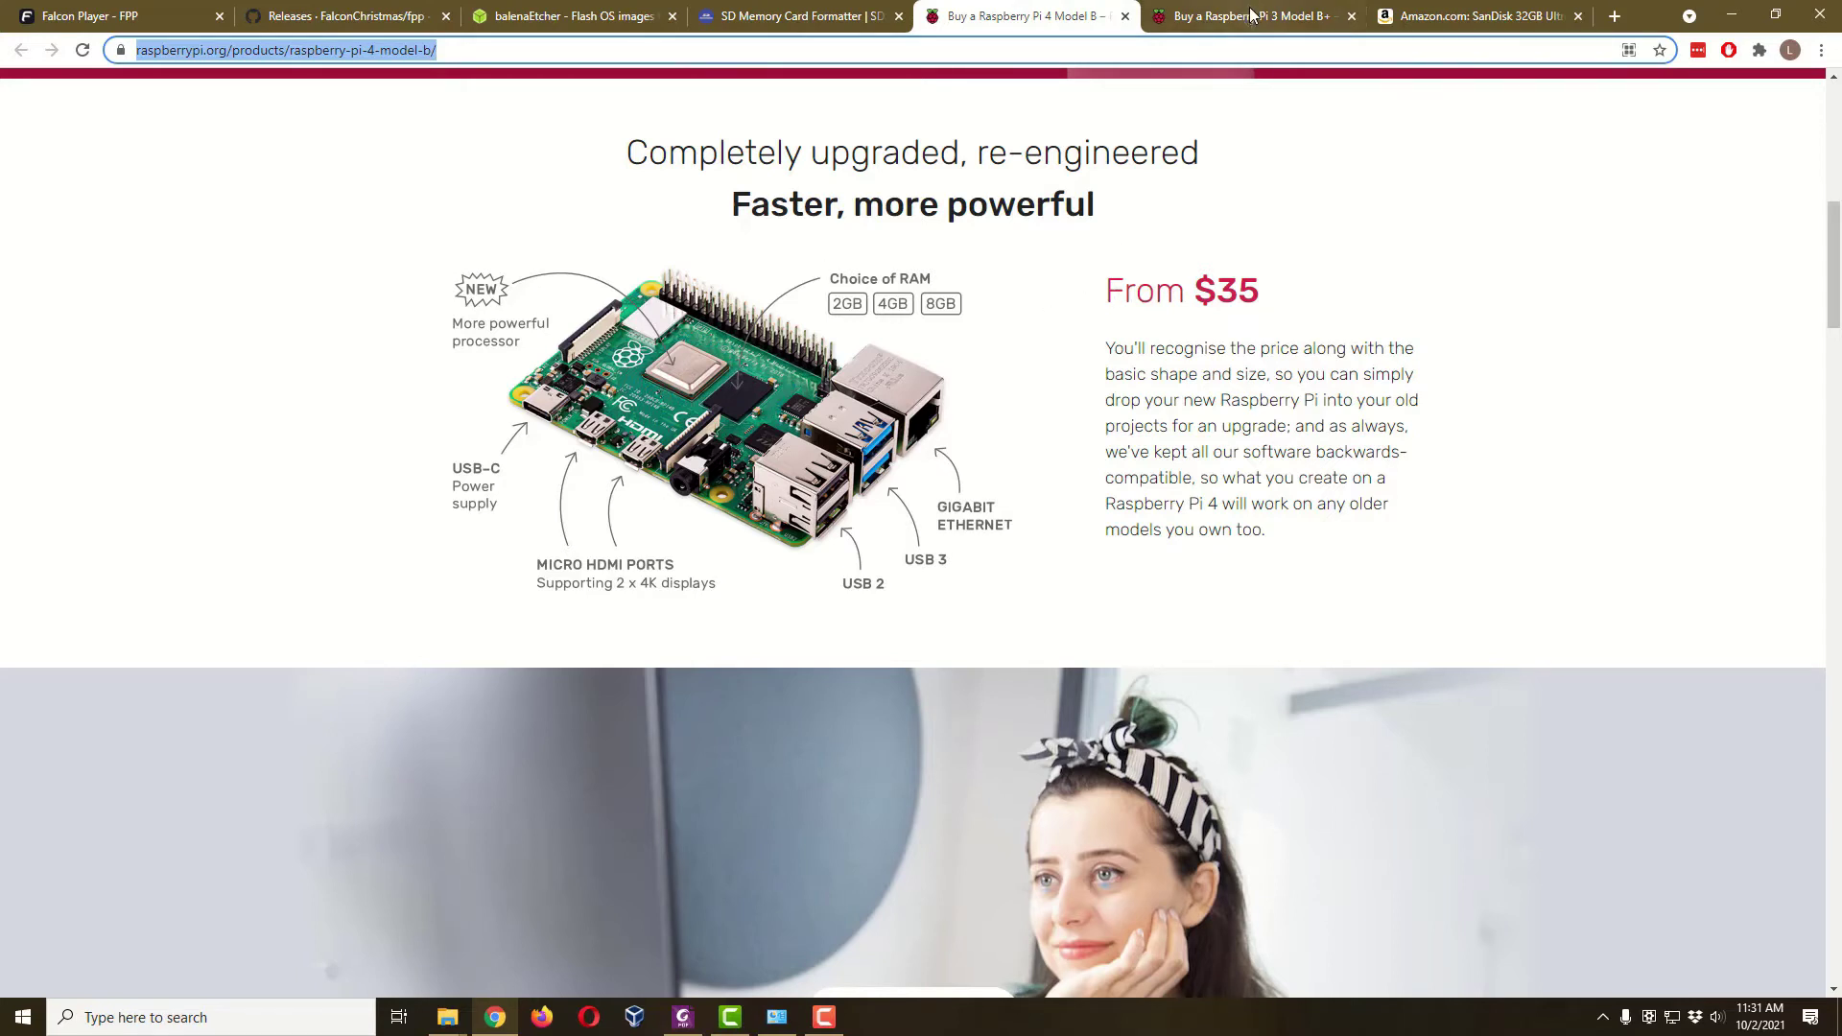
- Review the product pages for the Raspberry Pi 3 Model B+, the Raspberry Pi 4 Model B and the SanDisk 32GB Ultra microSDHC card
left_click(1285, 16)
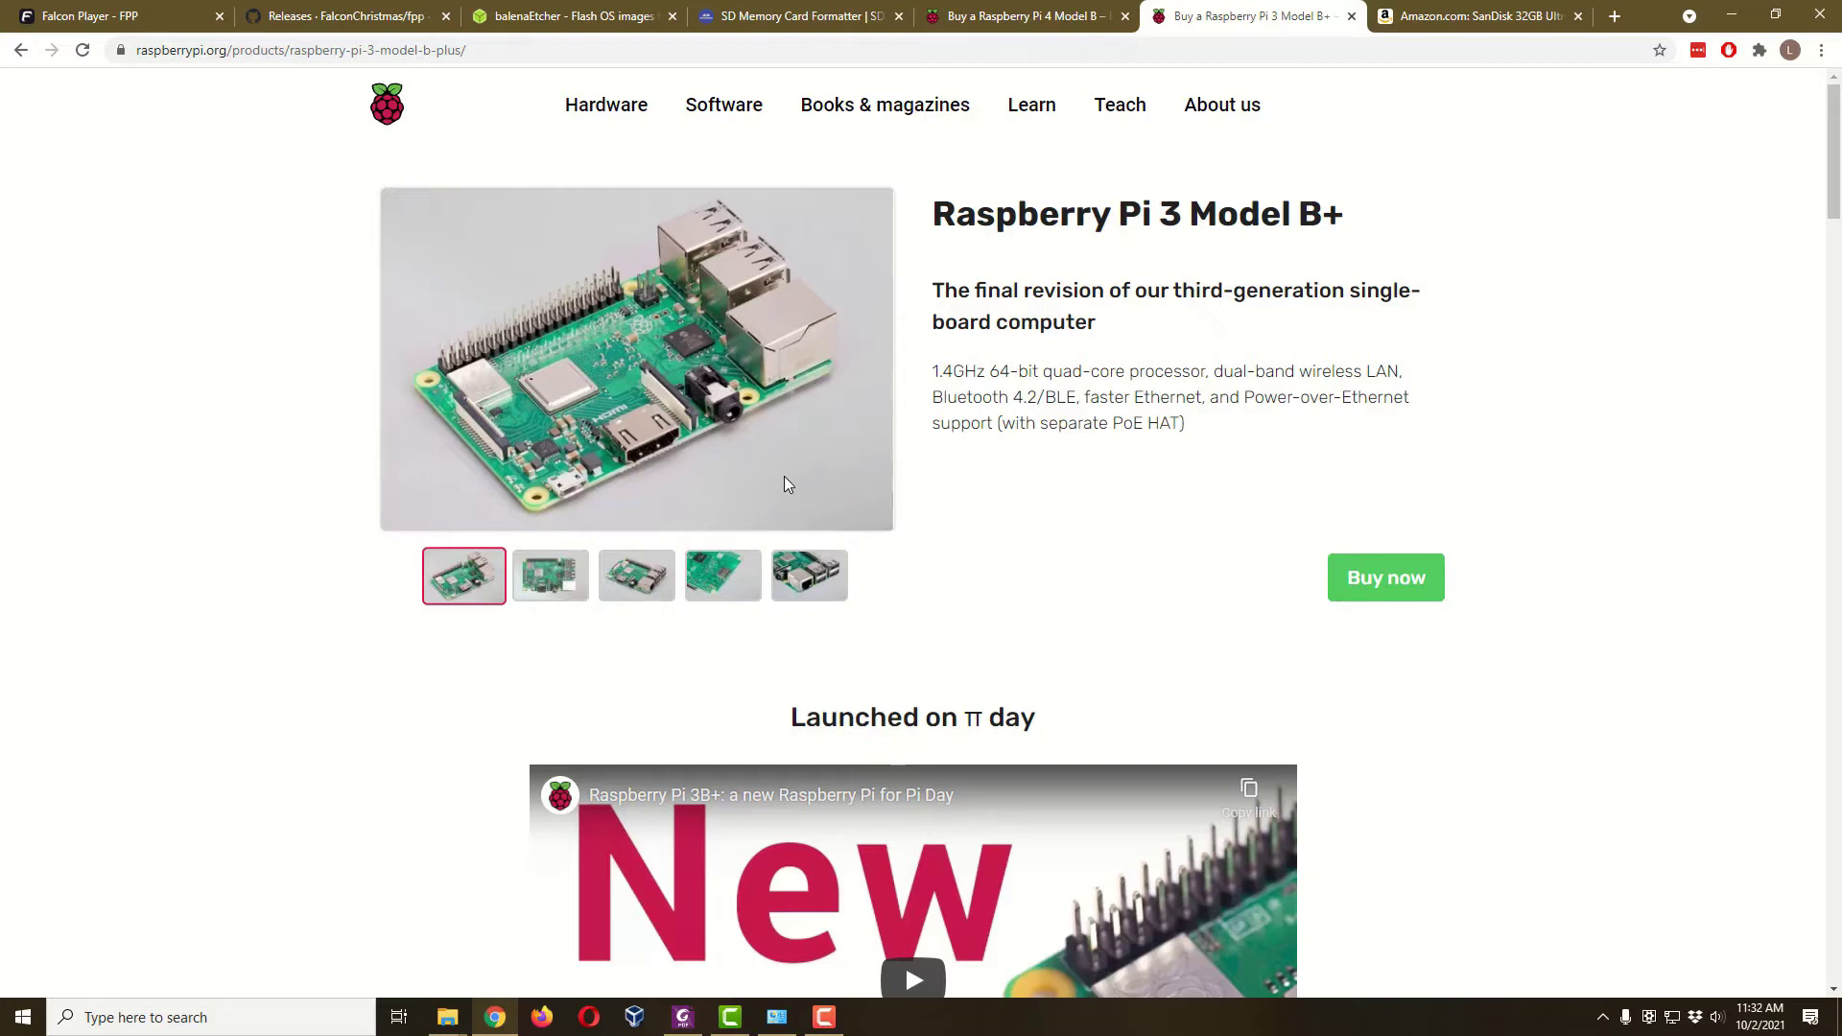
left_click(1027, 33)
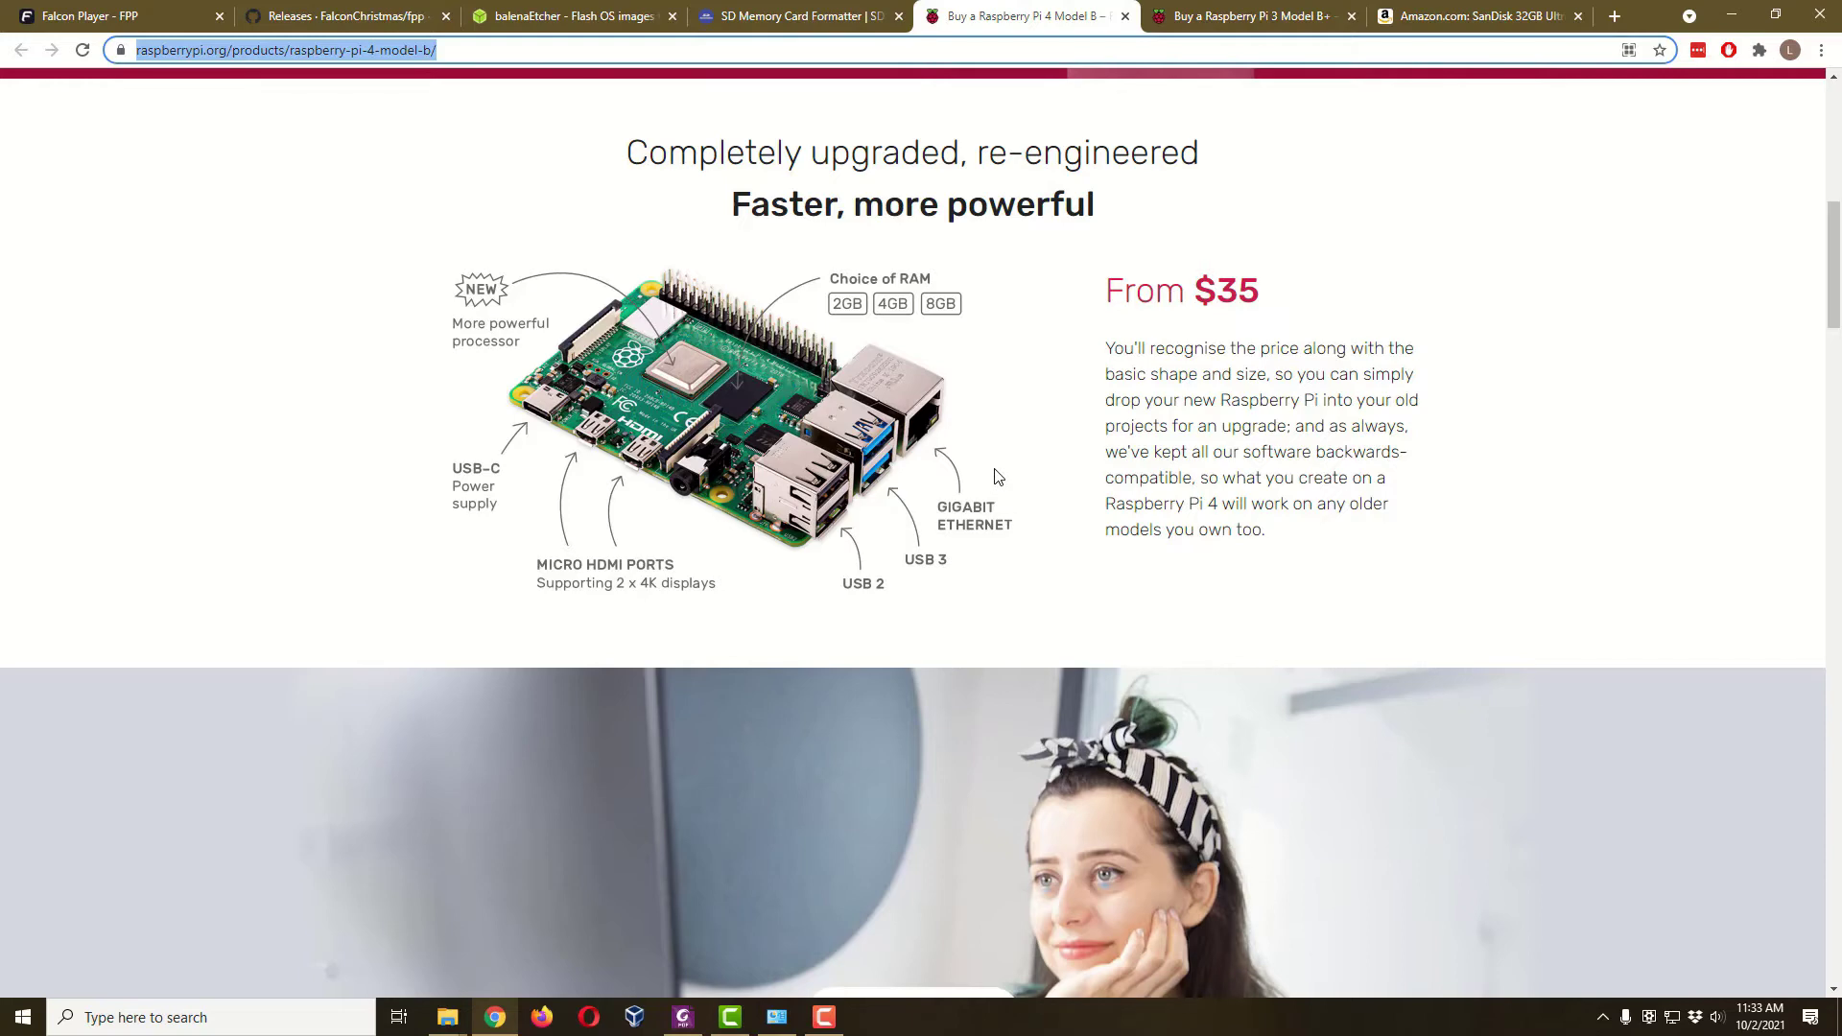
left_click(1456, 19)
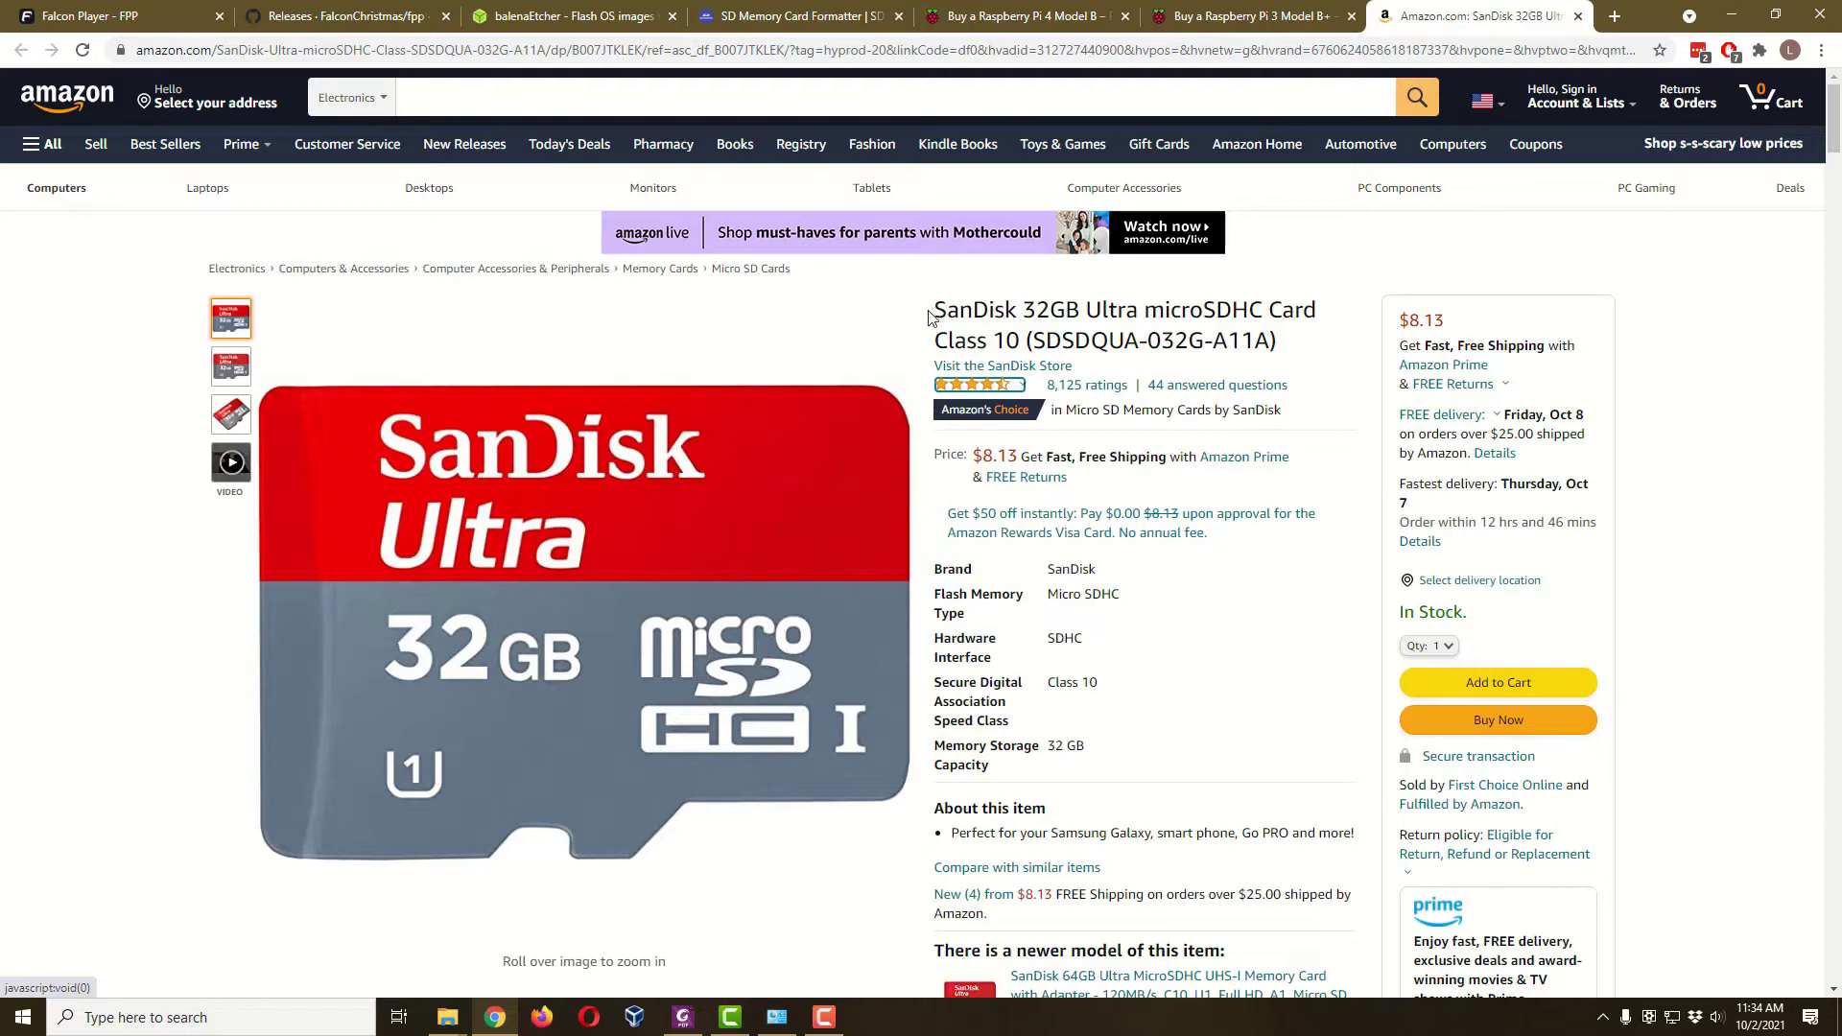
left_click_drag(936, 316, 988, 313)
left_click_drag(1105, 331, 1144, 309)
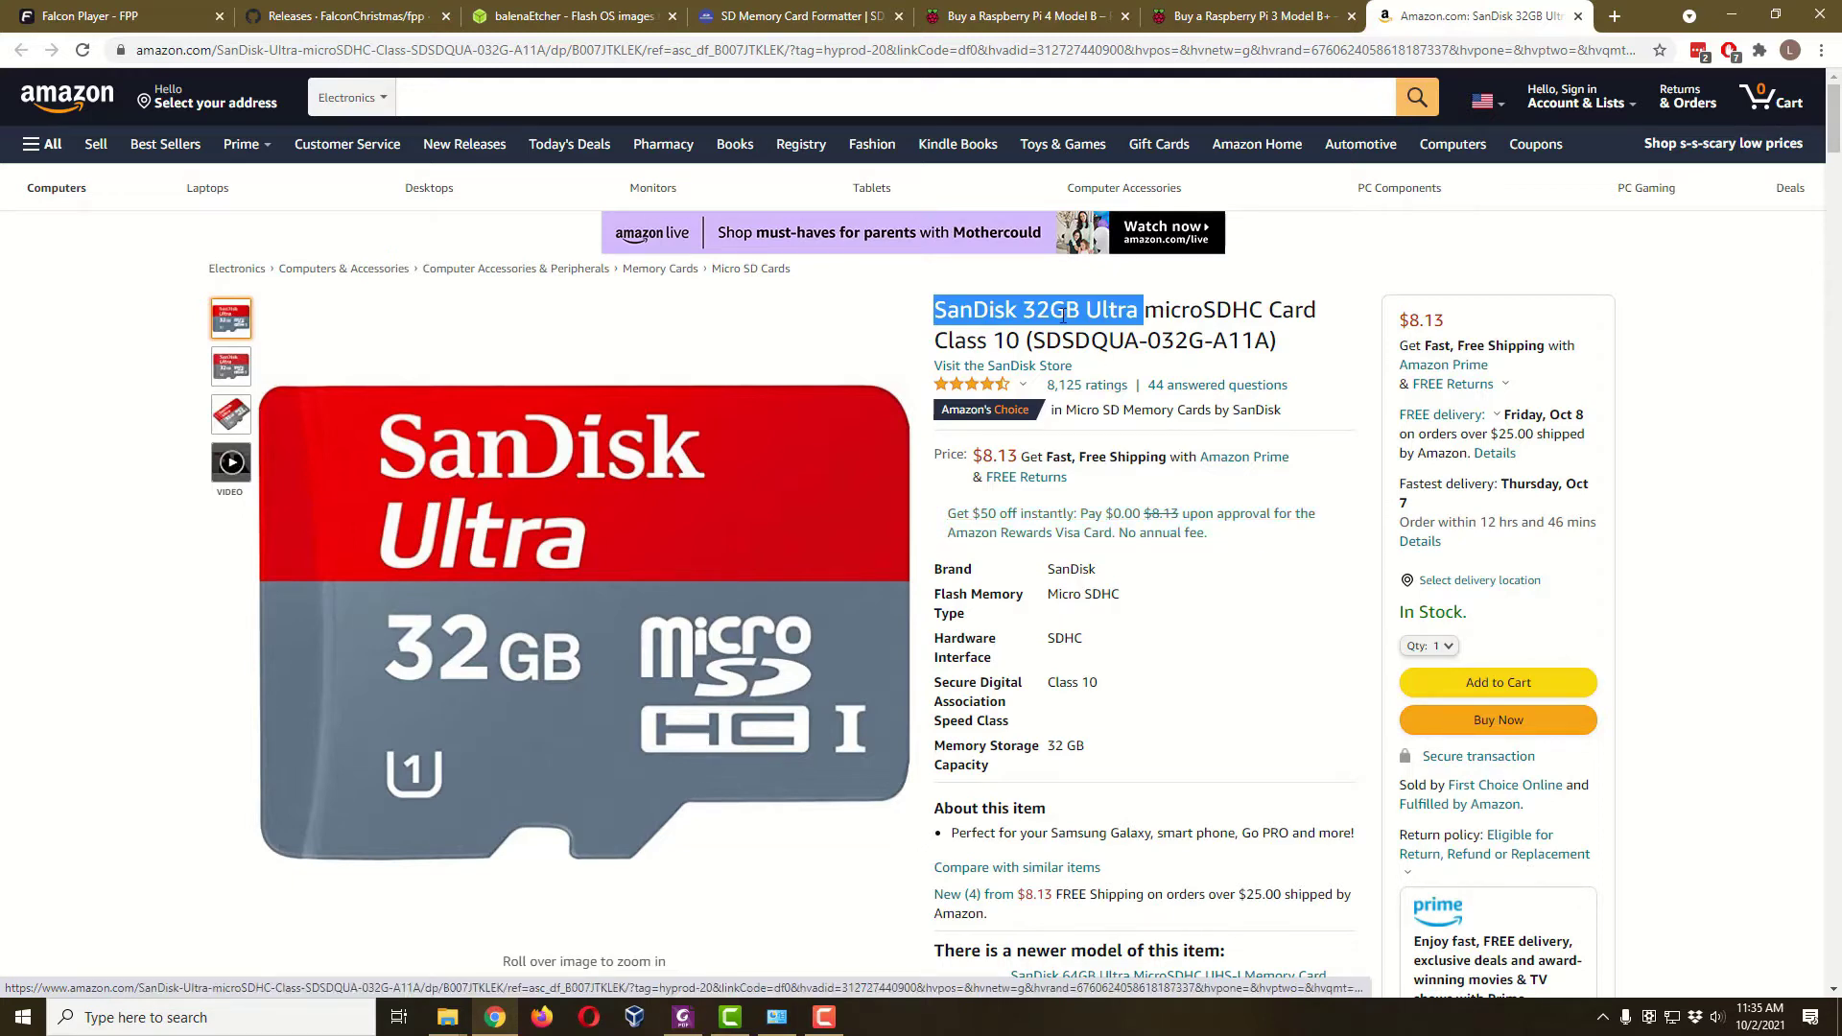
- Download the Windows version of SD Memory Card Formatter from the SD Association site, accepting its end user license agreement
left_click(781, 16)
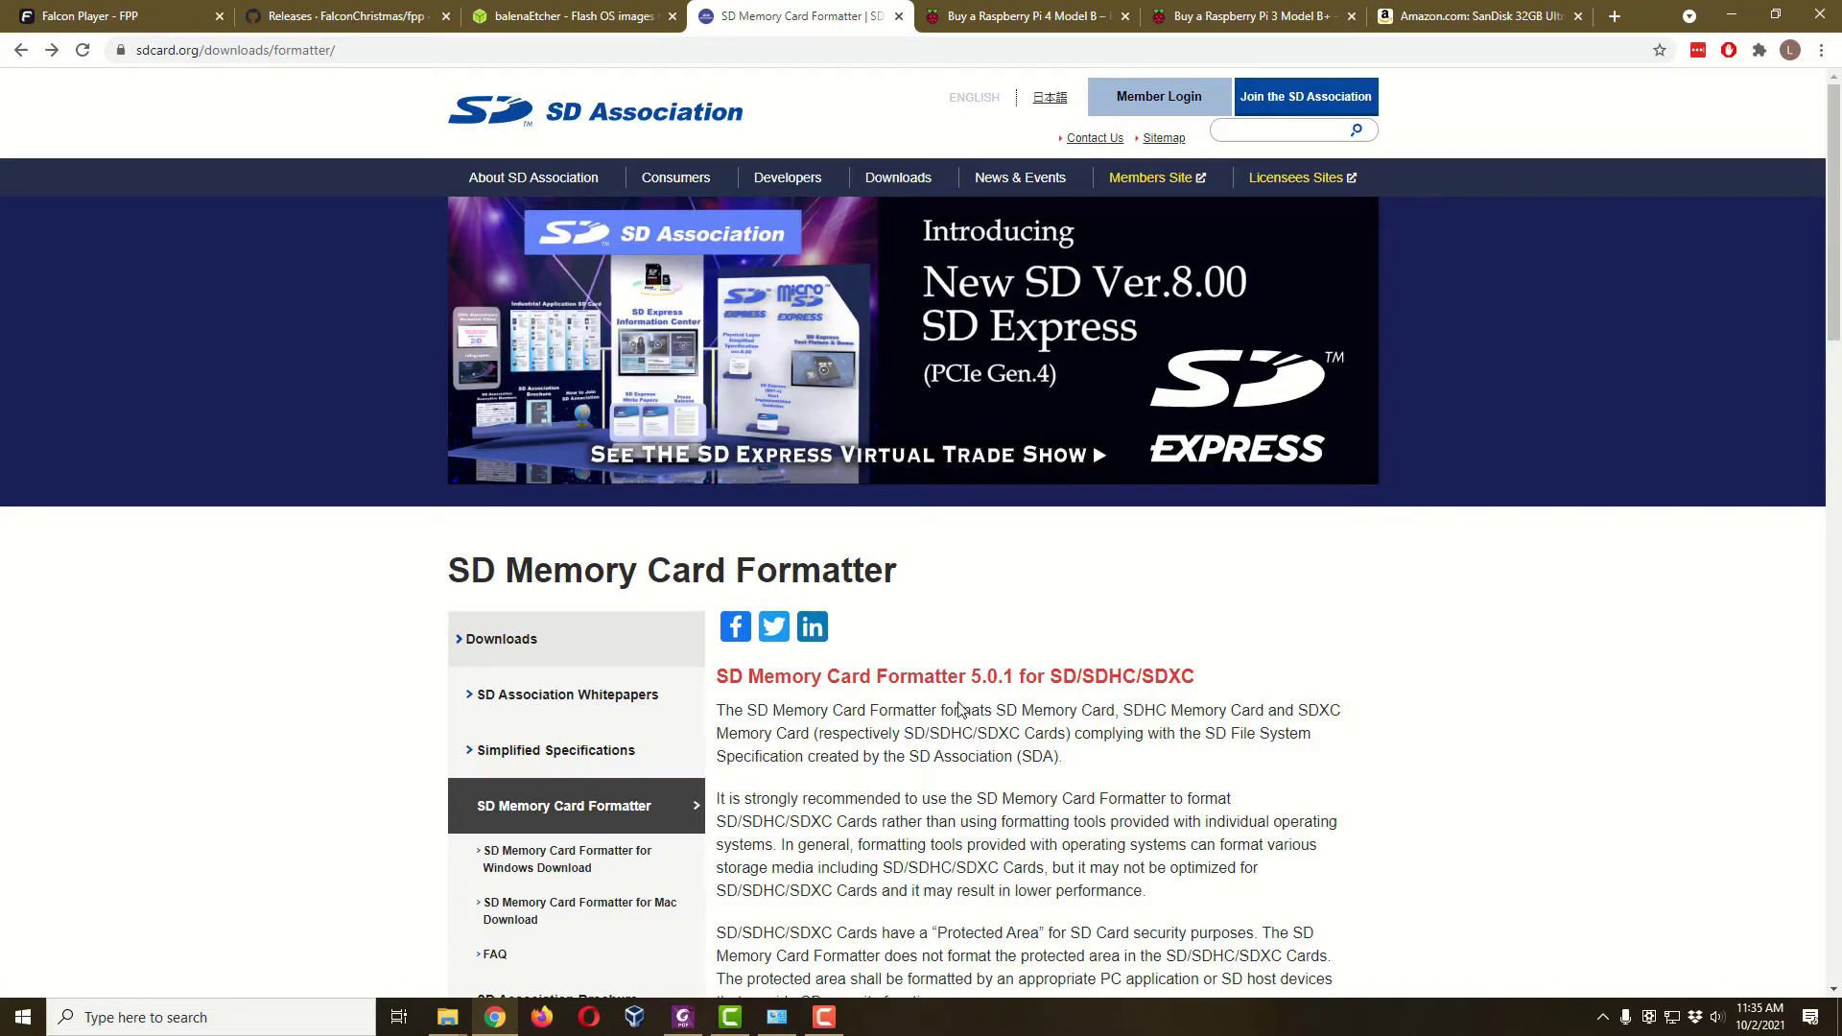
scroll(992, 662, "down", 4)
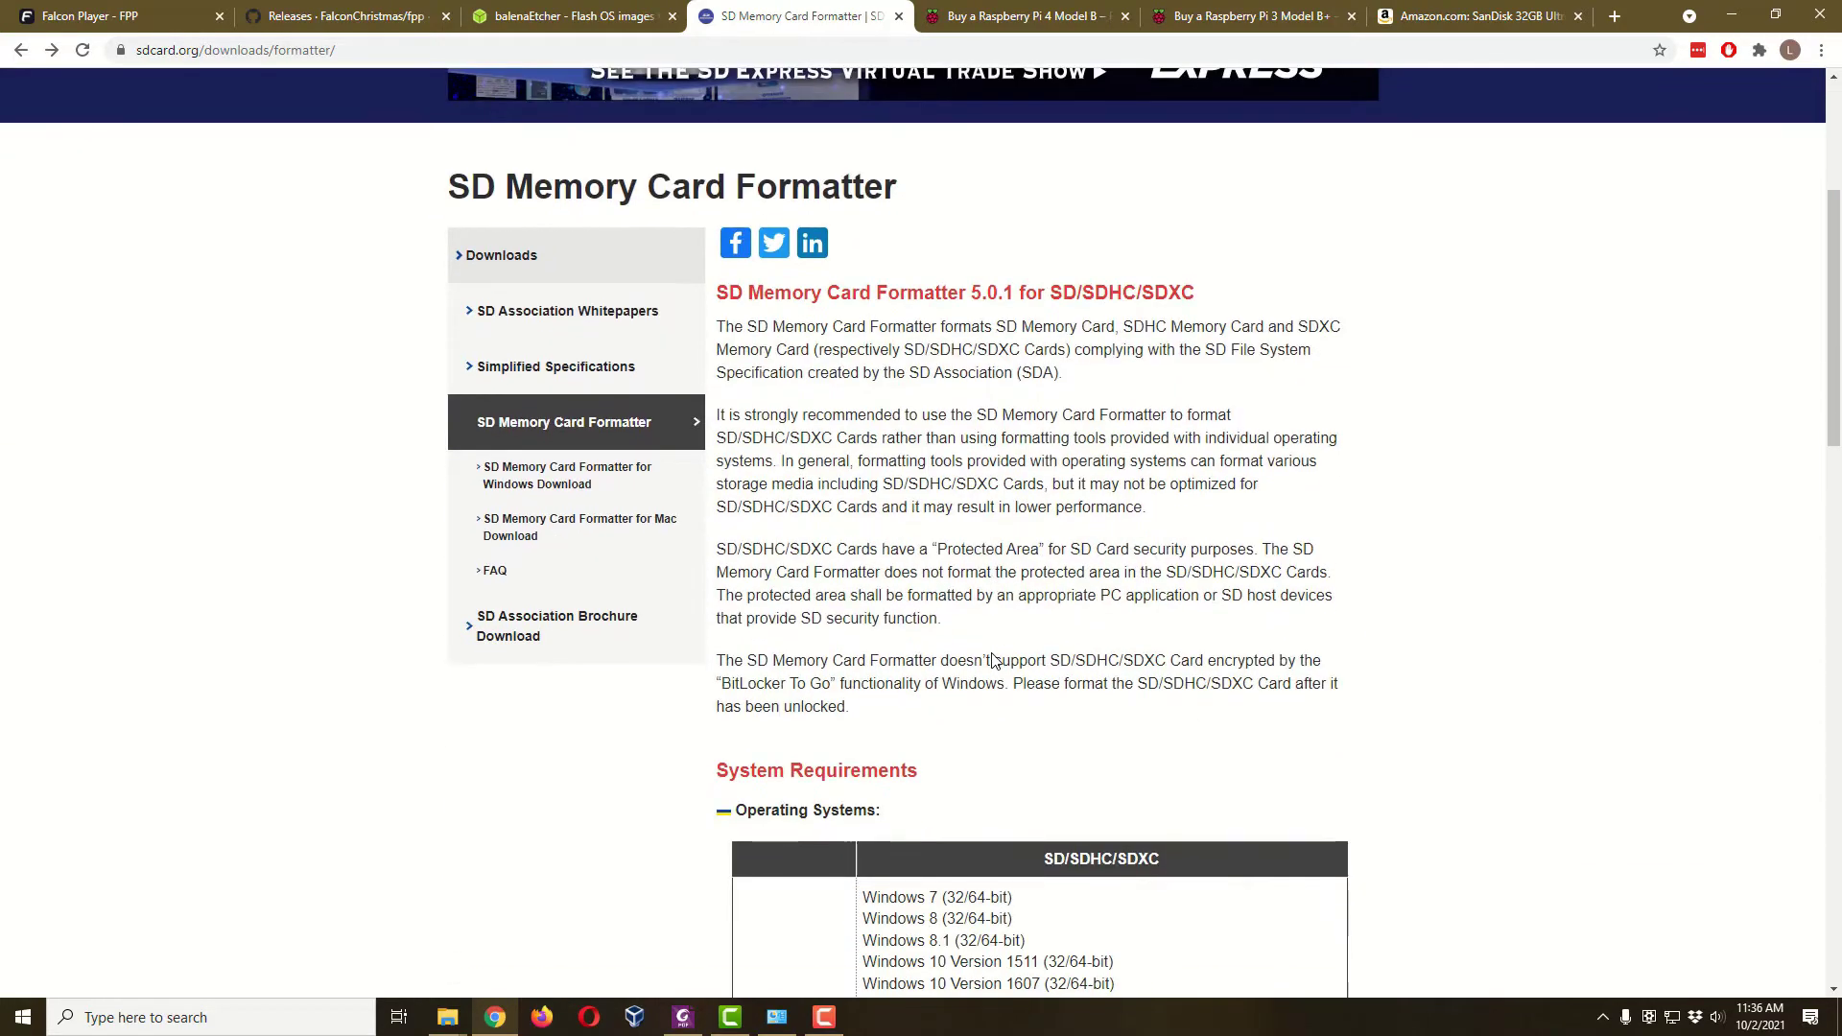
scroll(993, 662, "down", 15)
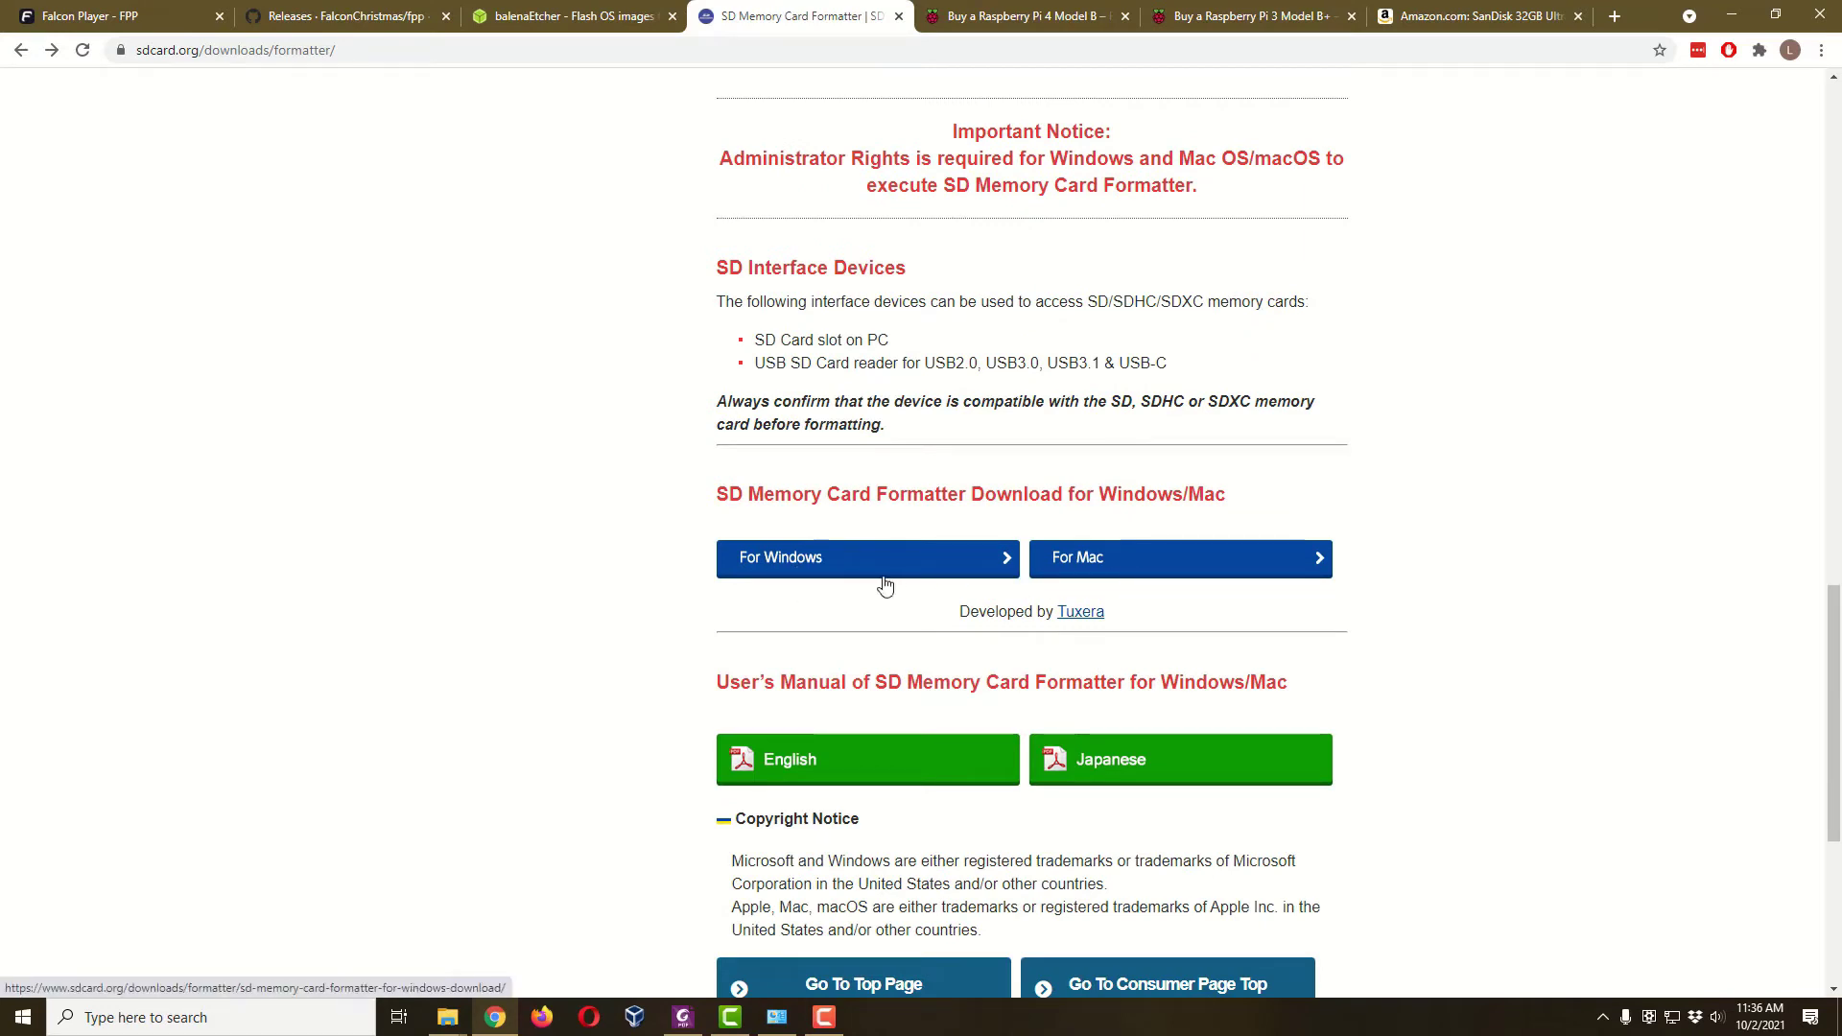
left_click(837, 569)
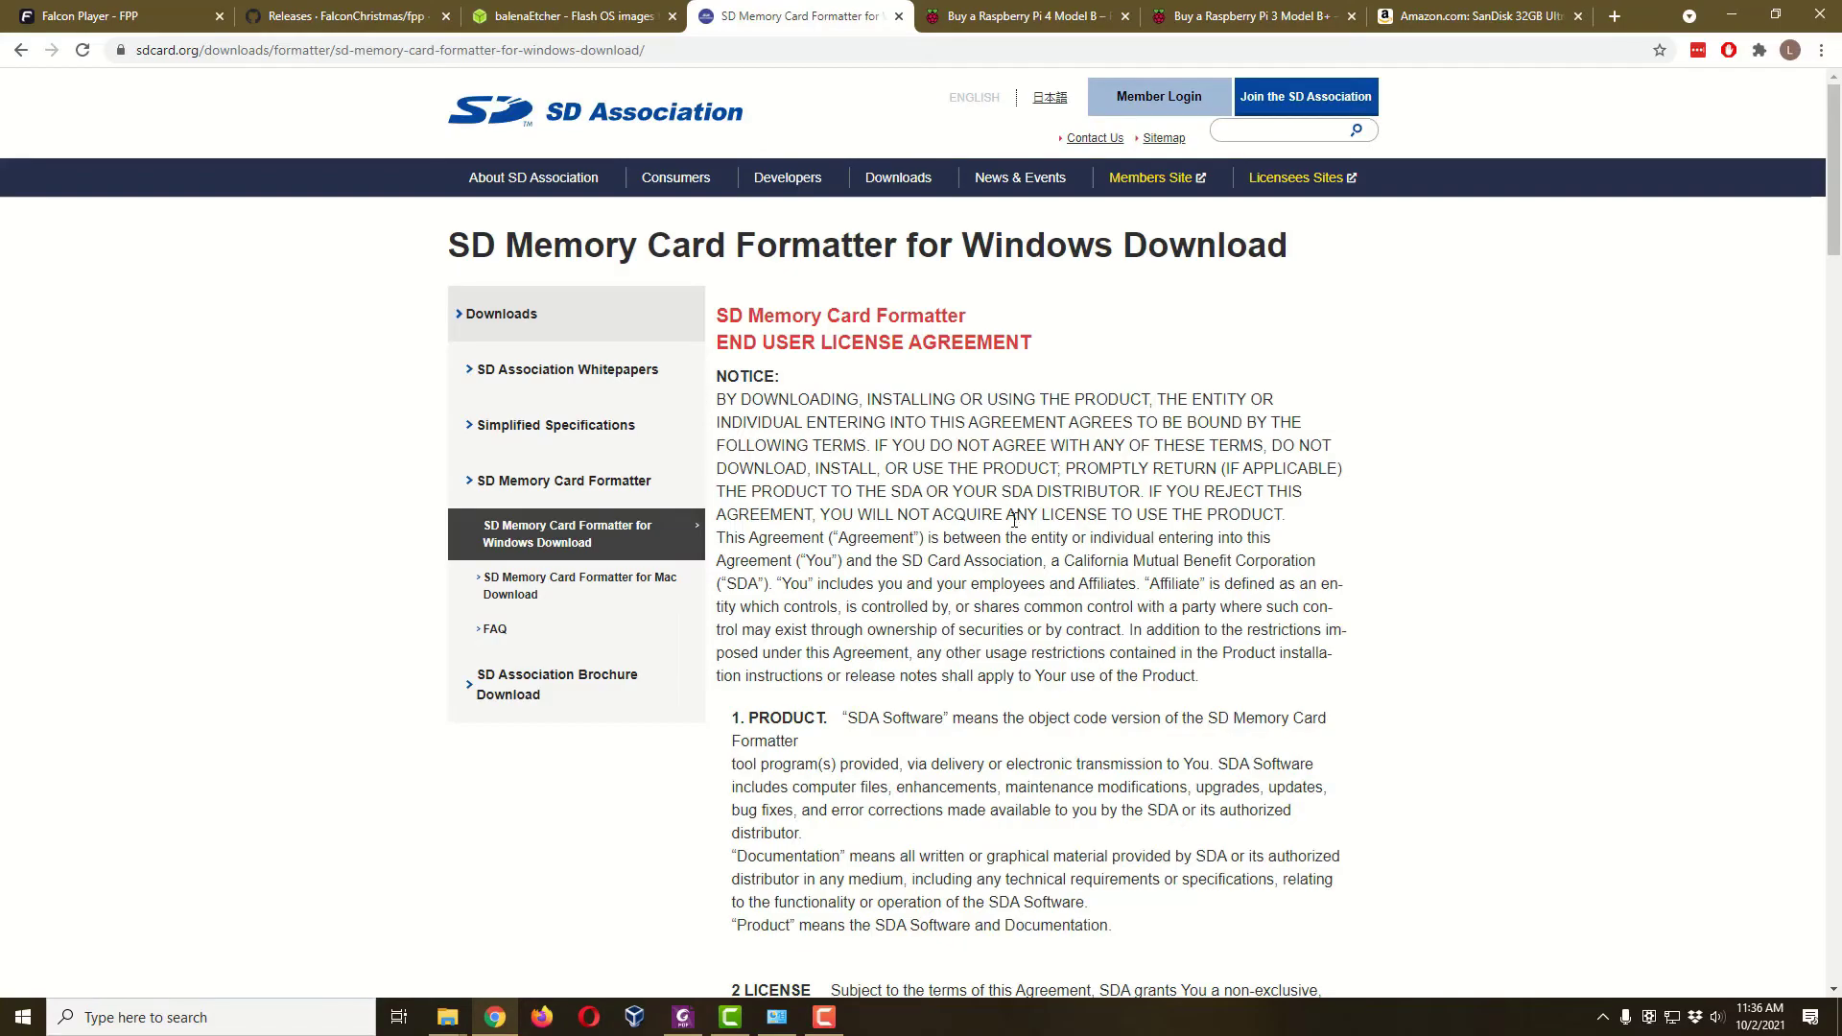
scroll(1014, 519, "down", 20)
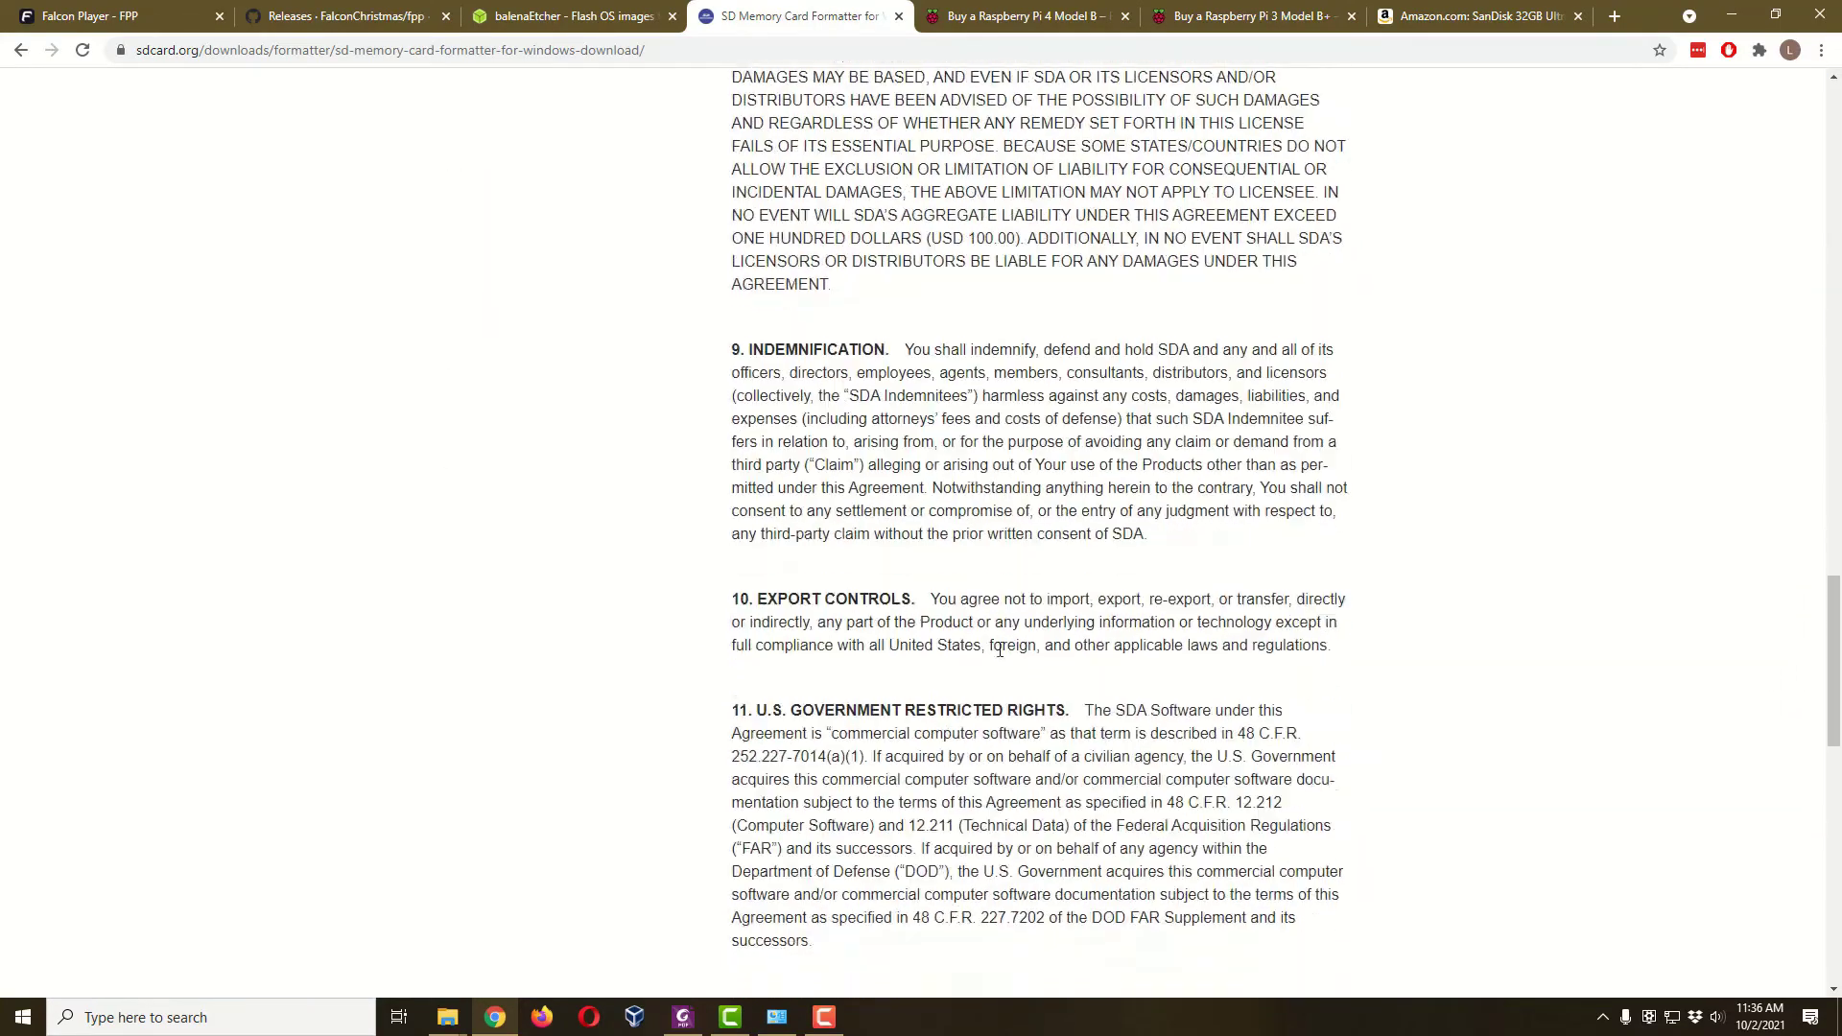
scroll(1000, 650, "down", 15)
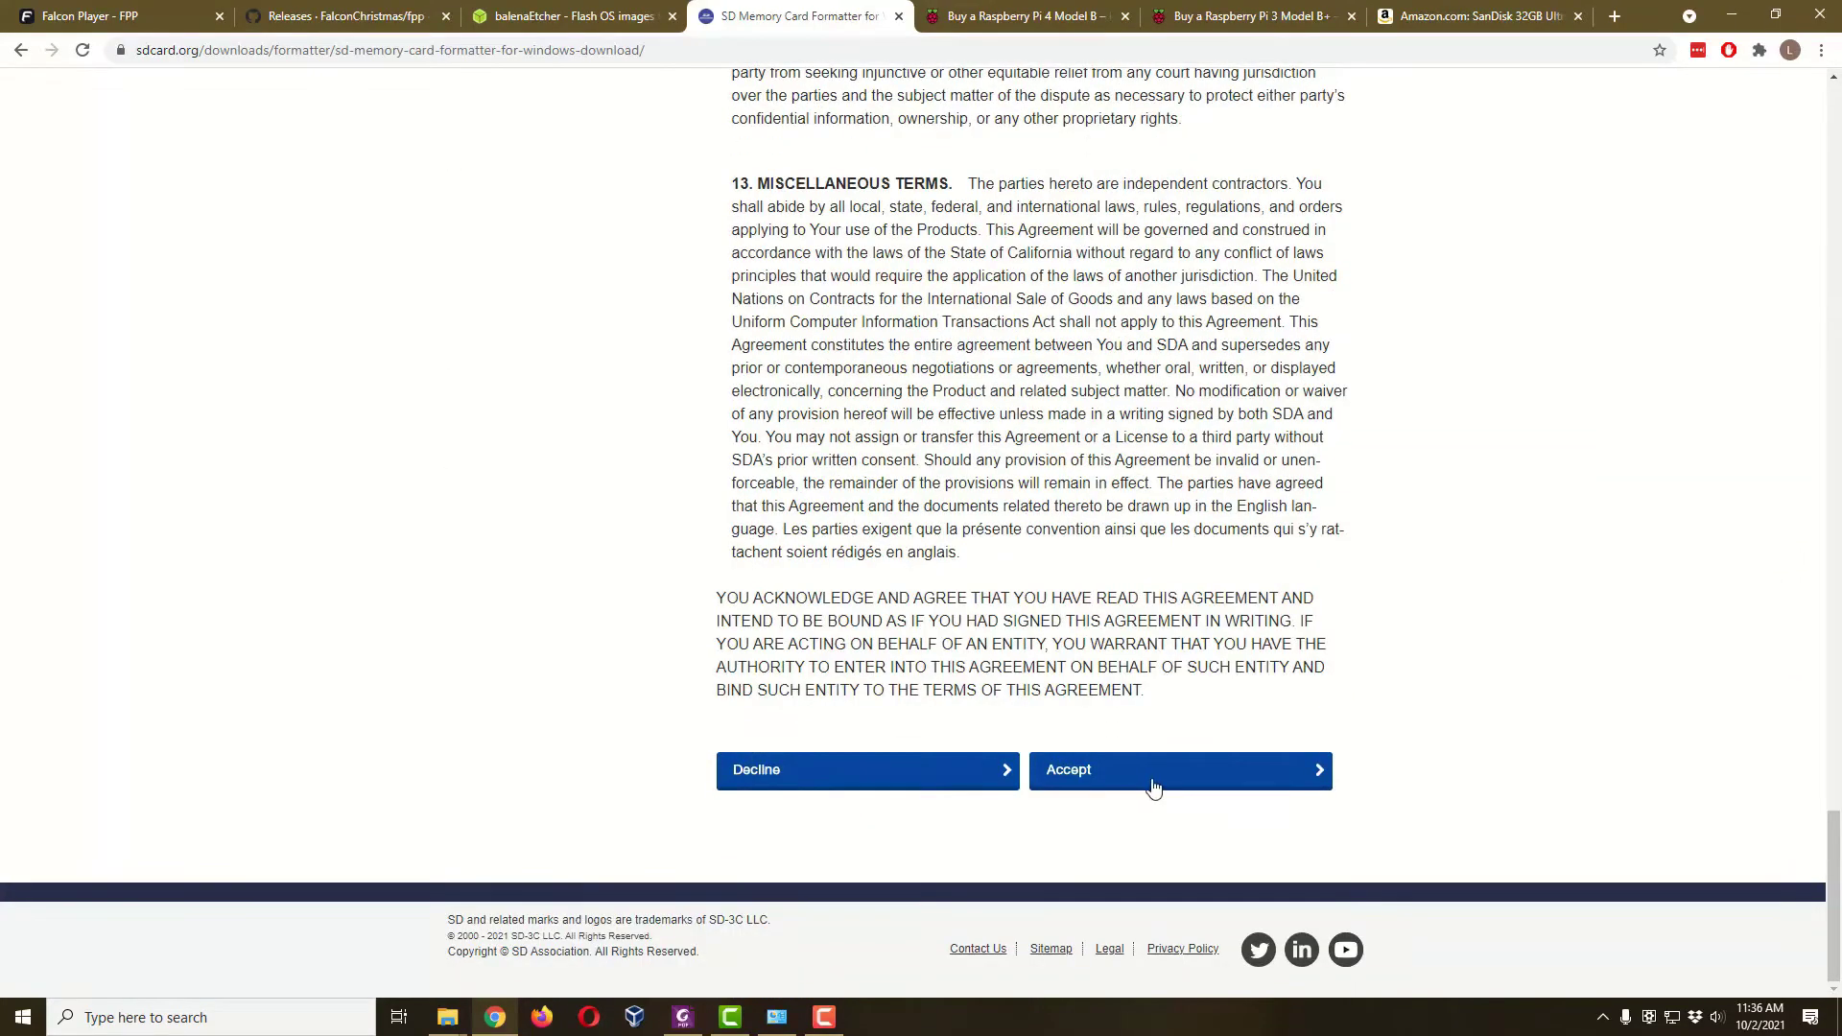
left_click(1156, 784)
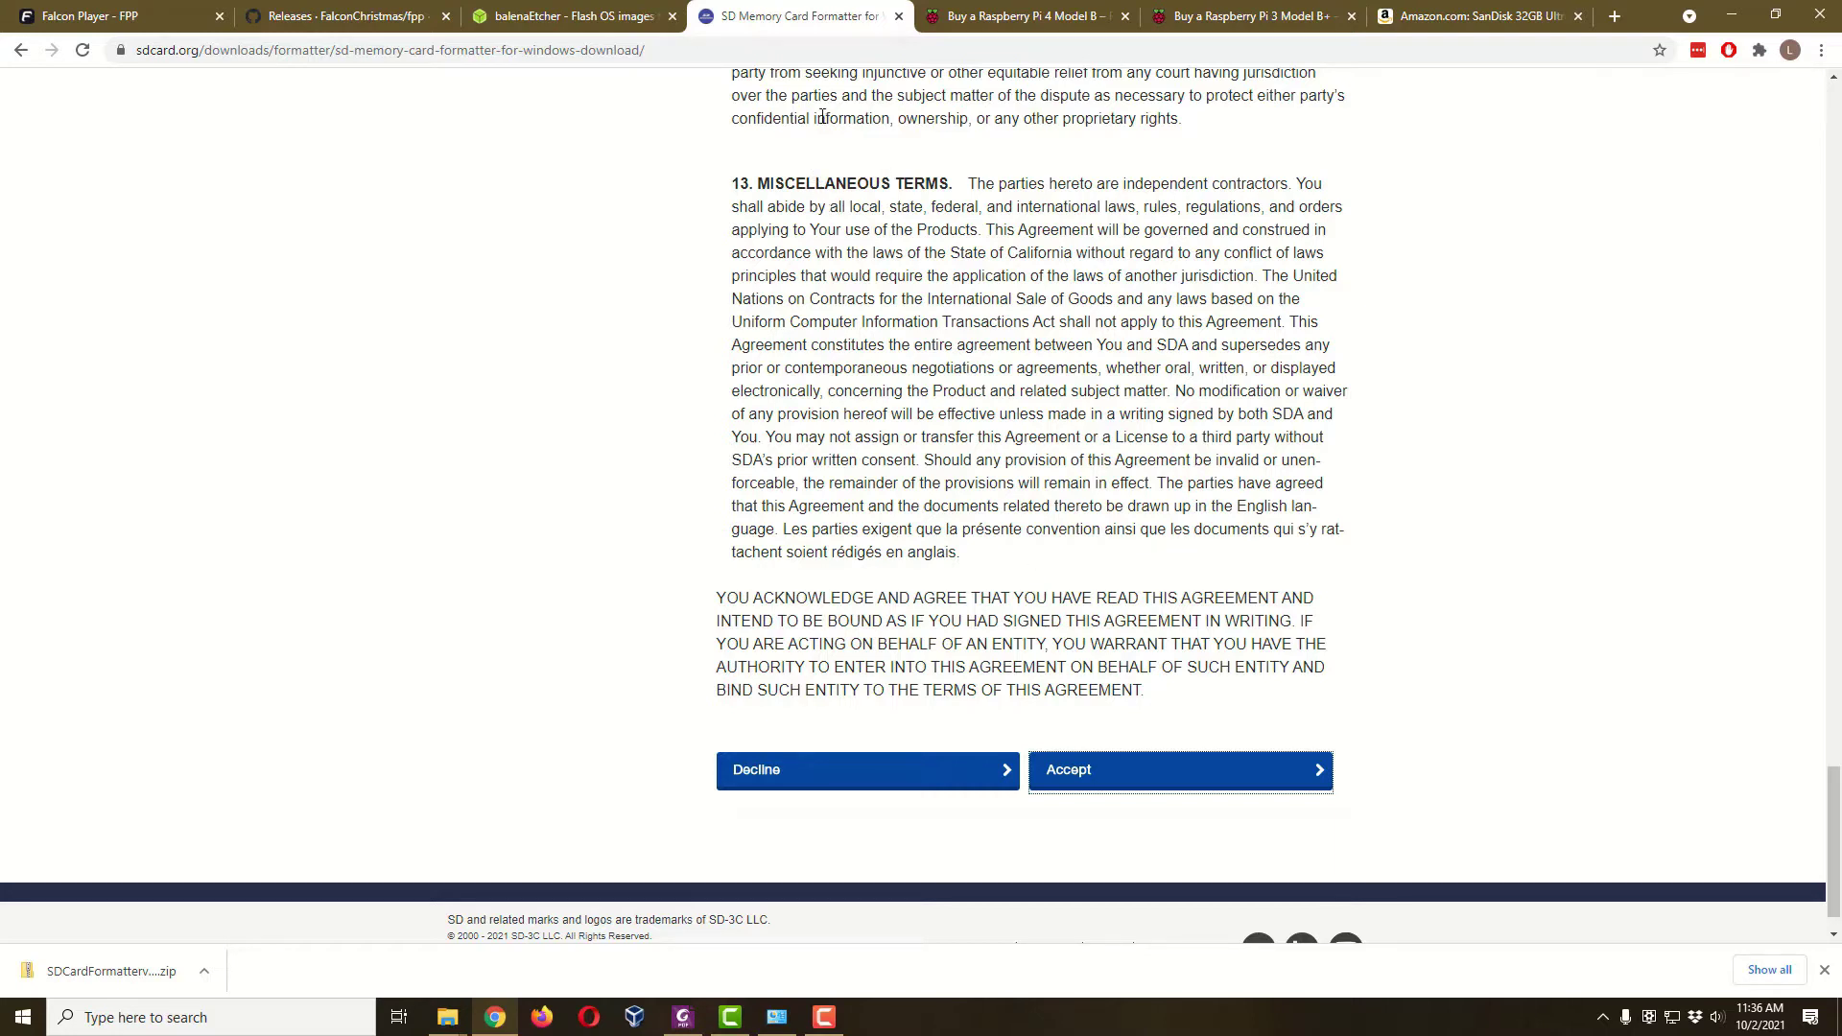
- Download the balenaEtcher installer for Windows (x86|x64) from the balena site
left_click(600, 16)
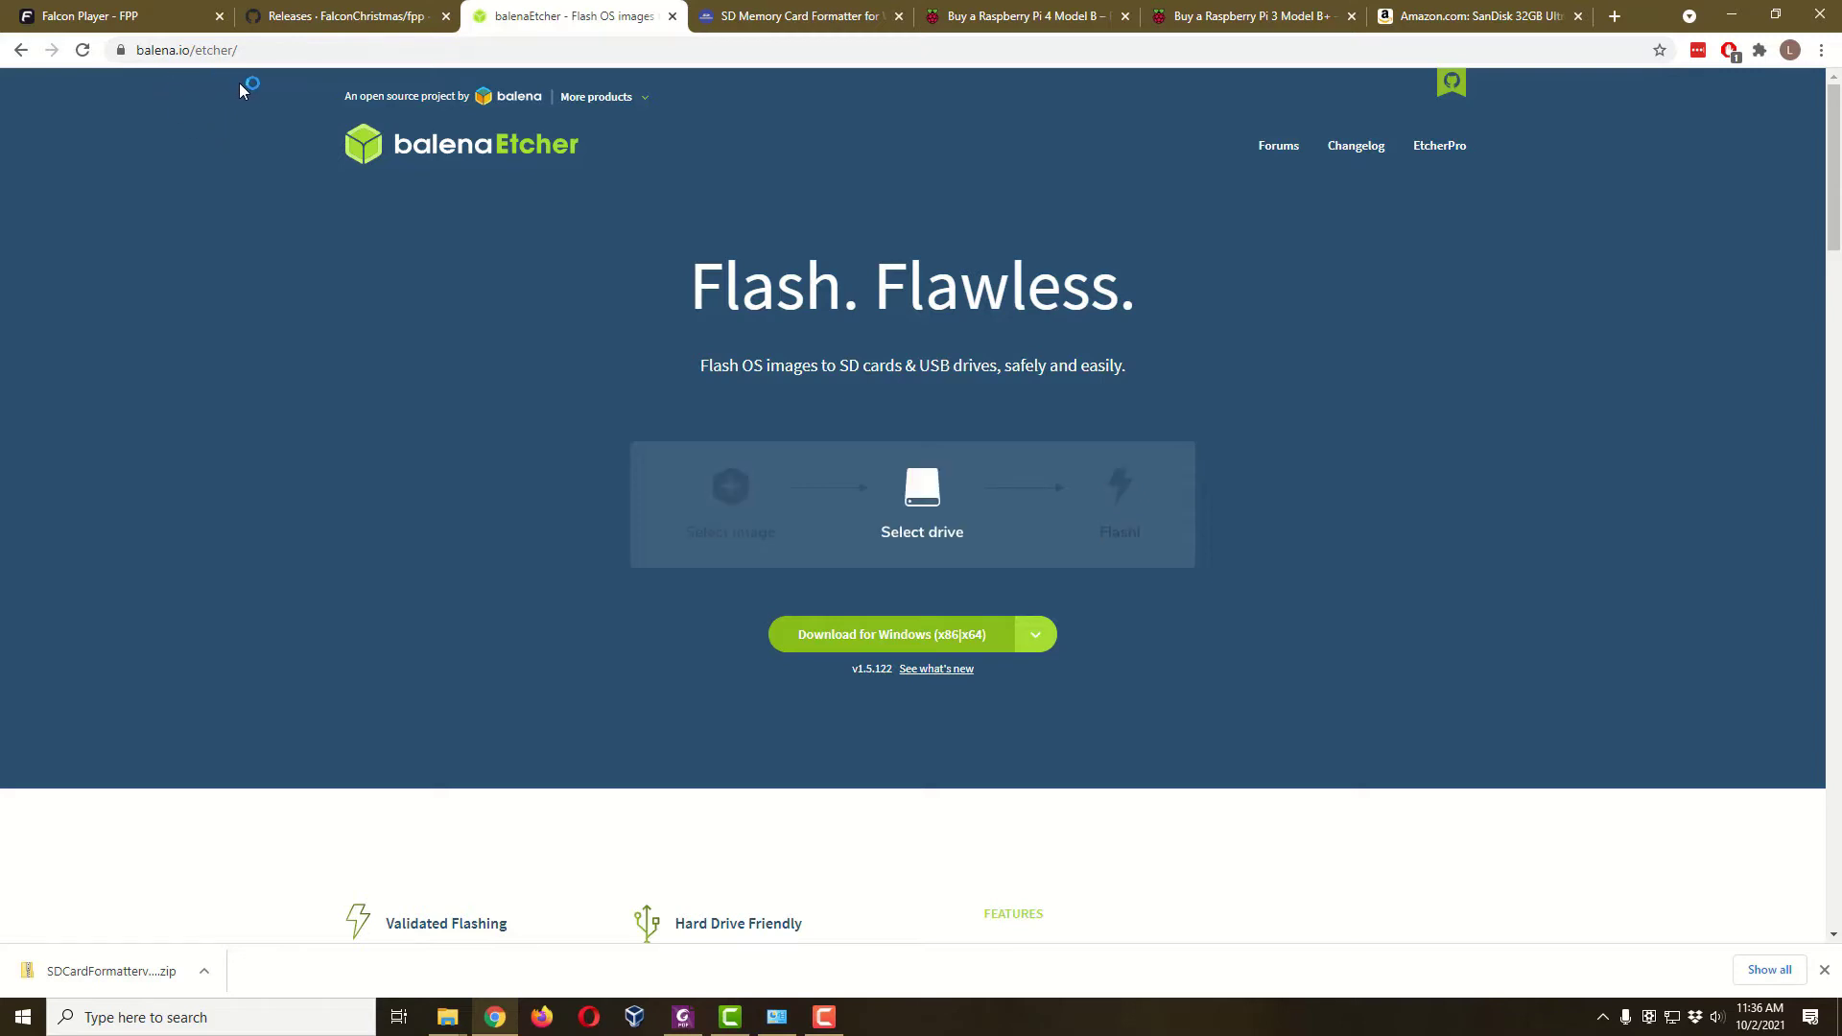
left_click(1042, 648)
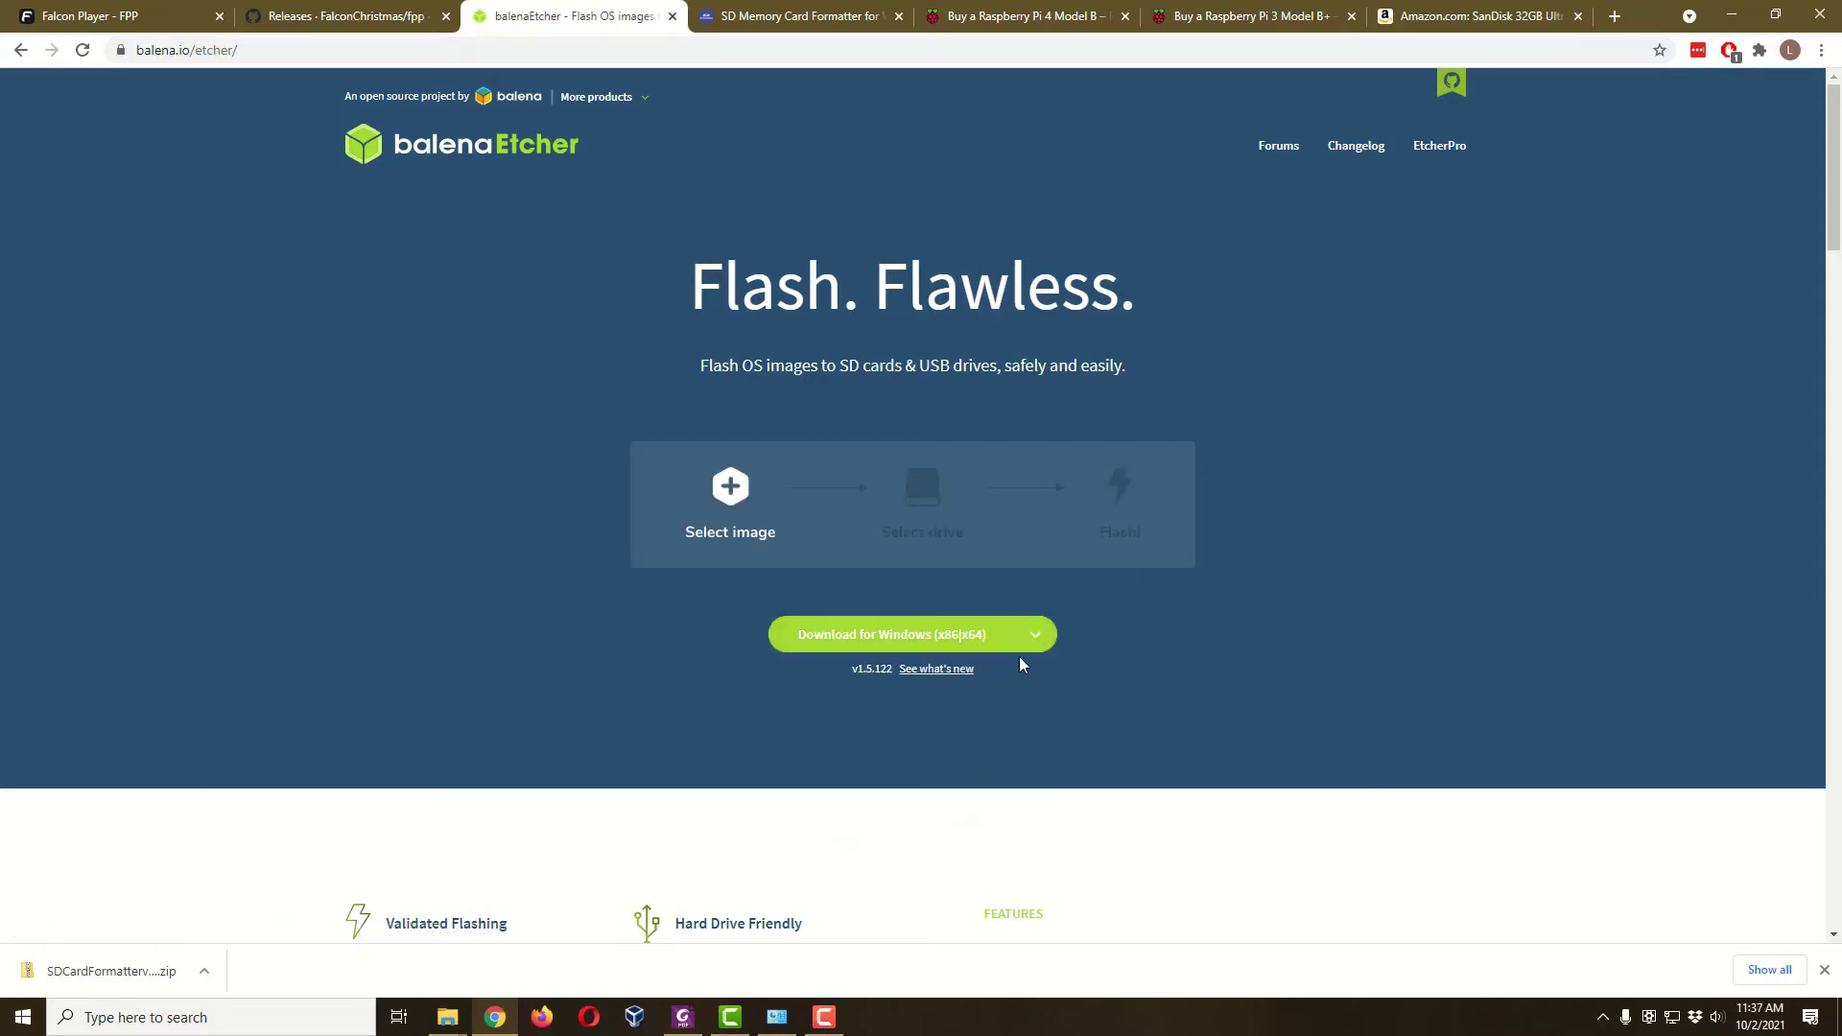
left_click(896, 636)
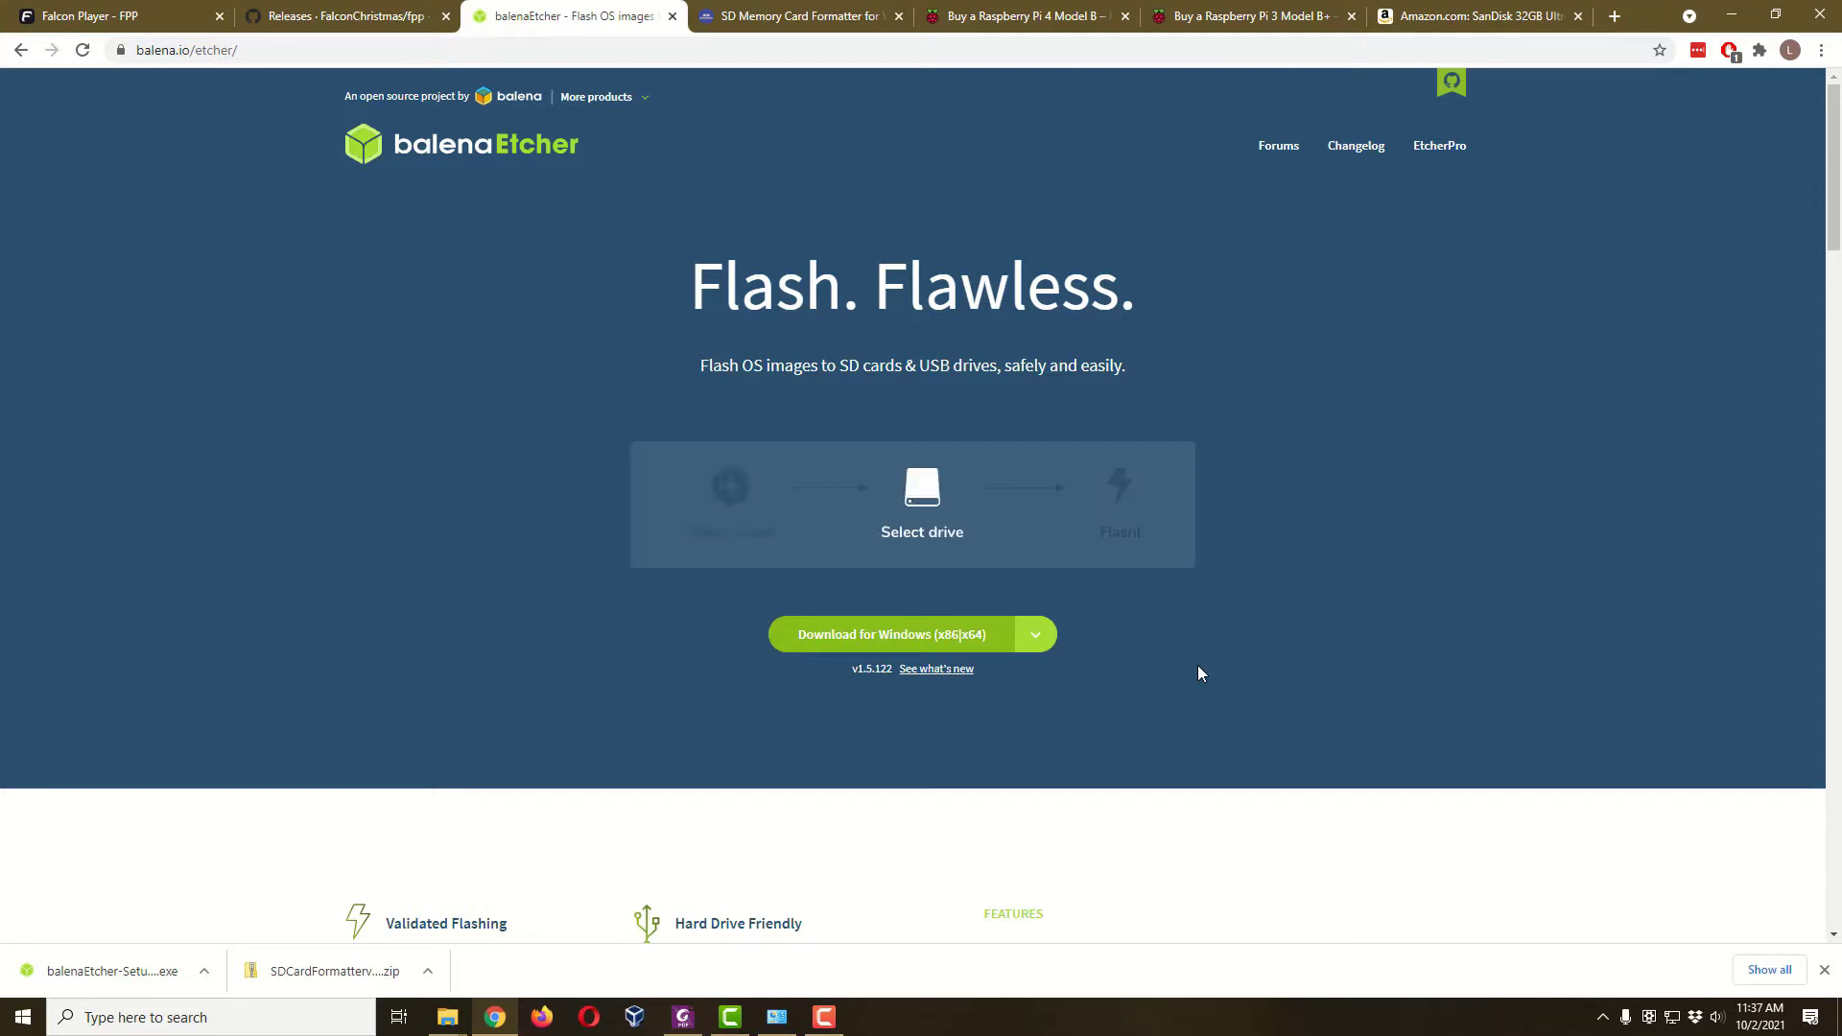
- Examine the 5.2 release of FalconChristmas/fpp on GitHub, reading on past its installation instructions
left_click(374, 15)
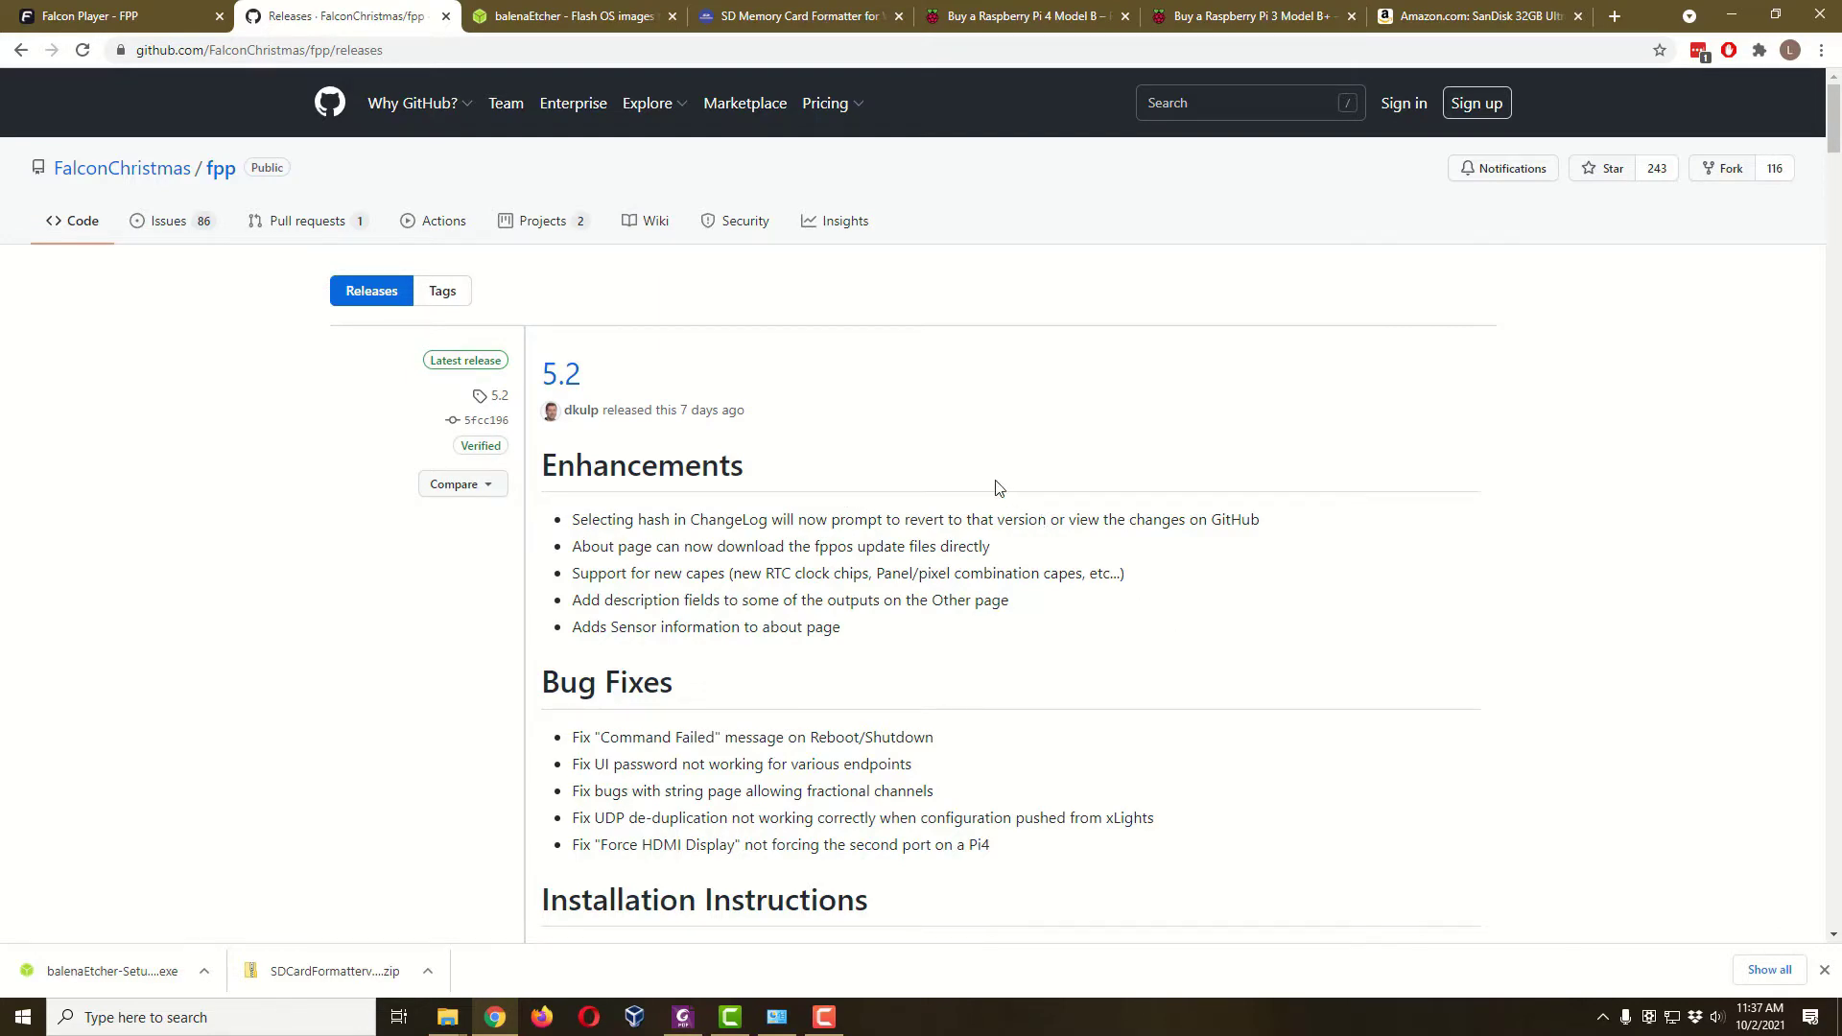
scroll(996, 486, "down", 2)
scroll(998, 487, "down", 13)
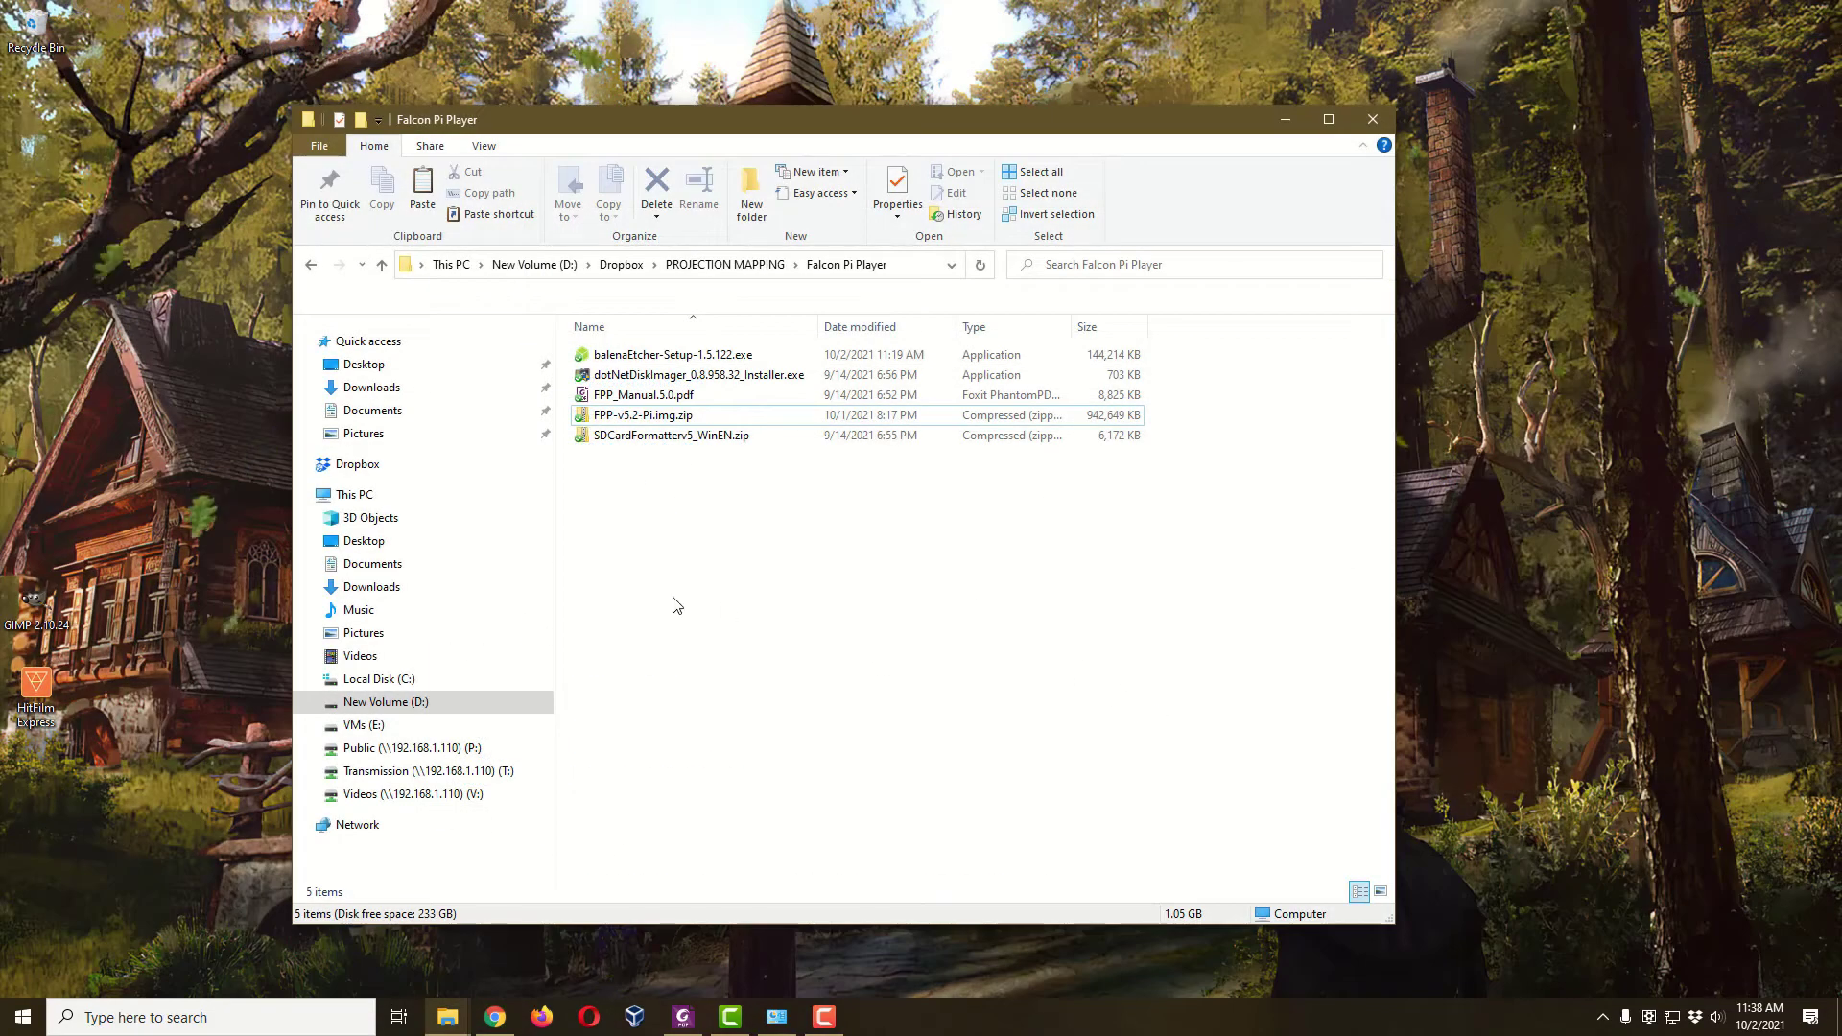
- In File Explorer, extract SDCardFormatterv5_WinEN.zip with 7-Zip into its own SDCardFormatterv5_WinEN folder
left_click(656, 436)
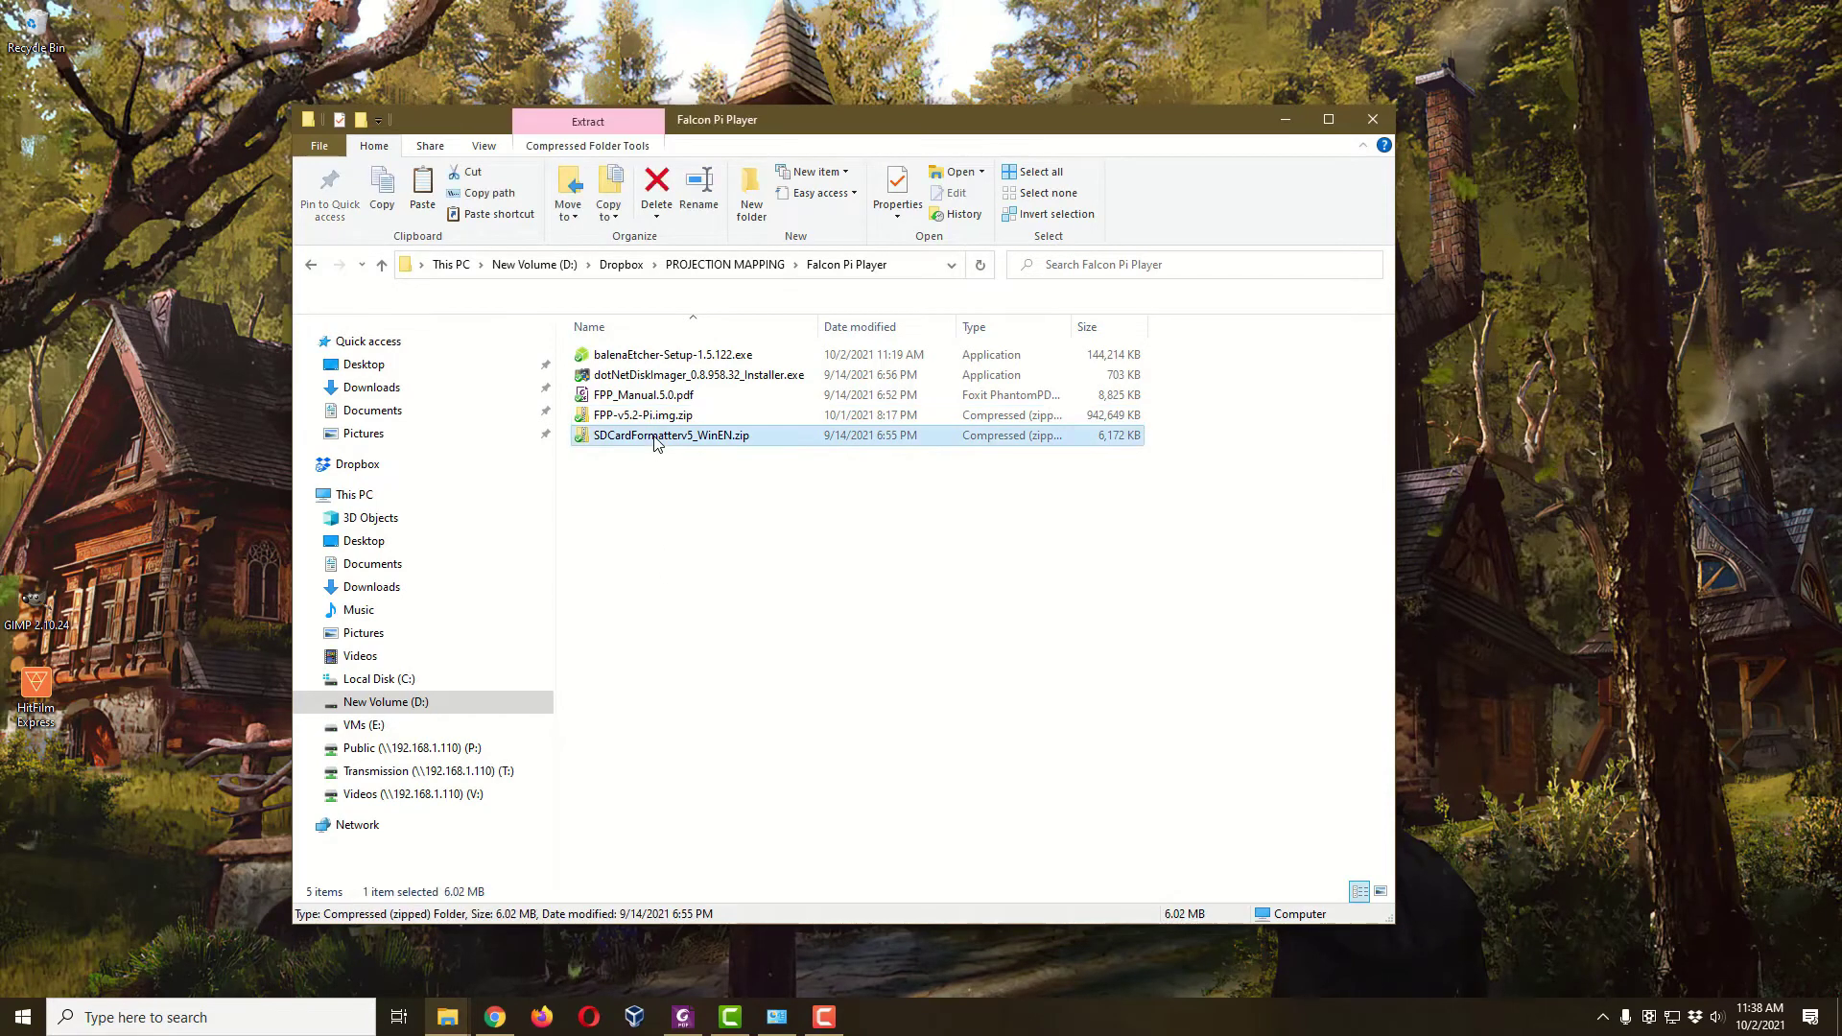
right_click(656, 441)
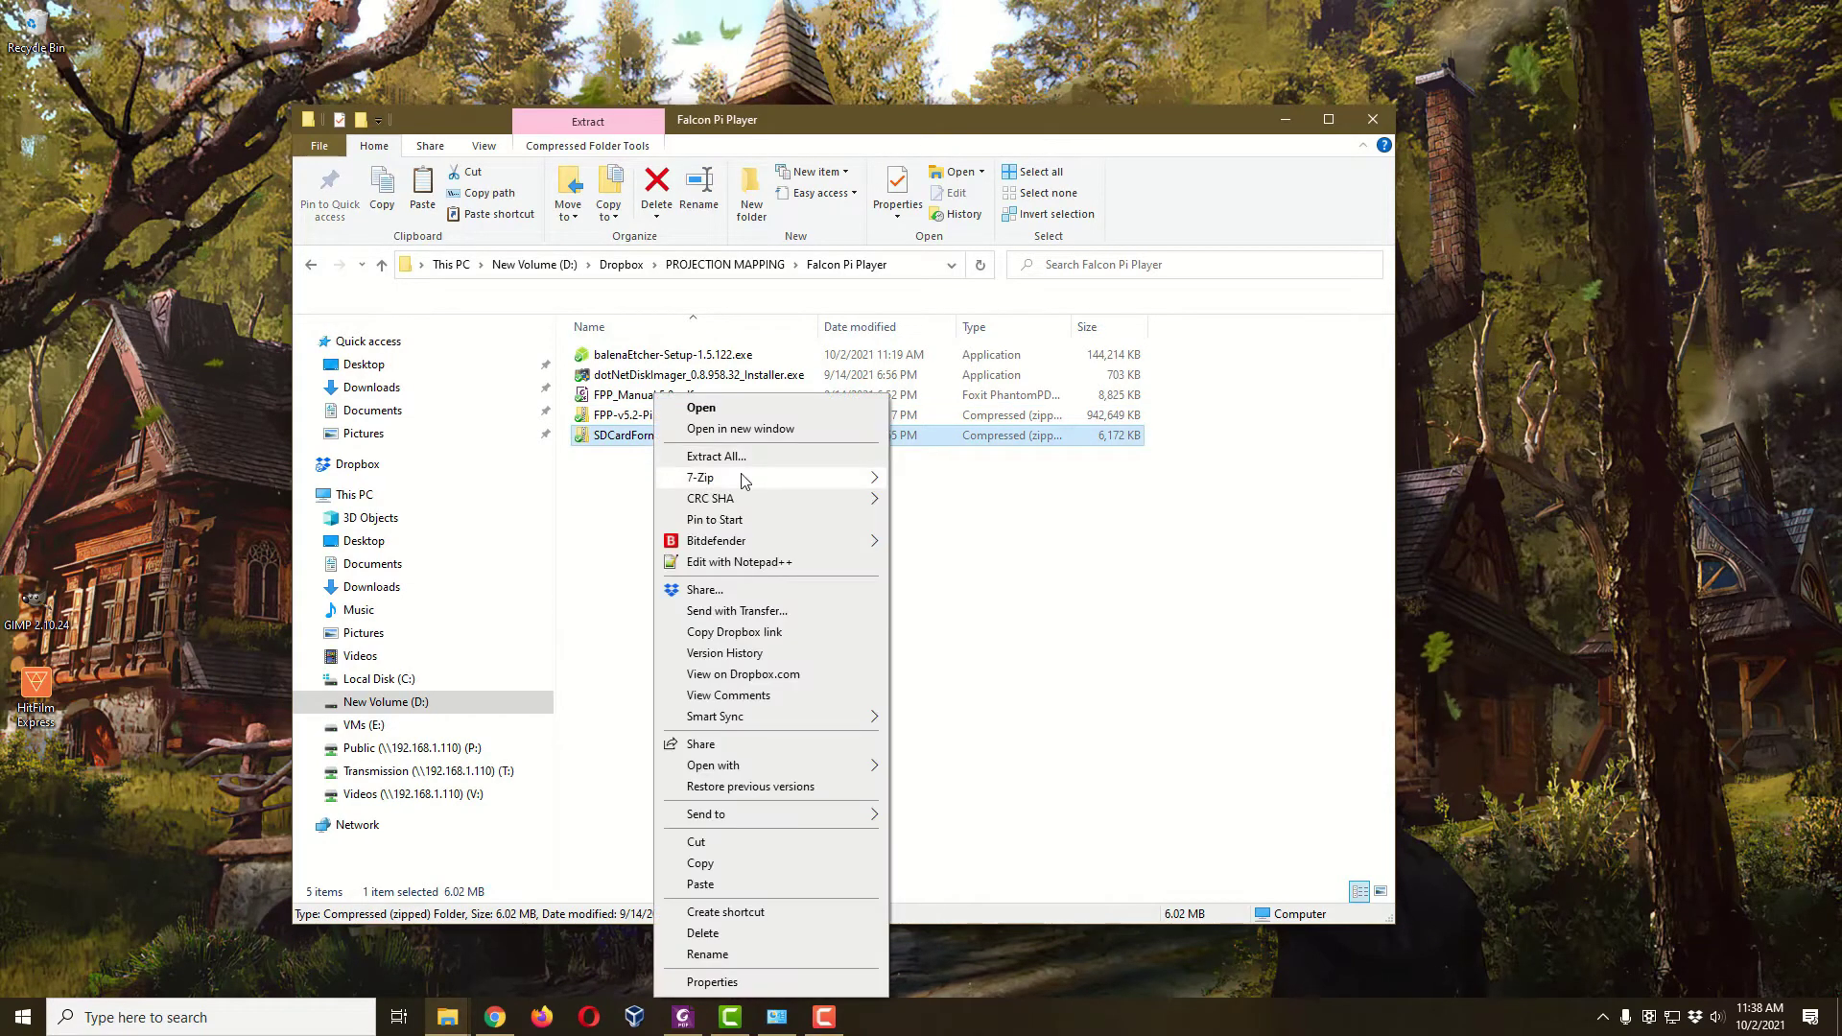
mouse_move(742, 480)
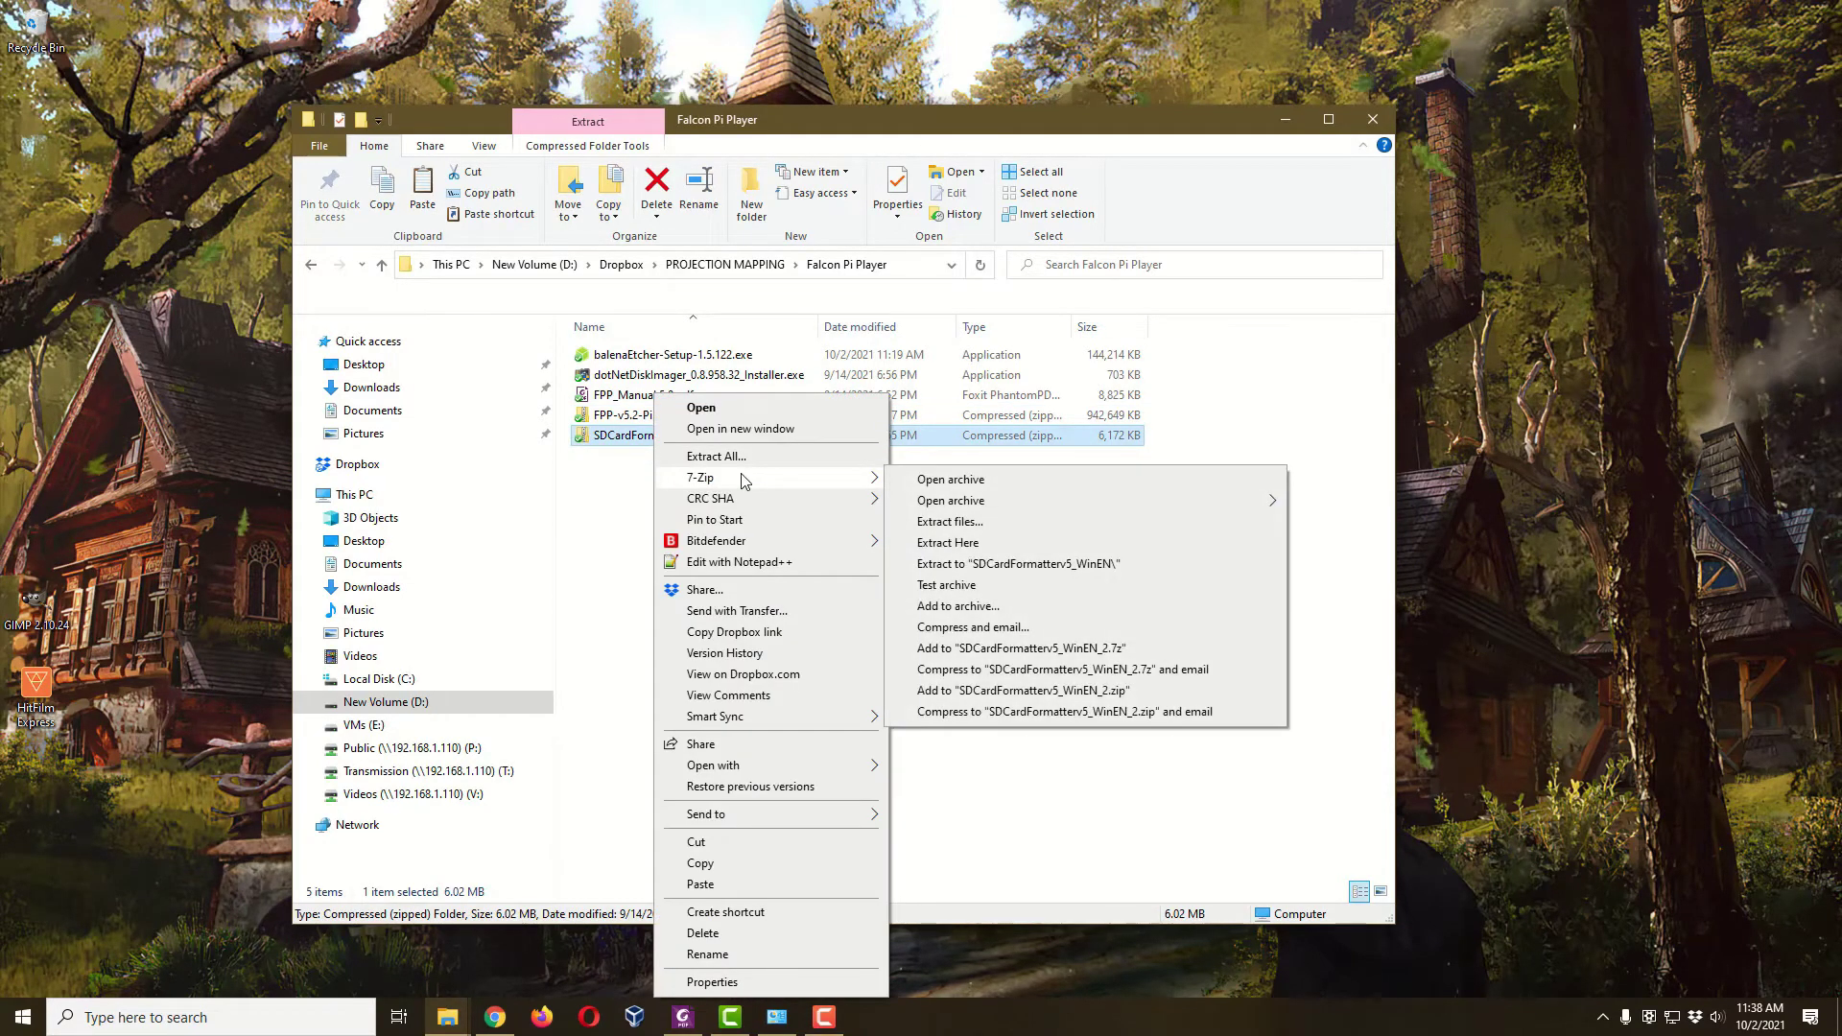
left_click(988, 565)
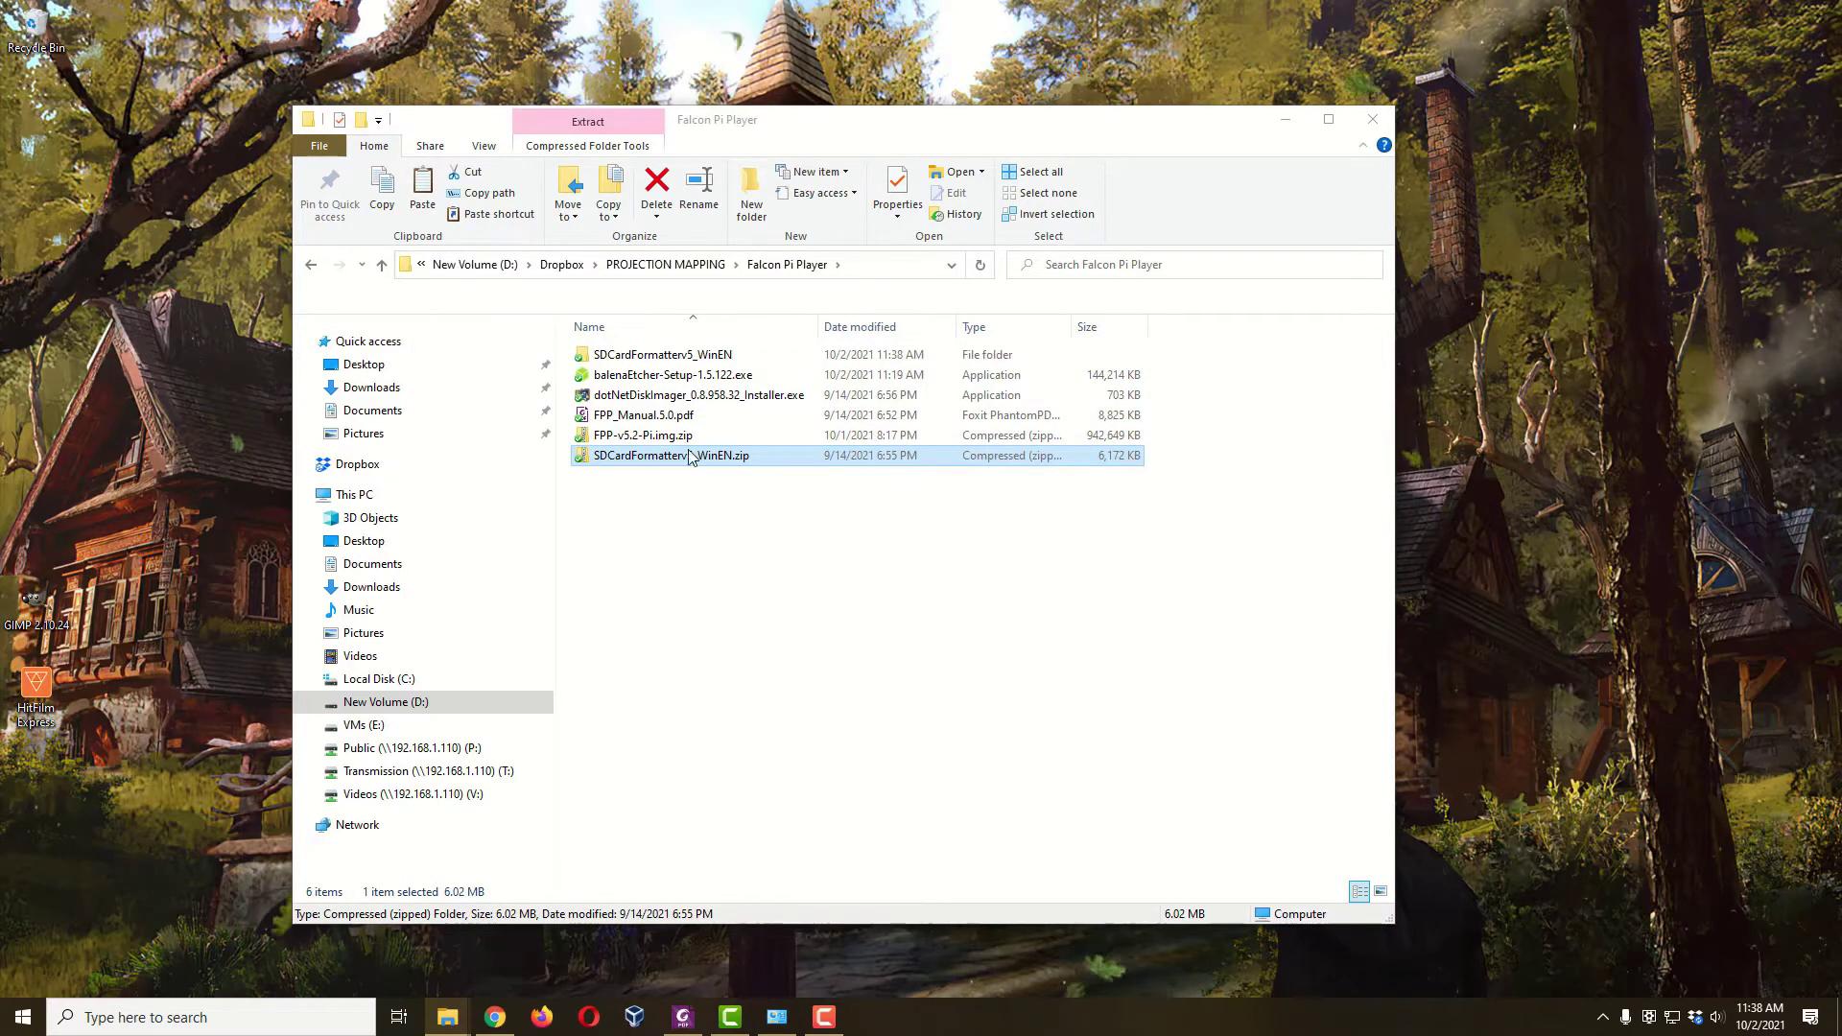
- Extract FPP-v5.2-Pi.img.zip with 7-Zip into its own FPP-v5.2-Pi.img folder
left_click(662, 441)
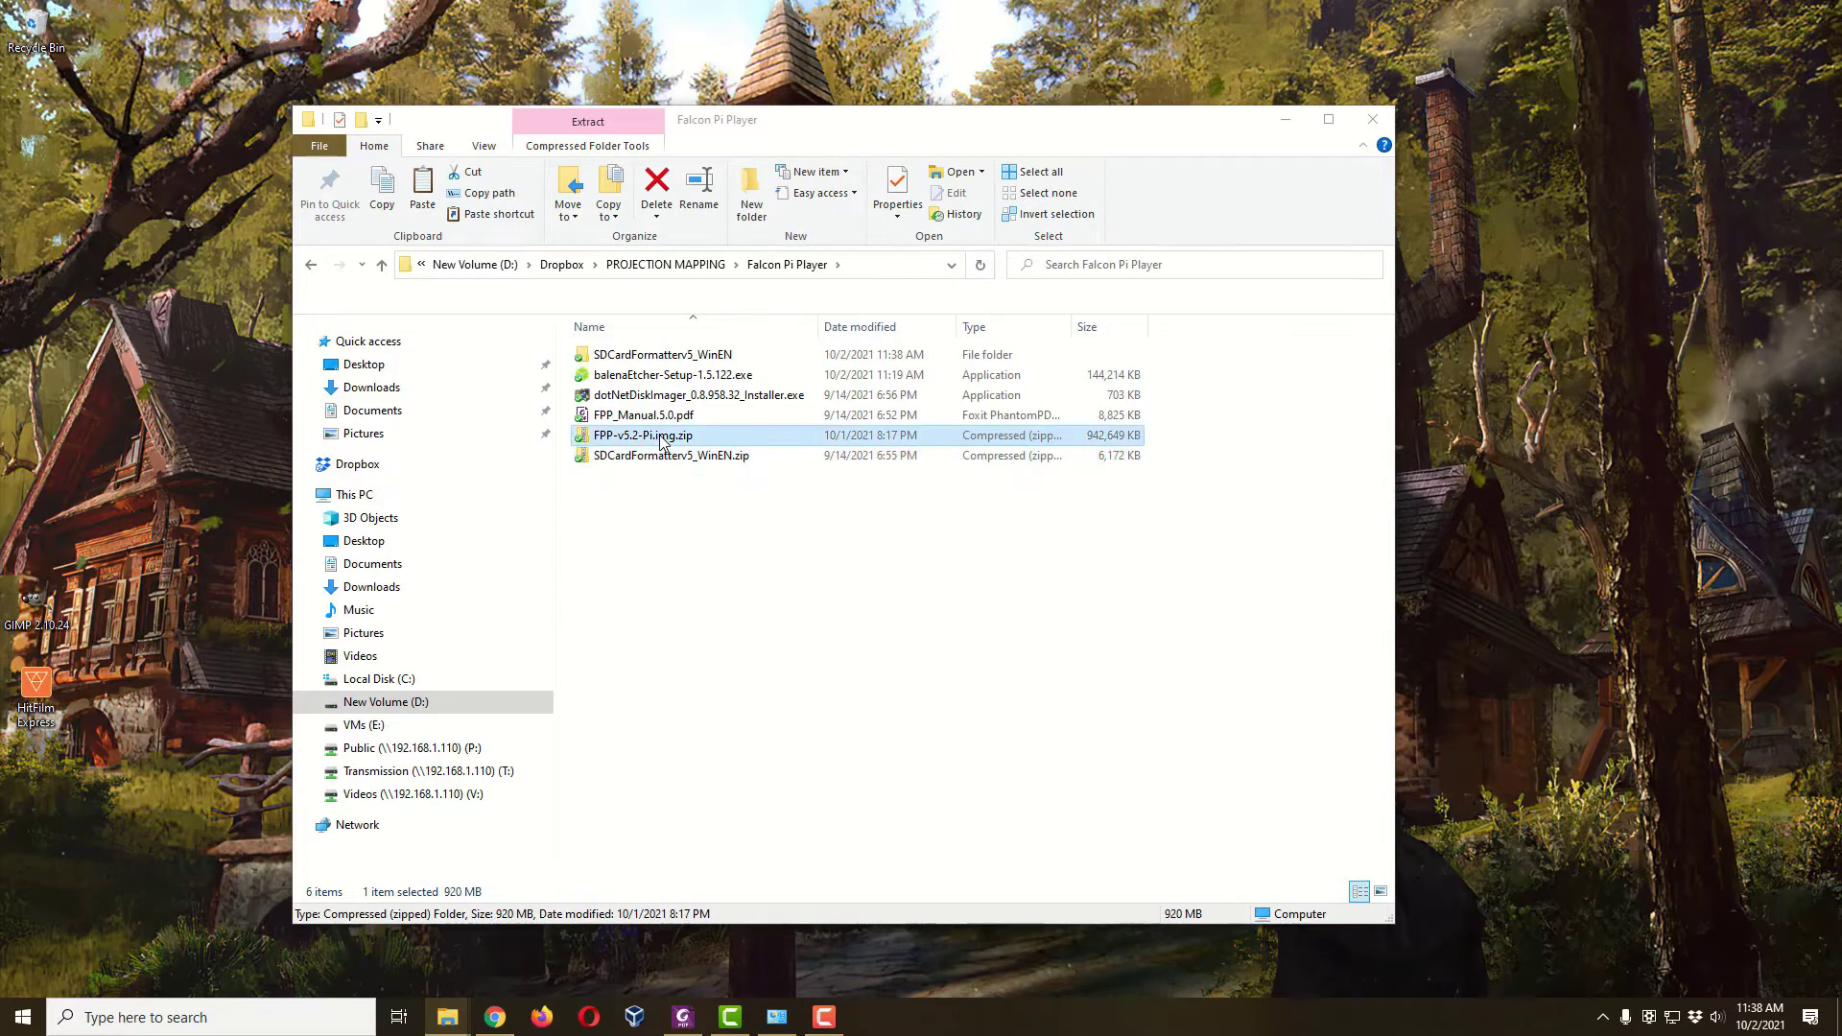
right_click(660, 441)
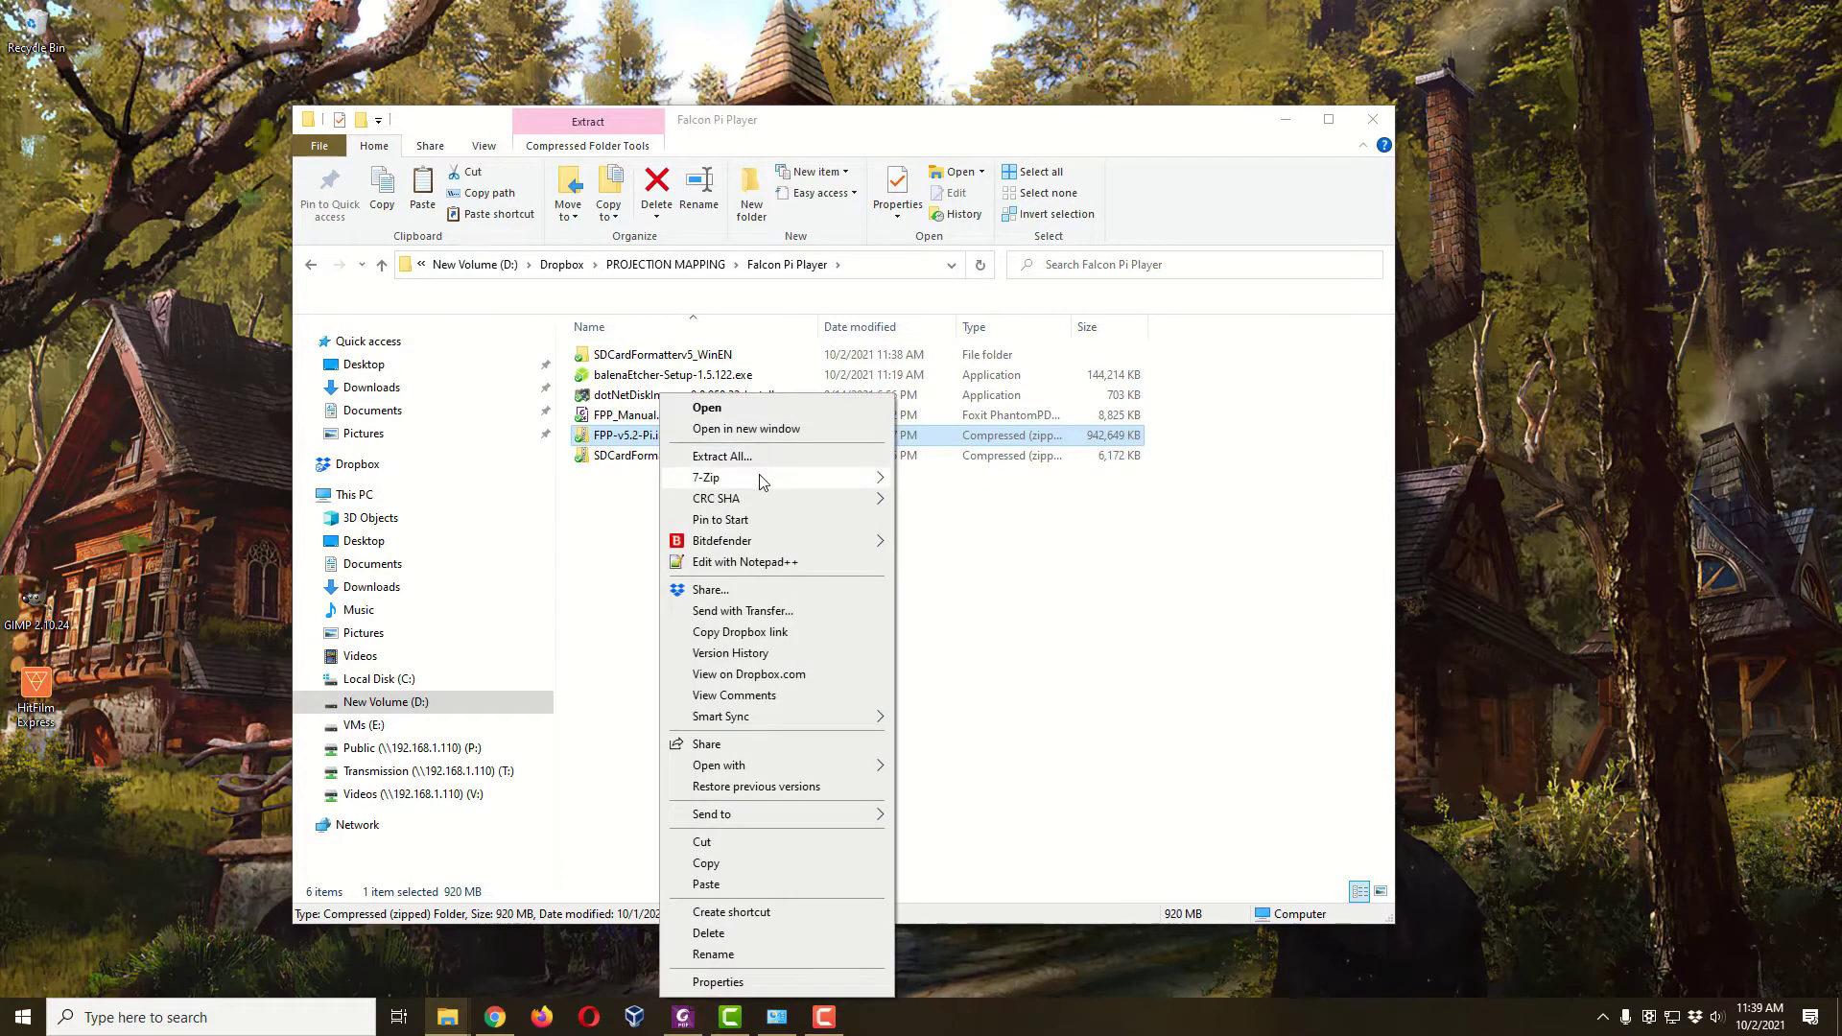
mouse_move(786, 478)
left_click(1018, 566)
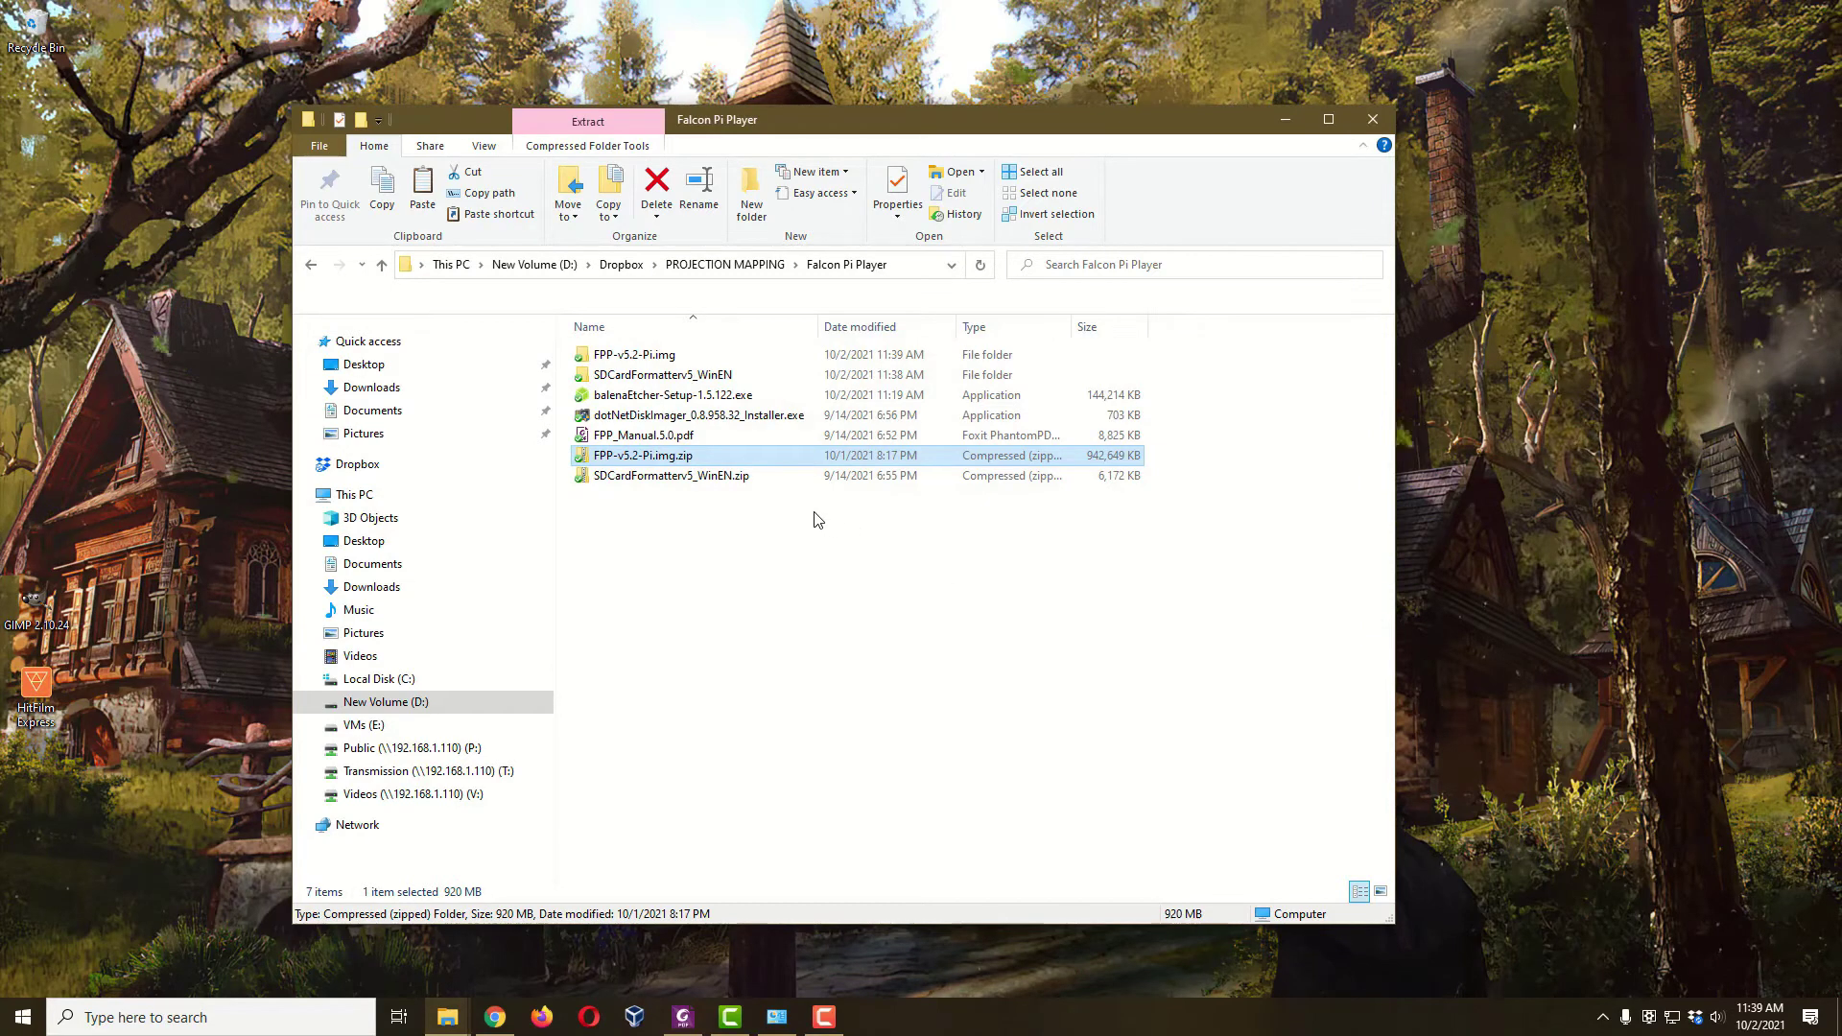
- Install SD Card Formatter 5.0.1 from the extracted SDCardFormatterv5_WinEN folder, accepting the license terms and completing the wizard
double_click(693, 375)
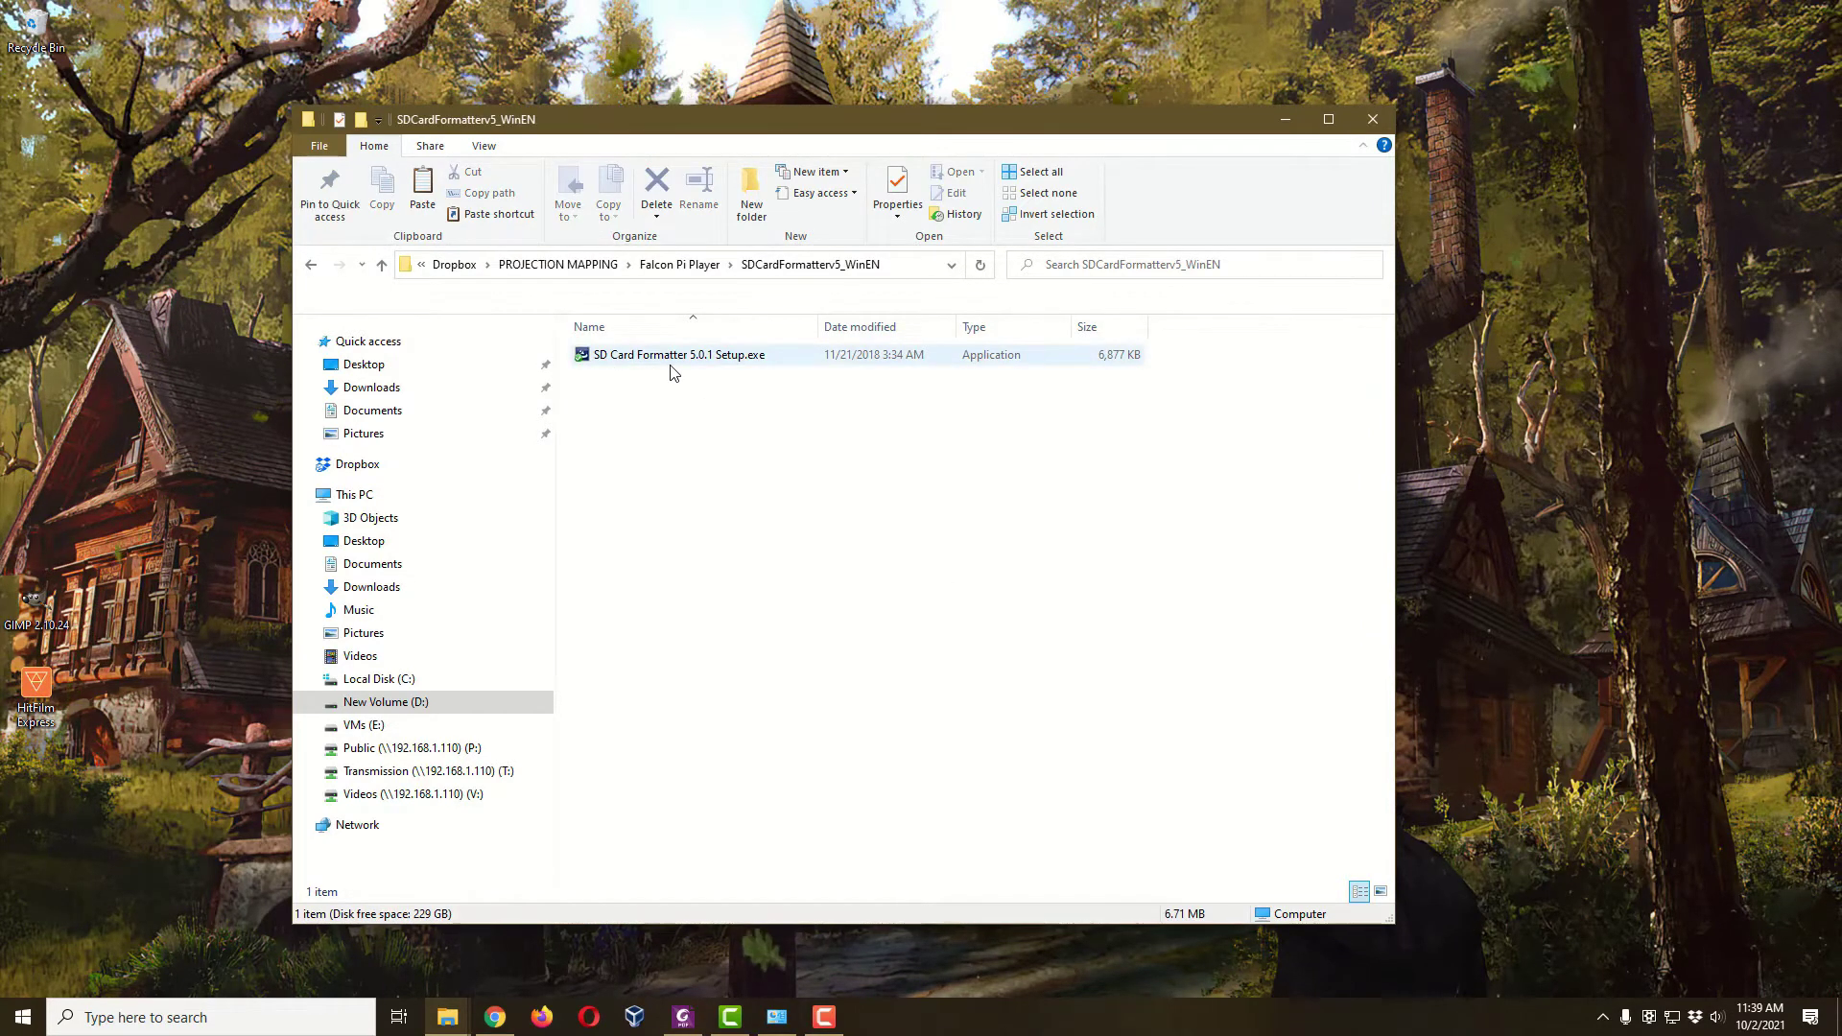
double_click(671, 360)
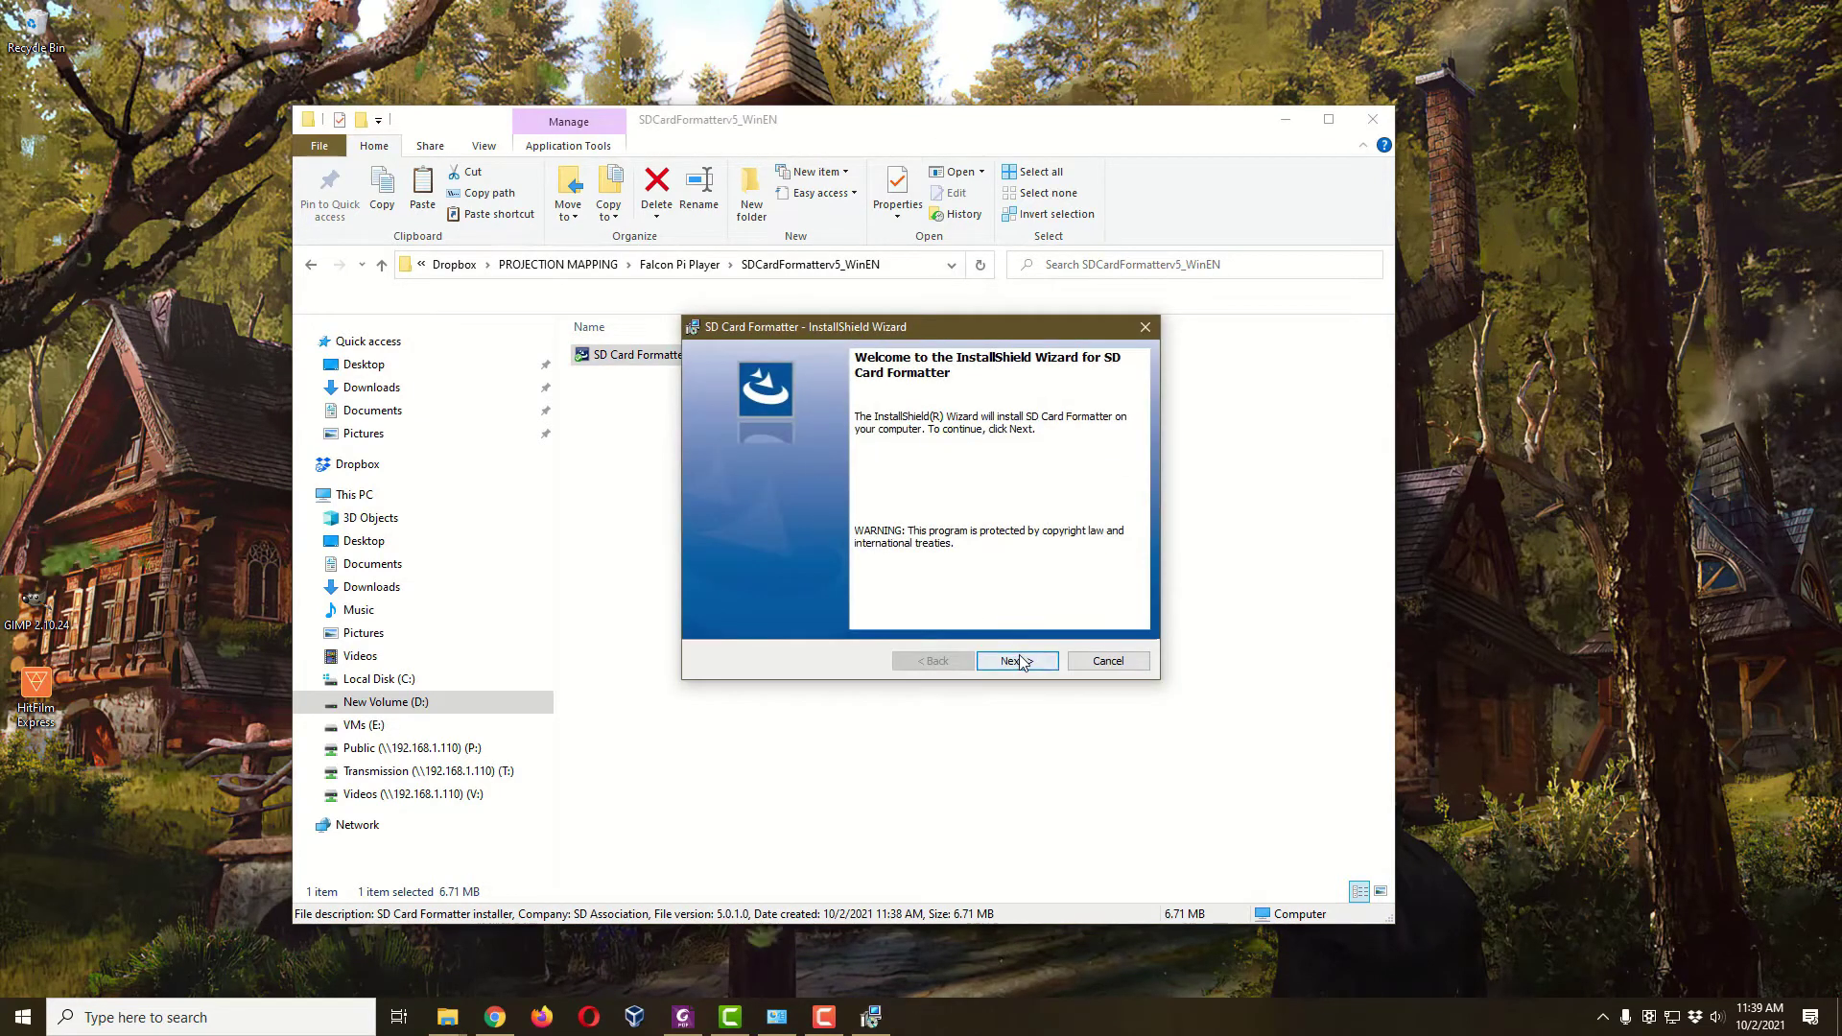
left_click(1017, 660)
left_click(883, 591)
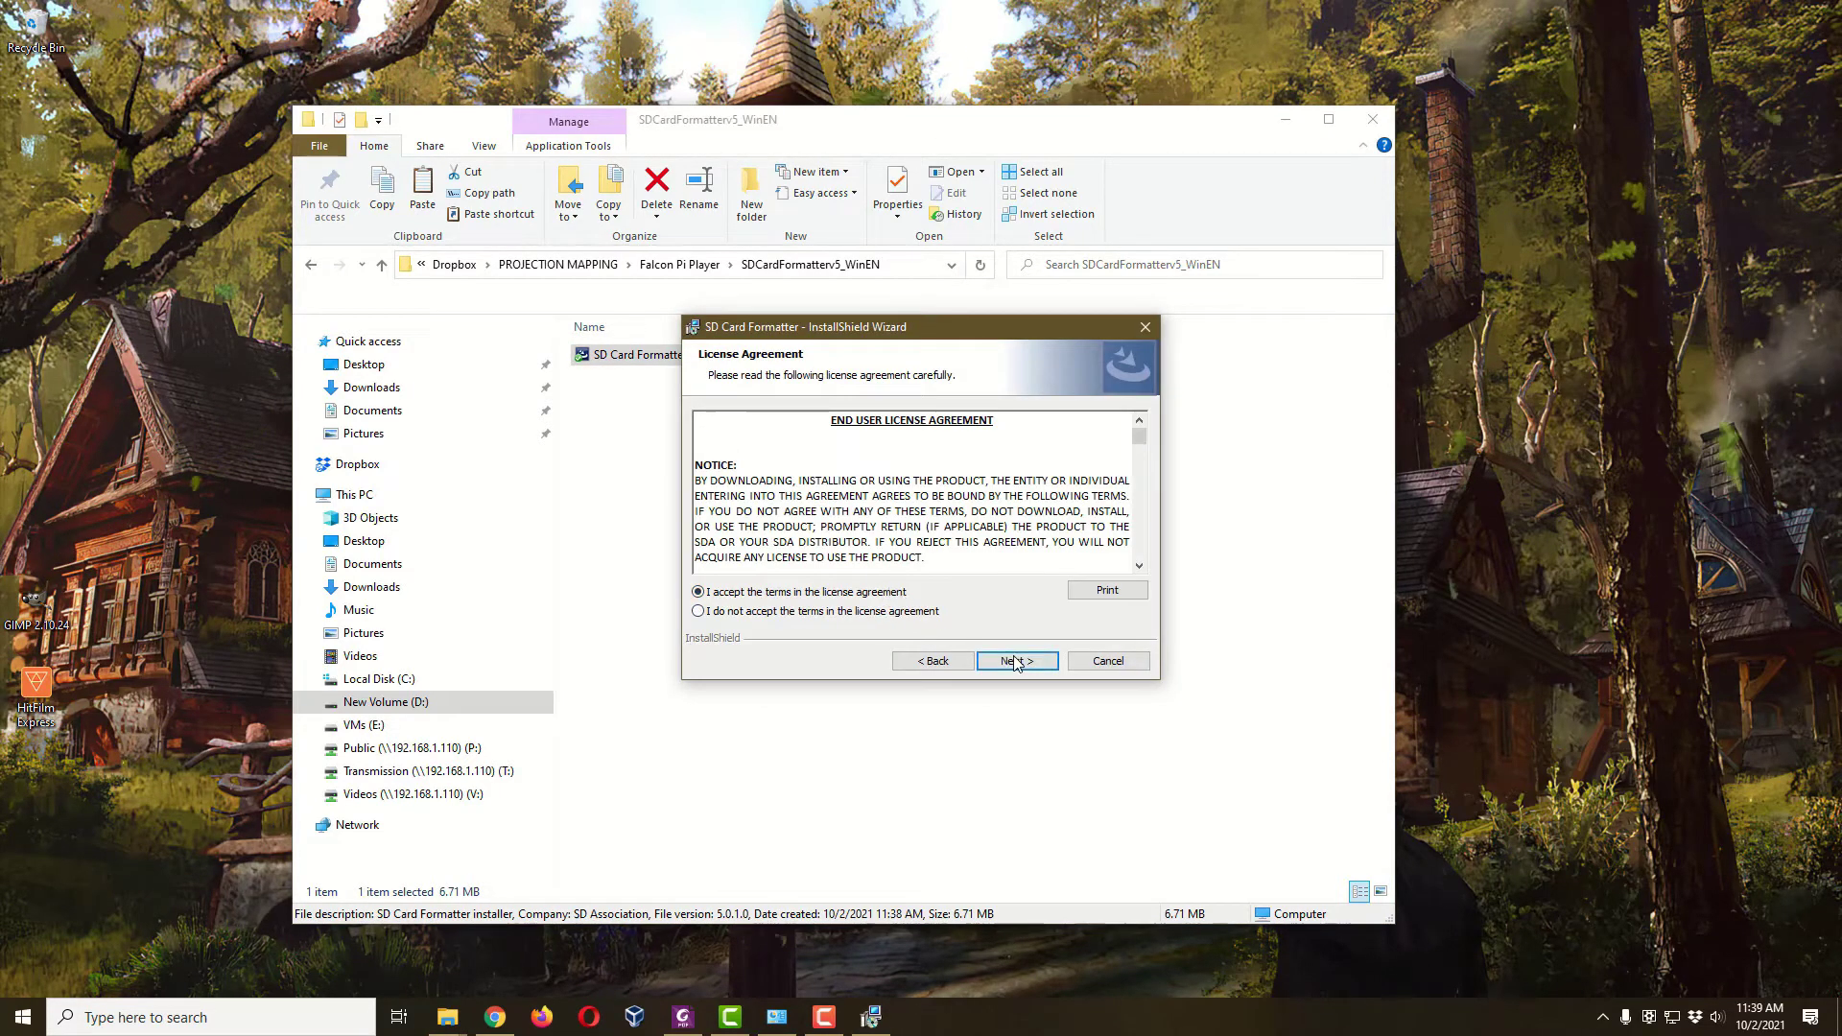
left_click(1017, 660)
left_click(1017, 660)
left_click(1017, 660)
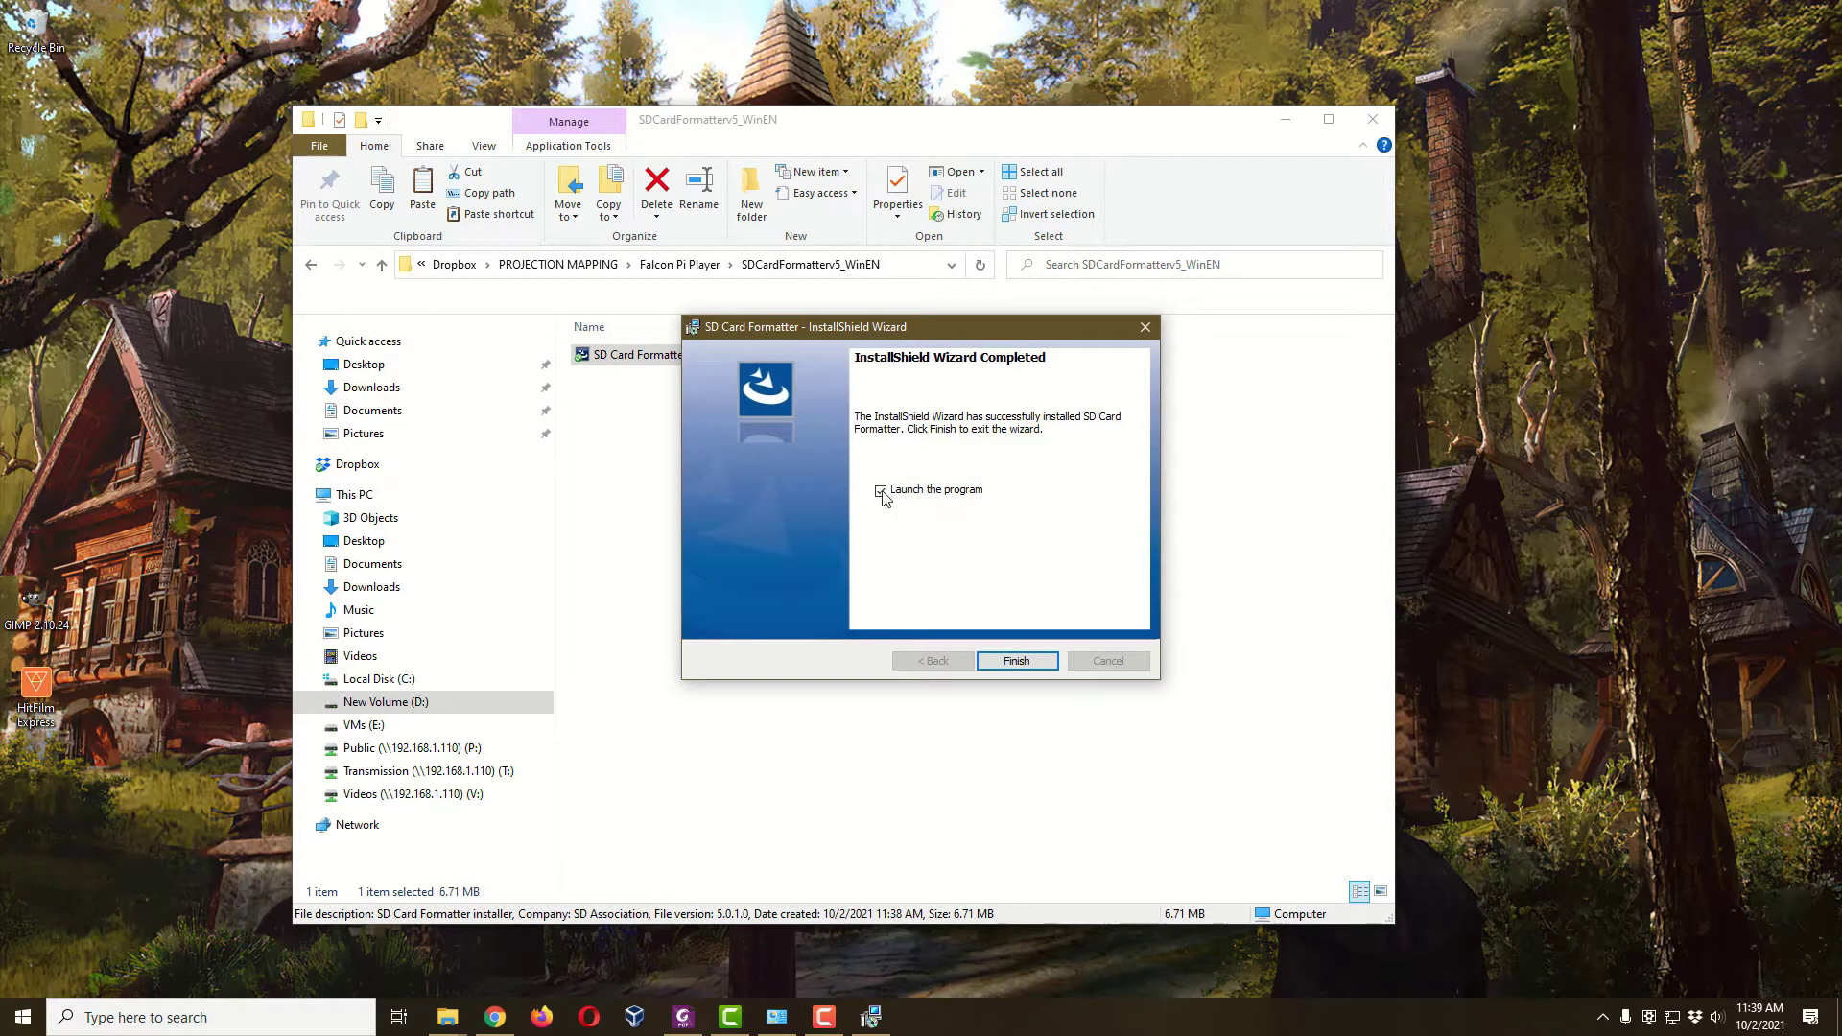
left_click(1027, 661)
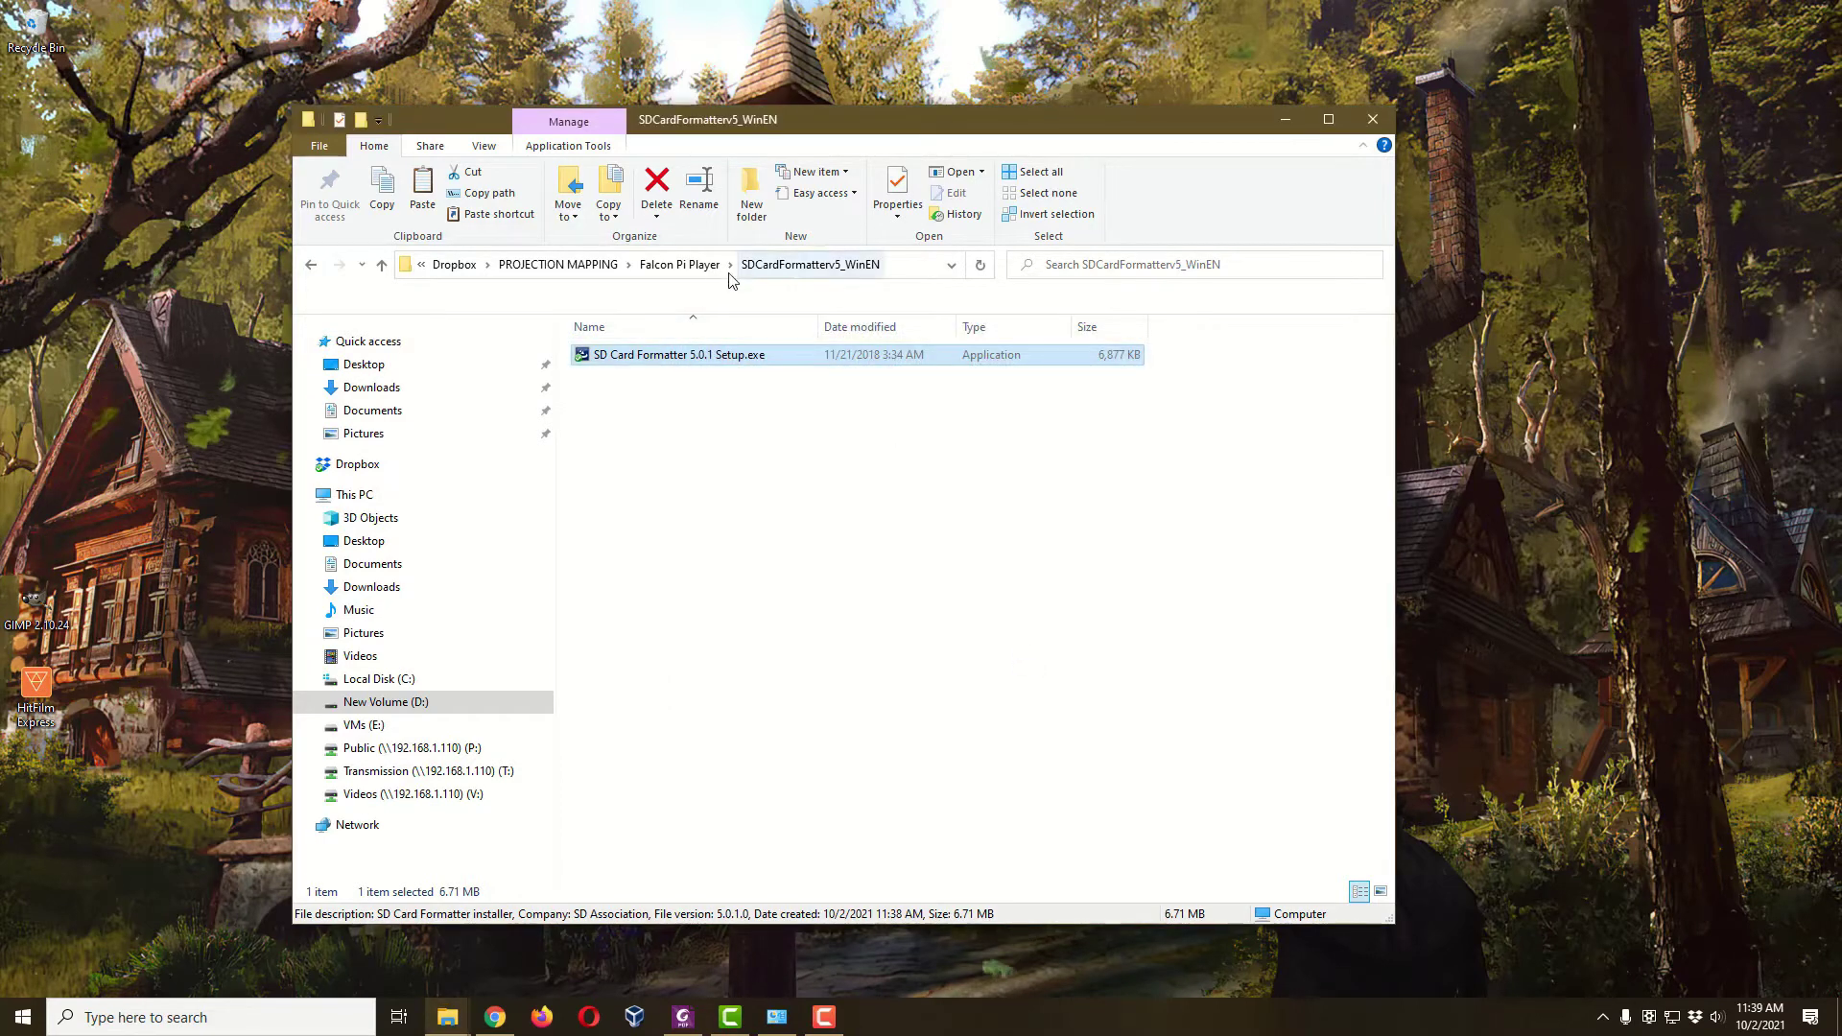
- Install balenaEtcher 1.5.122 from the Falcon Pi Player folder, agreeing to its license, and close the Etcher window that opens
left_click(697, 268)
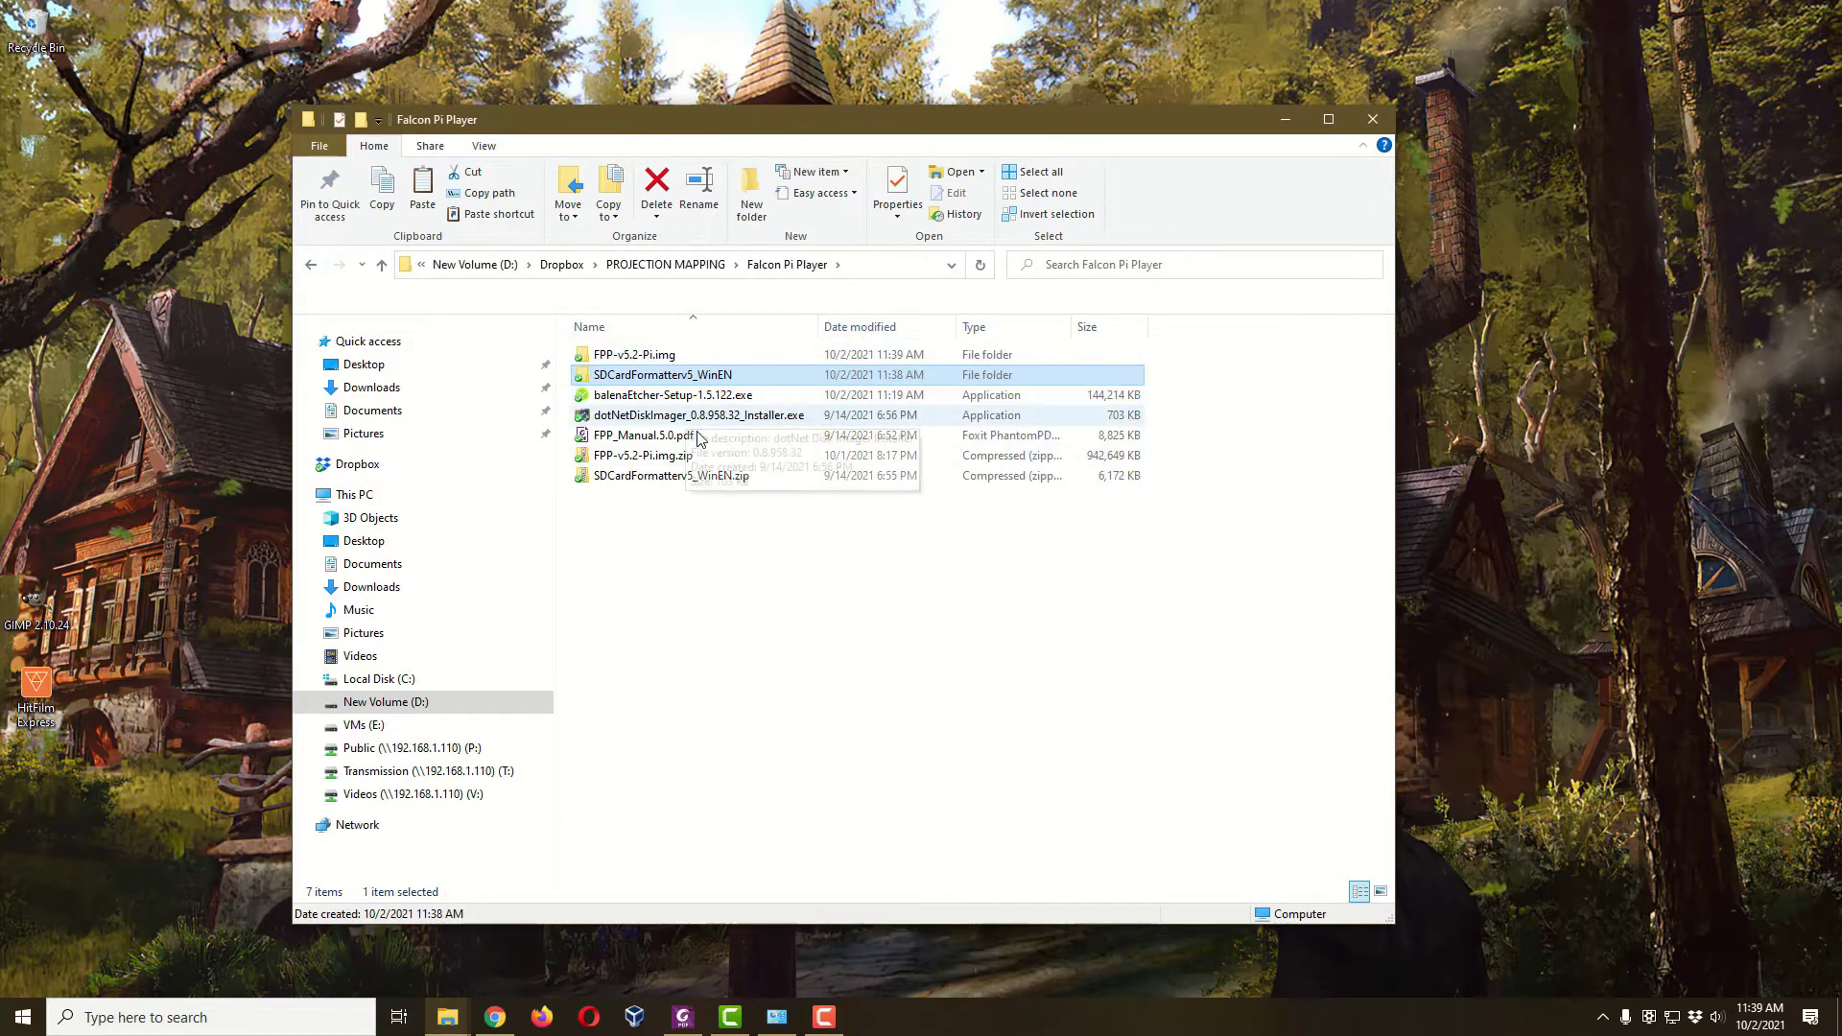
double_click(671, 394)
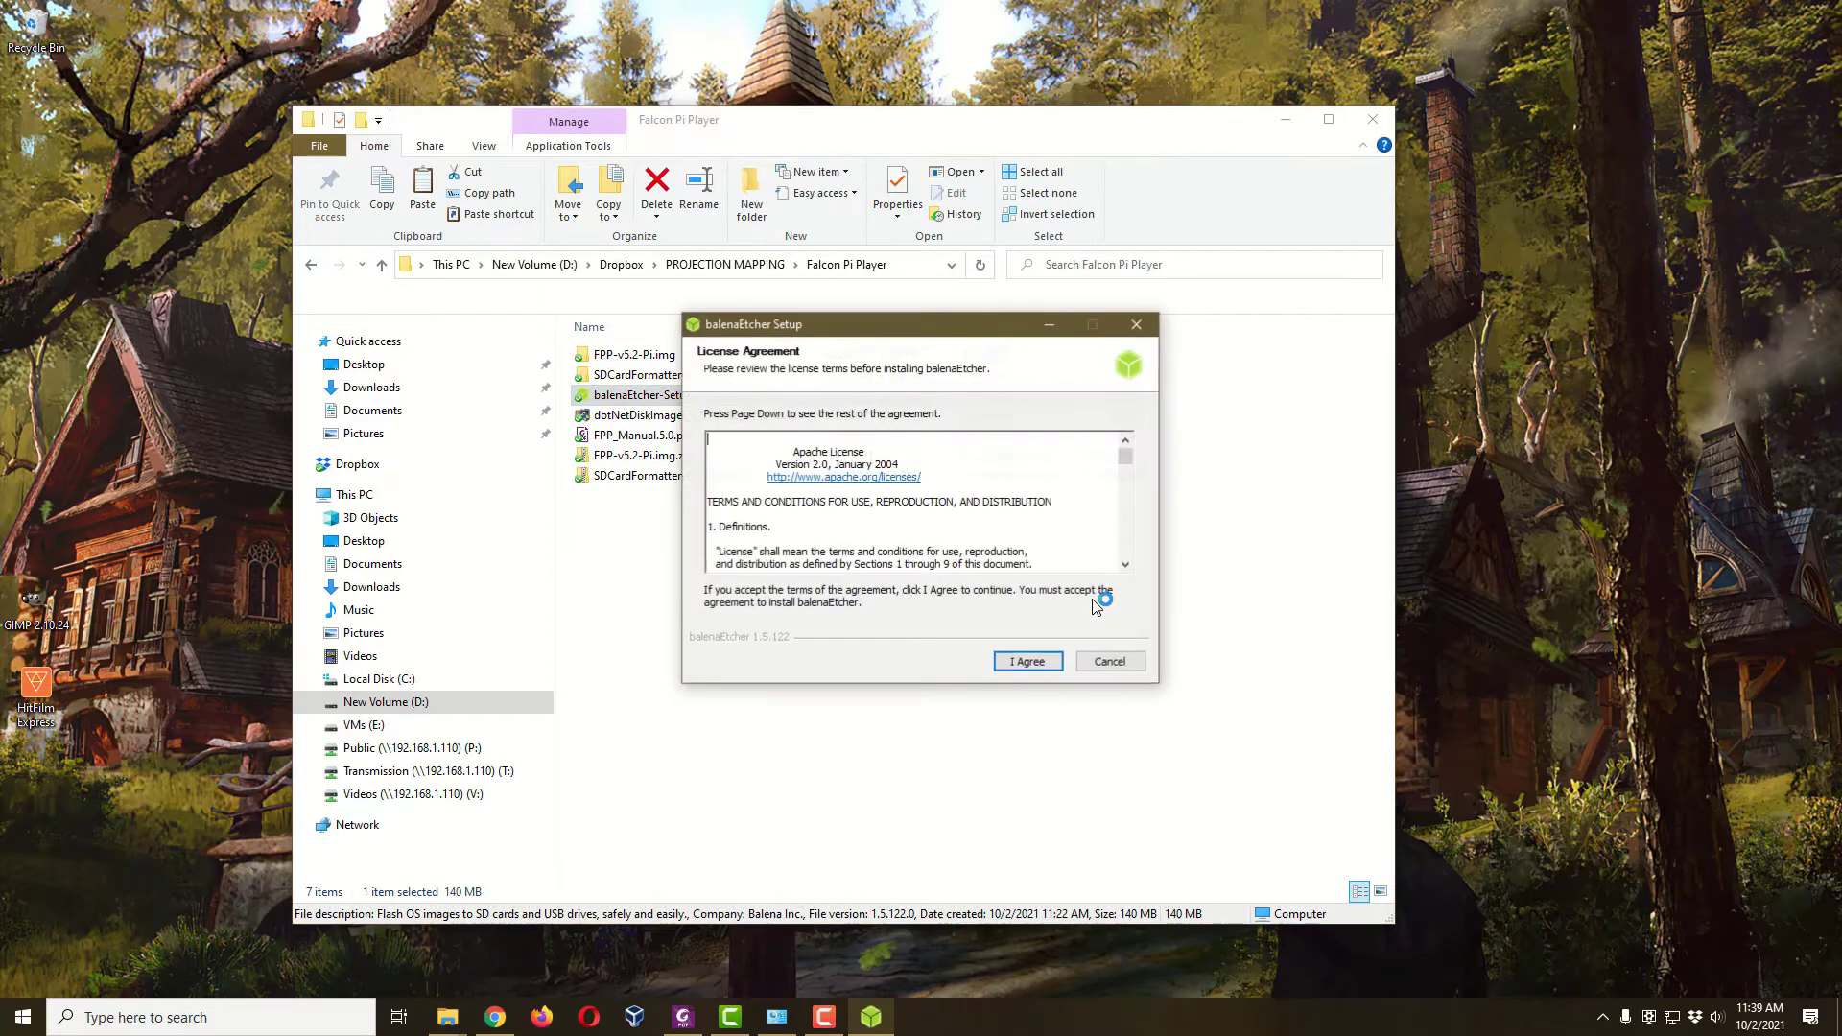
left_click(1036, 662)
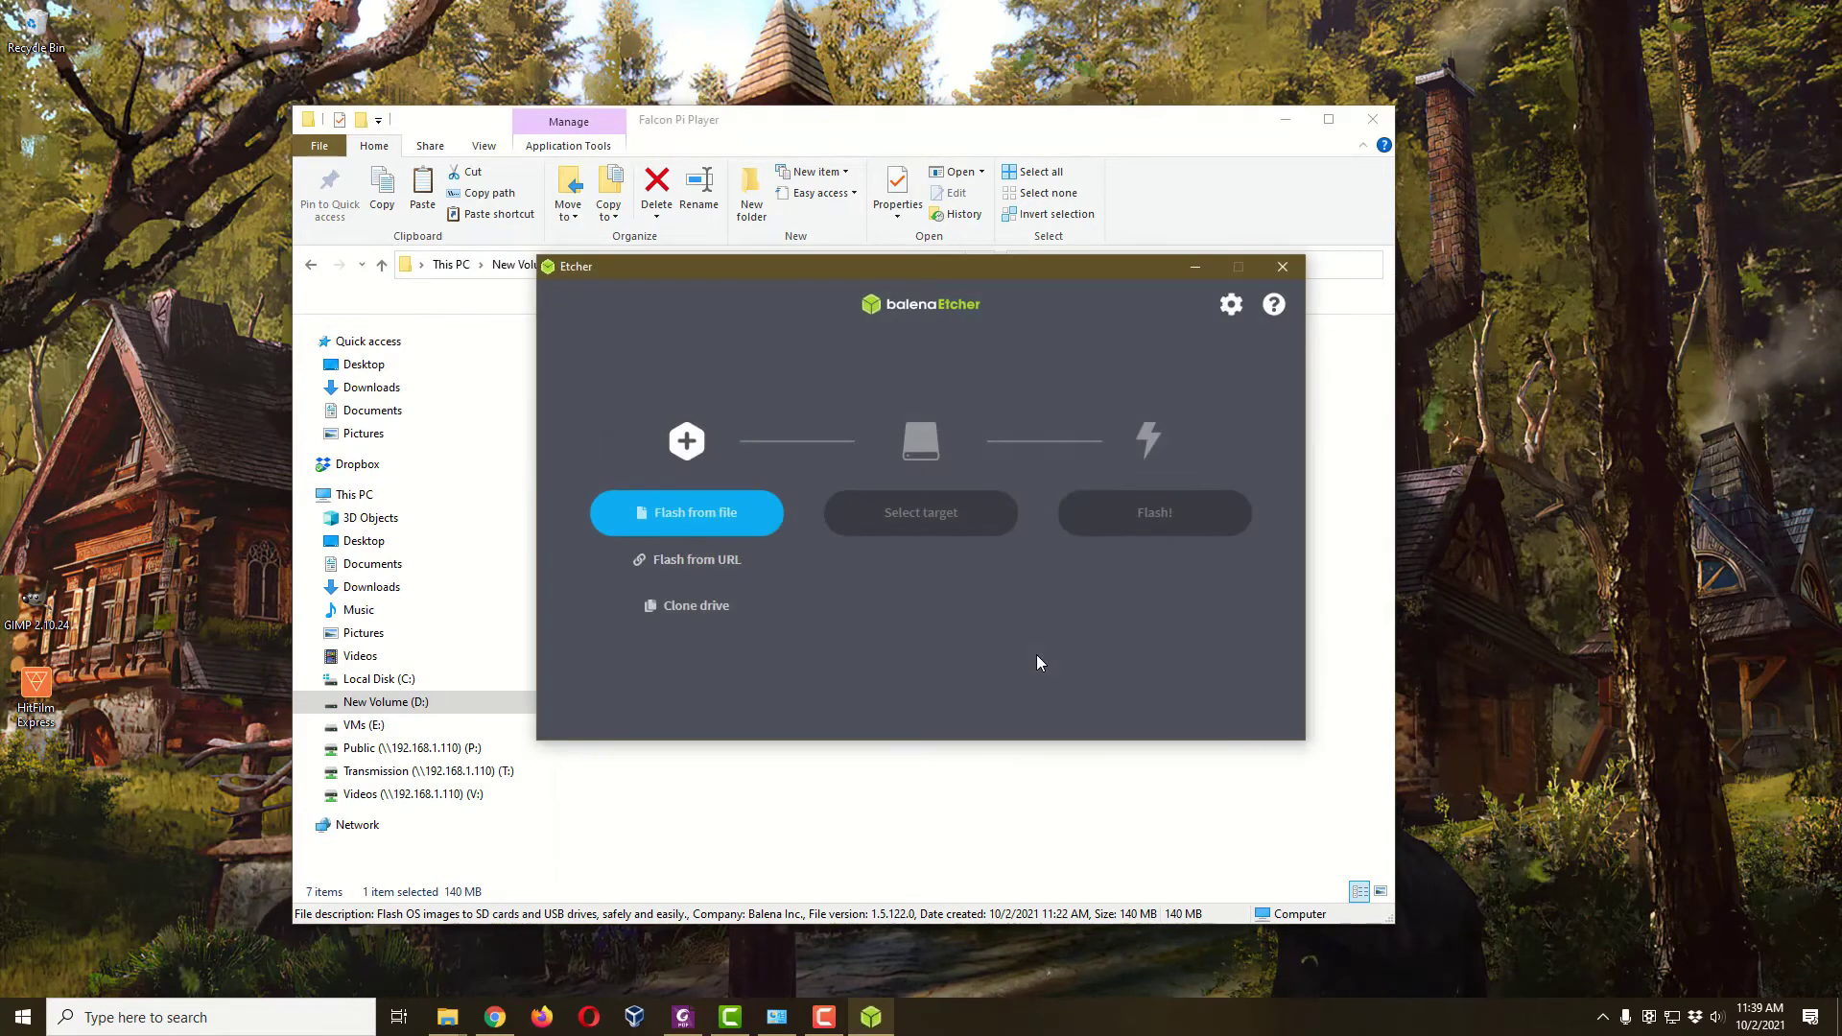
left_click(1282, 268)
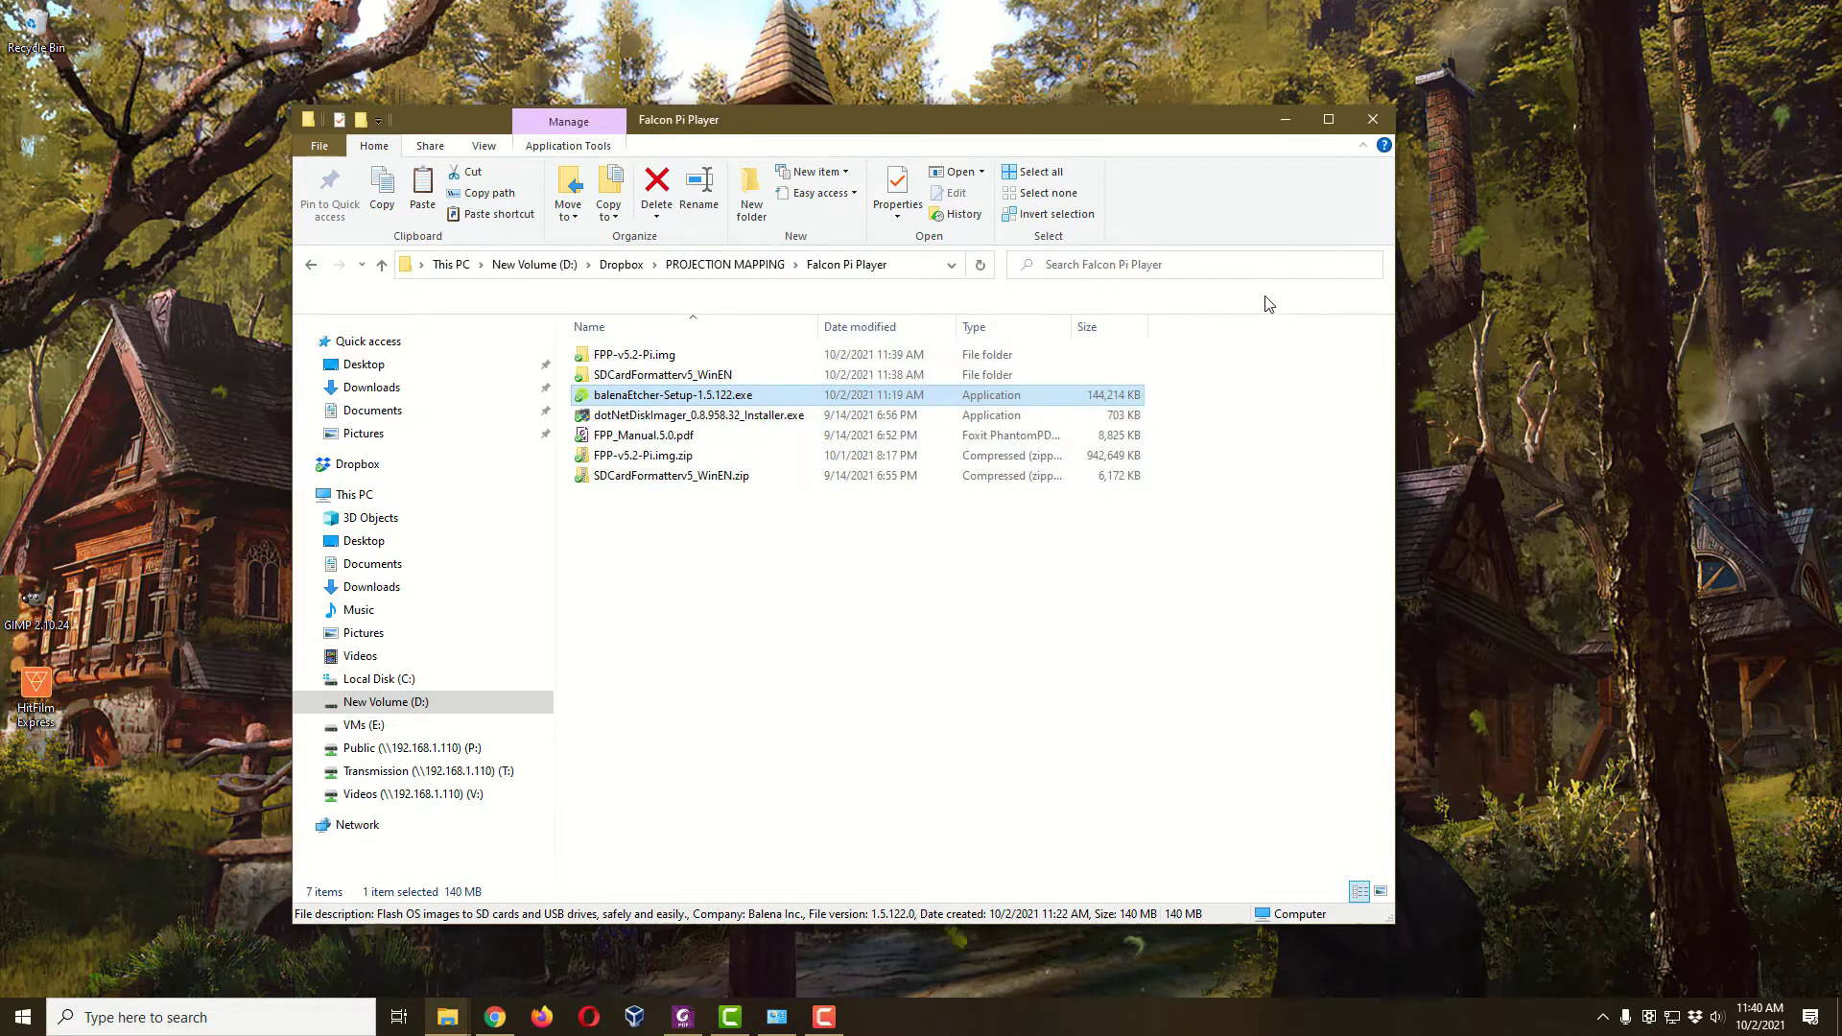
- Deselect the Etcher installer and decline the Windows request to format the disk in drive H:
left_click(970, 583)
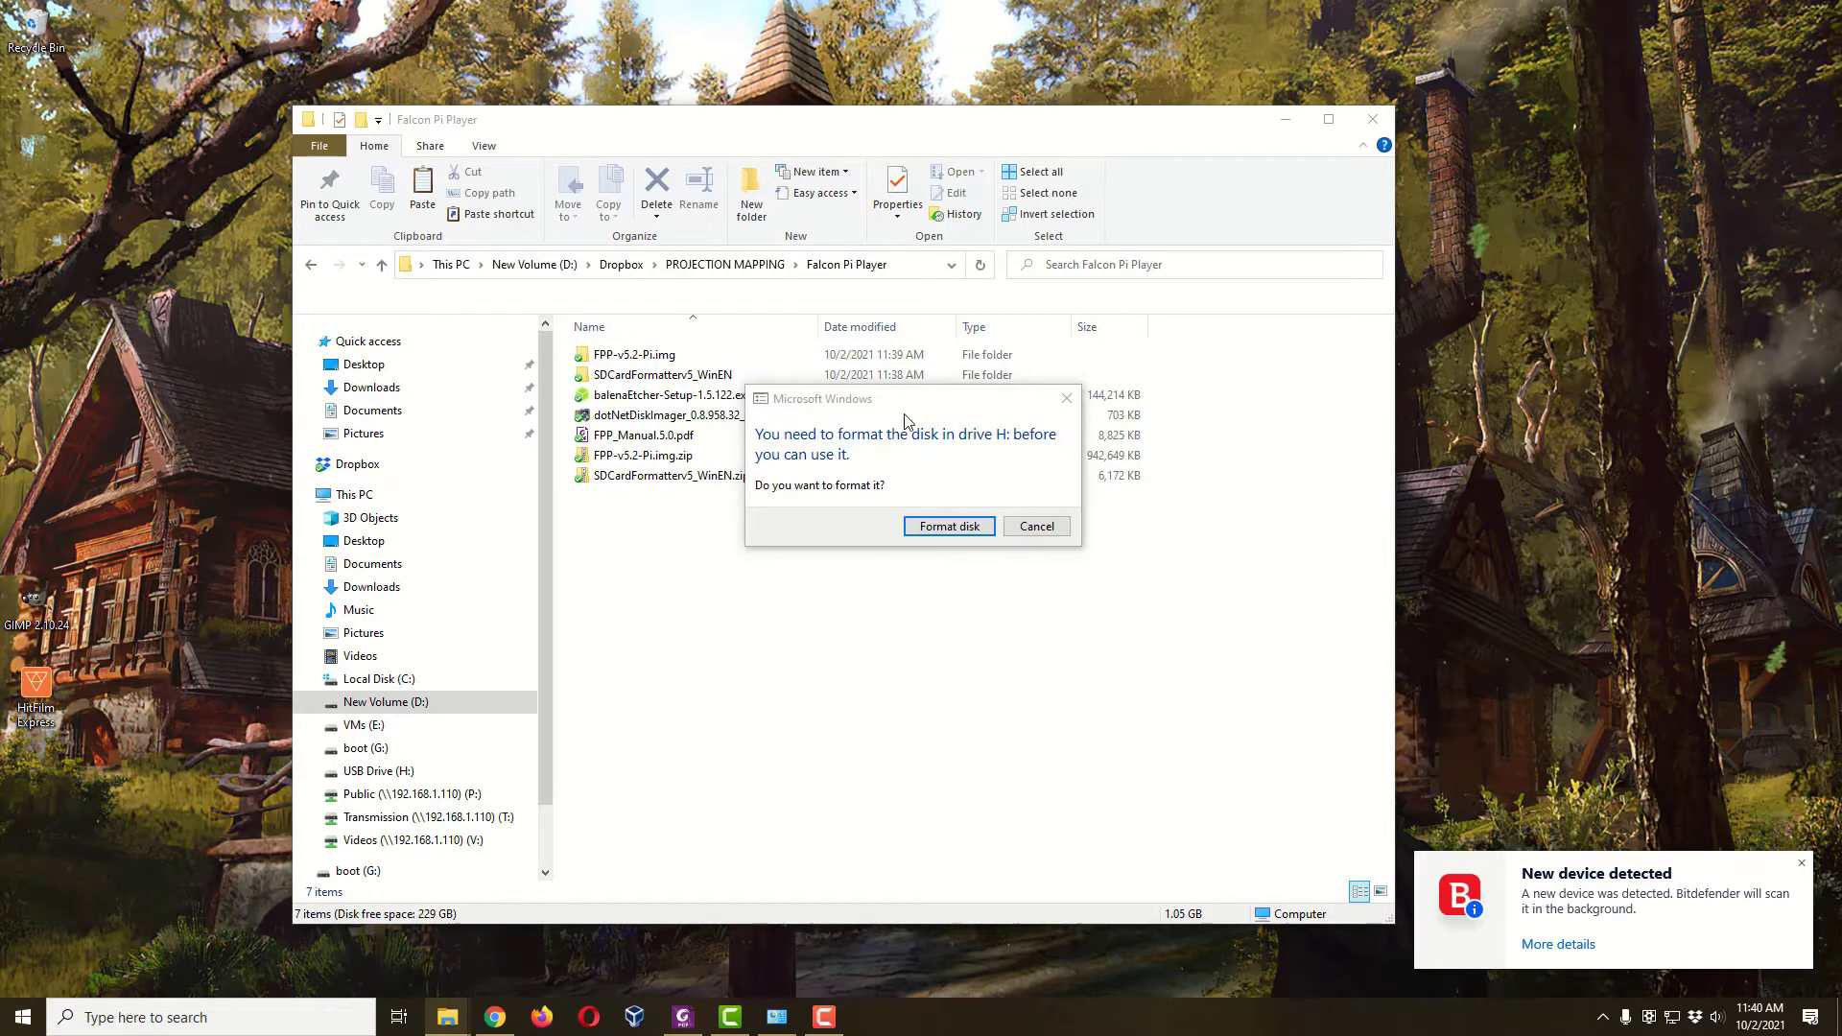
left_click_drag(916, 400, 894, 579)
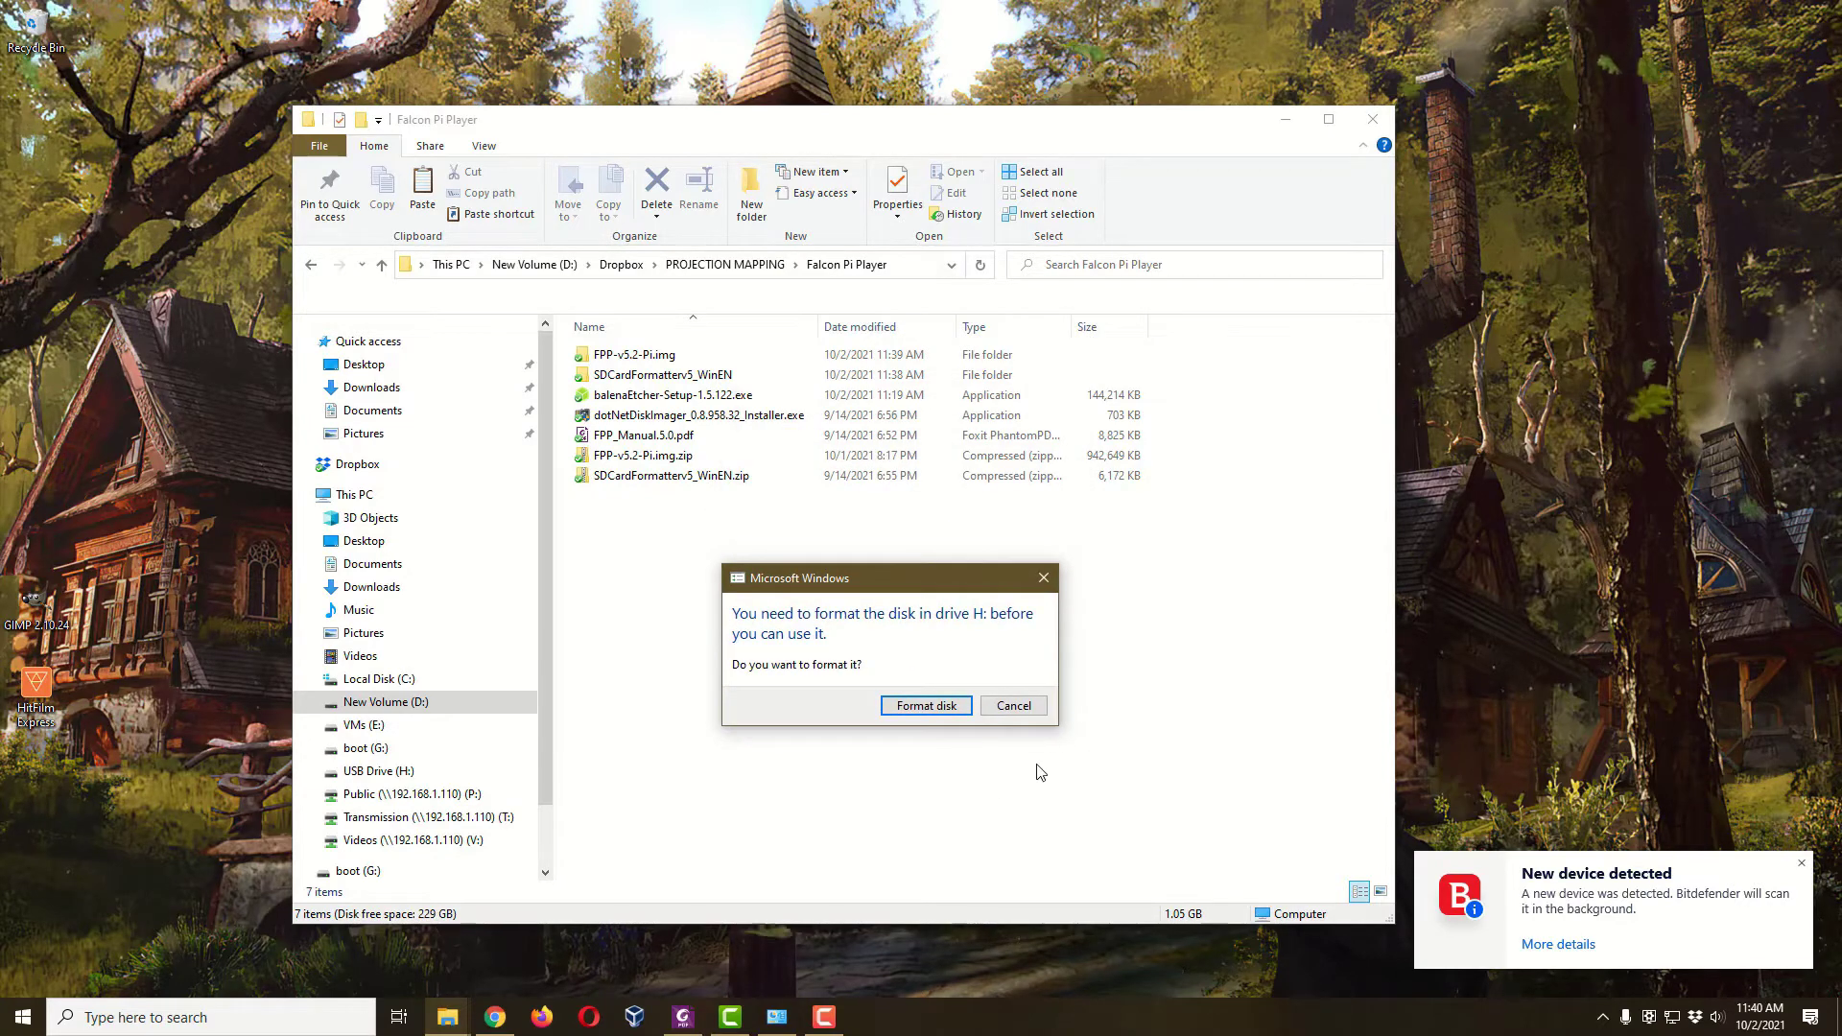
left_click(1013, 706)
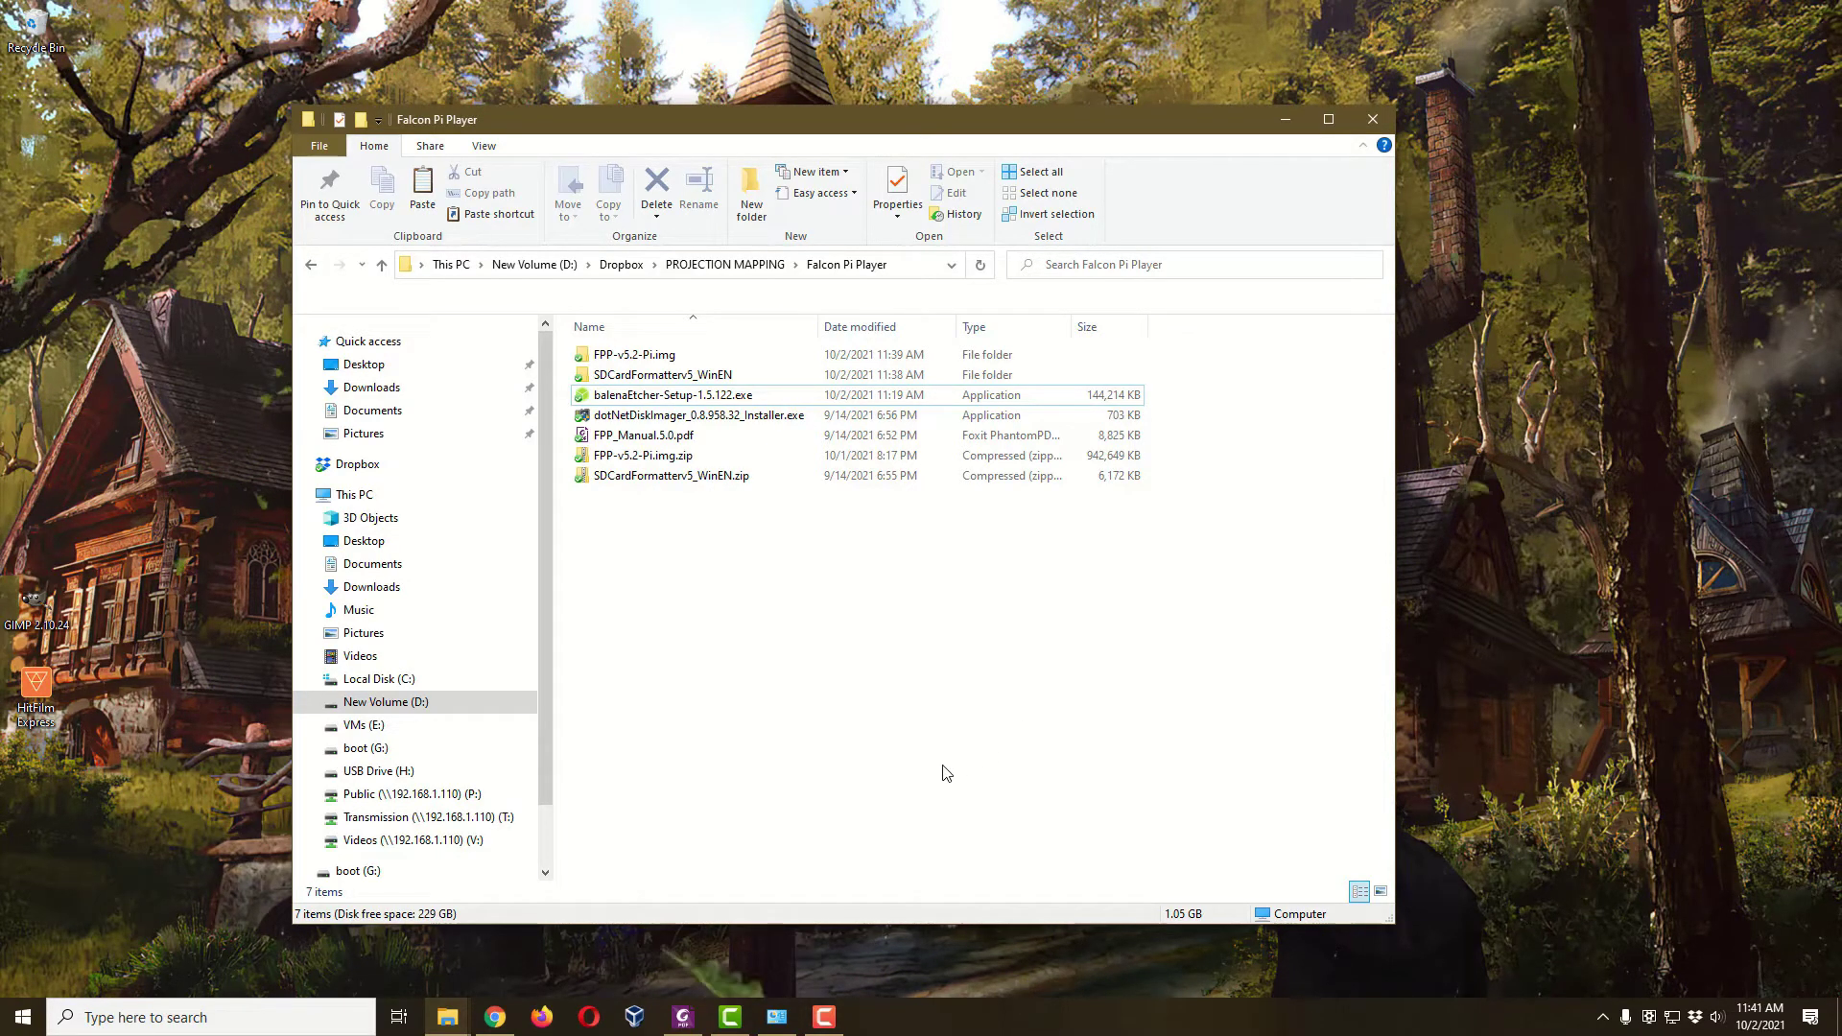
- Quick-format the SD card in drive G: with SD Card Formatter, leaving the volume label blank, and close the formatter
double_click(671, 375)
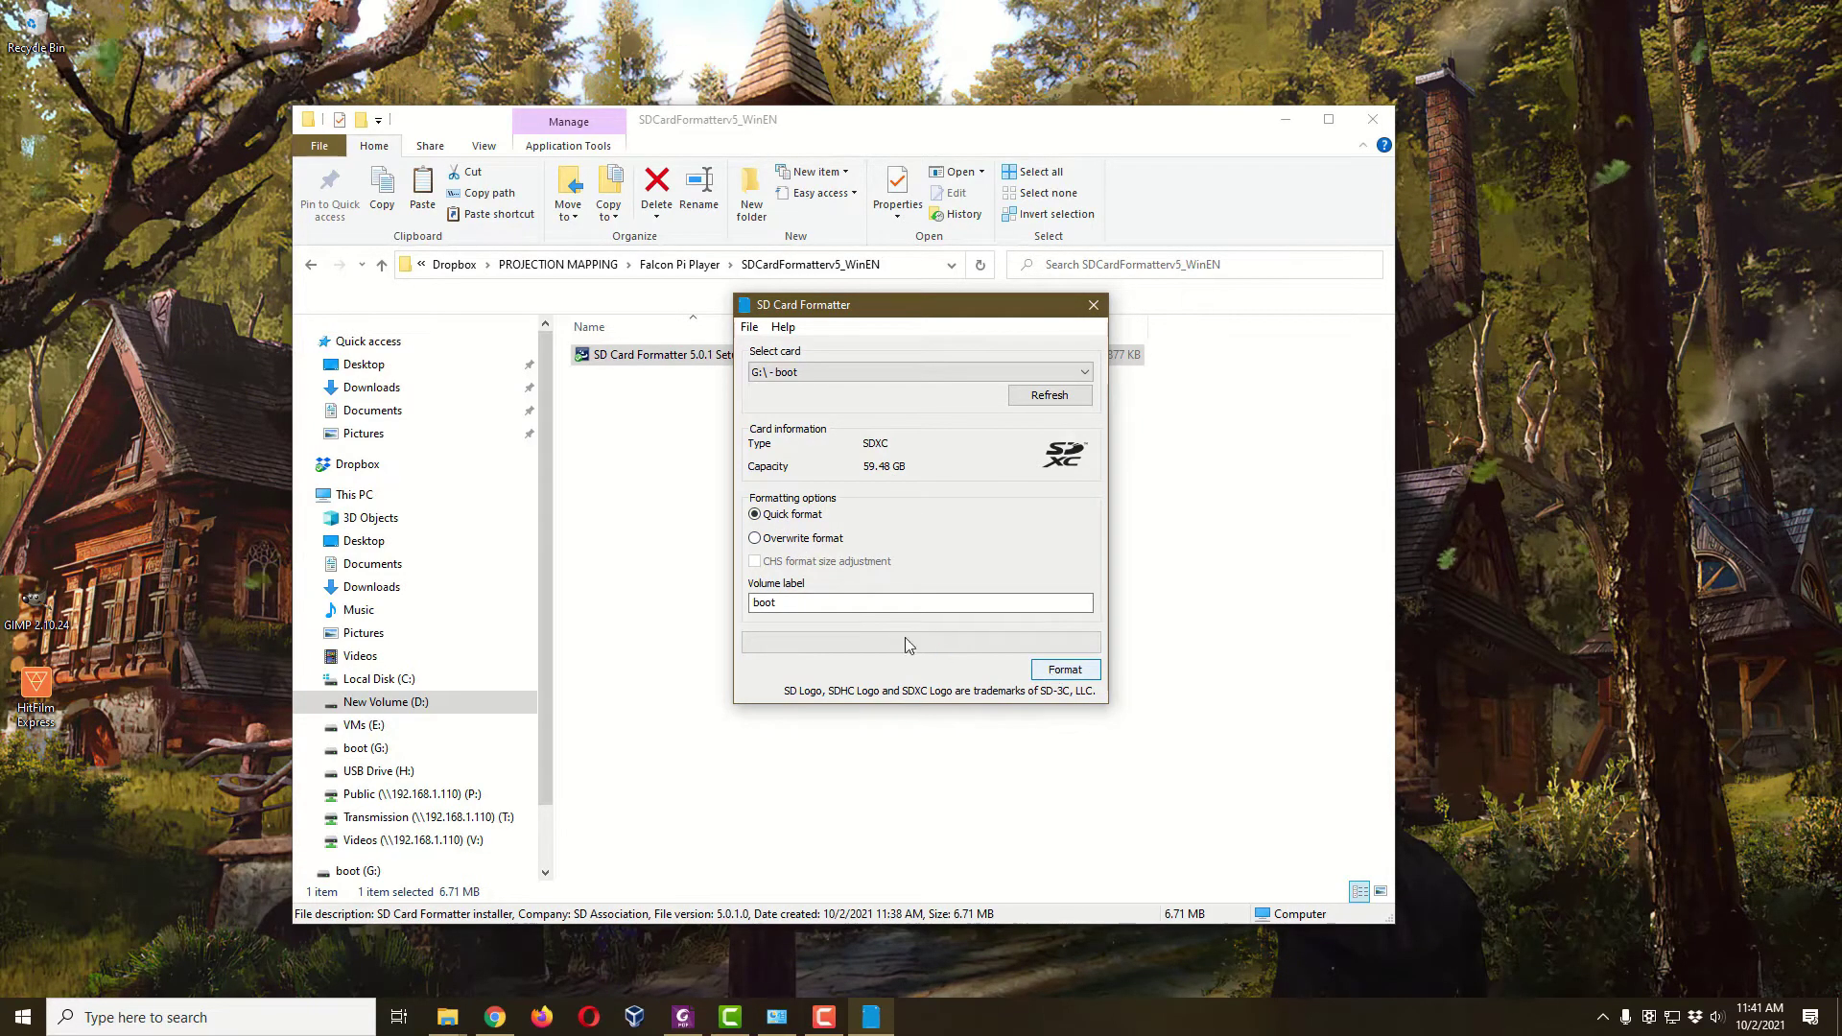
double_click(1065, 602)
key("BackSpace")
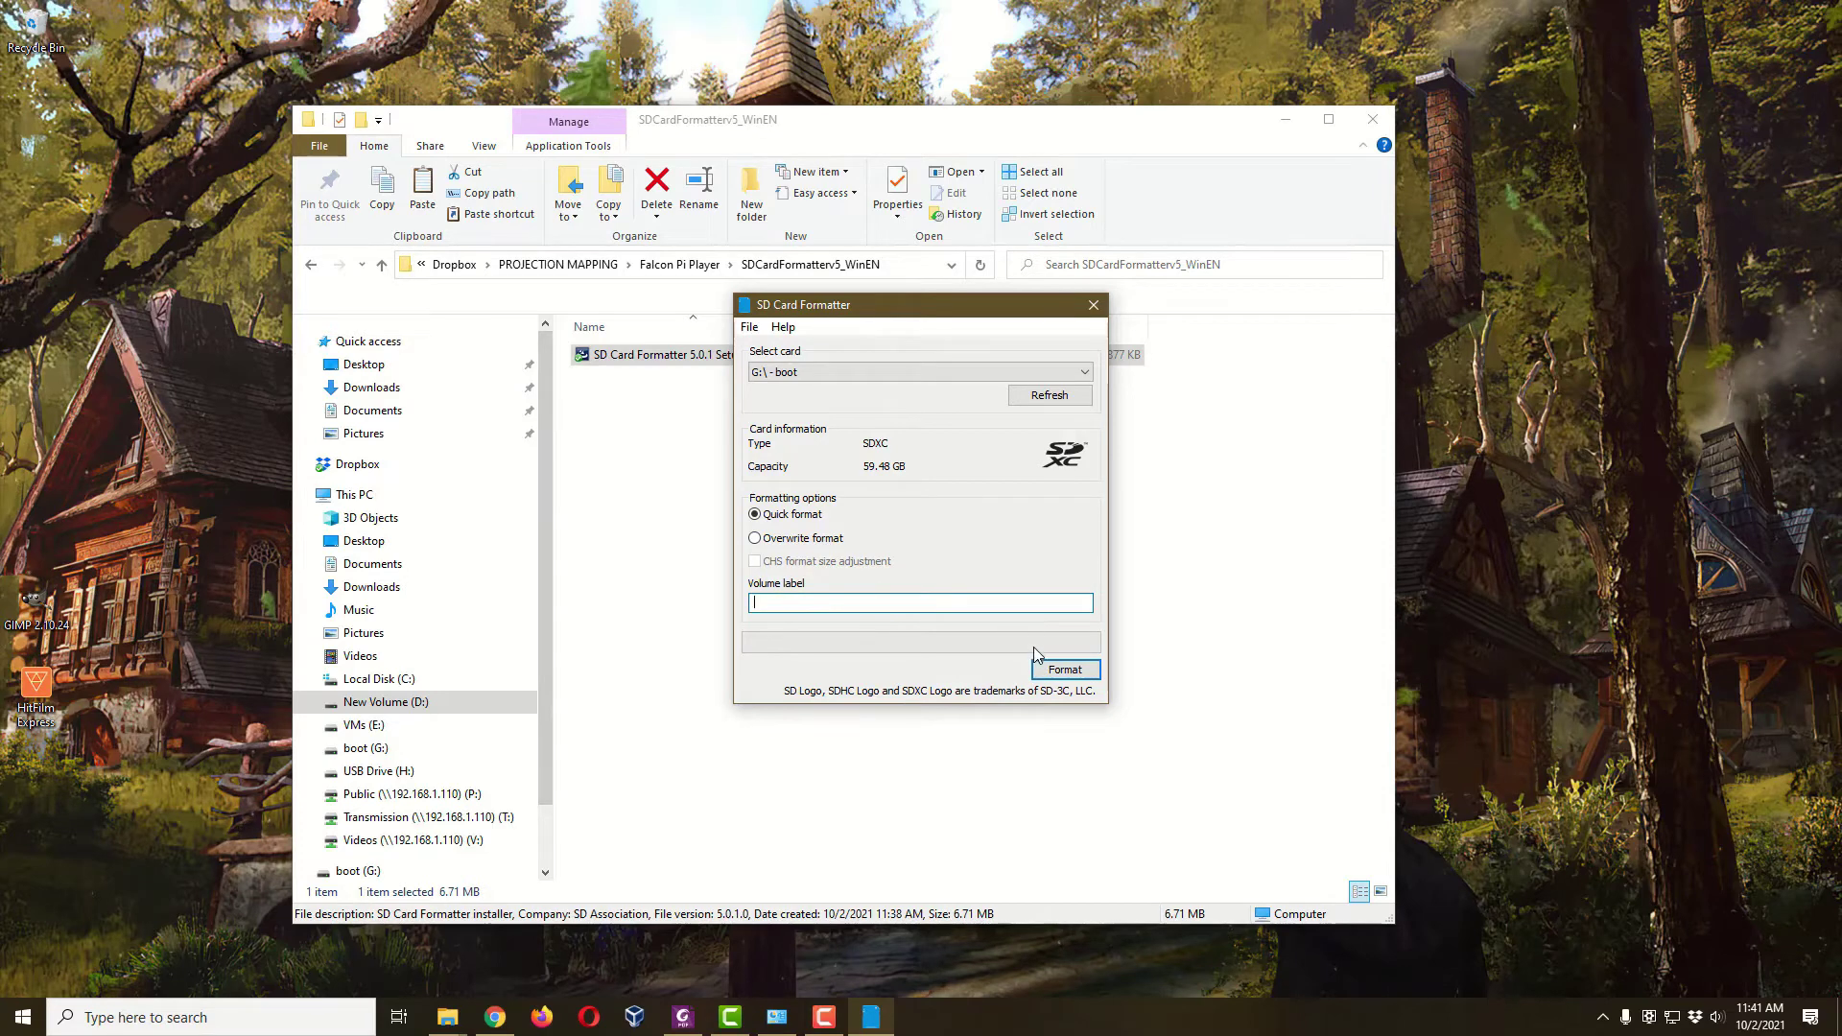
left_click(1061, 669)
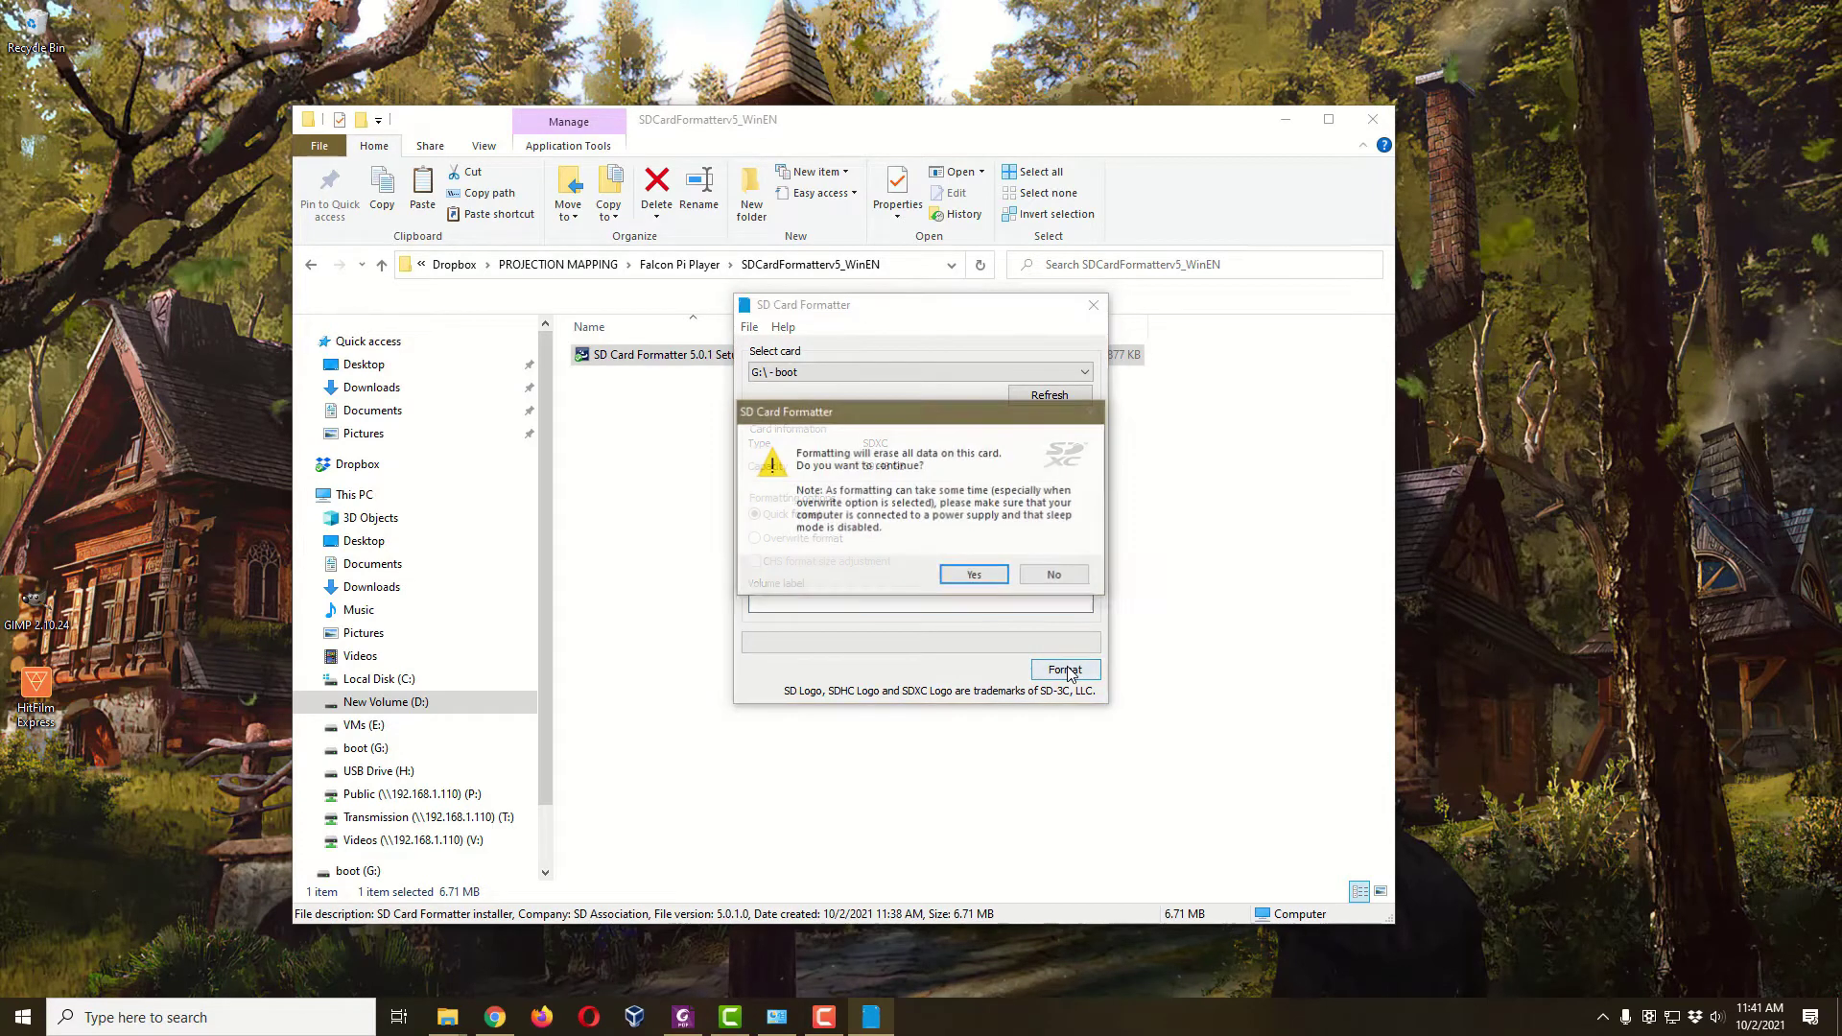
left_click(976, 576)
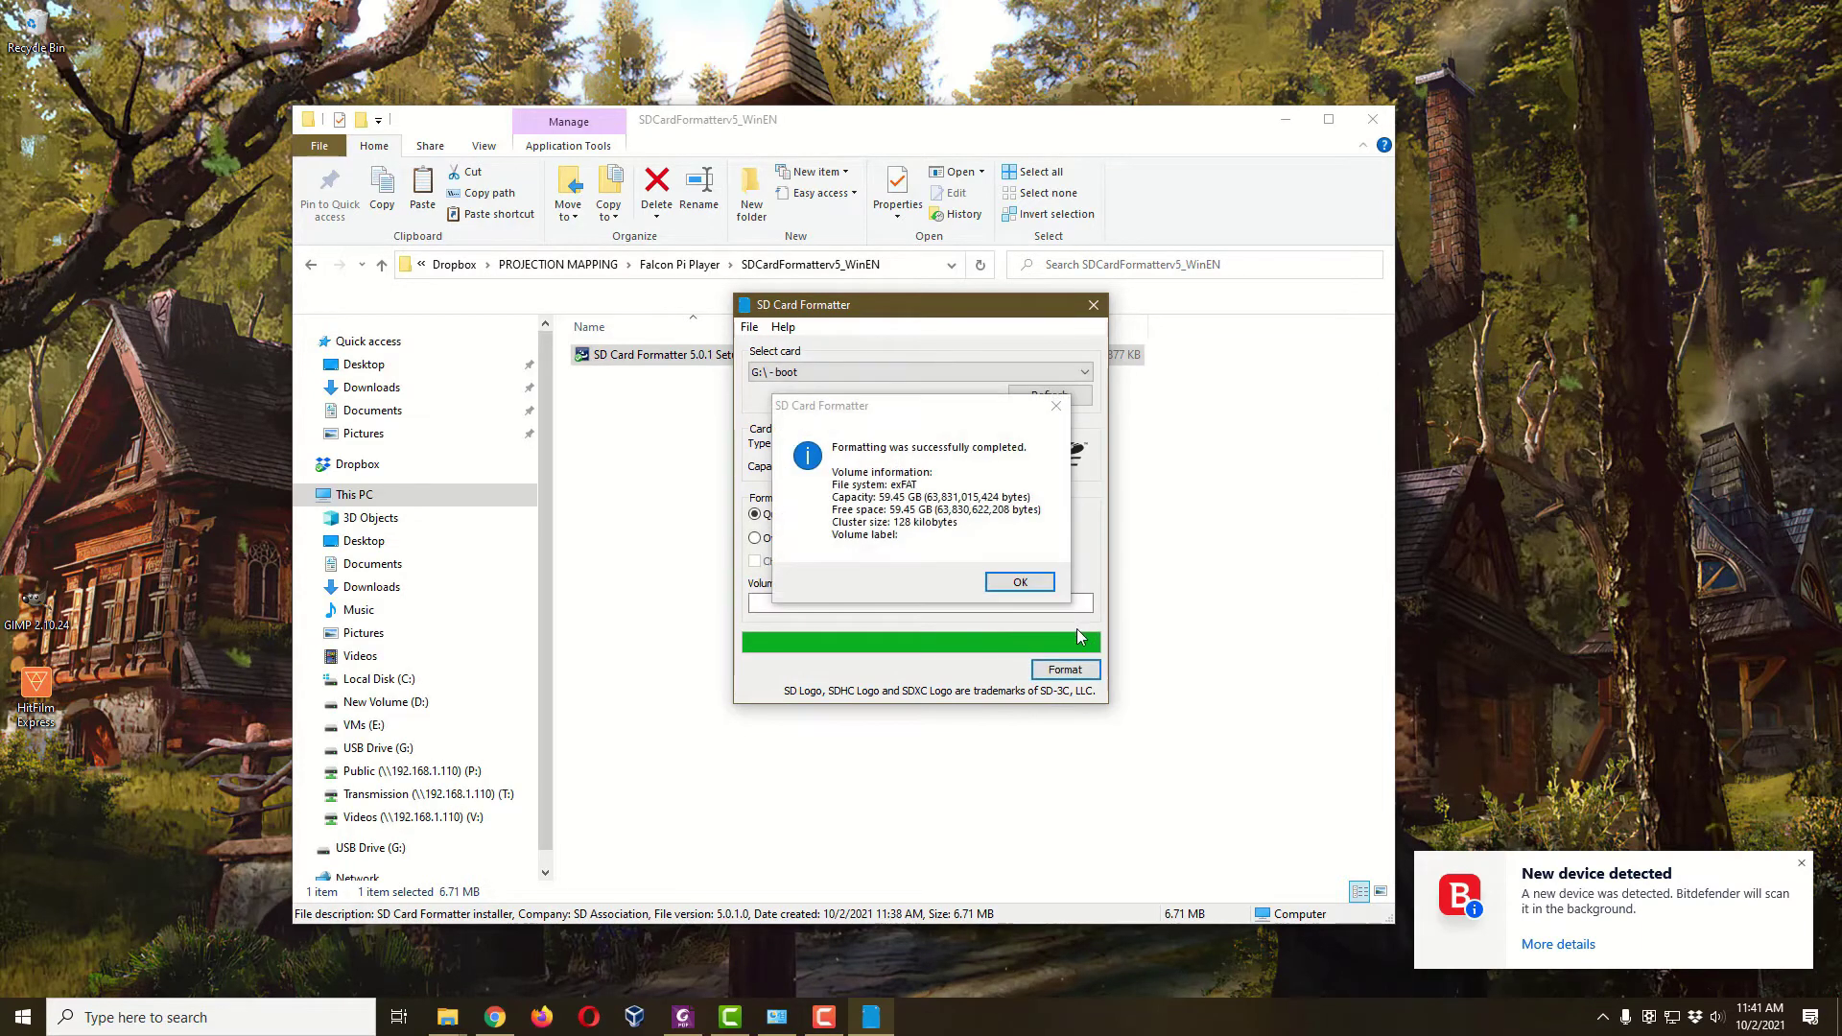
left_click(1019, 583)
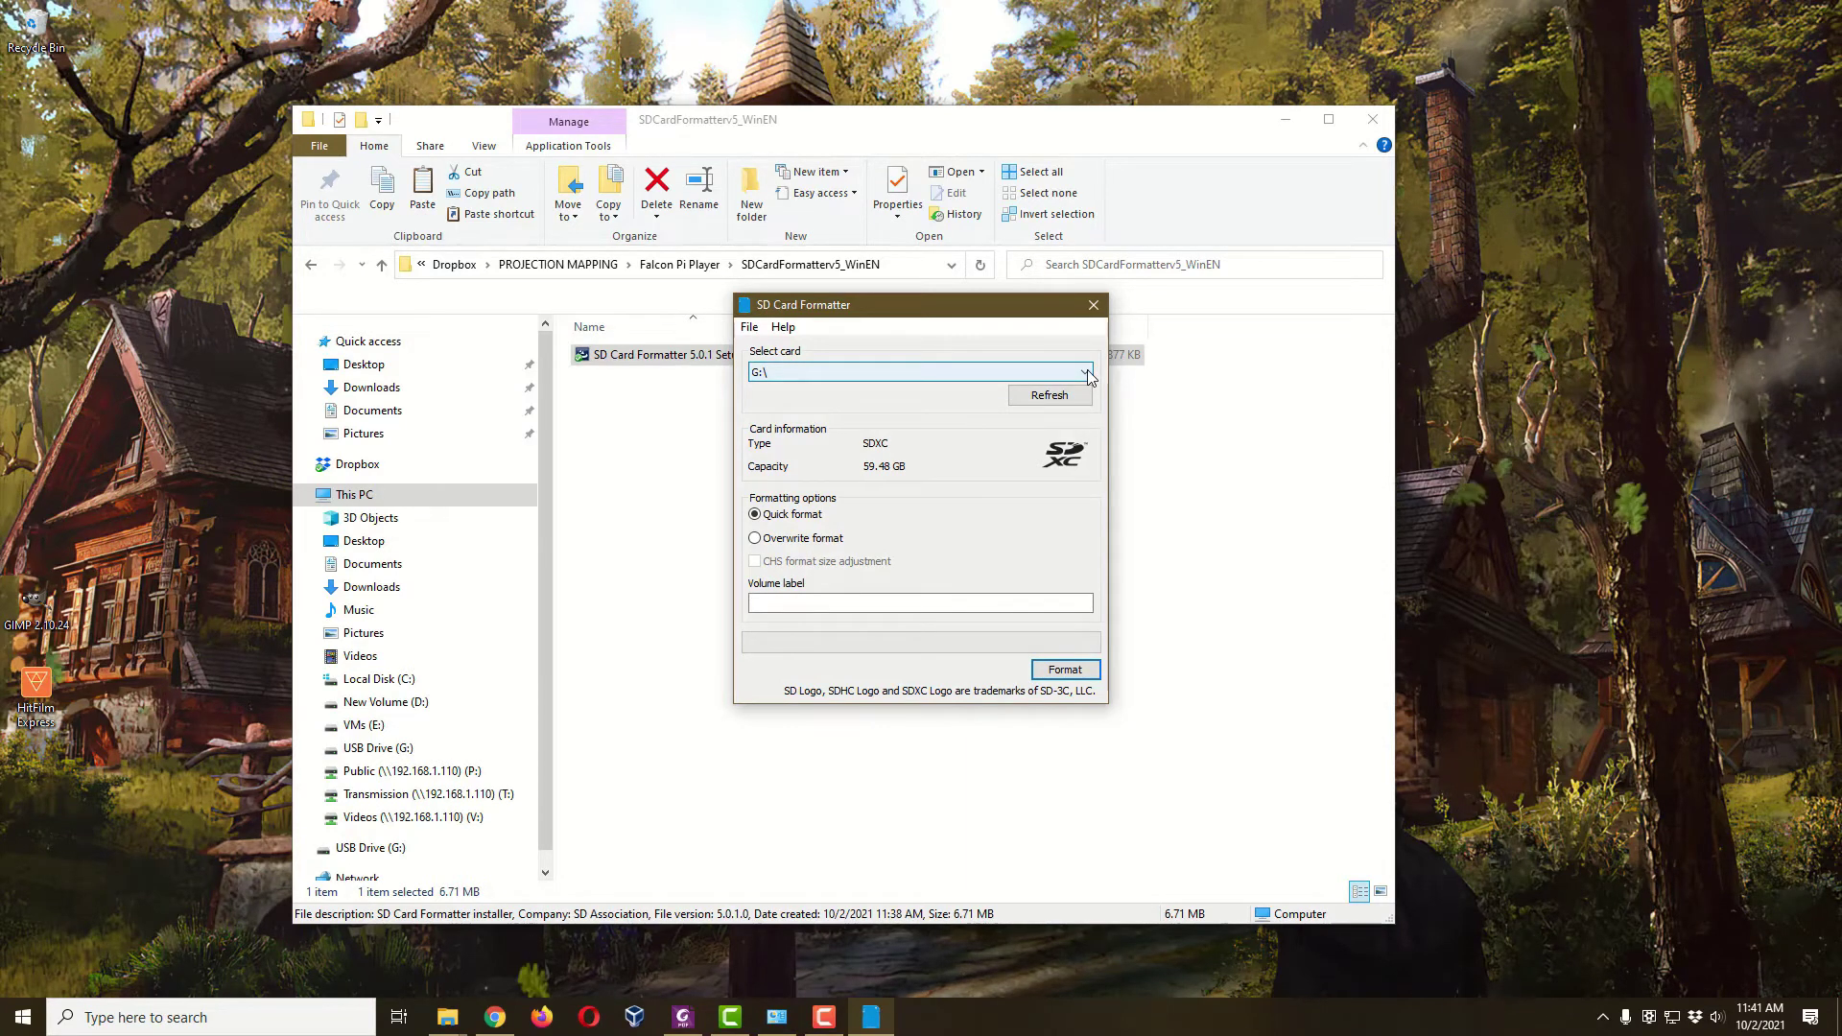
left_click(1093, 304)
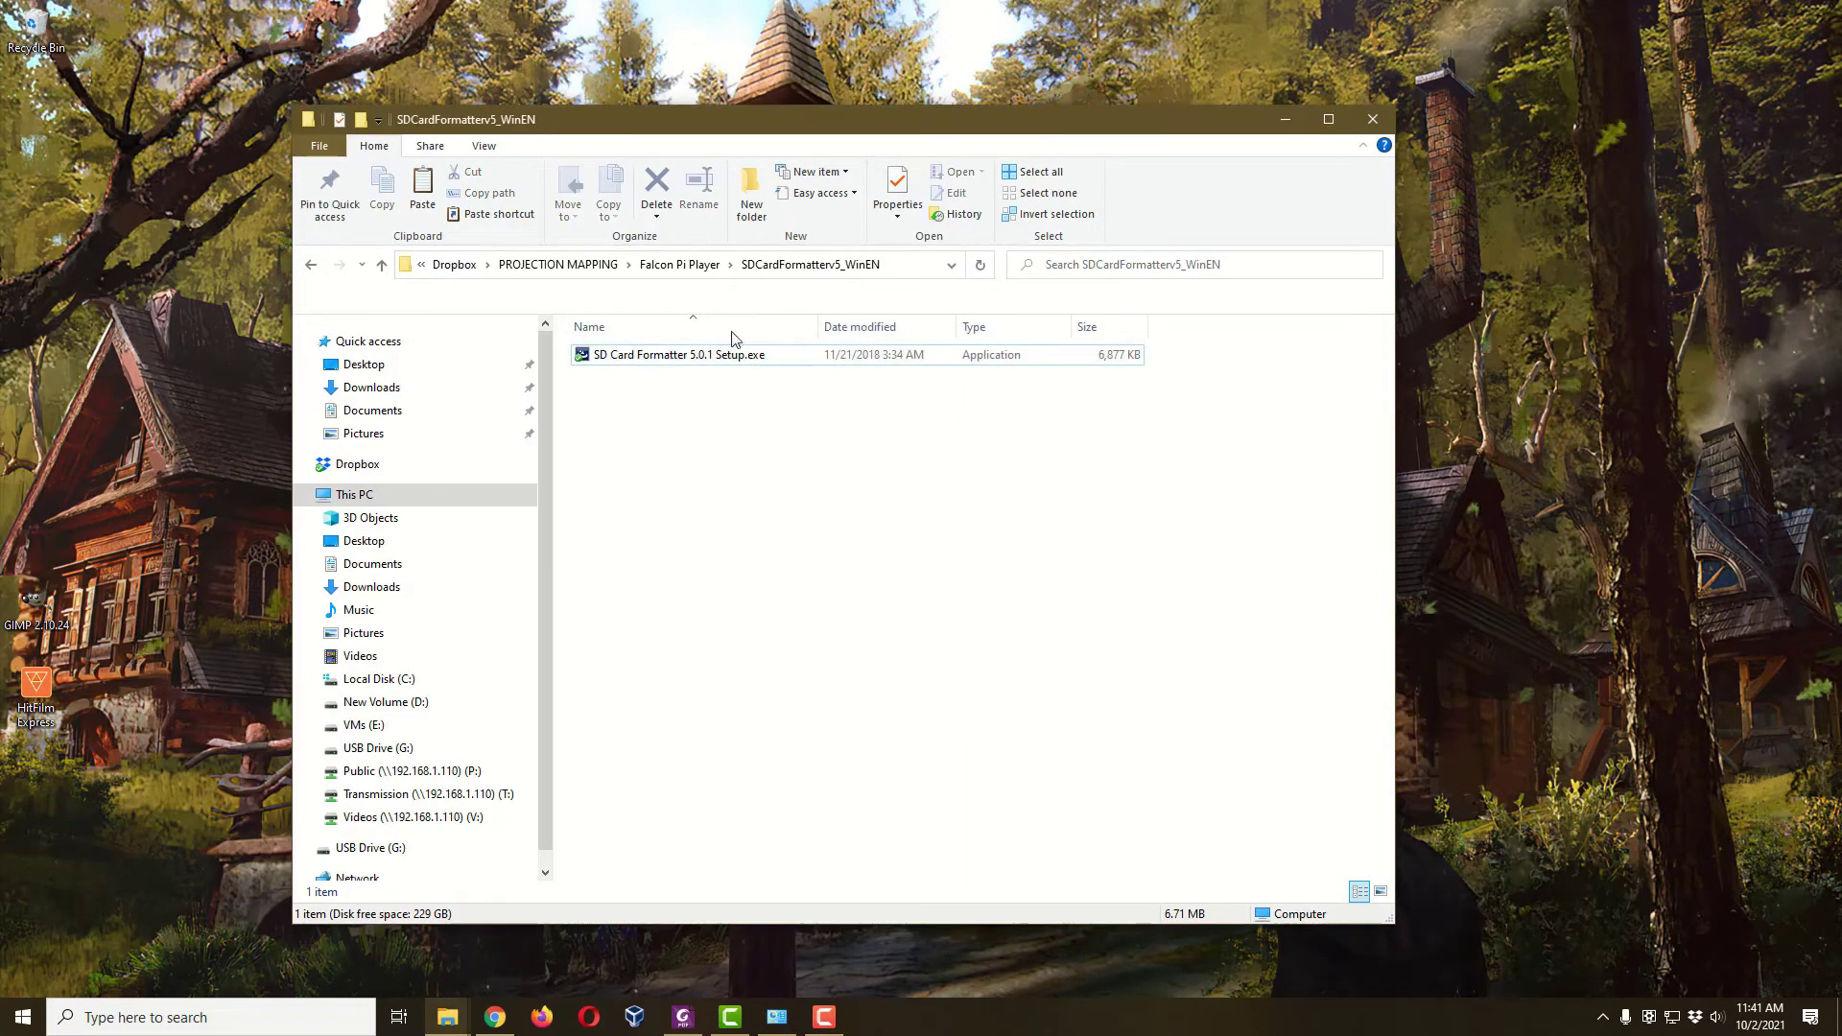
- Start choosing a flash image file in balenaEtcher and browse to the copied path D:\Dropbox\PROJECTION MAPPING\Falcon Pi Player
left_click(680, 264)
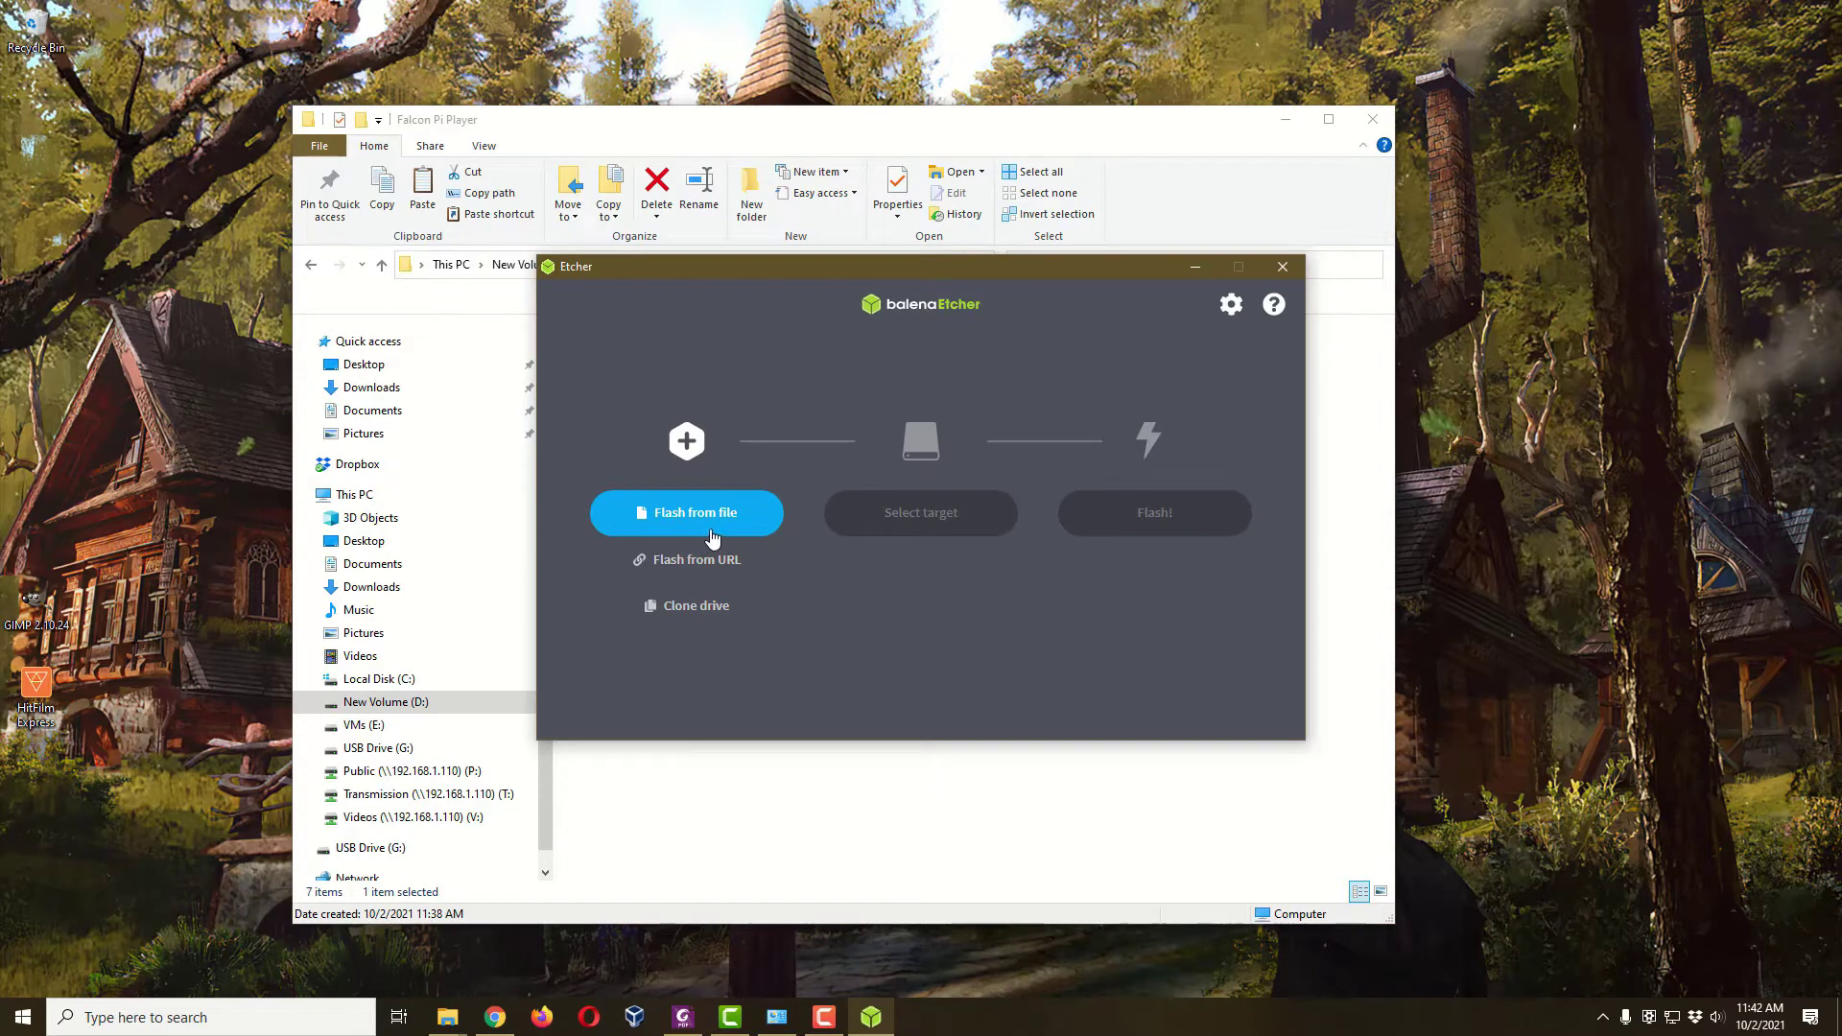
left_click(715, 533)
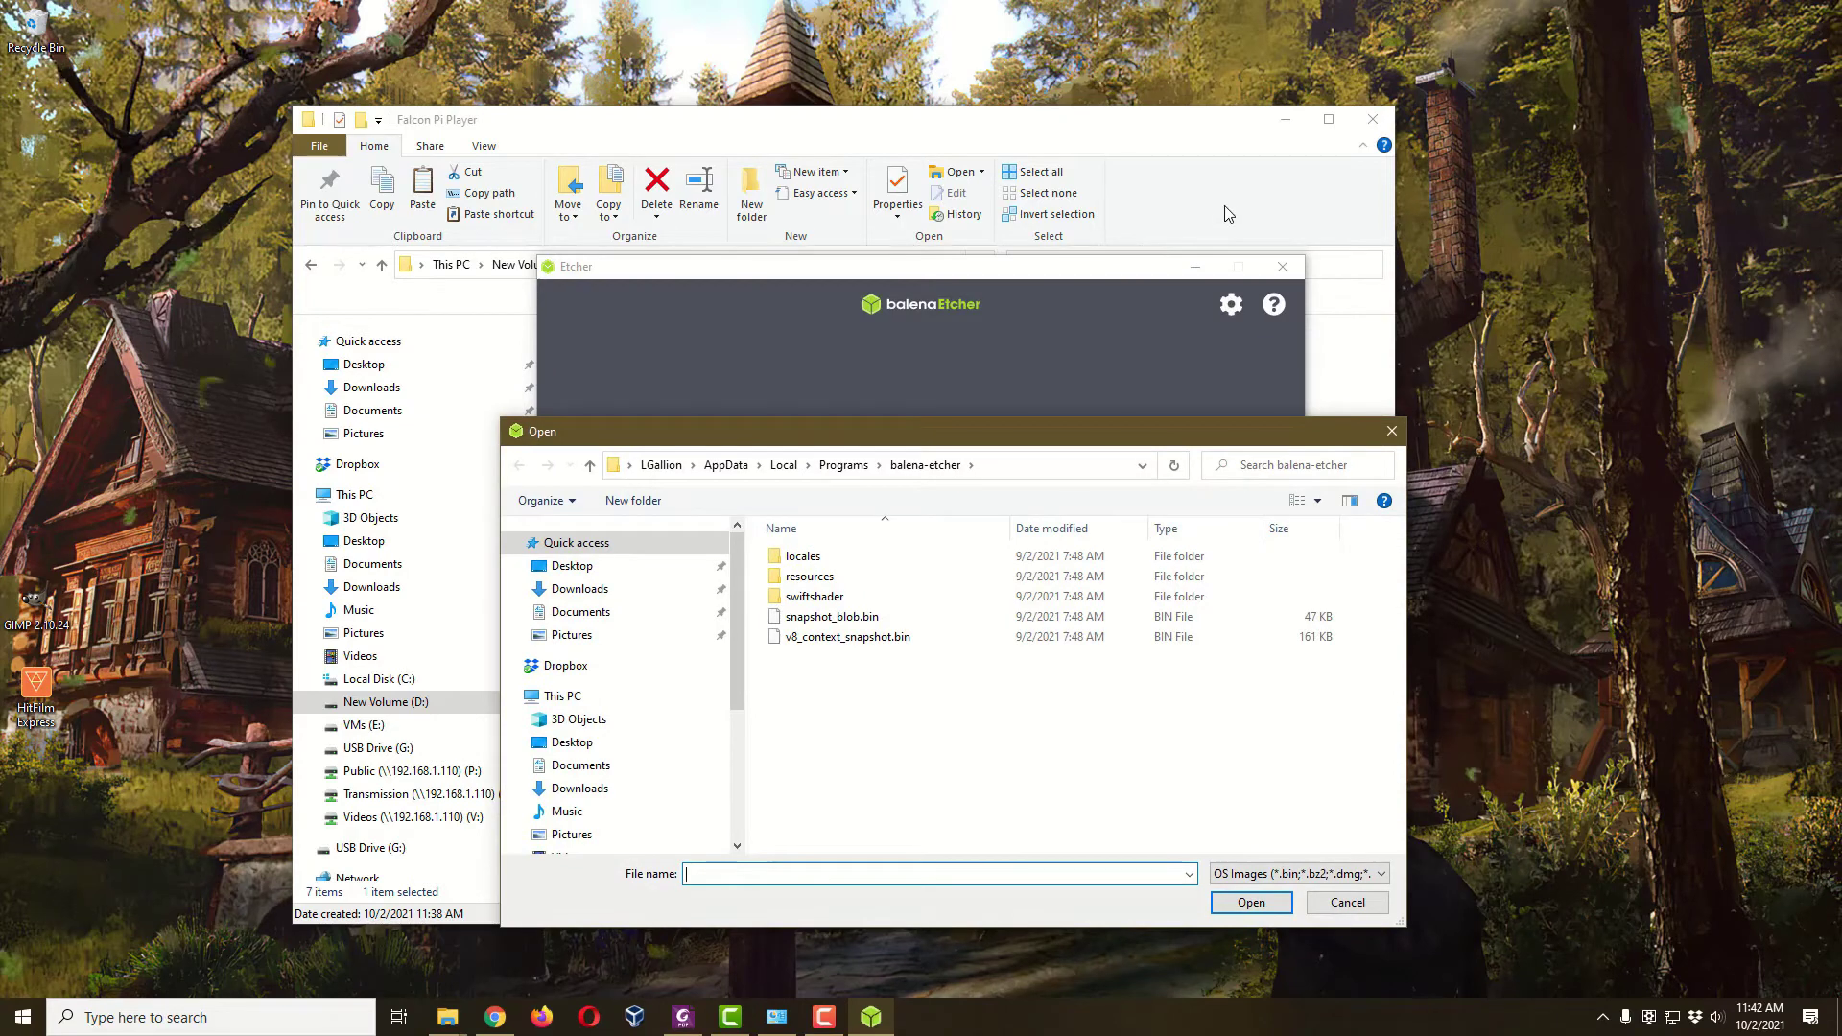
left_click(1224, 245)
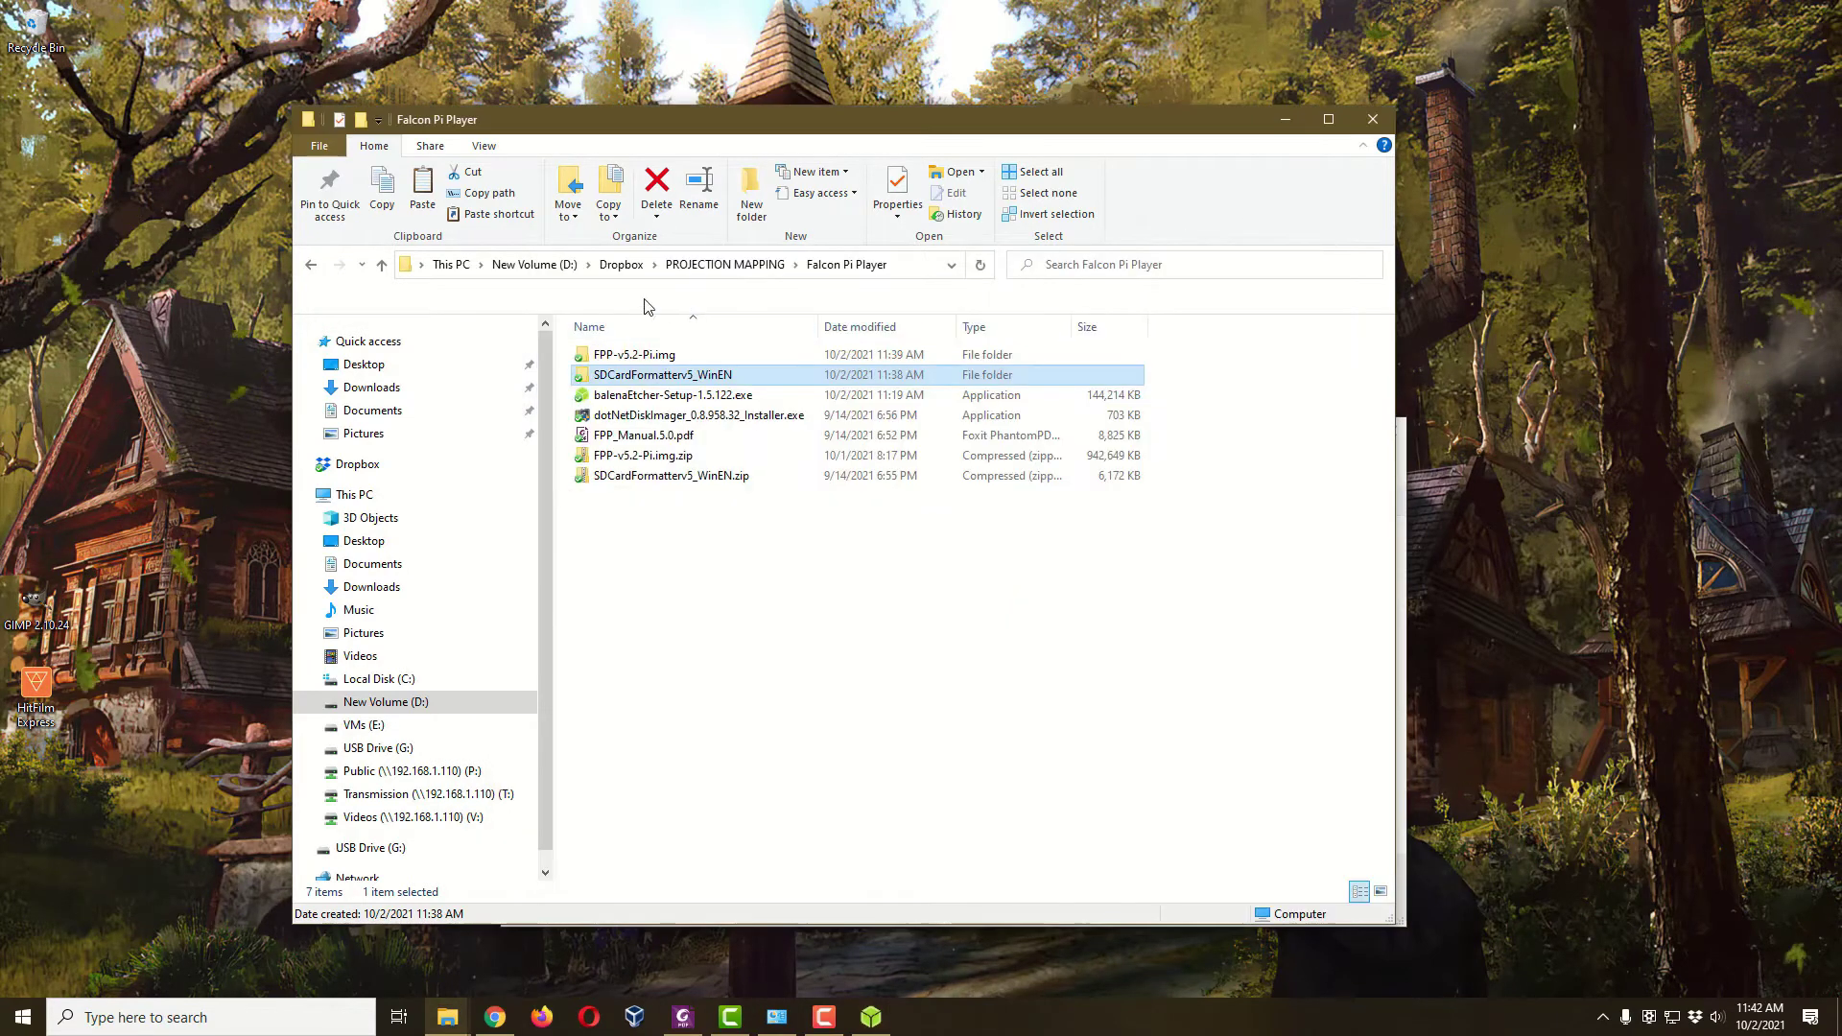
left_click(918, 272)
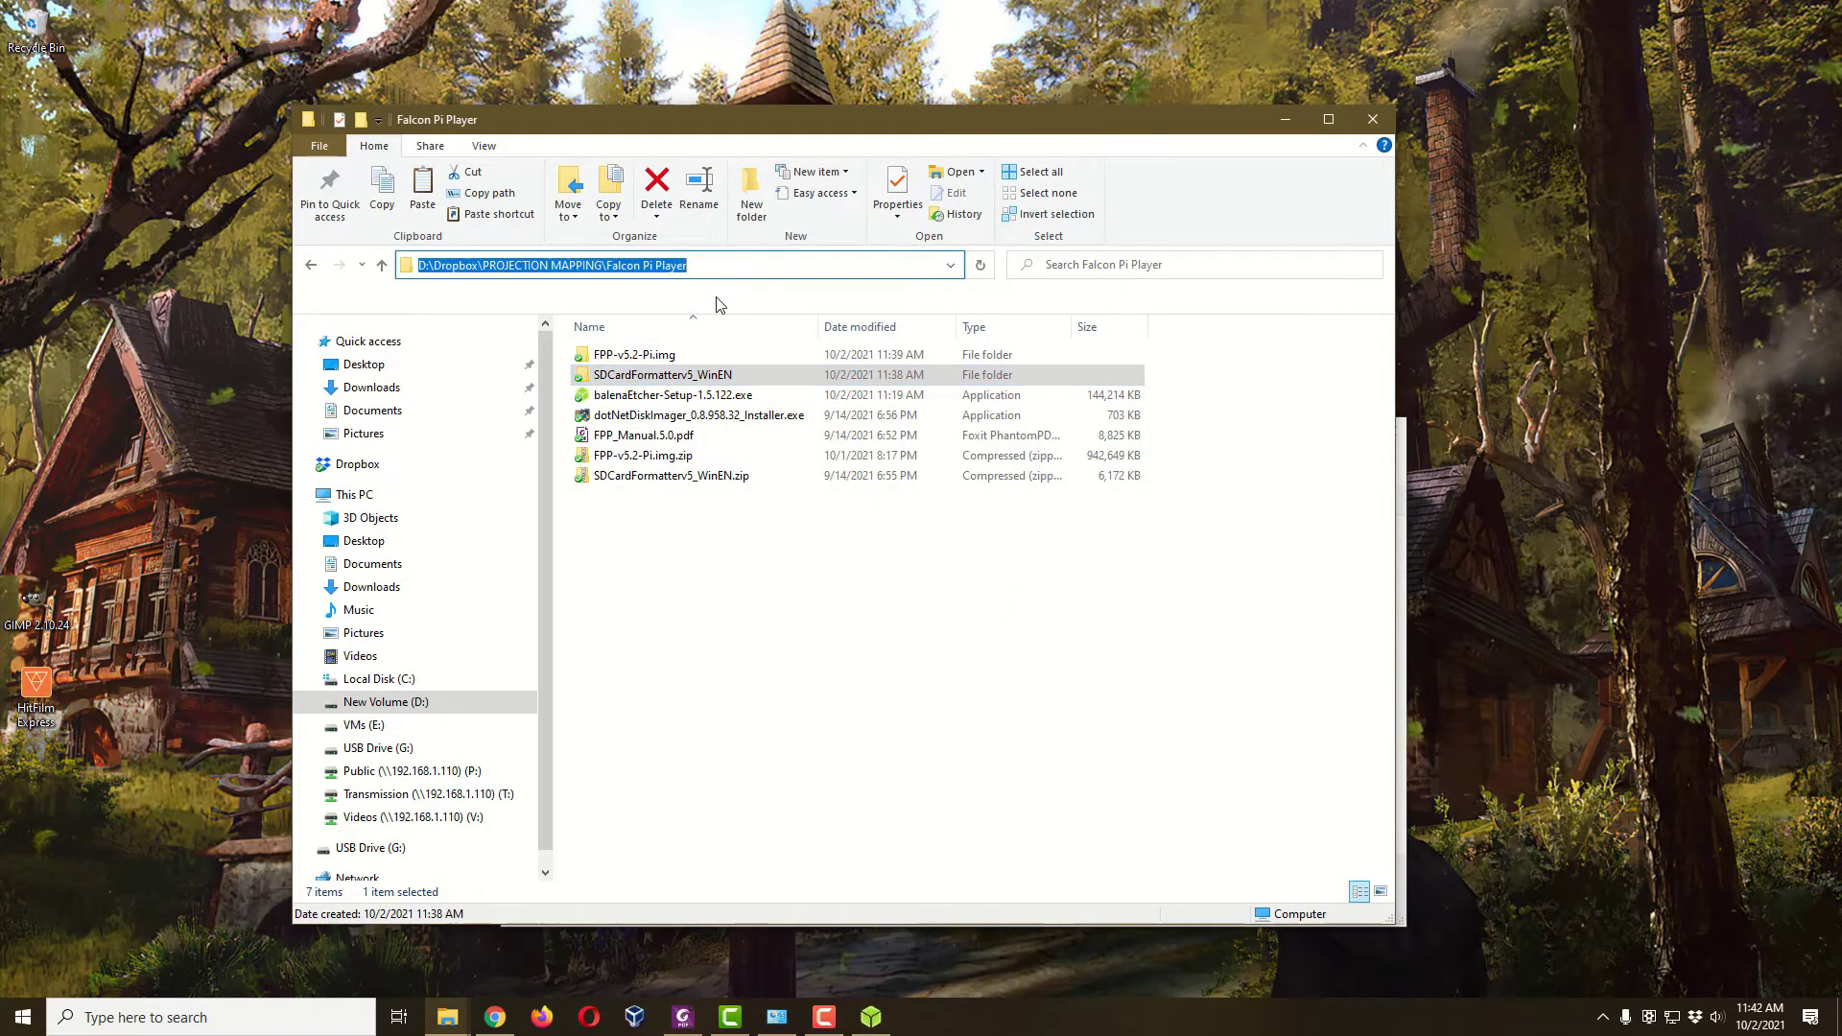
key("ctrl+c")
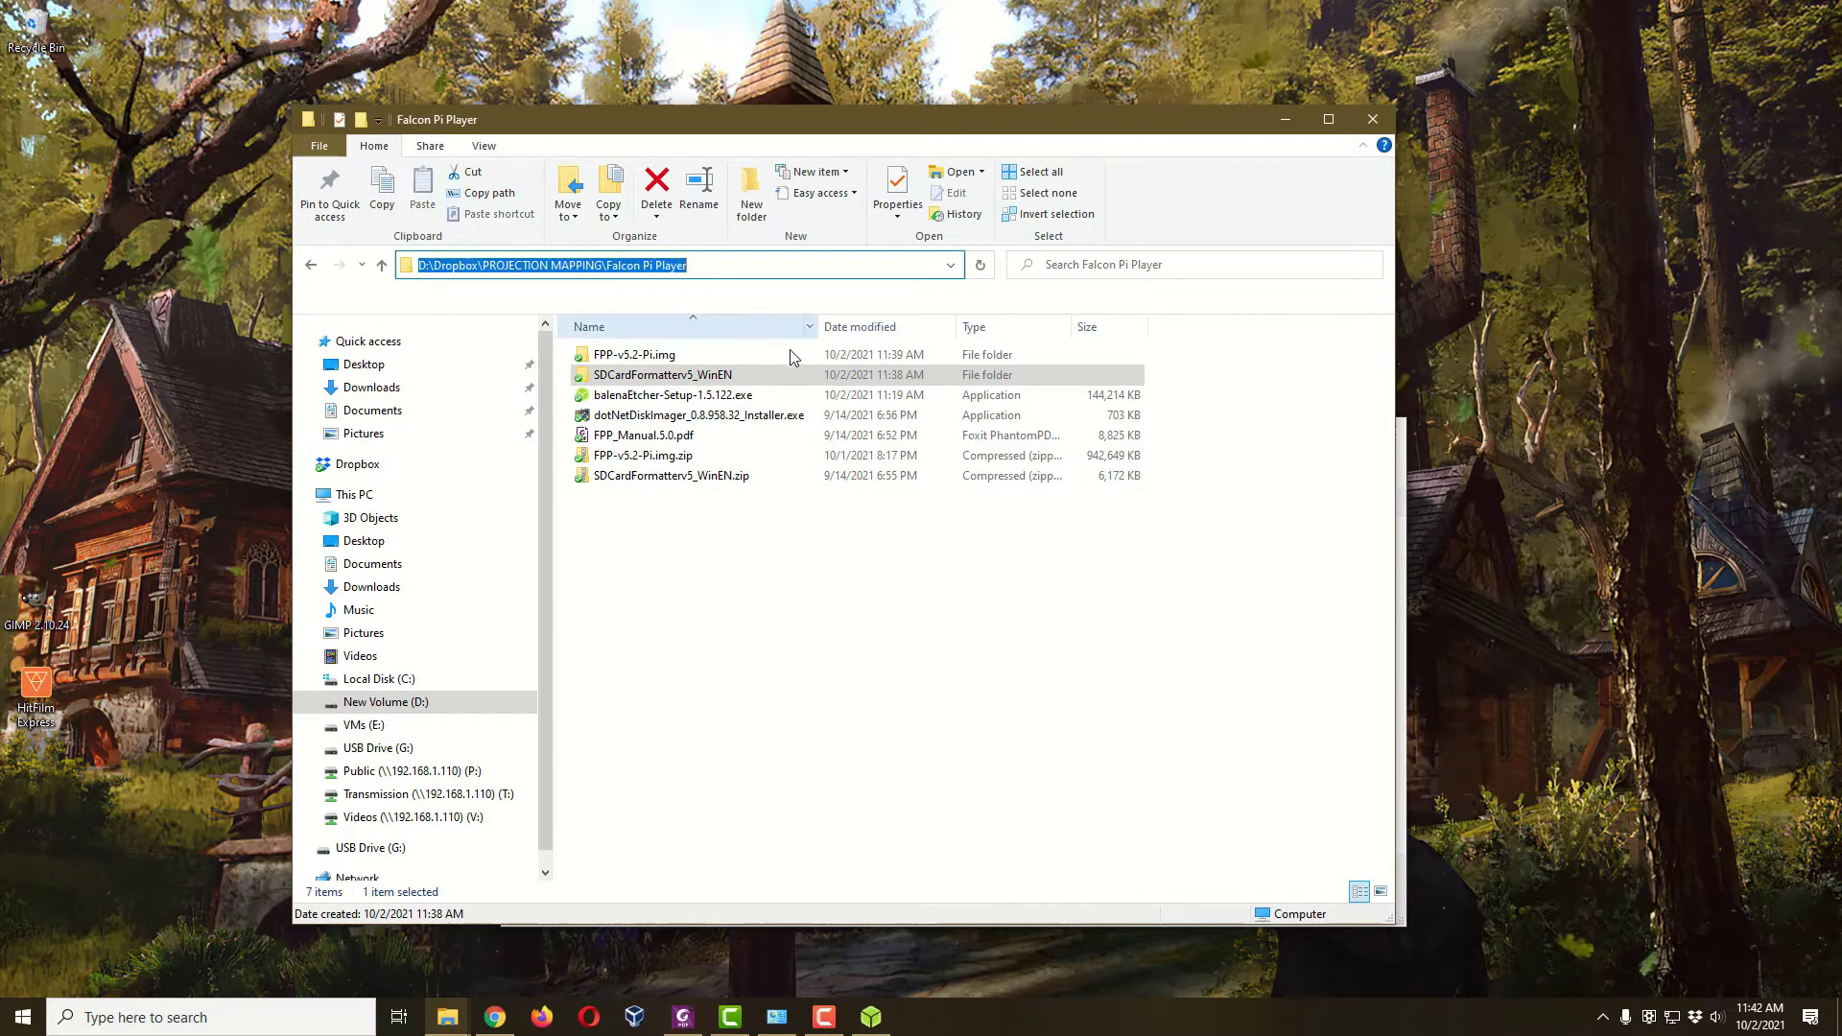
left_click(1401, 566)
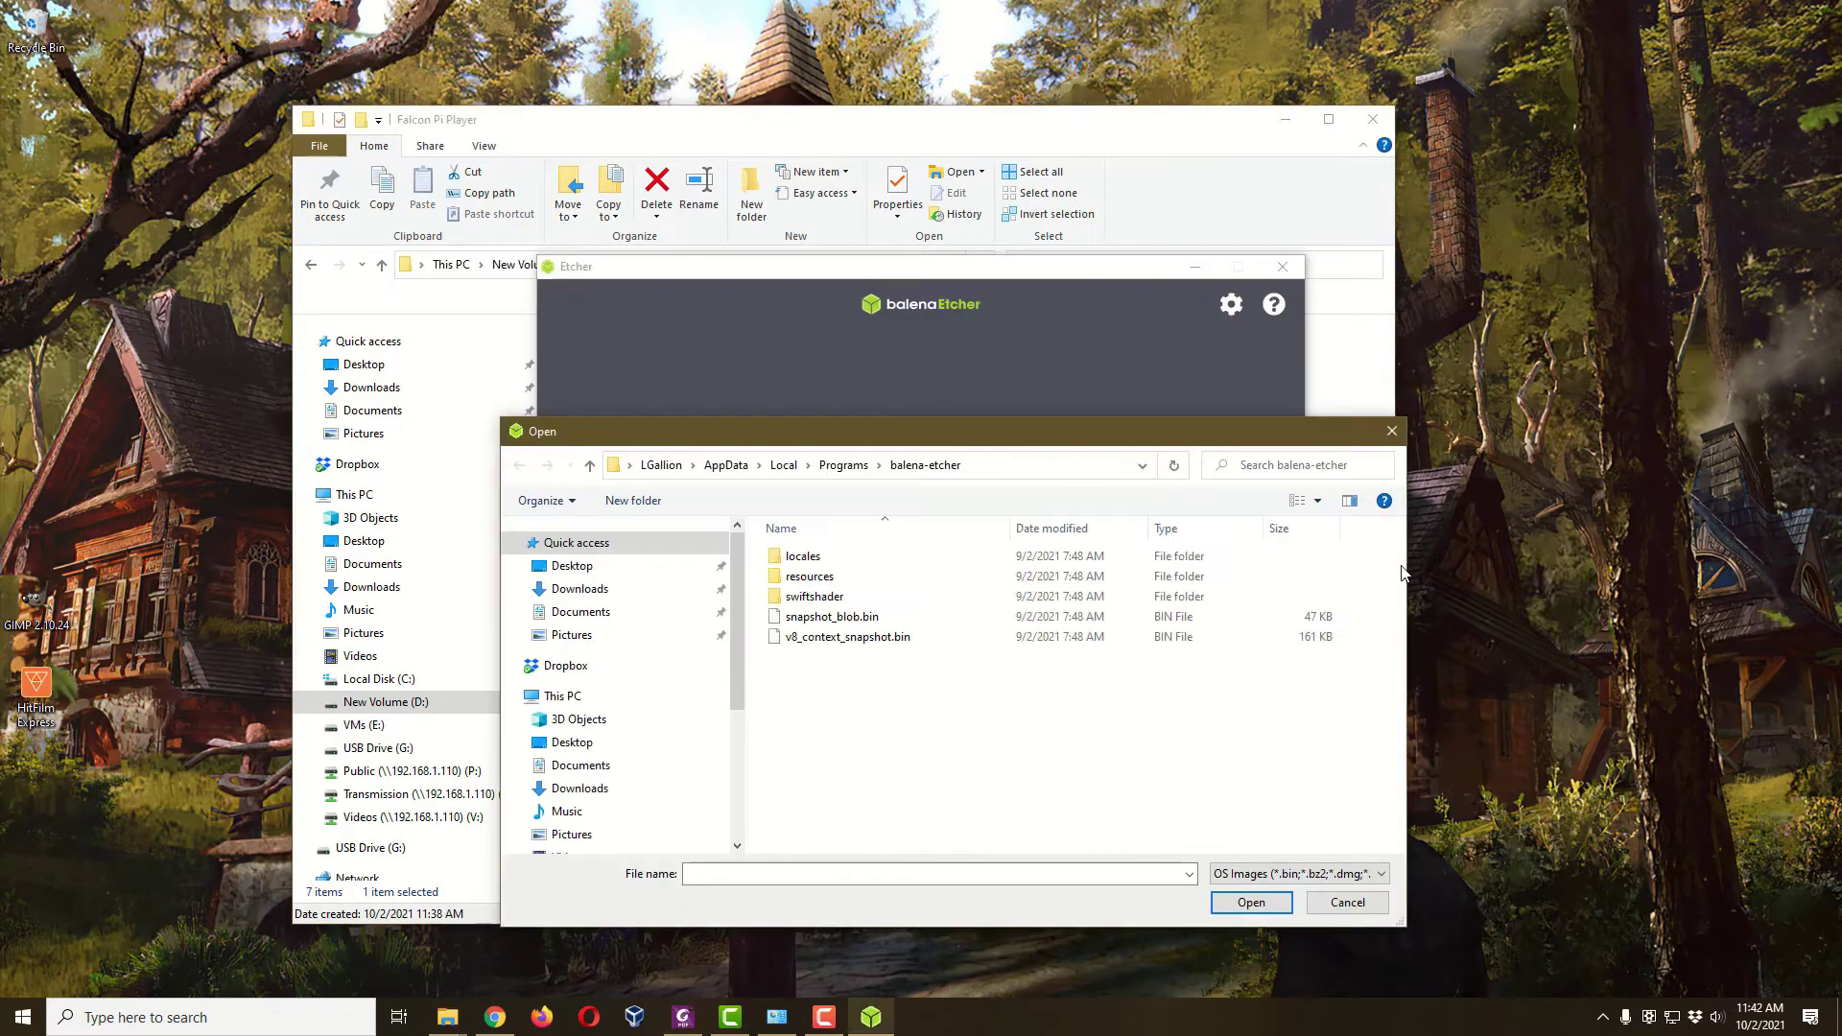
left_click(1002, 472)
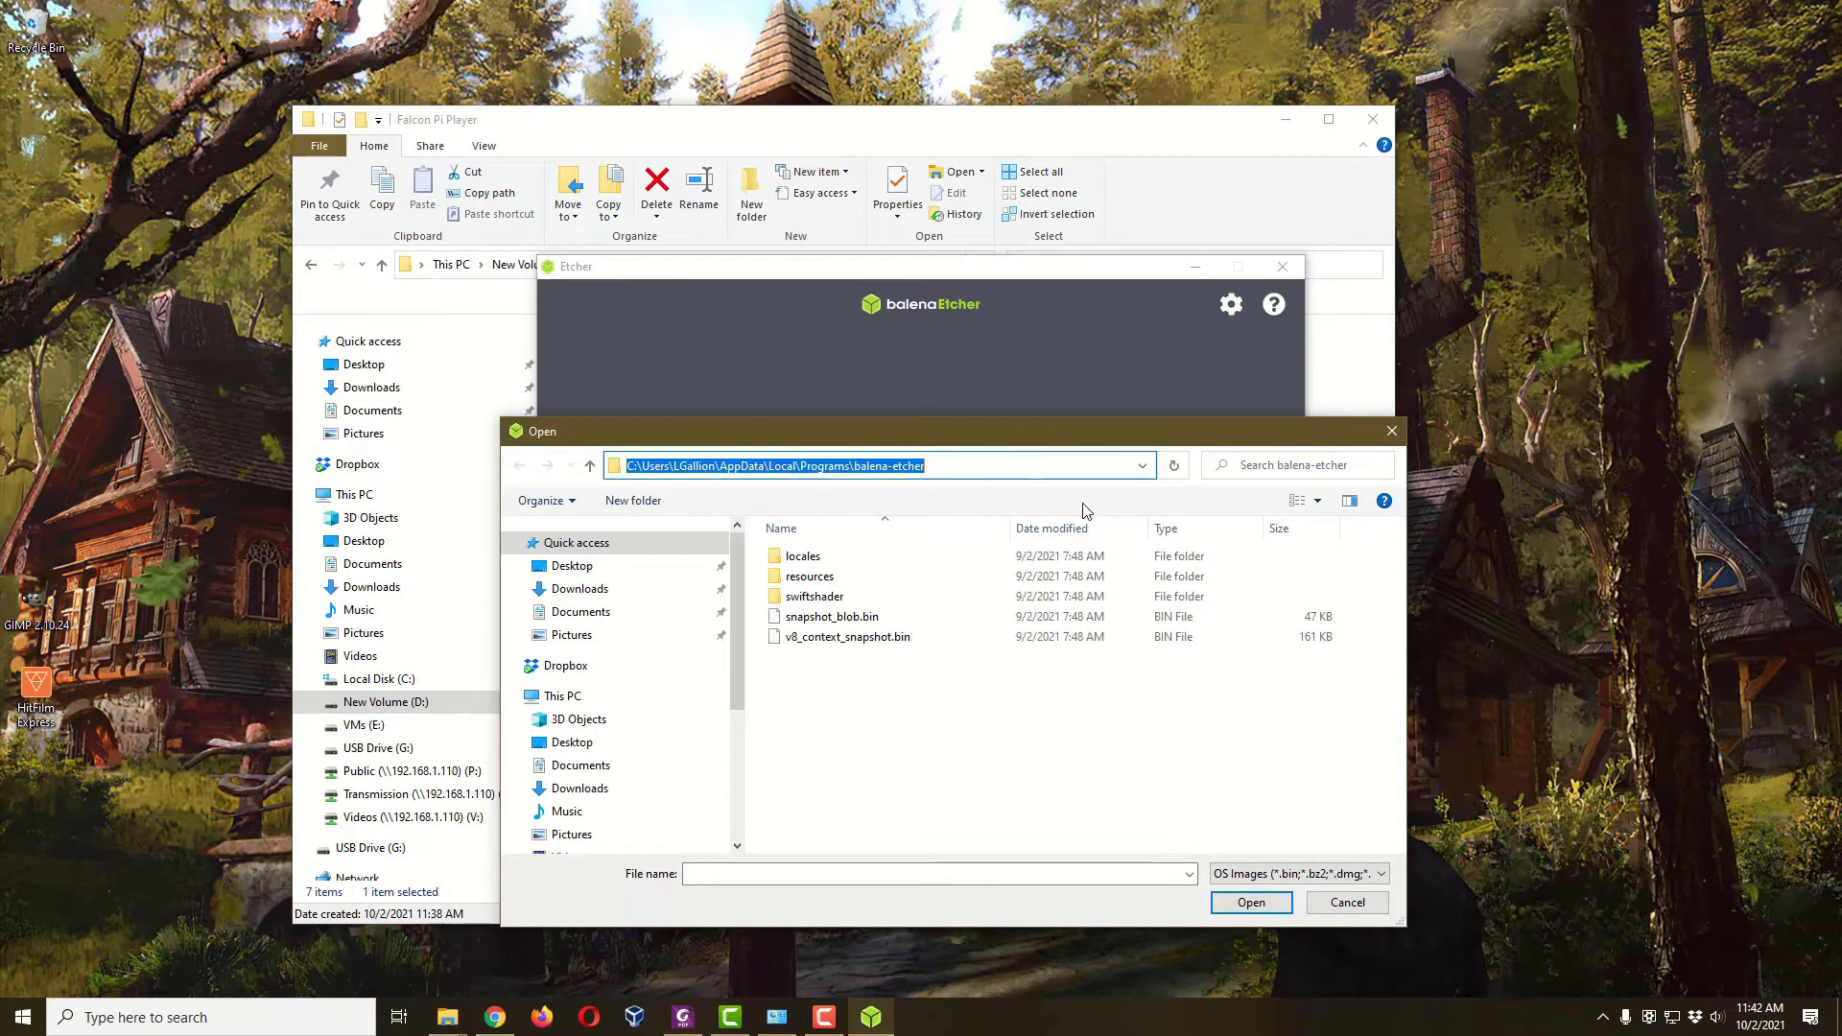
key("ctrl+v")
key("Return")
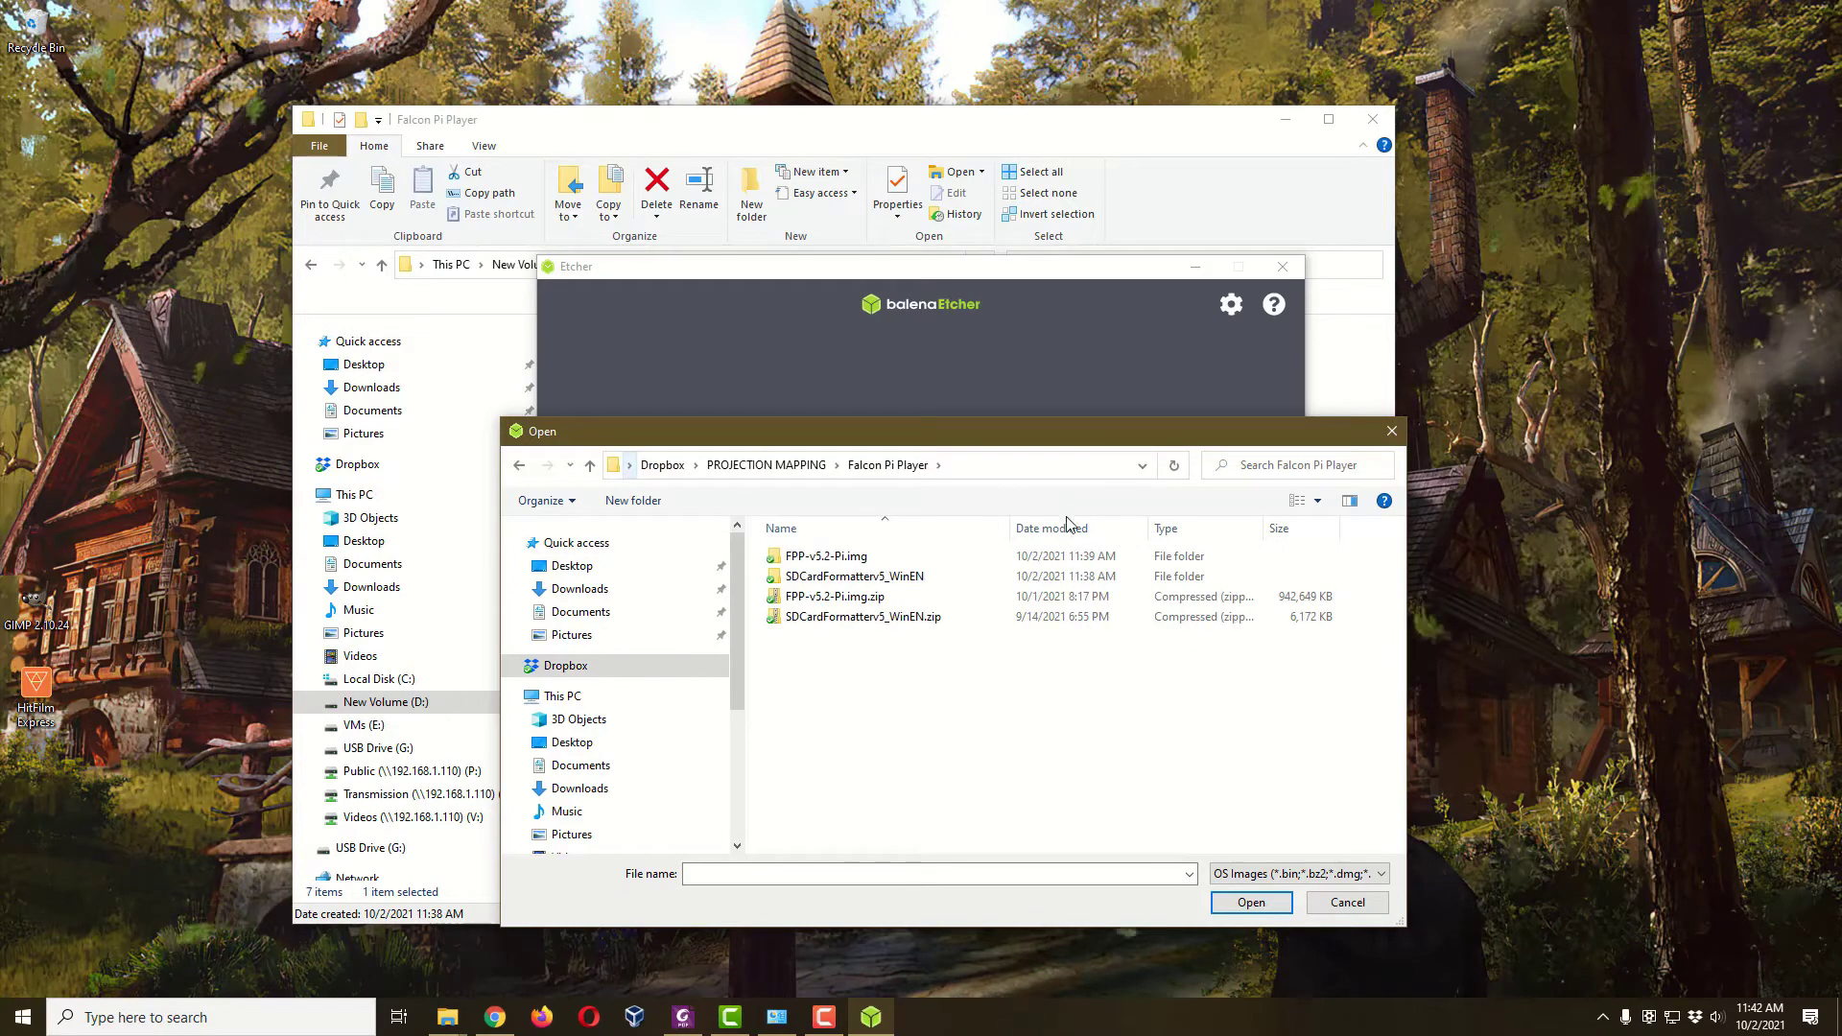
- Load the FPP-v5.2-Pi.img disc image from the FPP-v5.2-Pi.img folder as the flash source
left_click(800, 561)
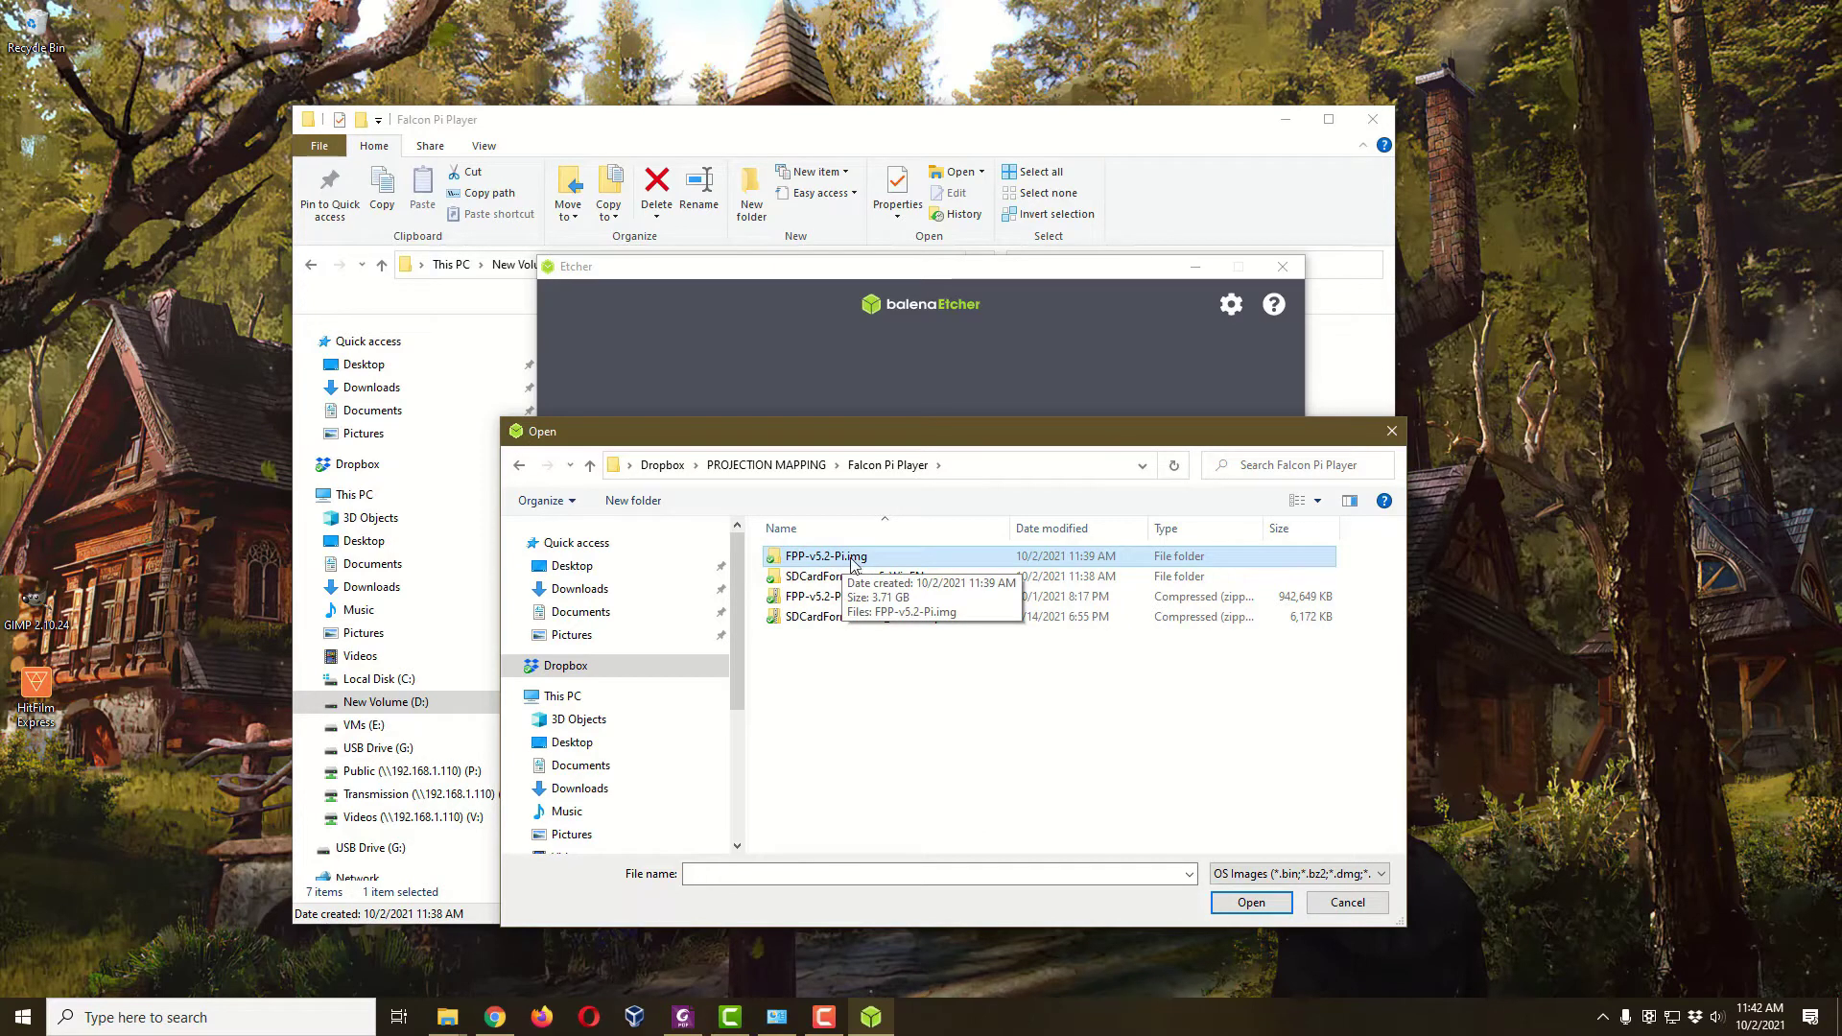
left_click(1278, 904)
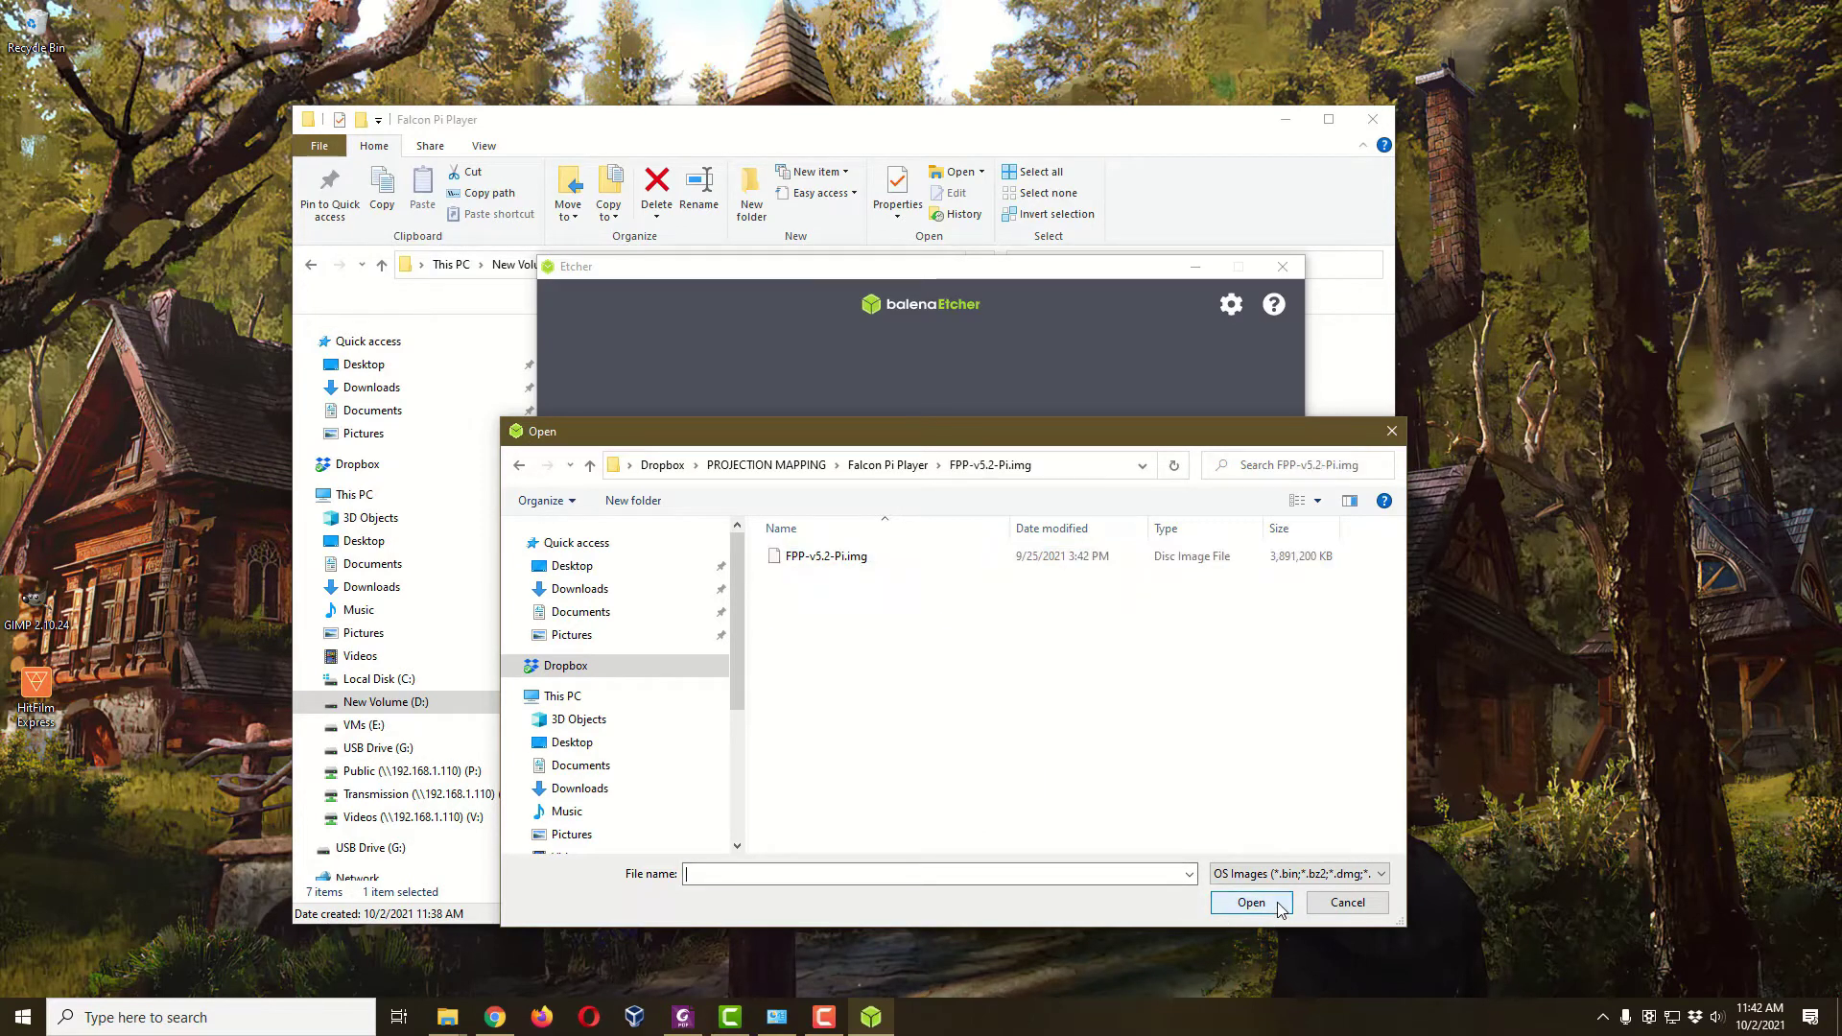
double_click(836, 560)
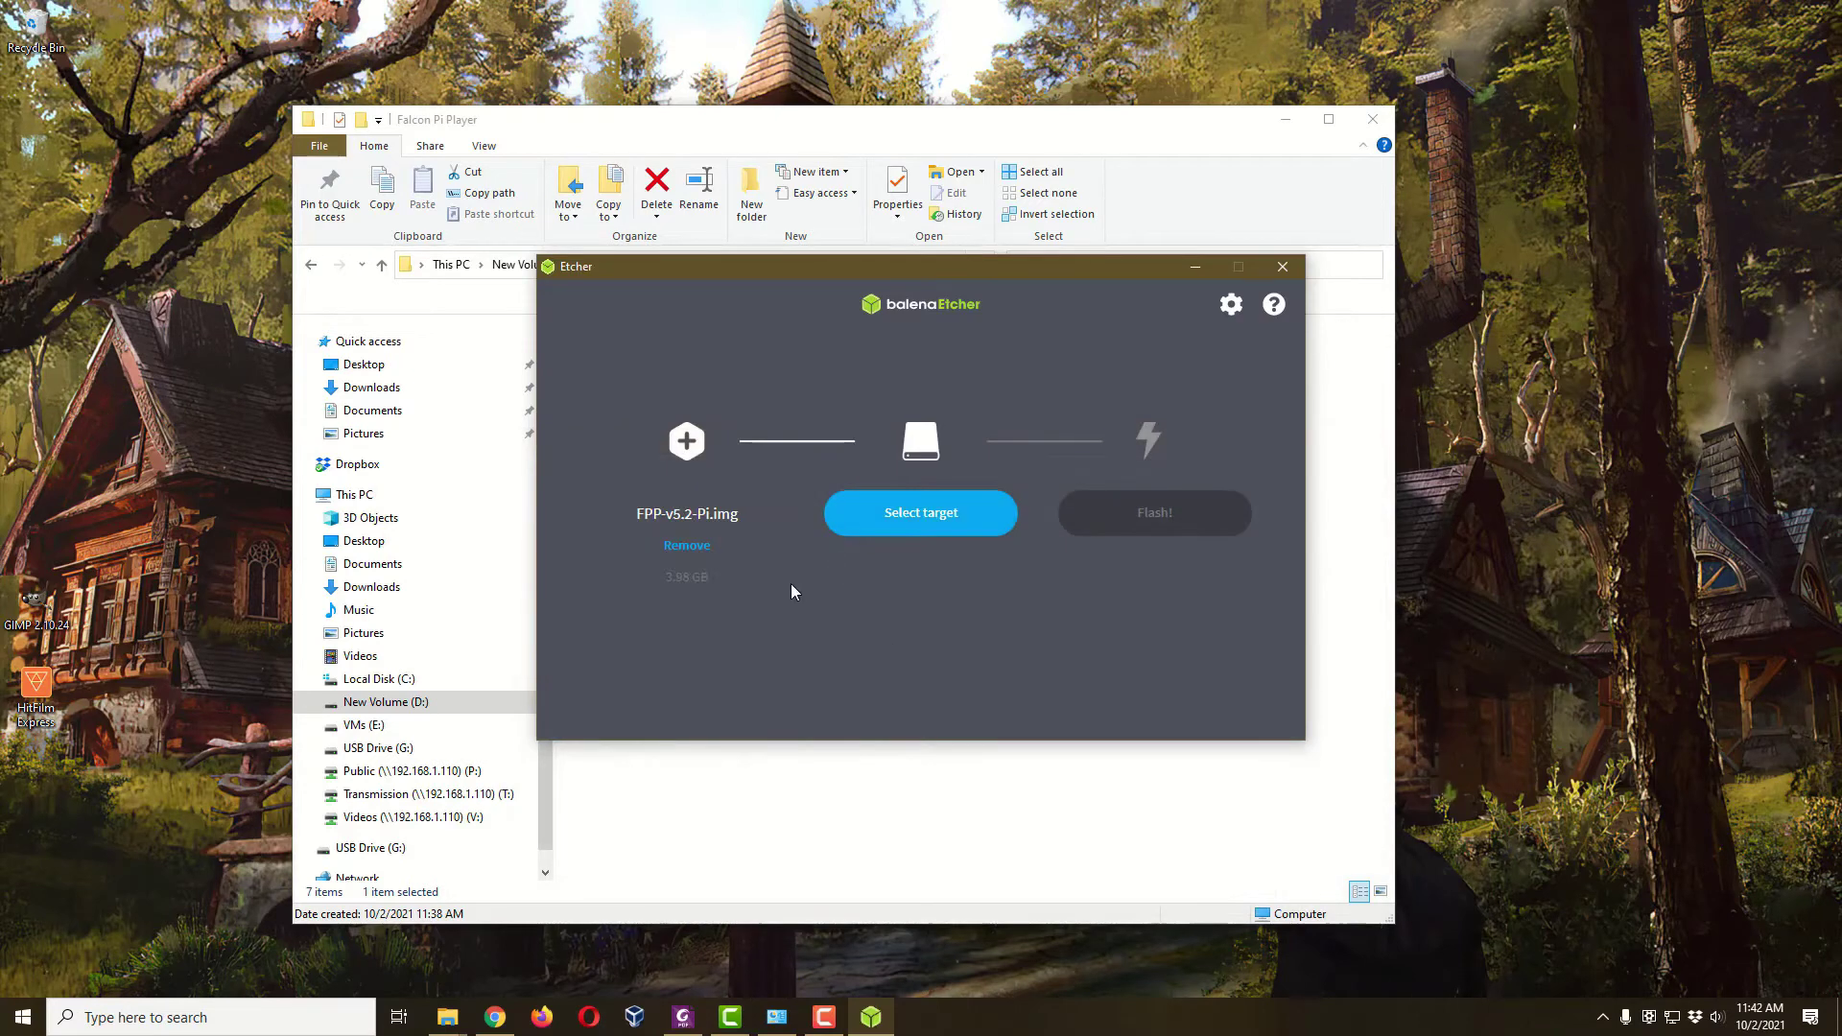
- Flash the image to the NS-DCR30A2 USB Device at G:\ and close Etcher once flashing is complete
left_click(921, 523)
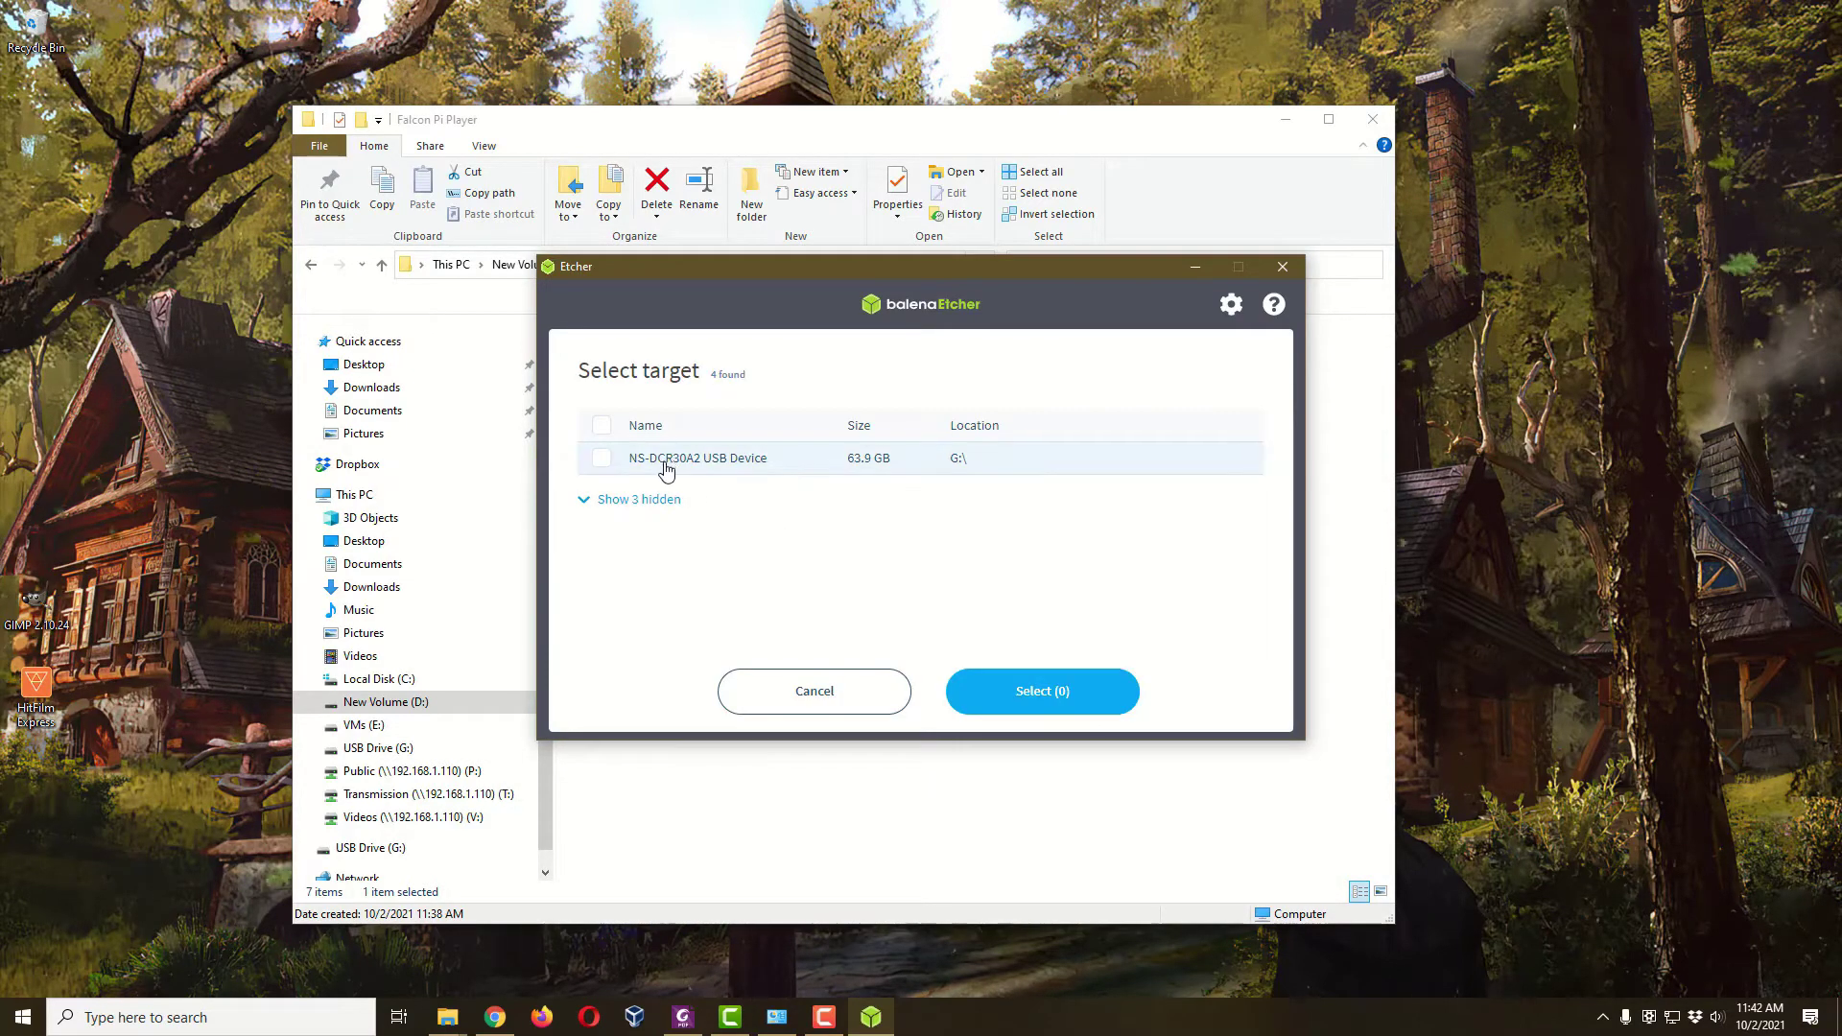
left_click(601, 470)
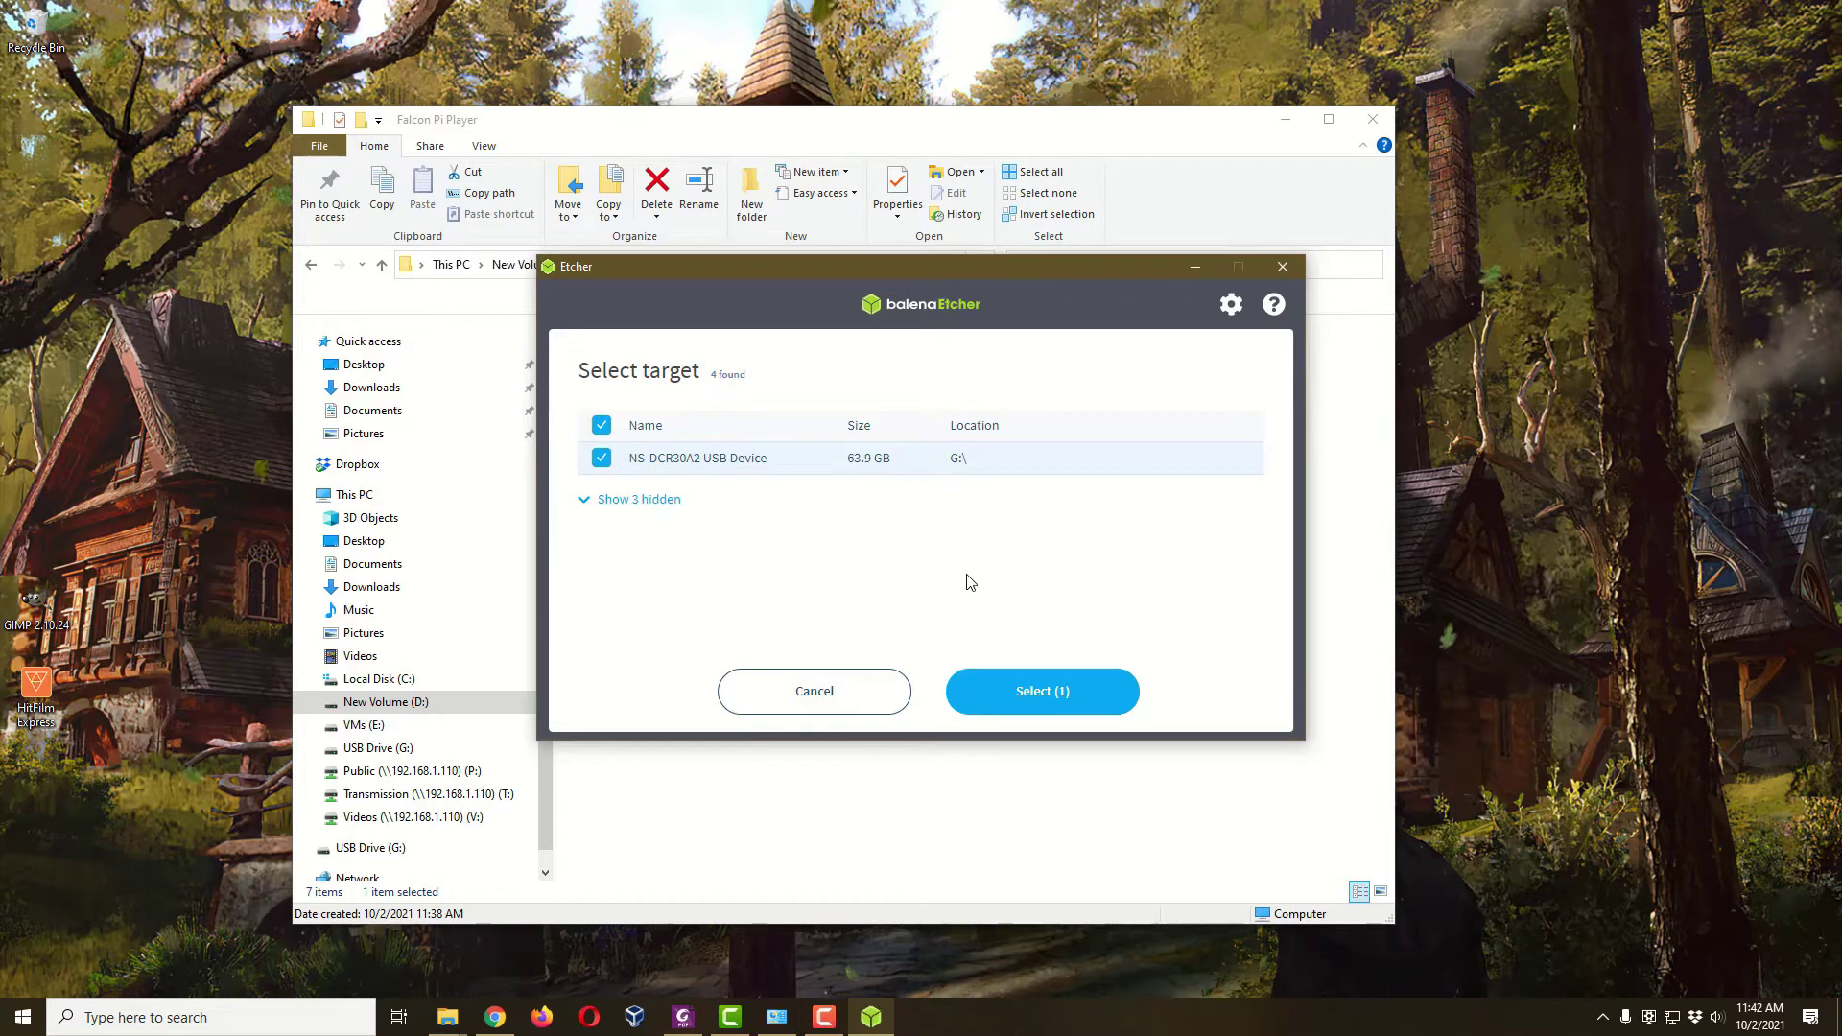
left_click(1071, 691)
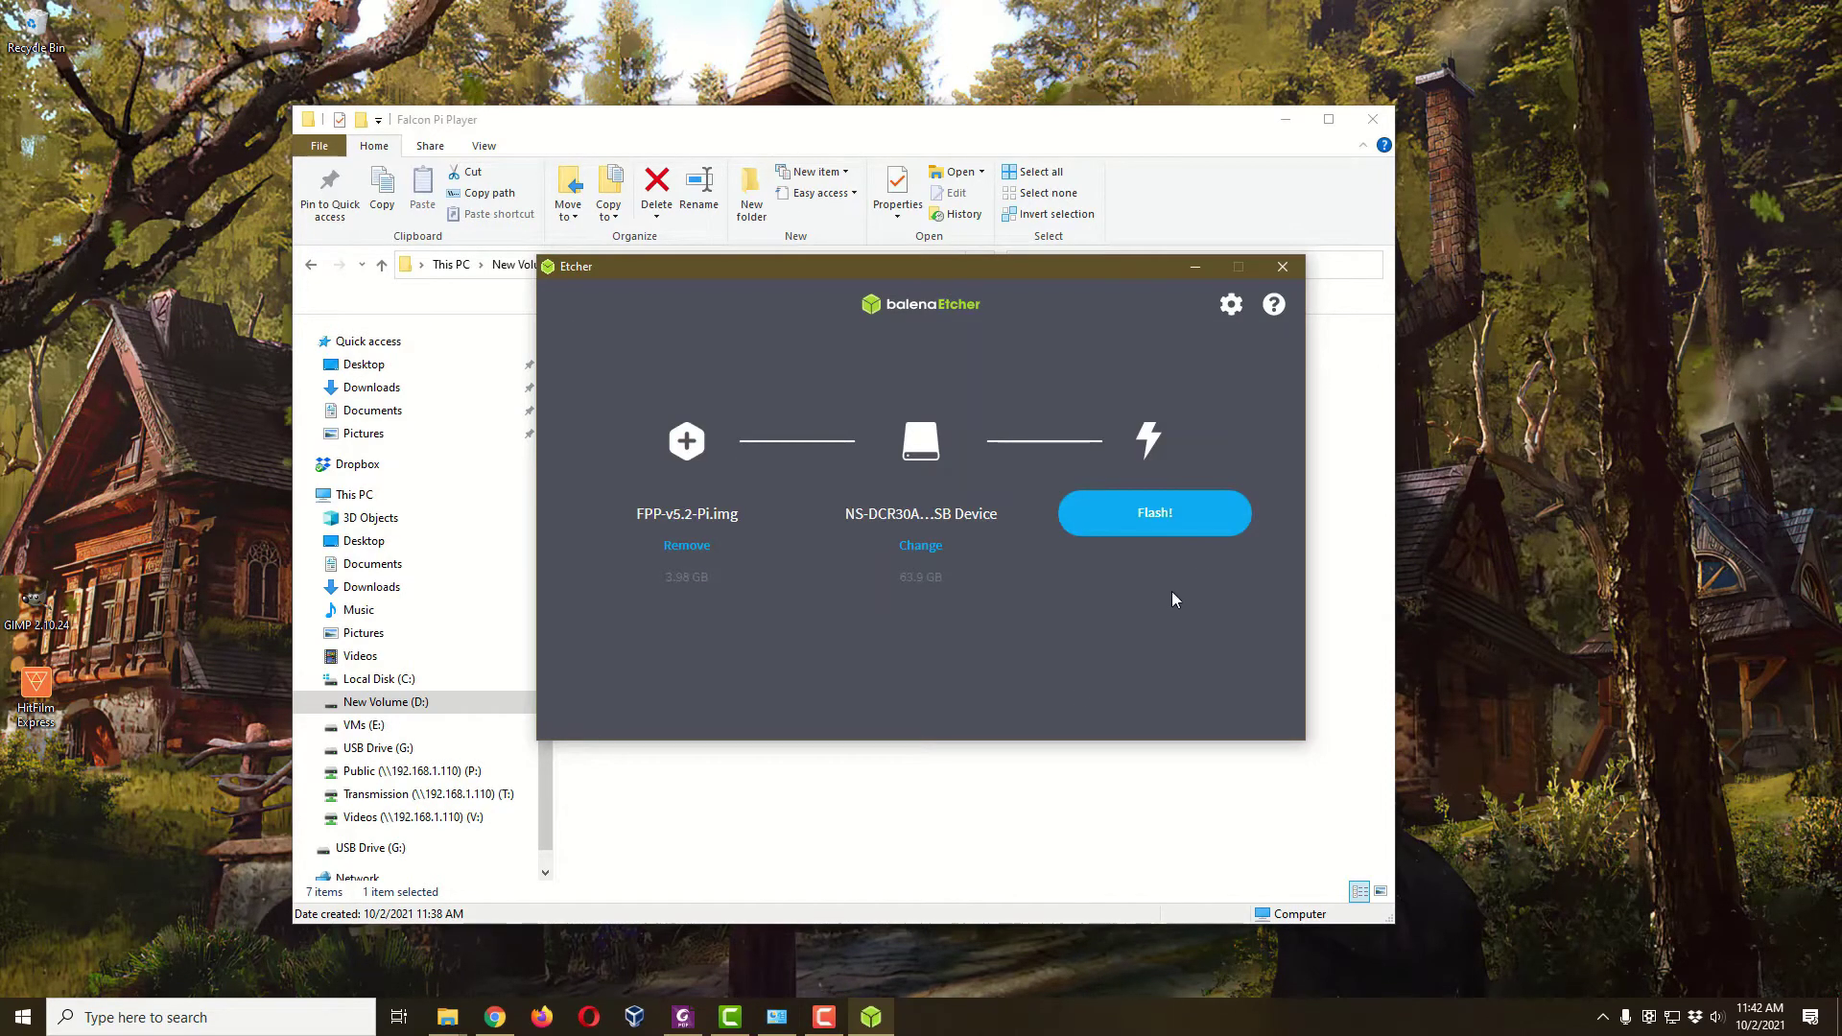
left_click(1186, 527)
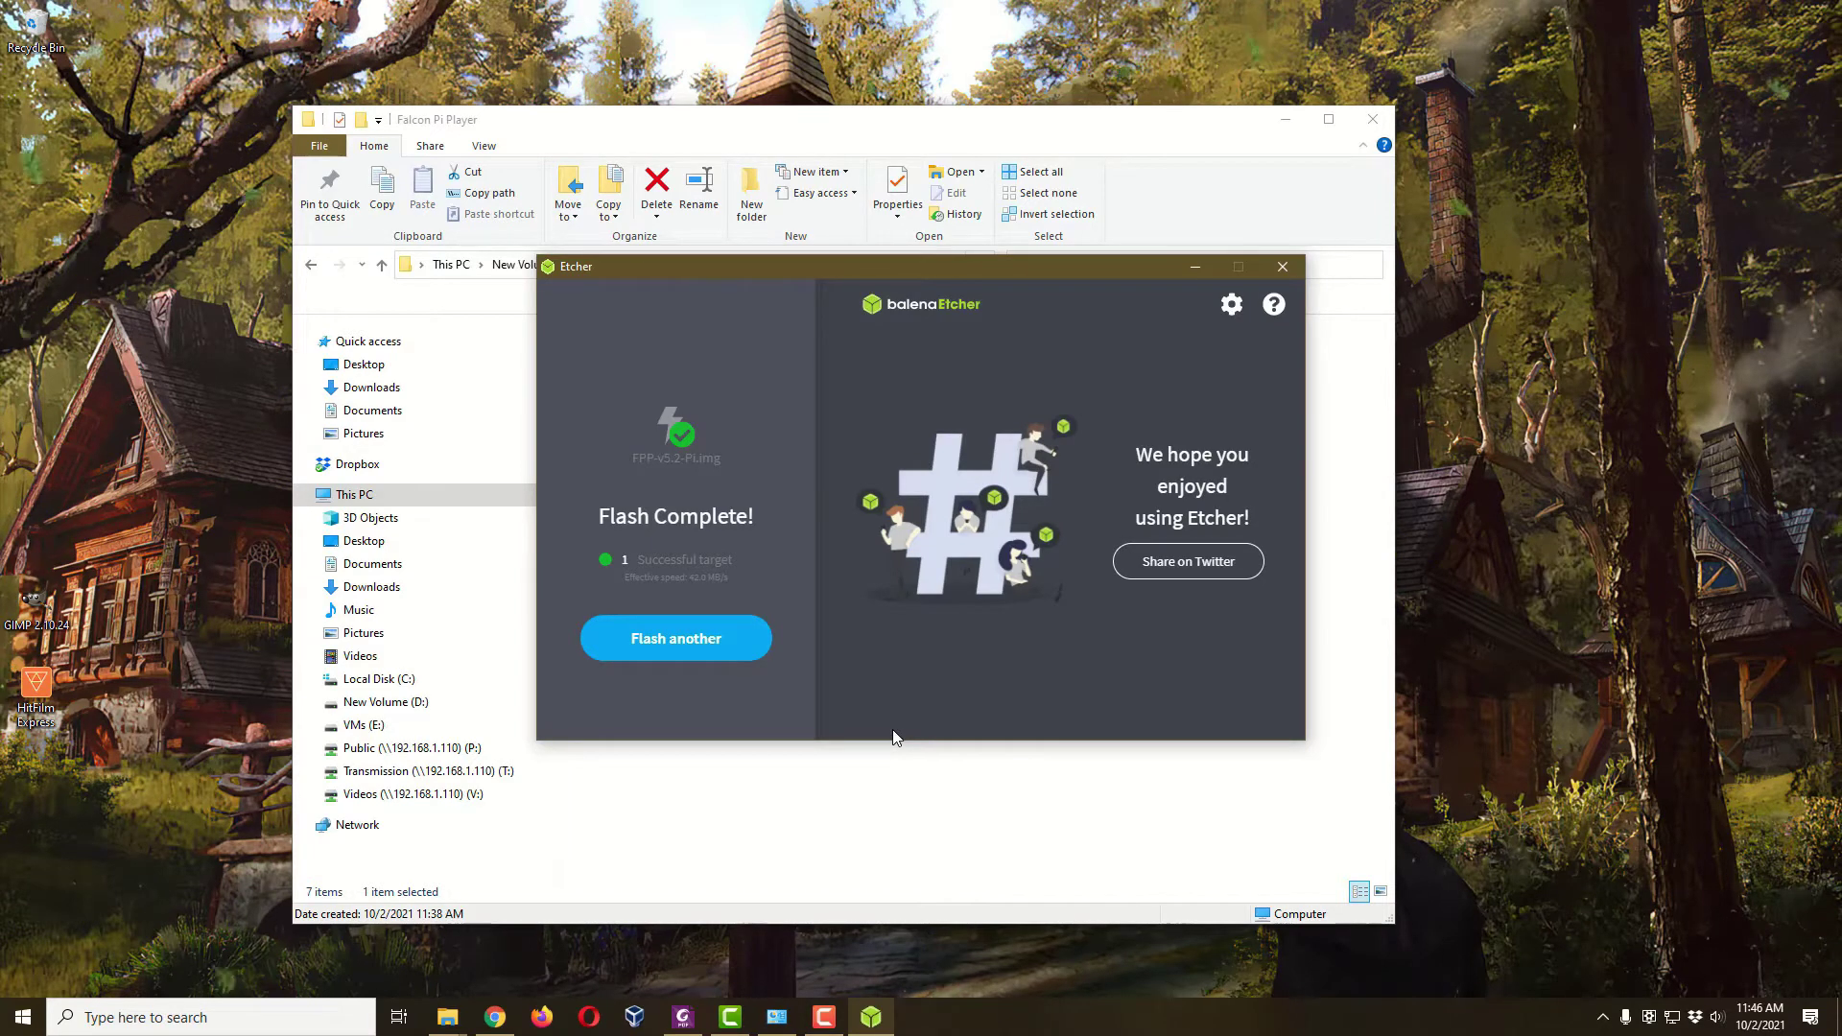
left_click(1285, 270)
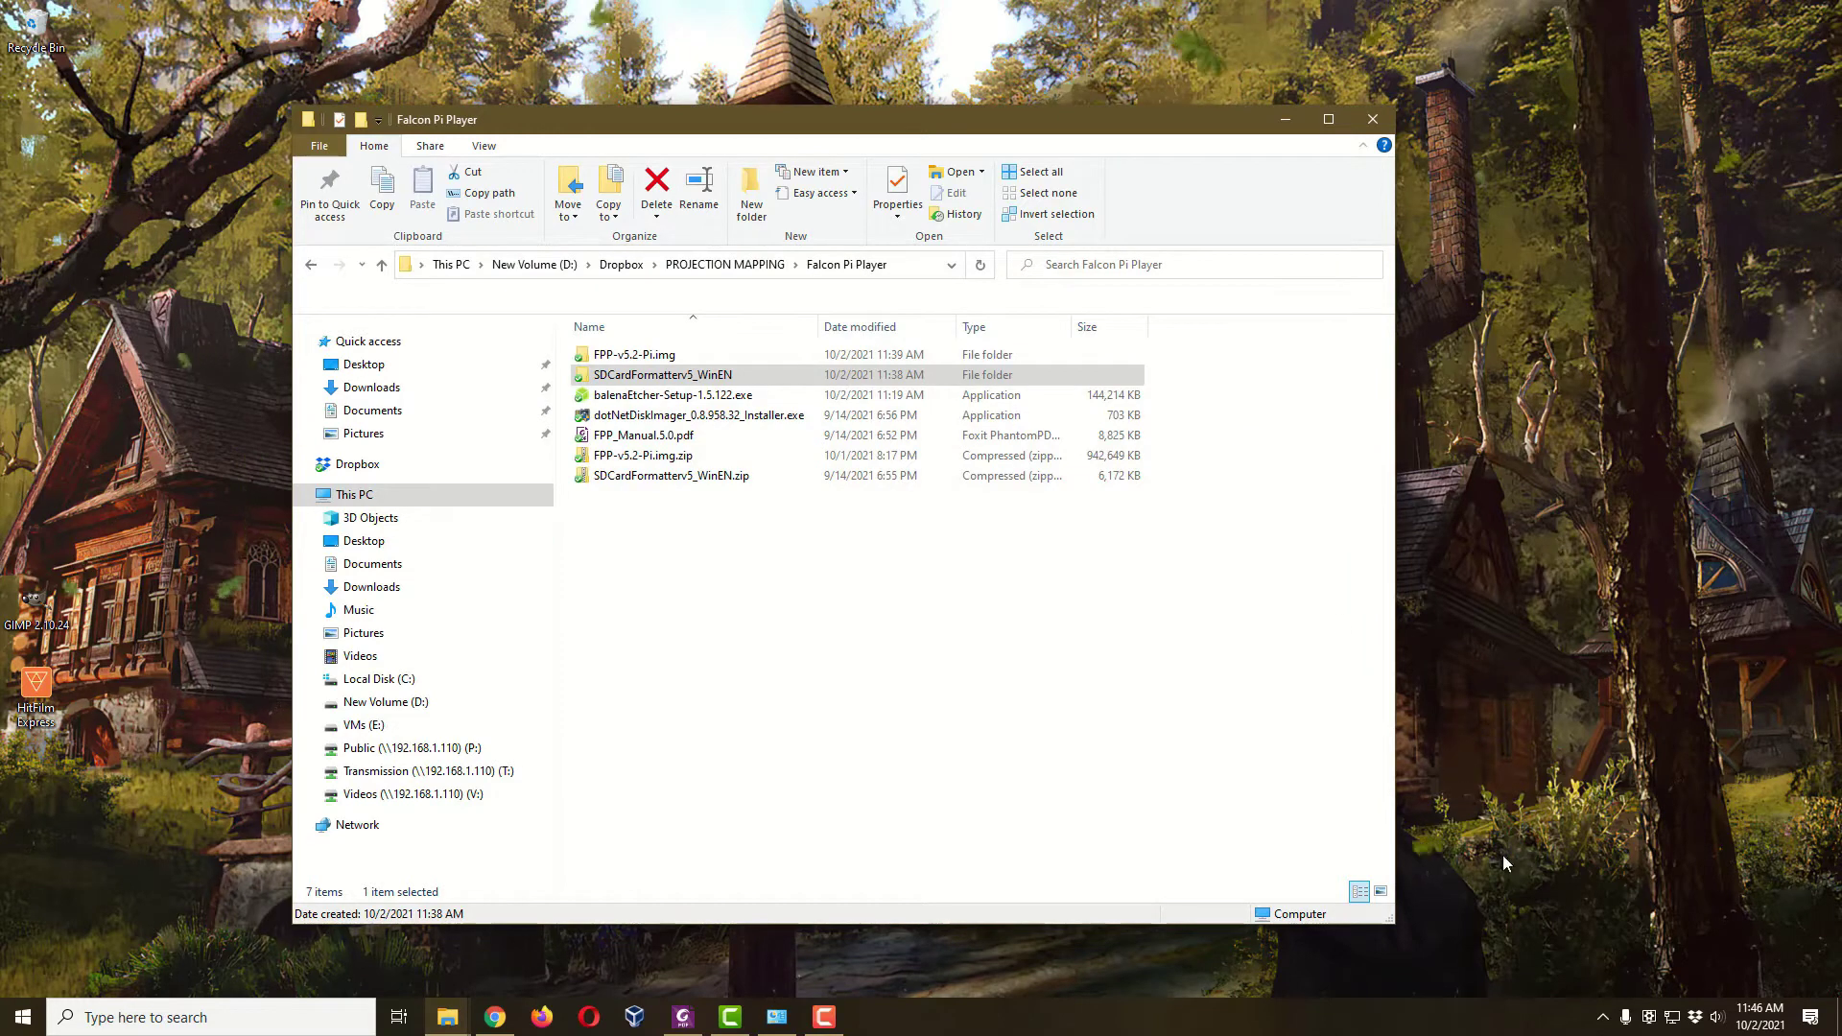
- Check the device removal options among the hidden notification icons for the SD card, and dismiss them
left_click(1602, 1018)
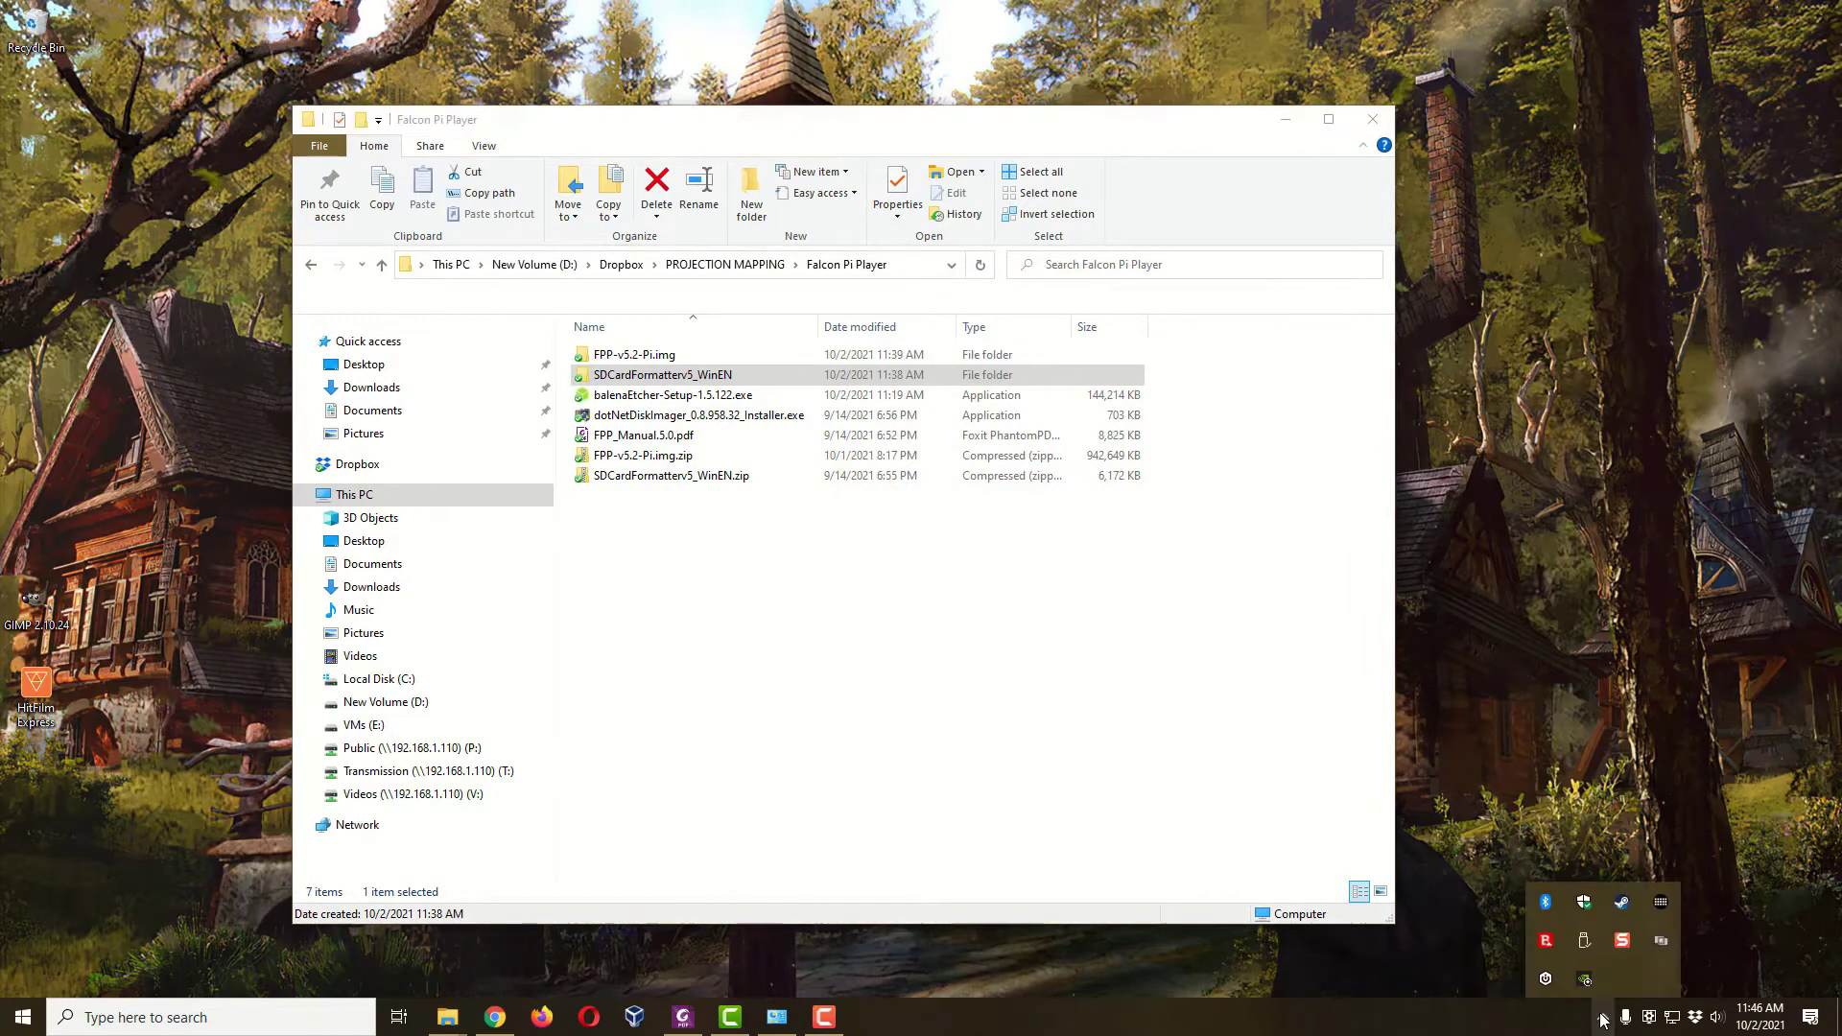
right_click(1592, 944)
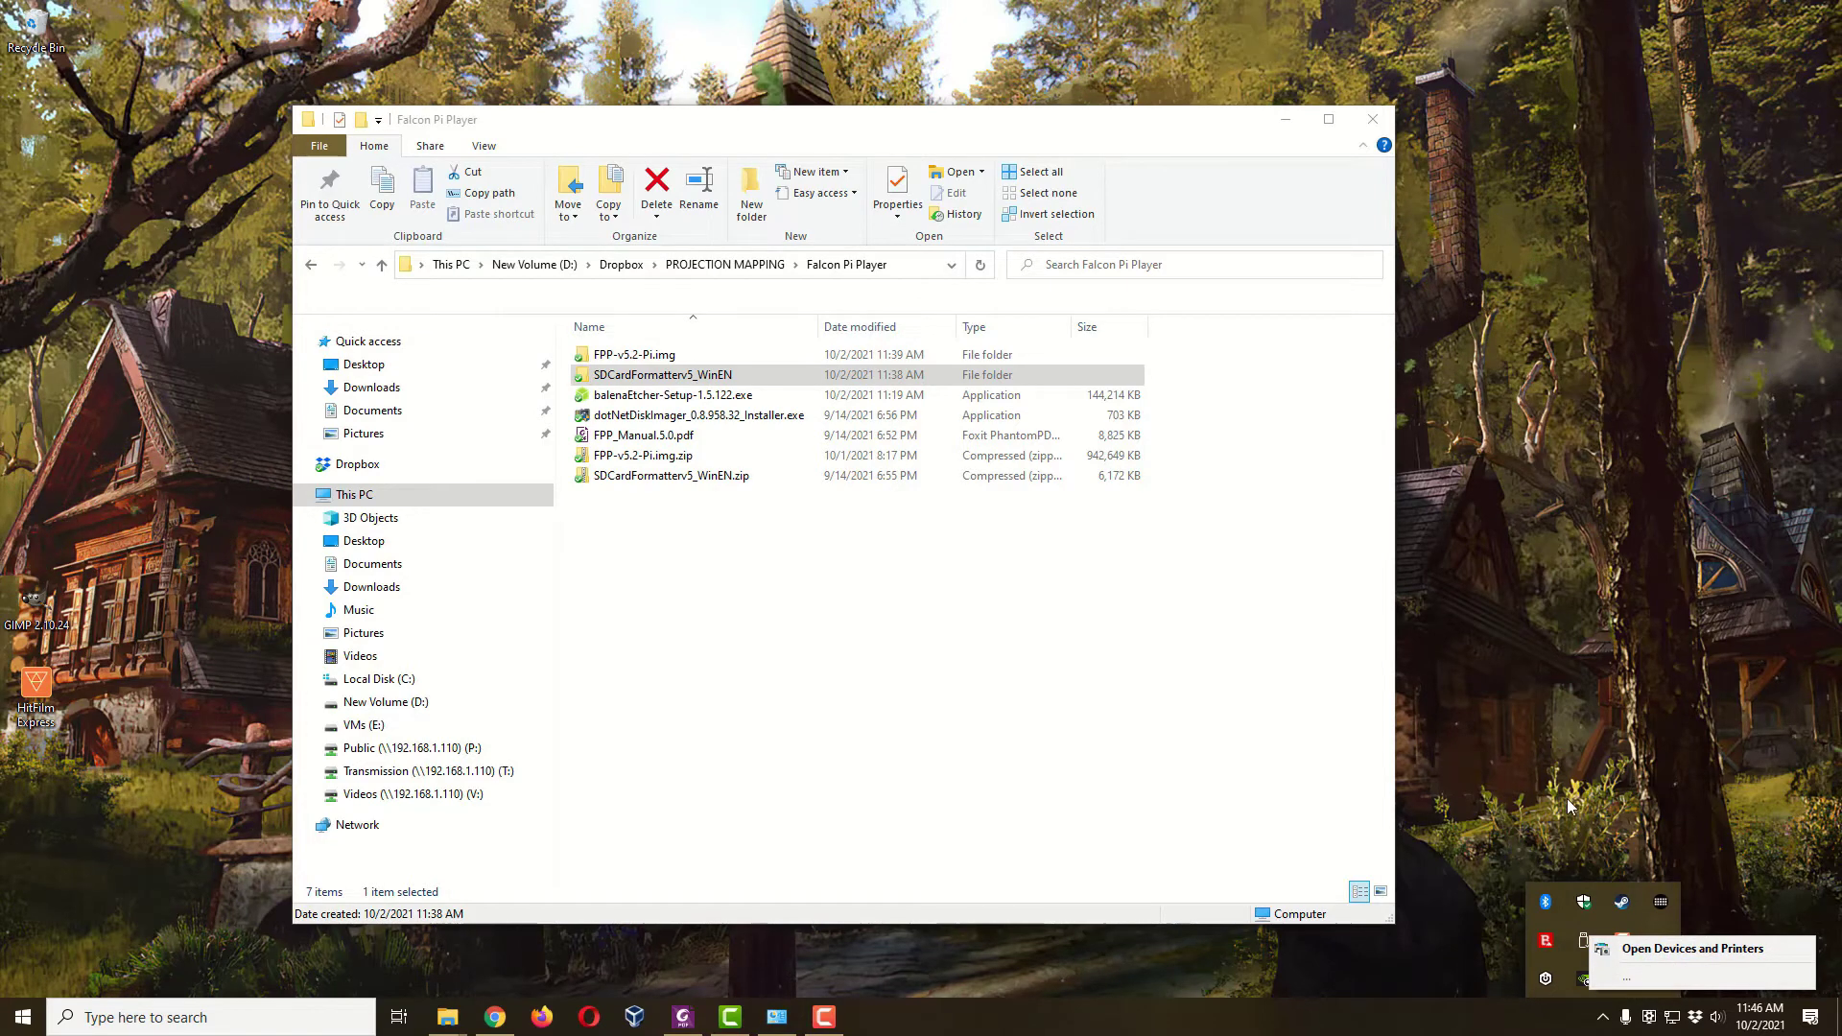
left_click(1574, 757)
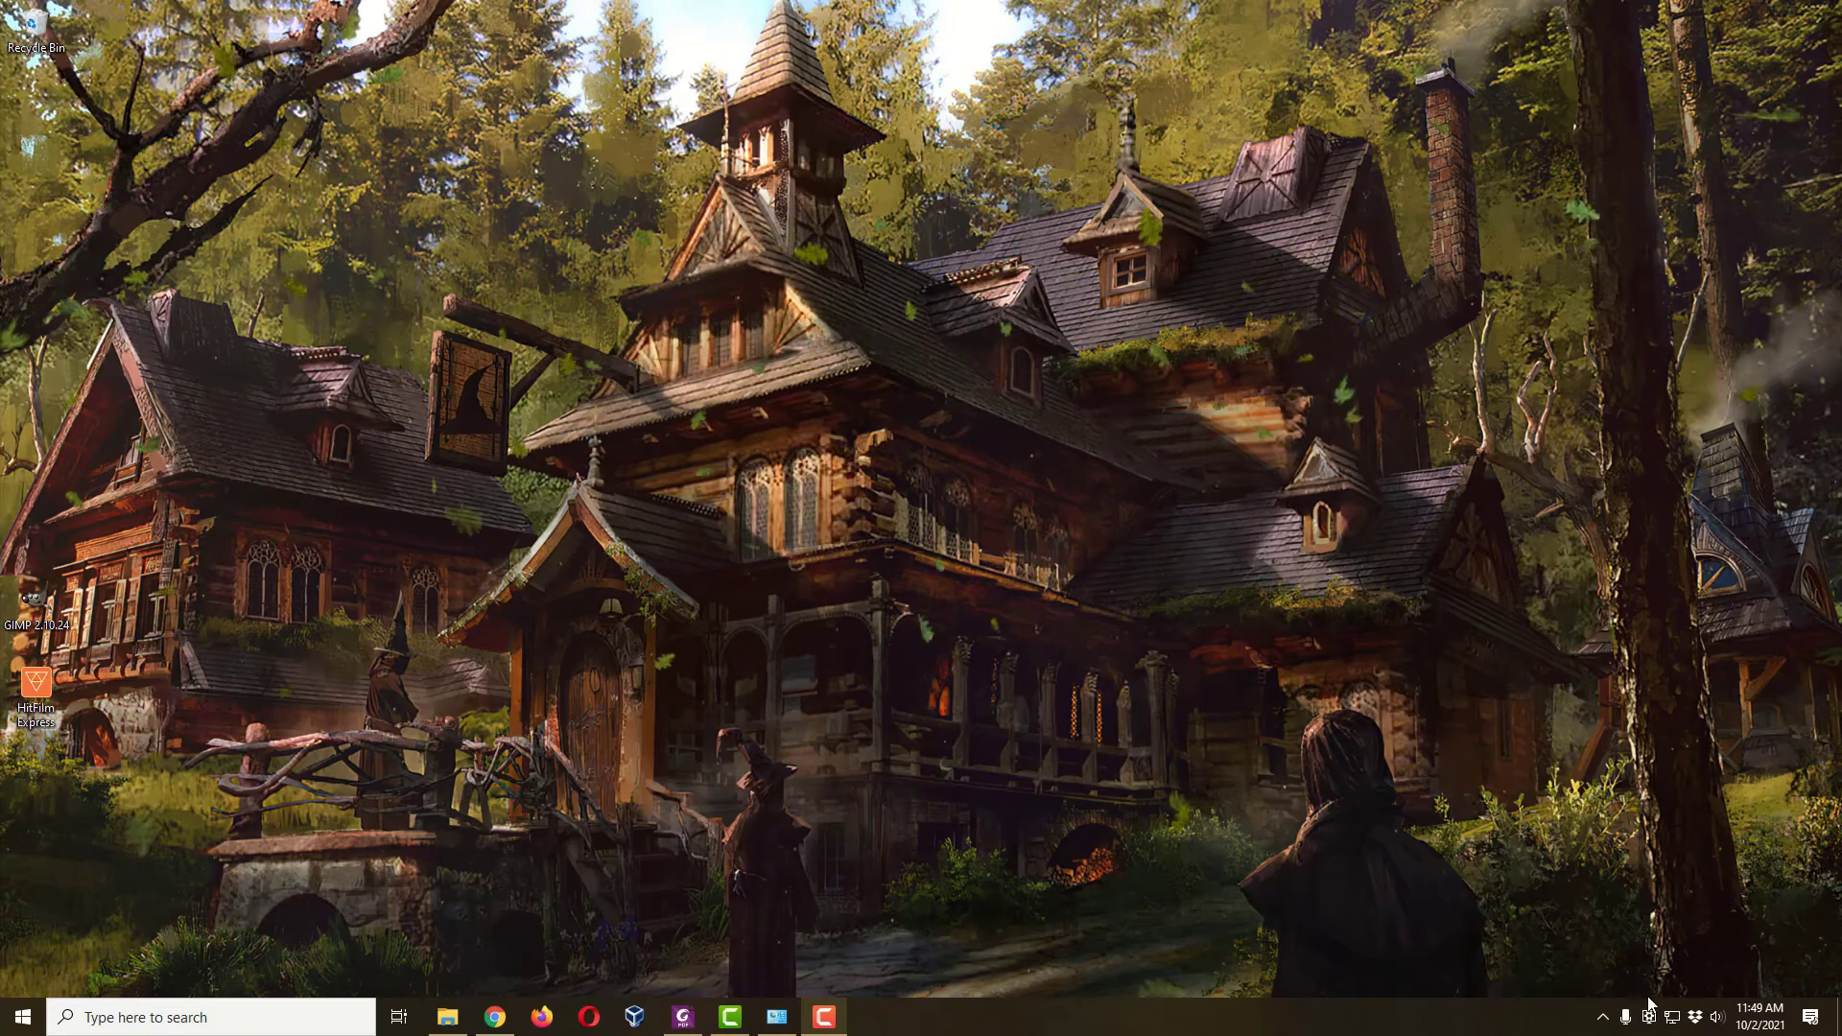
- Connect the computer to the FPP Wi-Fi network and dismiss the network list
left_click(1670, 1017)
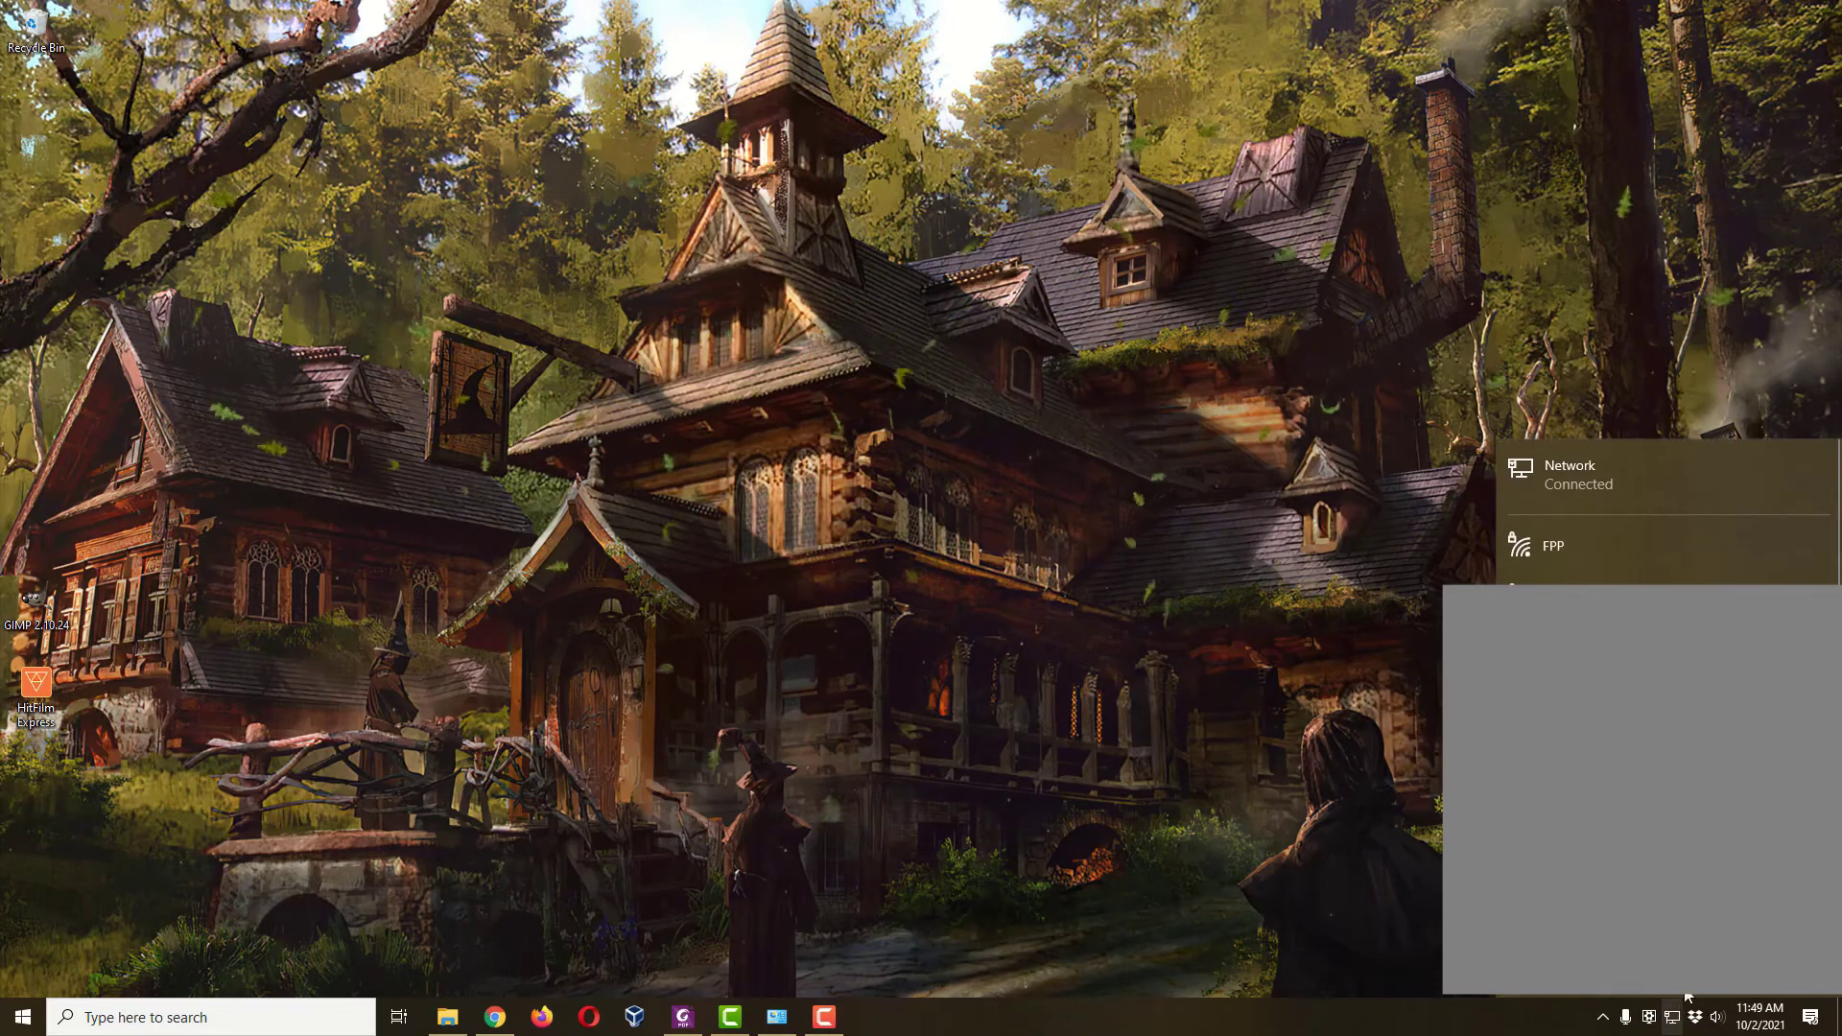
left_click(1570, 556)
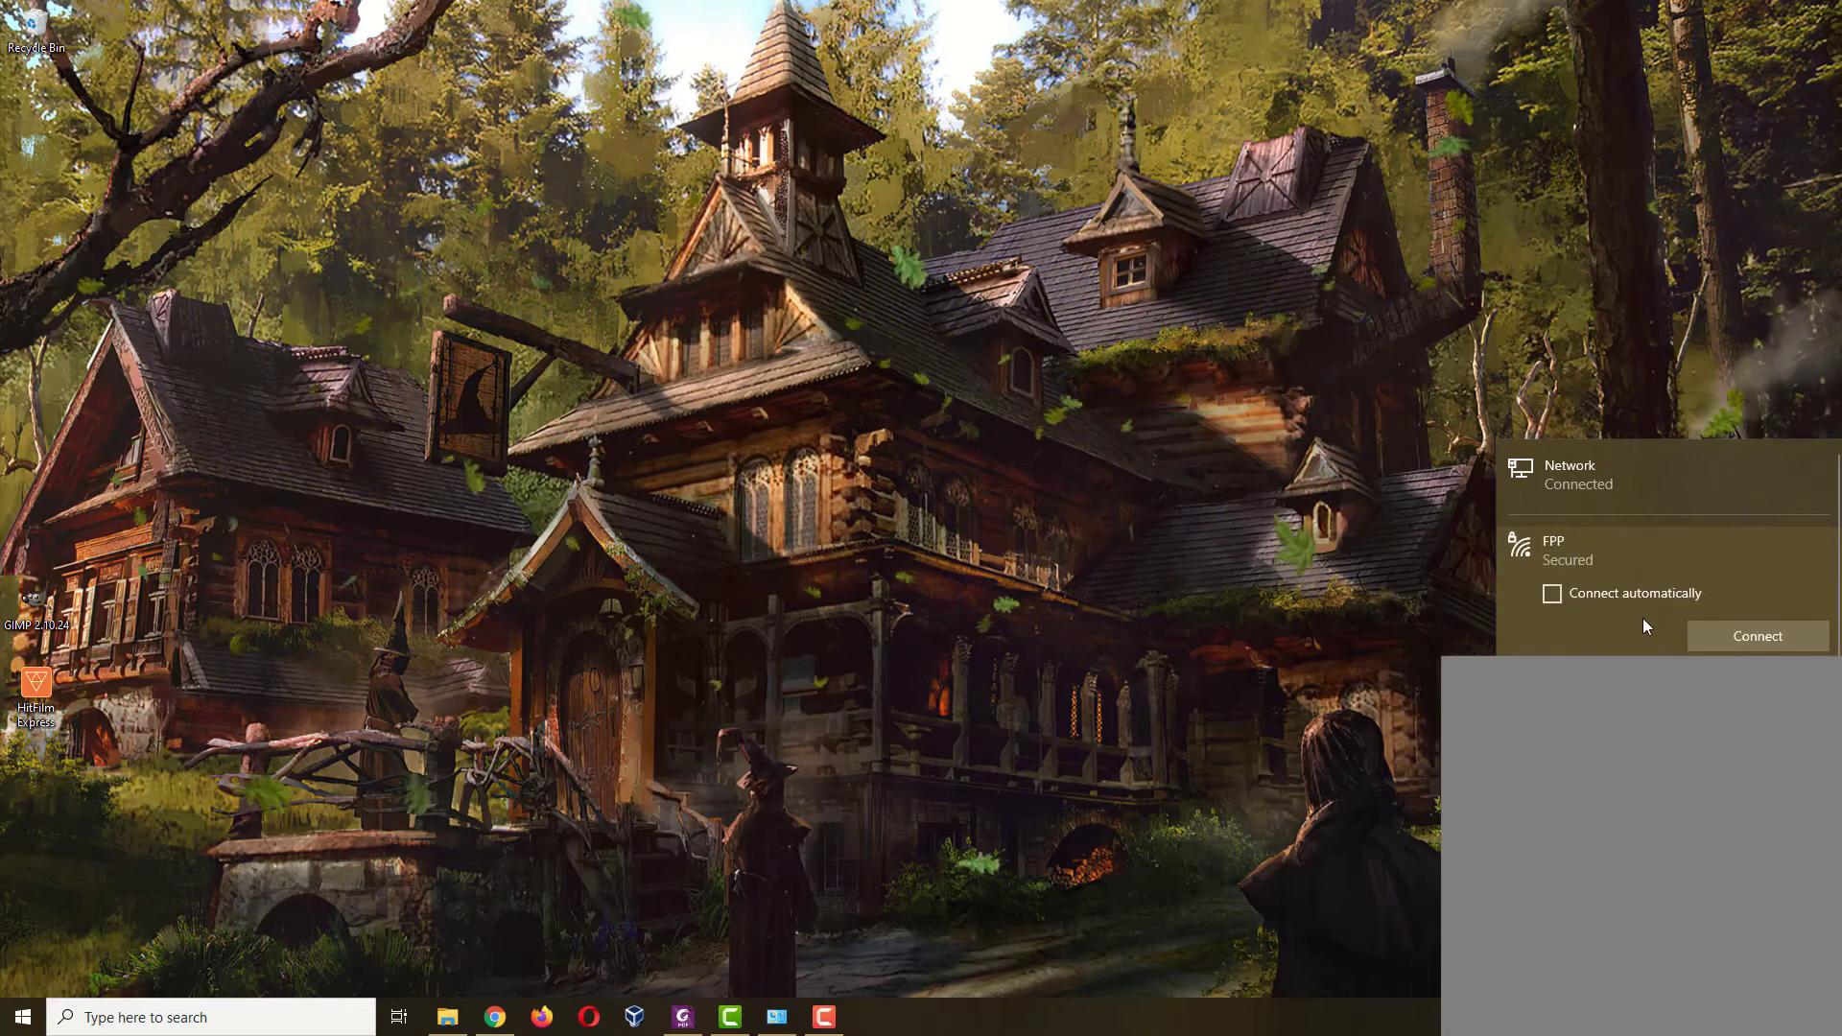
left_click(1727, 639)
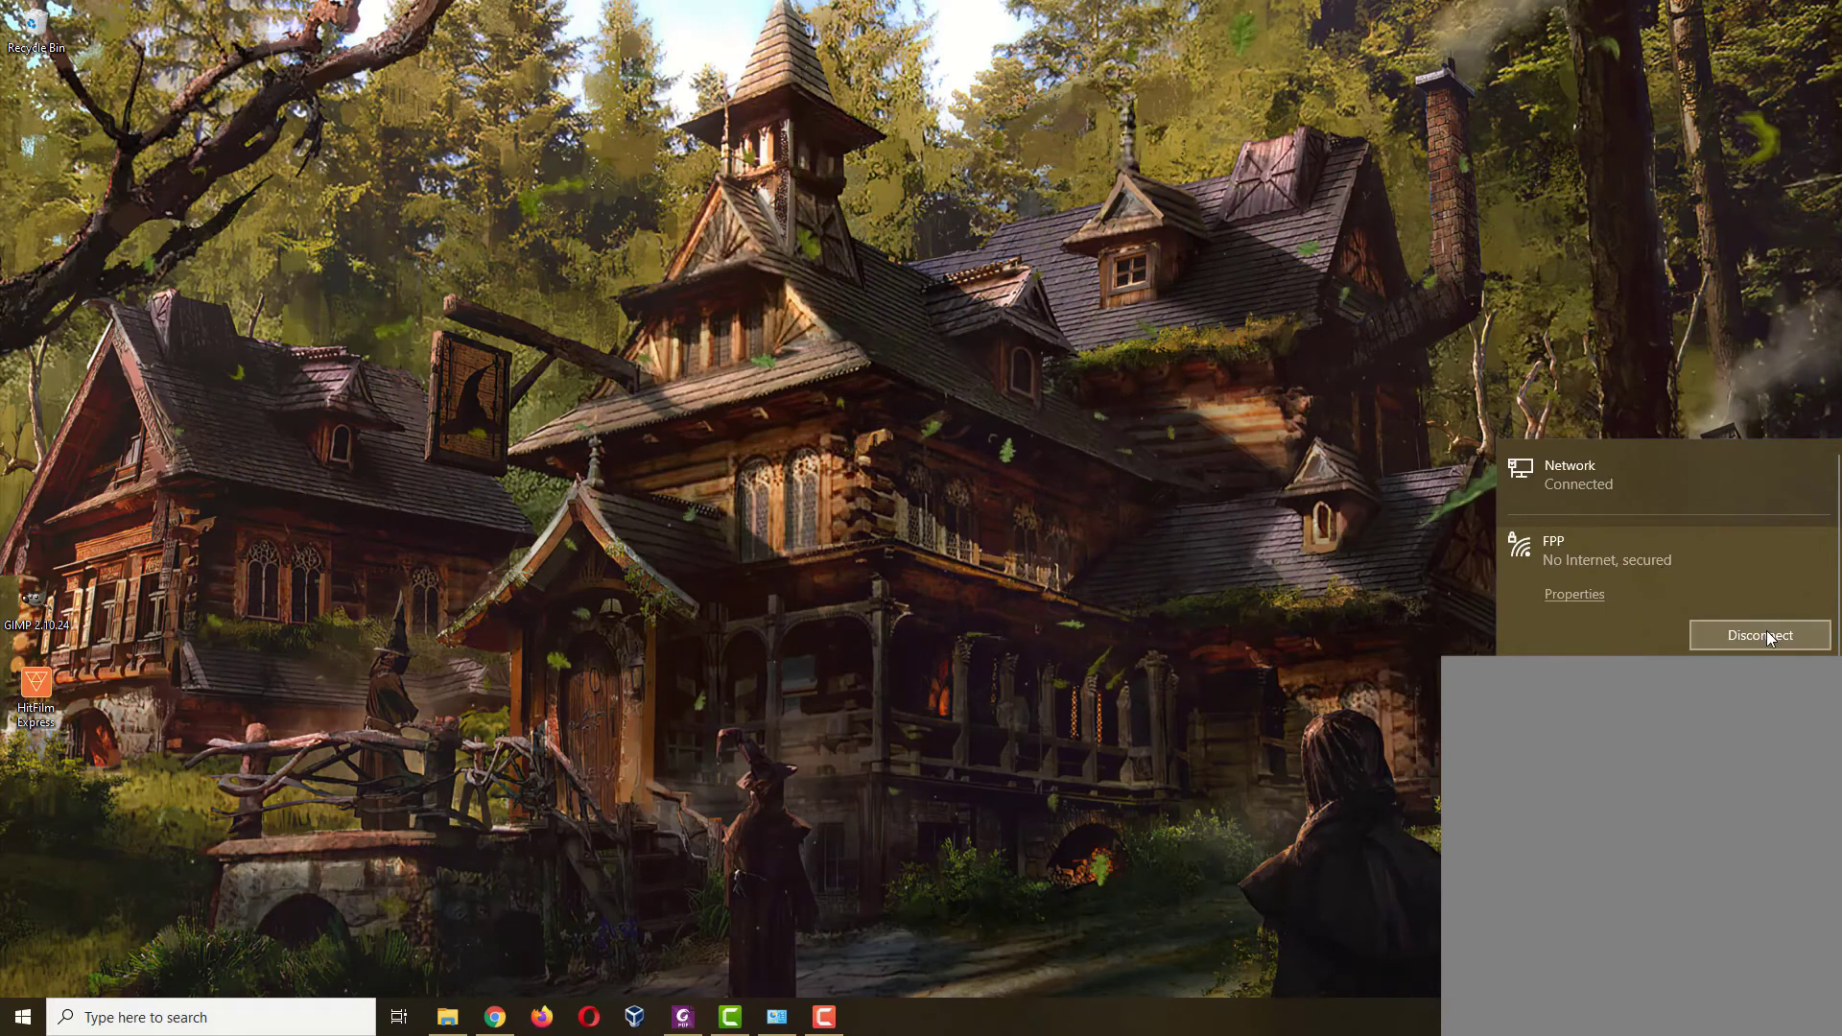
left_click(1354, 587)
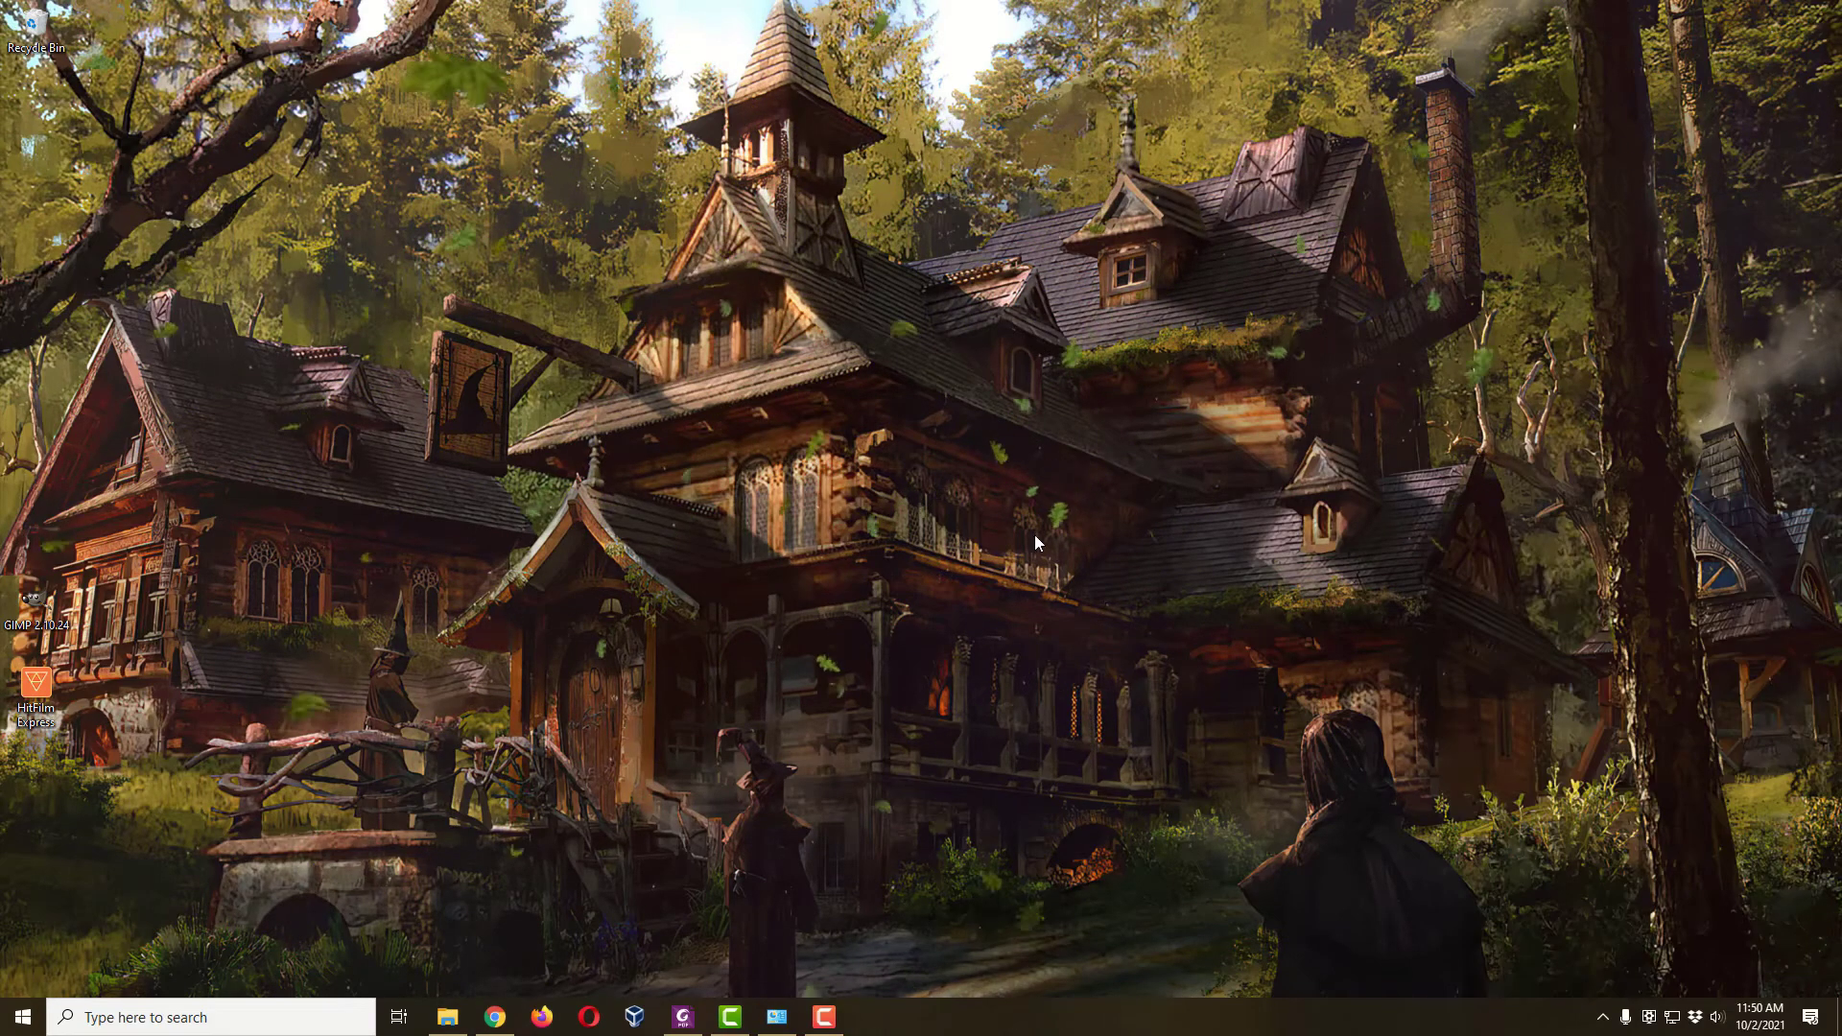
- Switch to Chrome and open the Falcon Player web interface at 192.168.8.1
left_click(495, 1016)
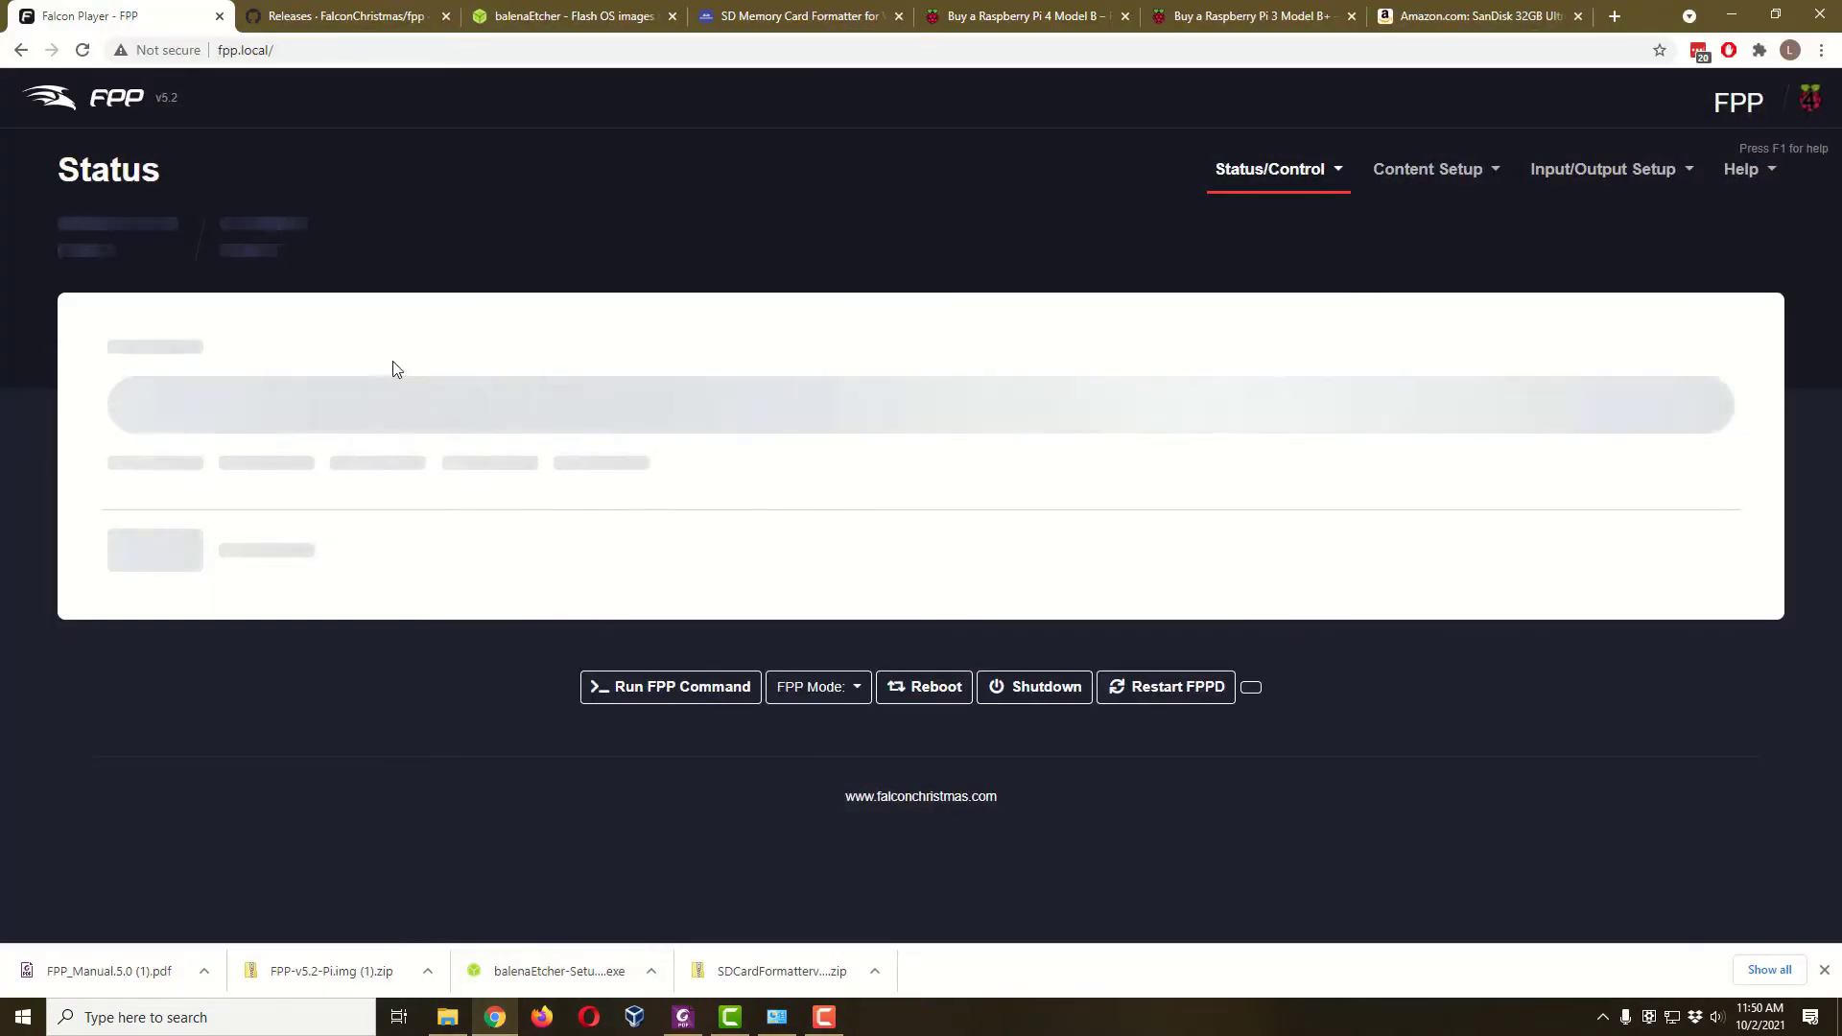
left_click(326, 52)
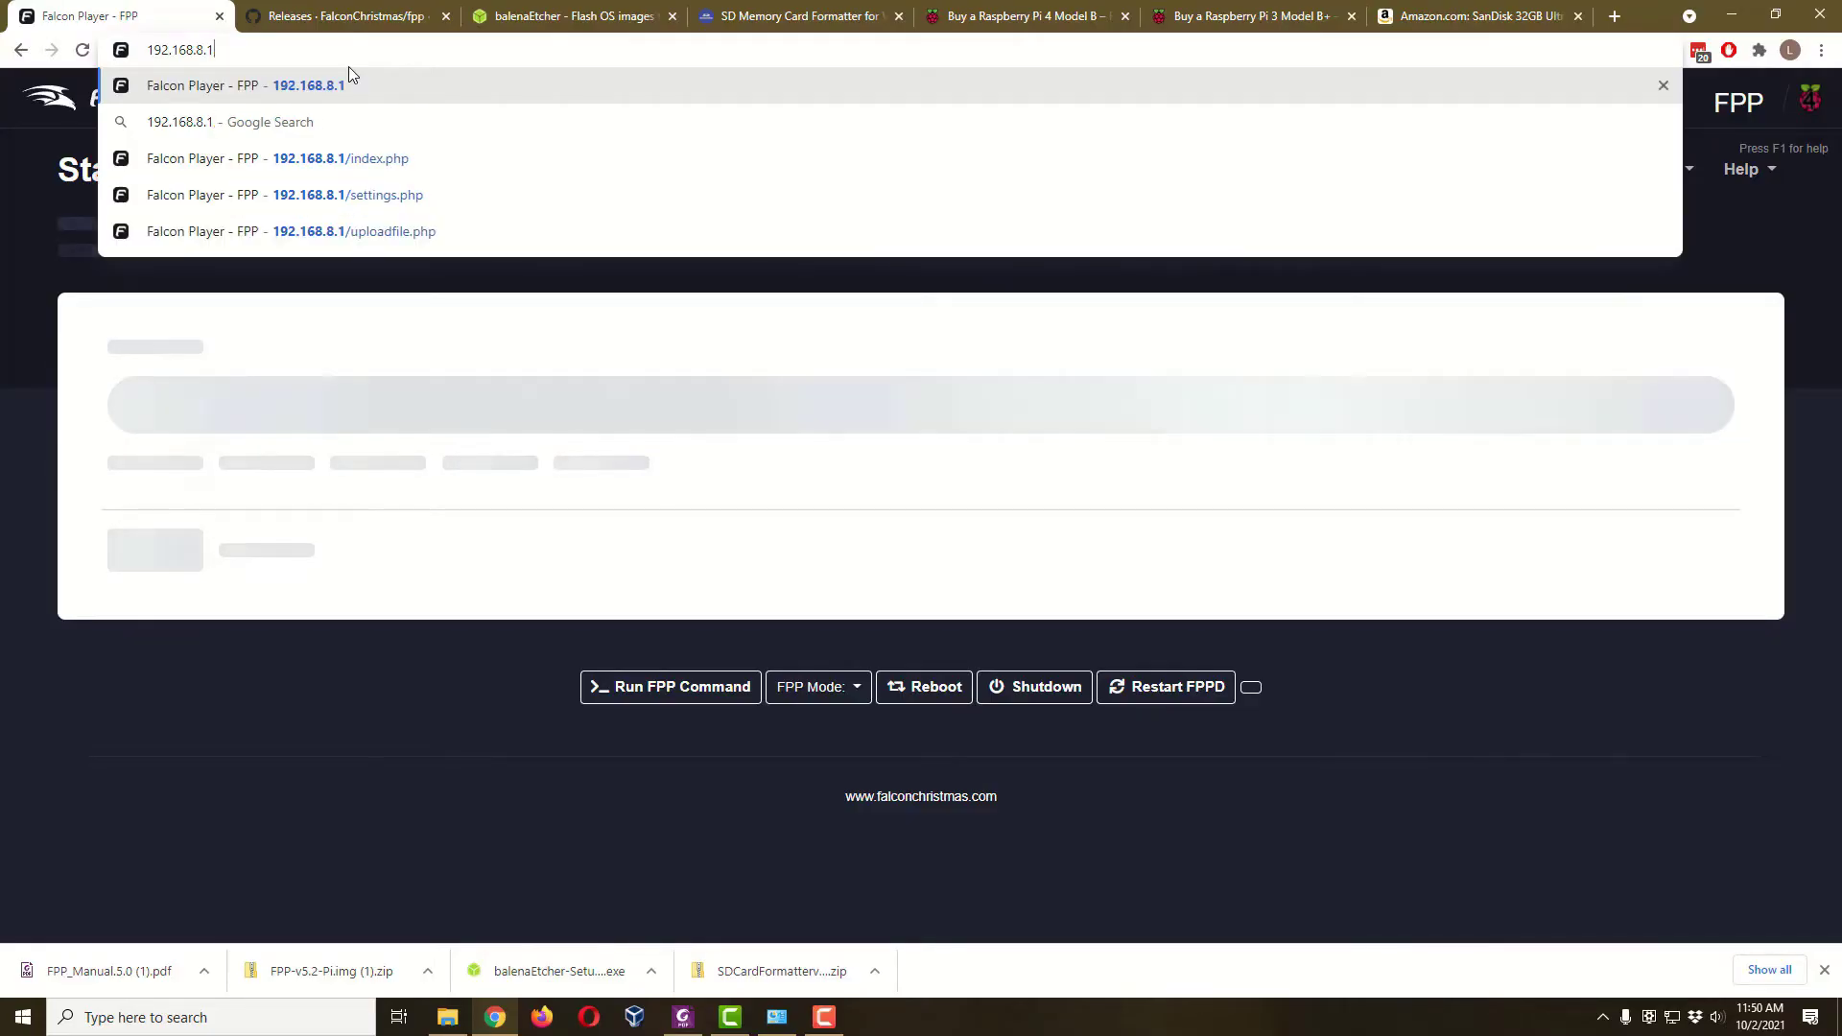
key("Return")
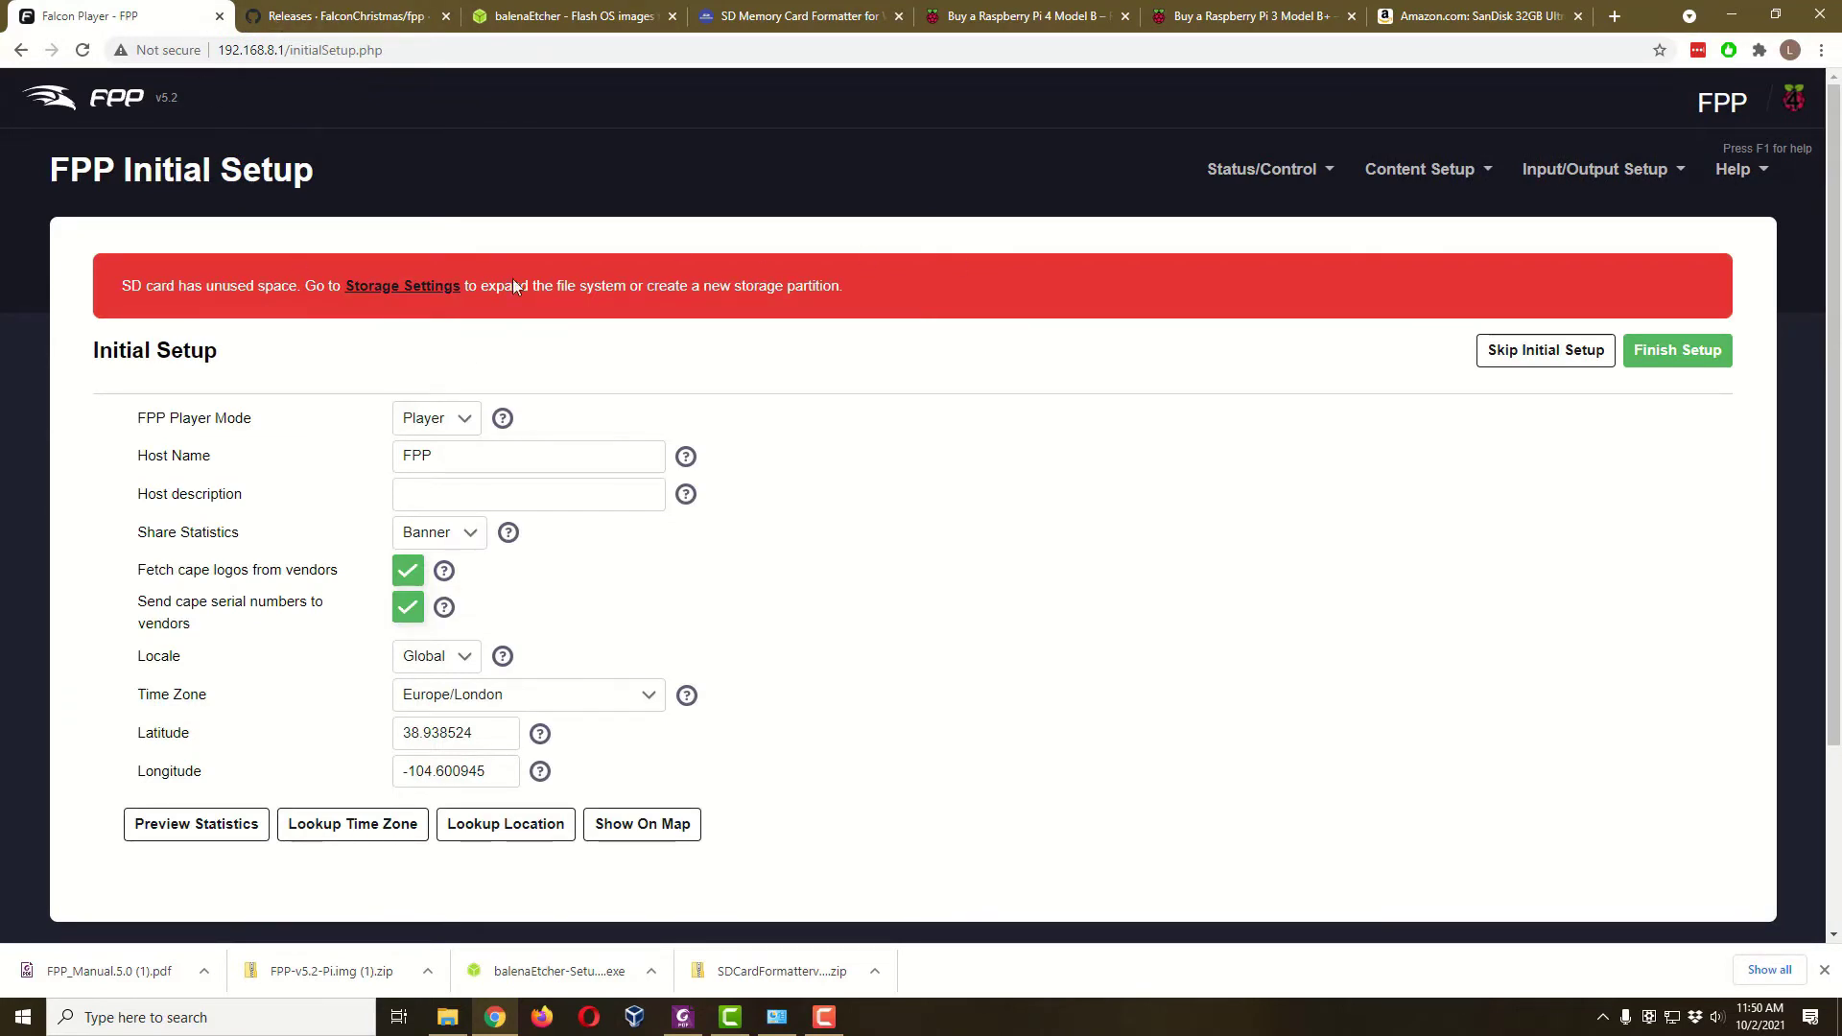
left_click(467, 52)
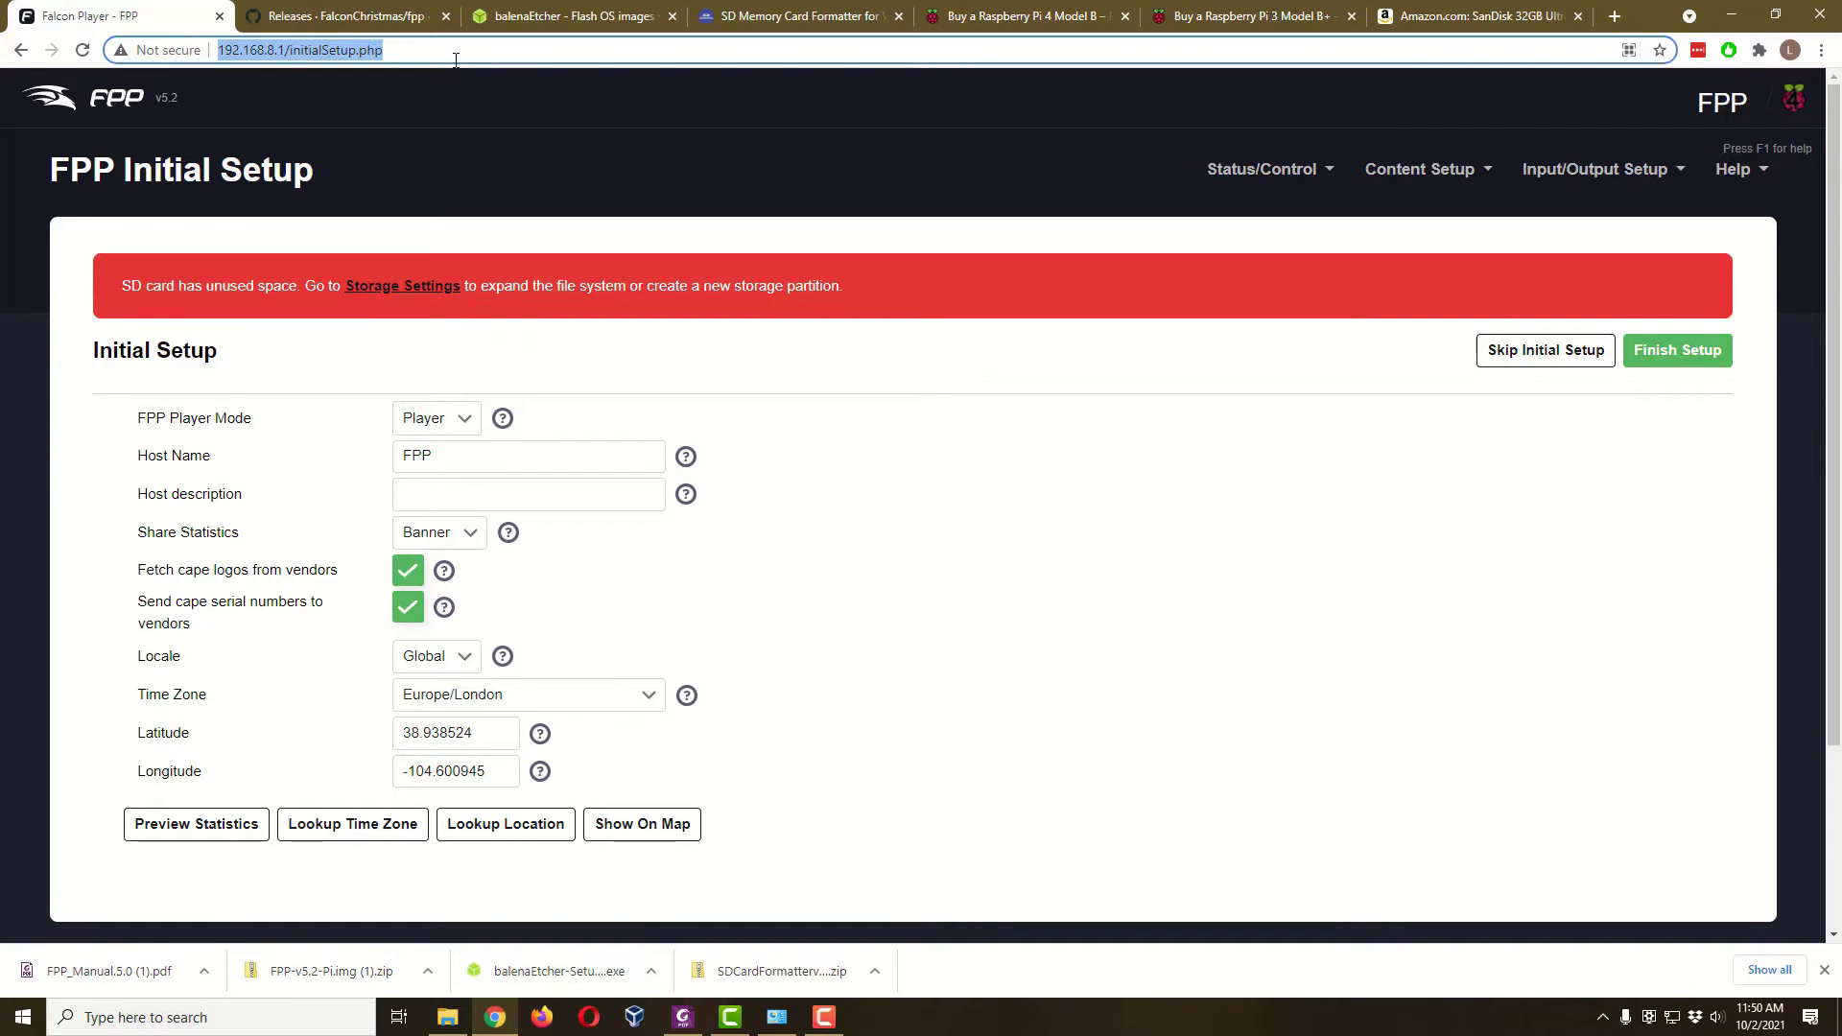
type("http")
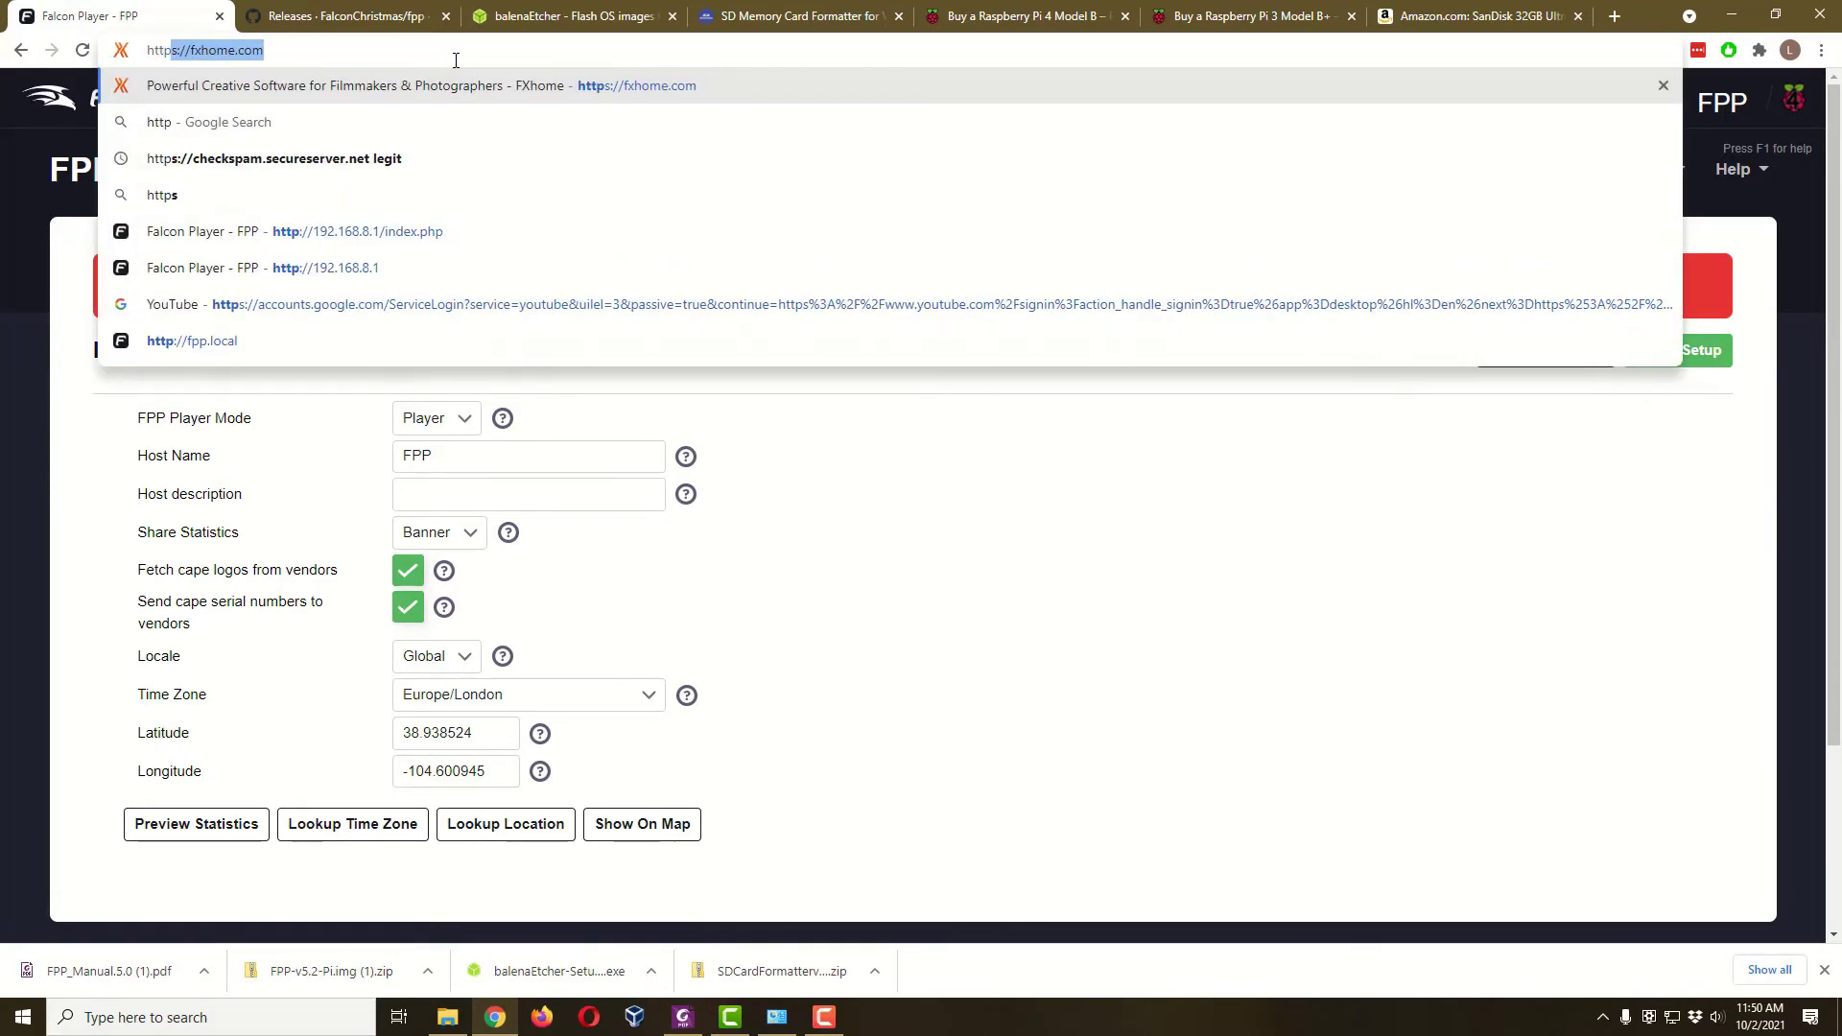
type(":")
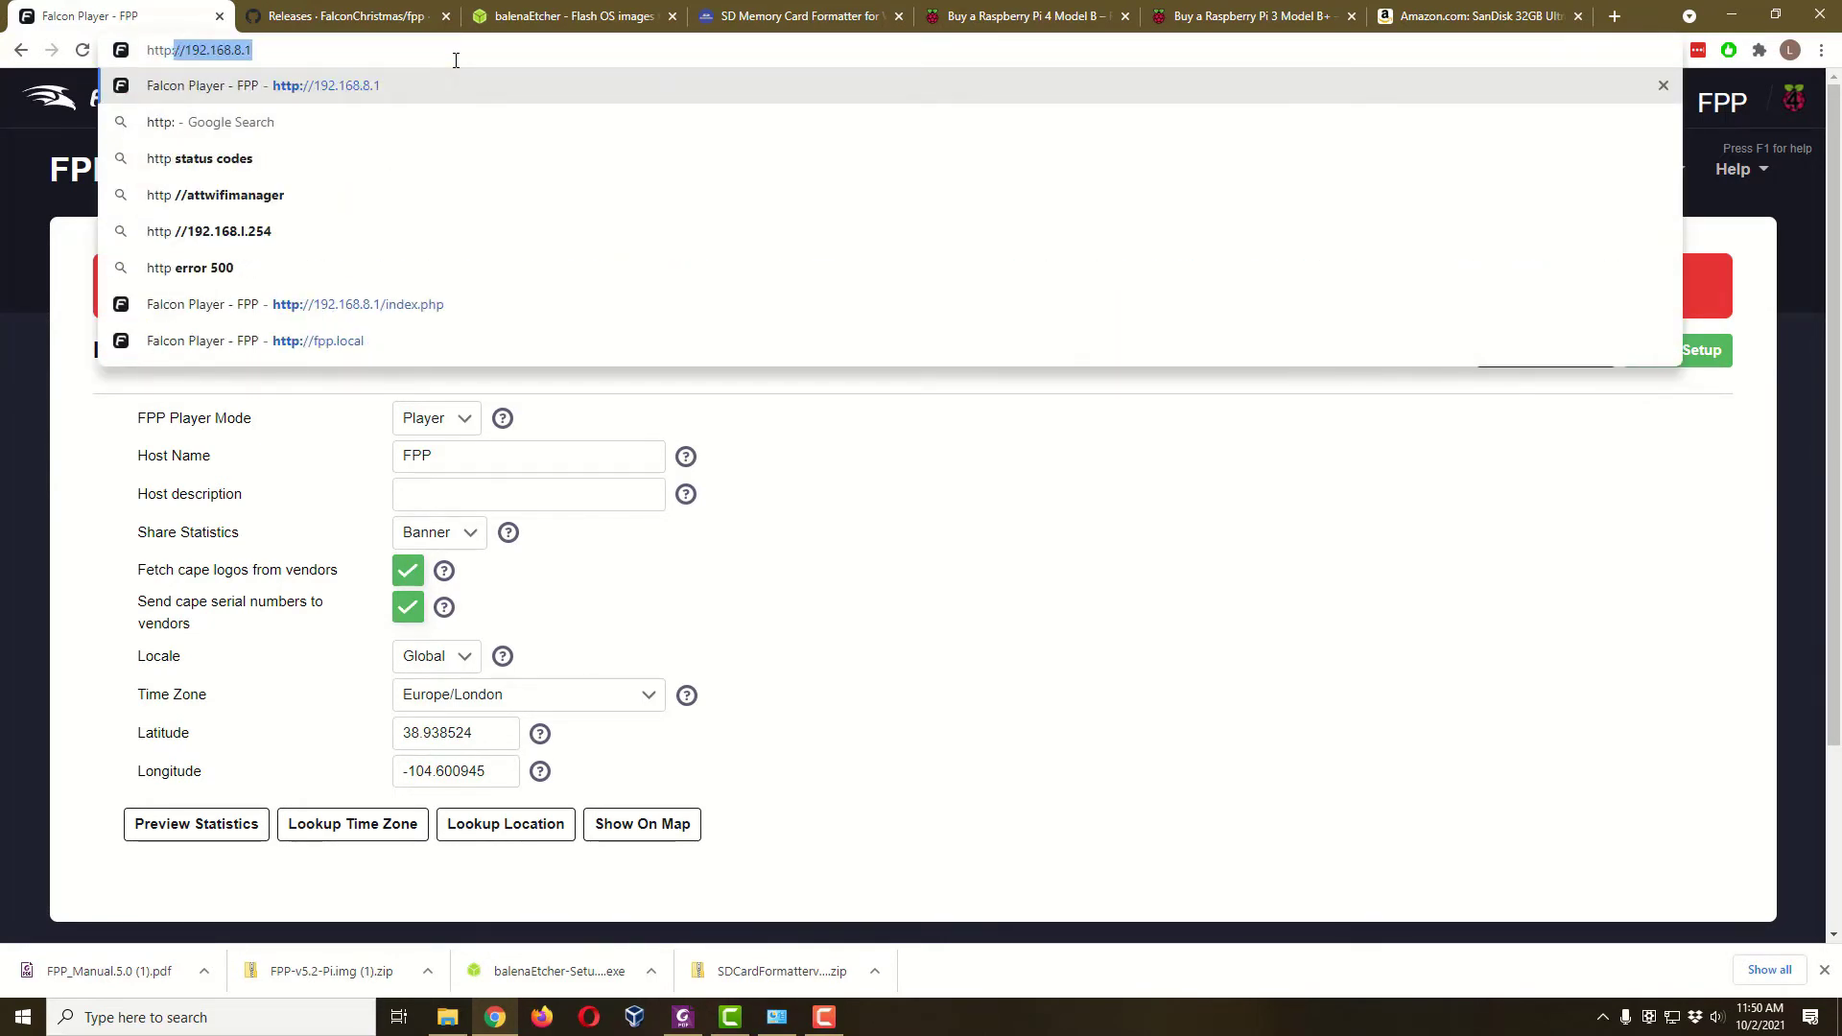
type("//")
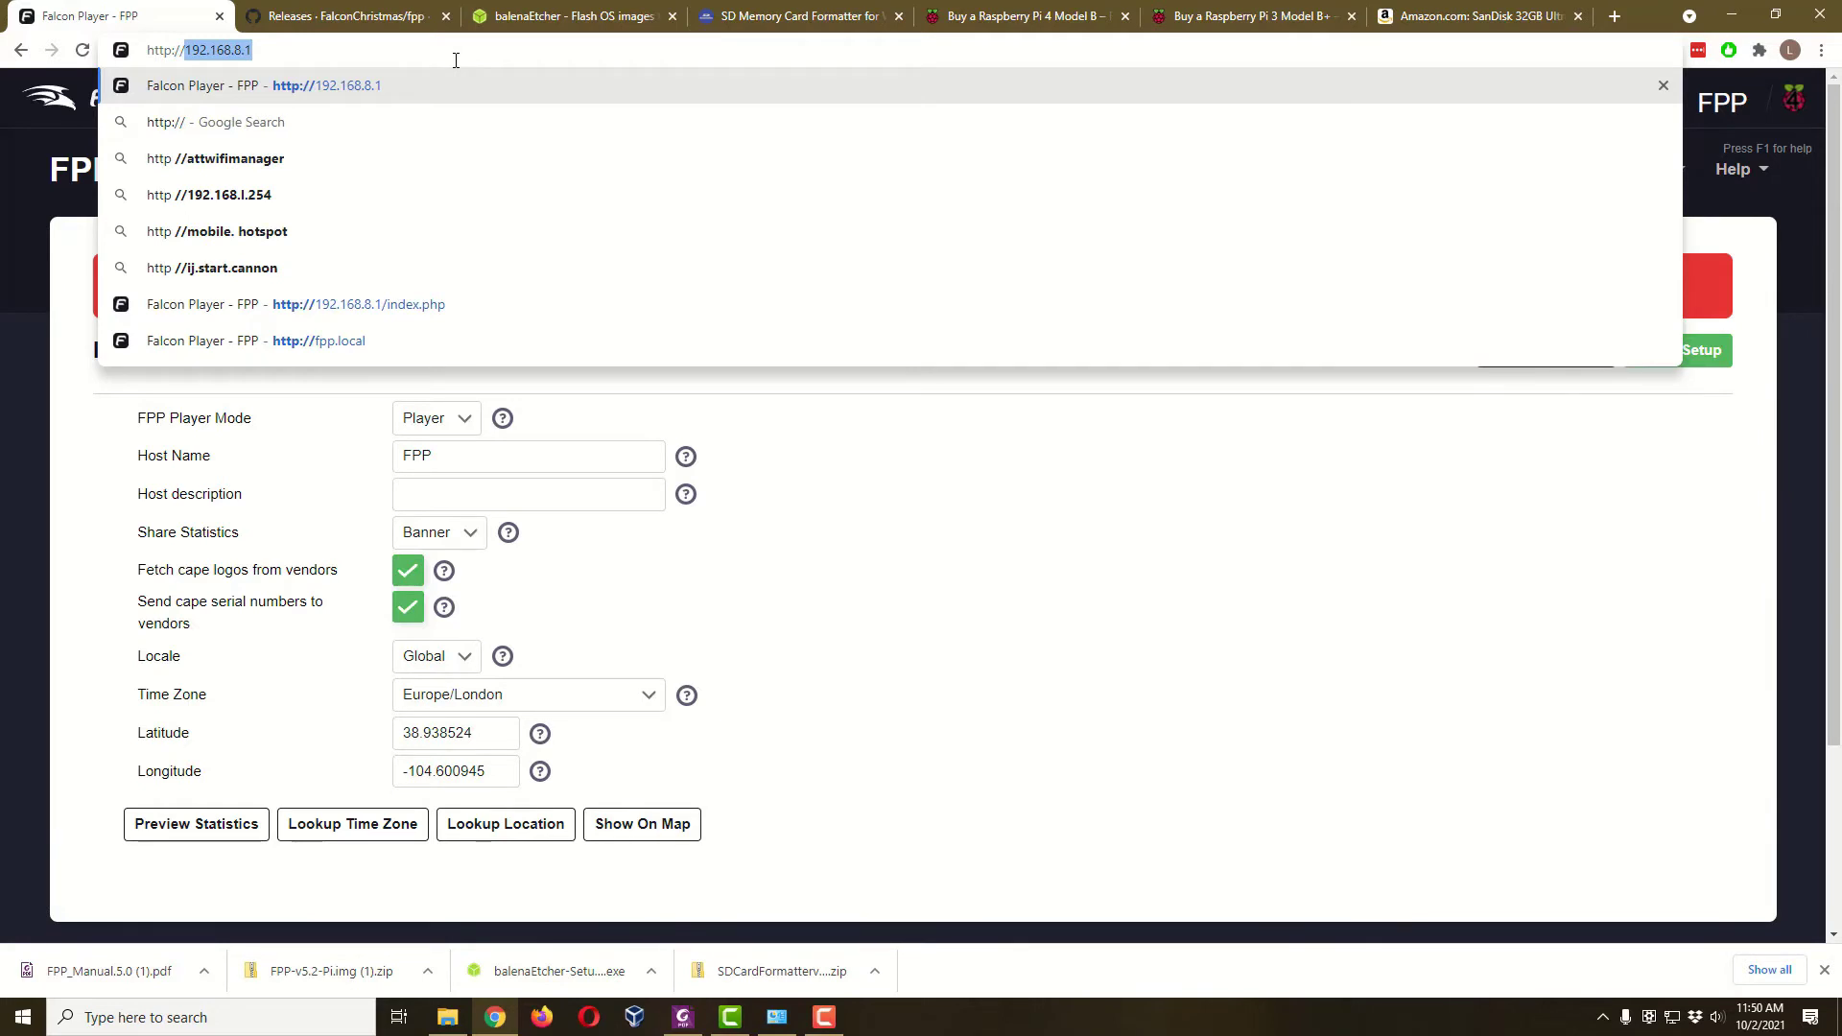
type("fpp.local")
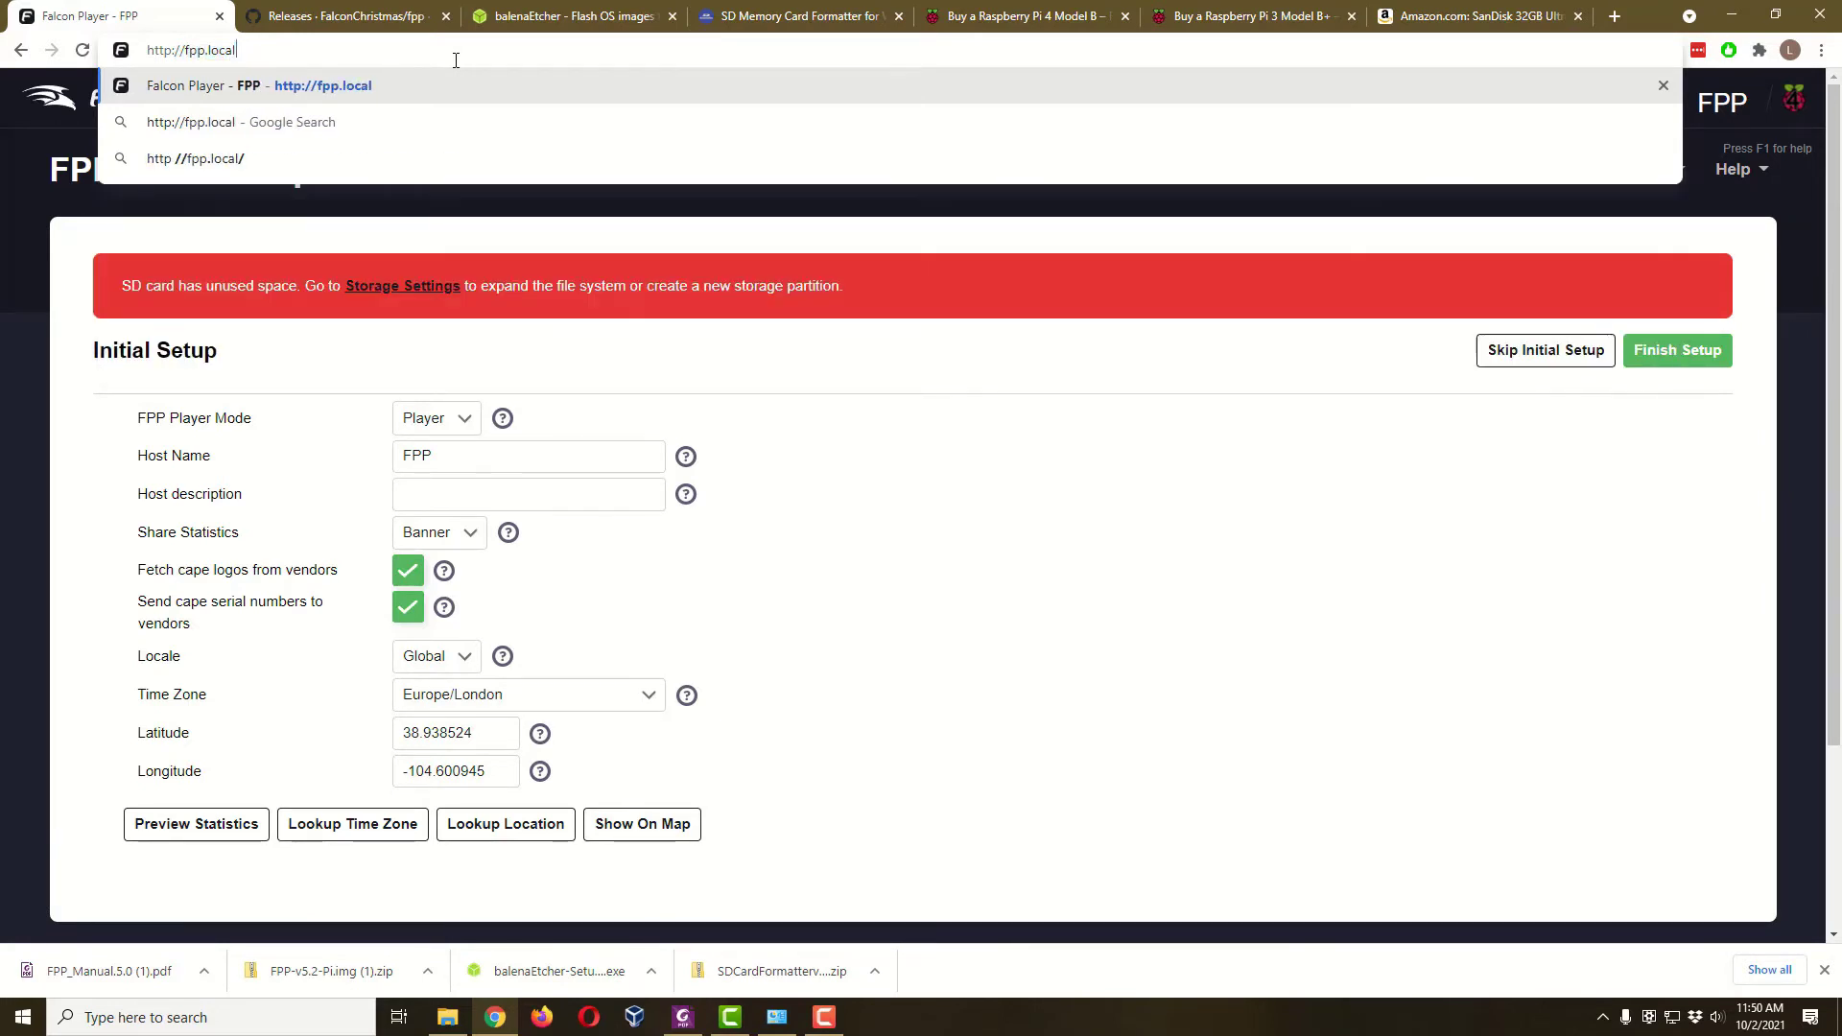
key("Return")
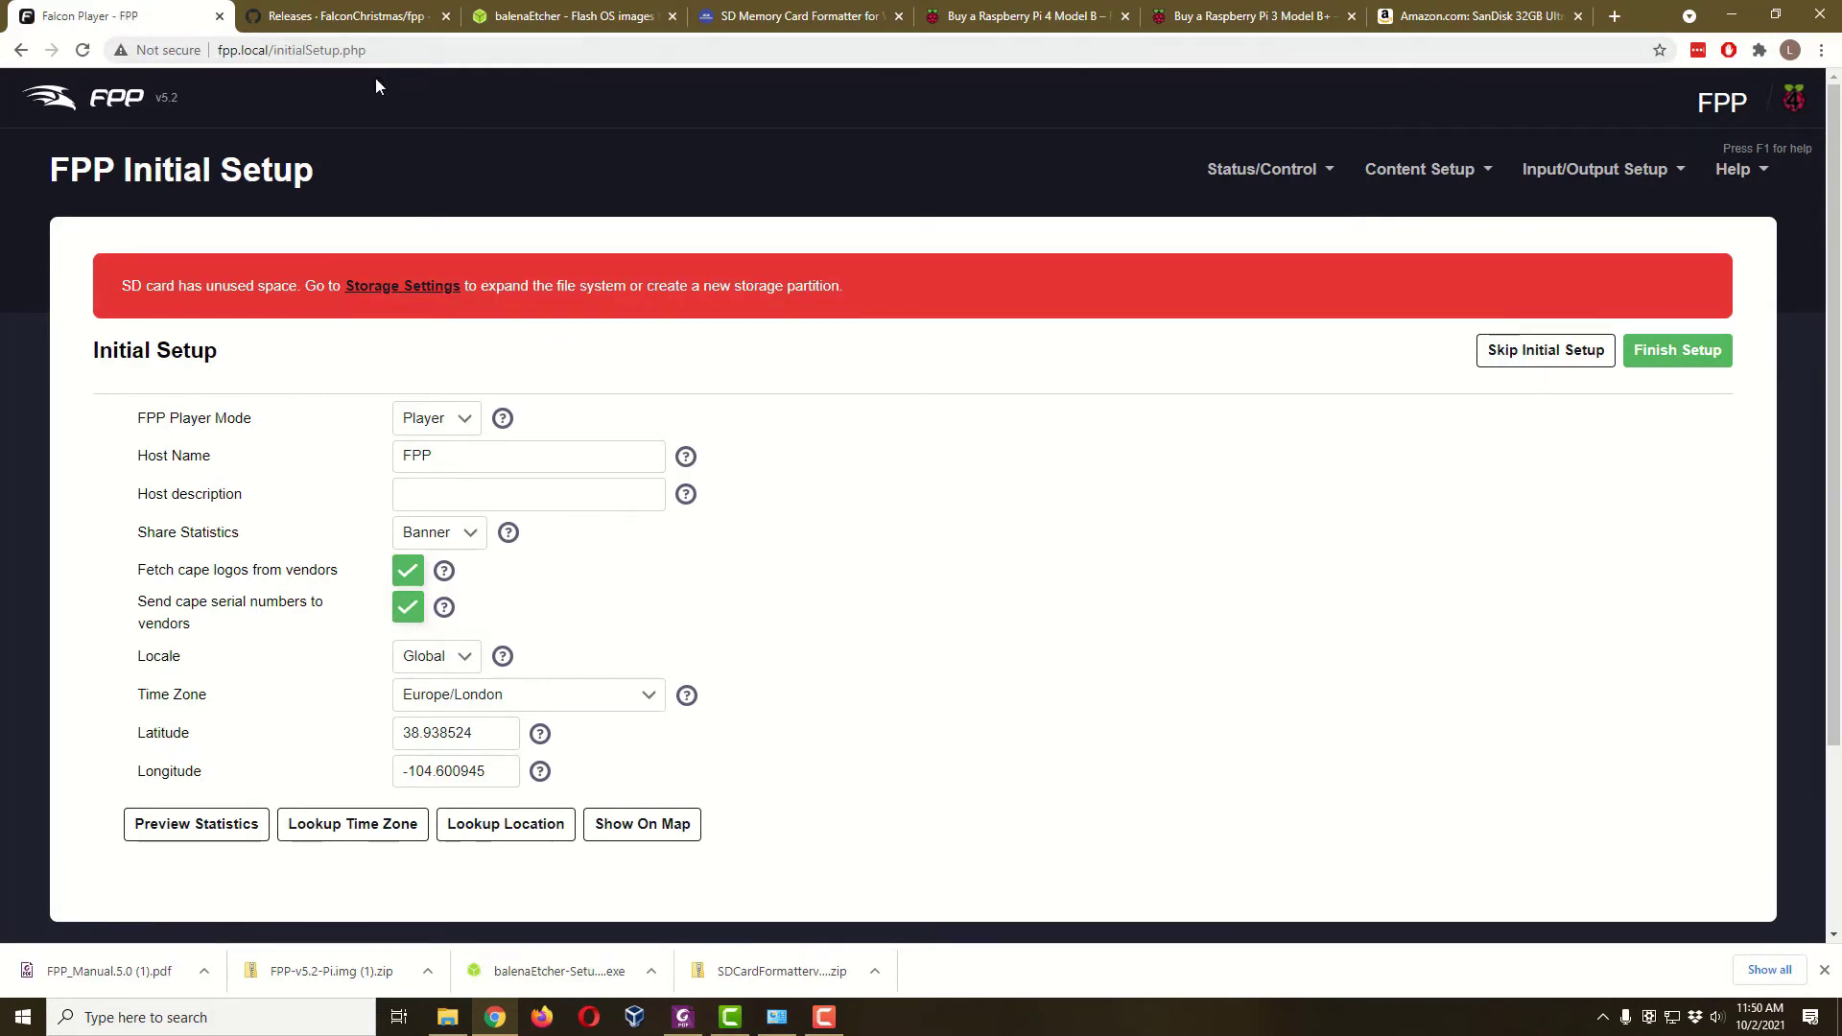
left_click(518, 53)
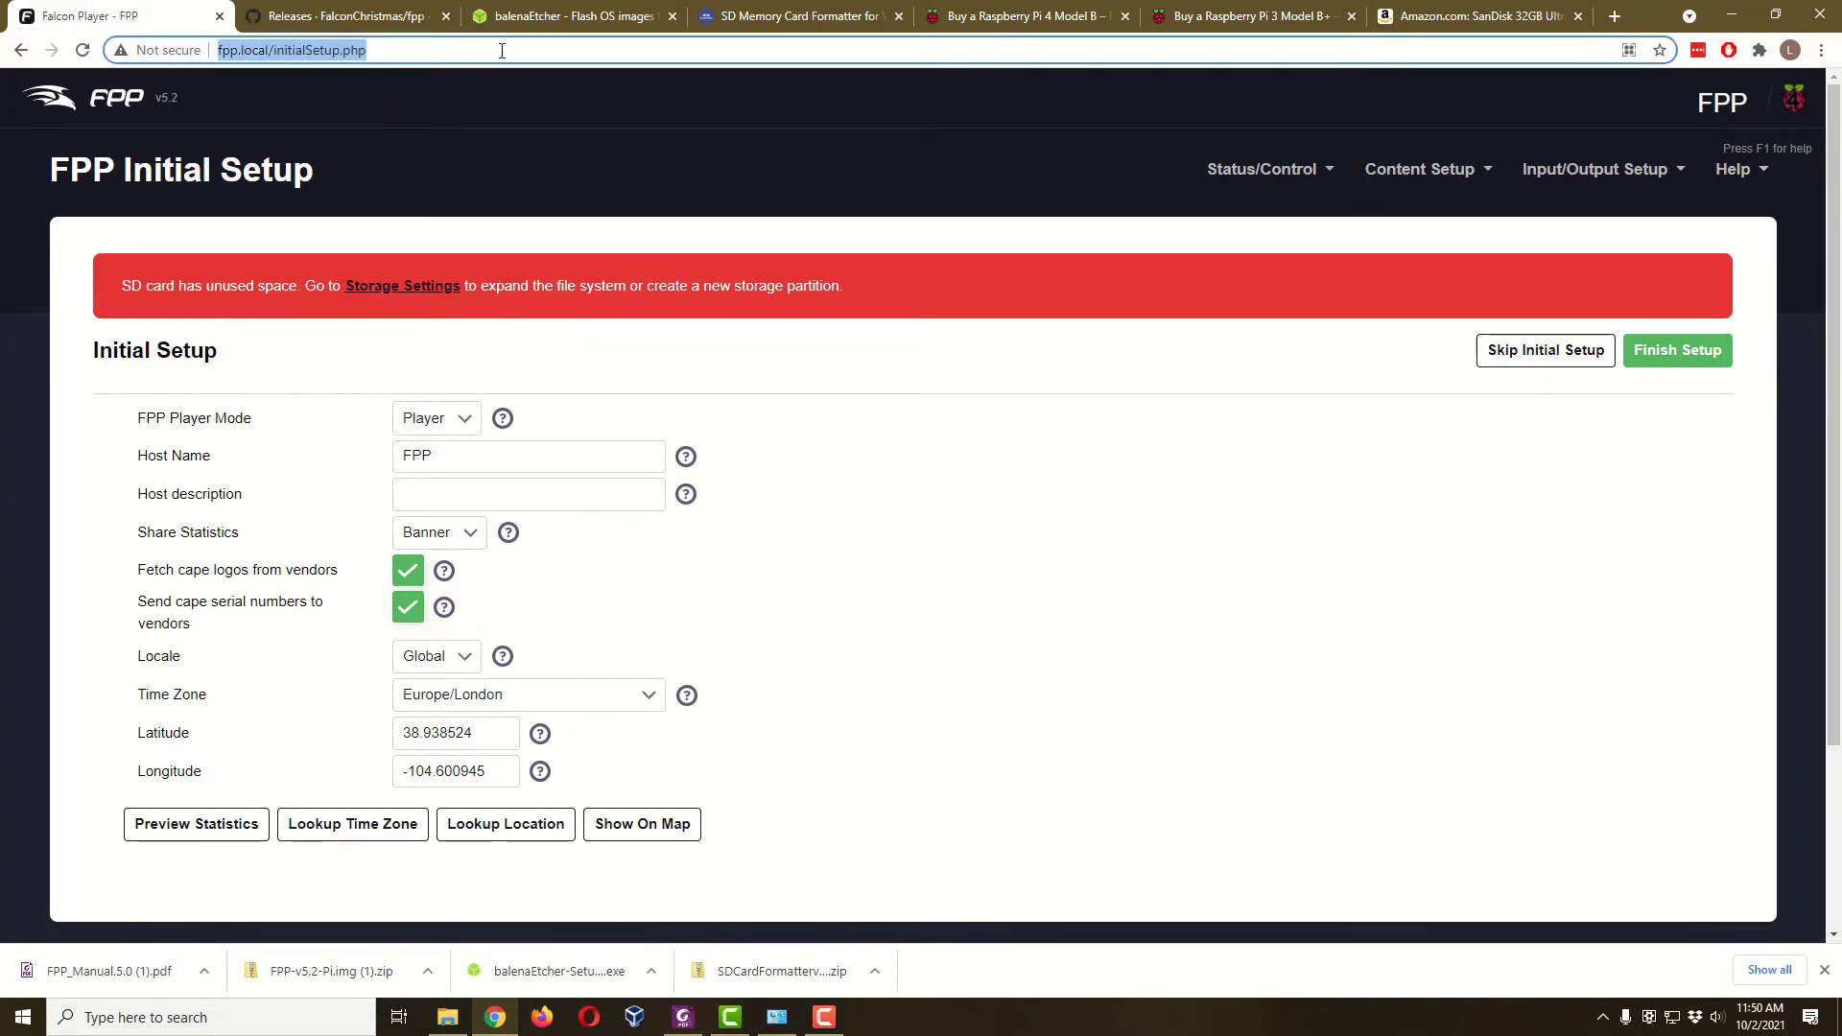
type("ht")
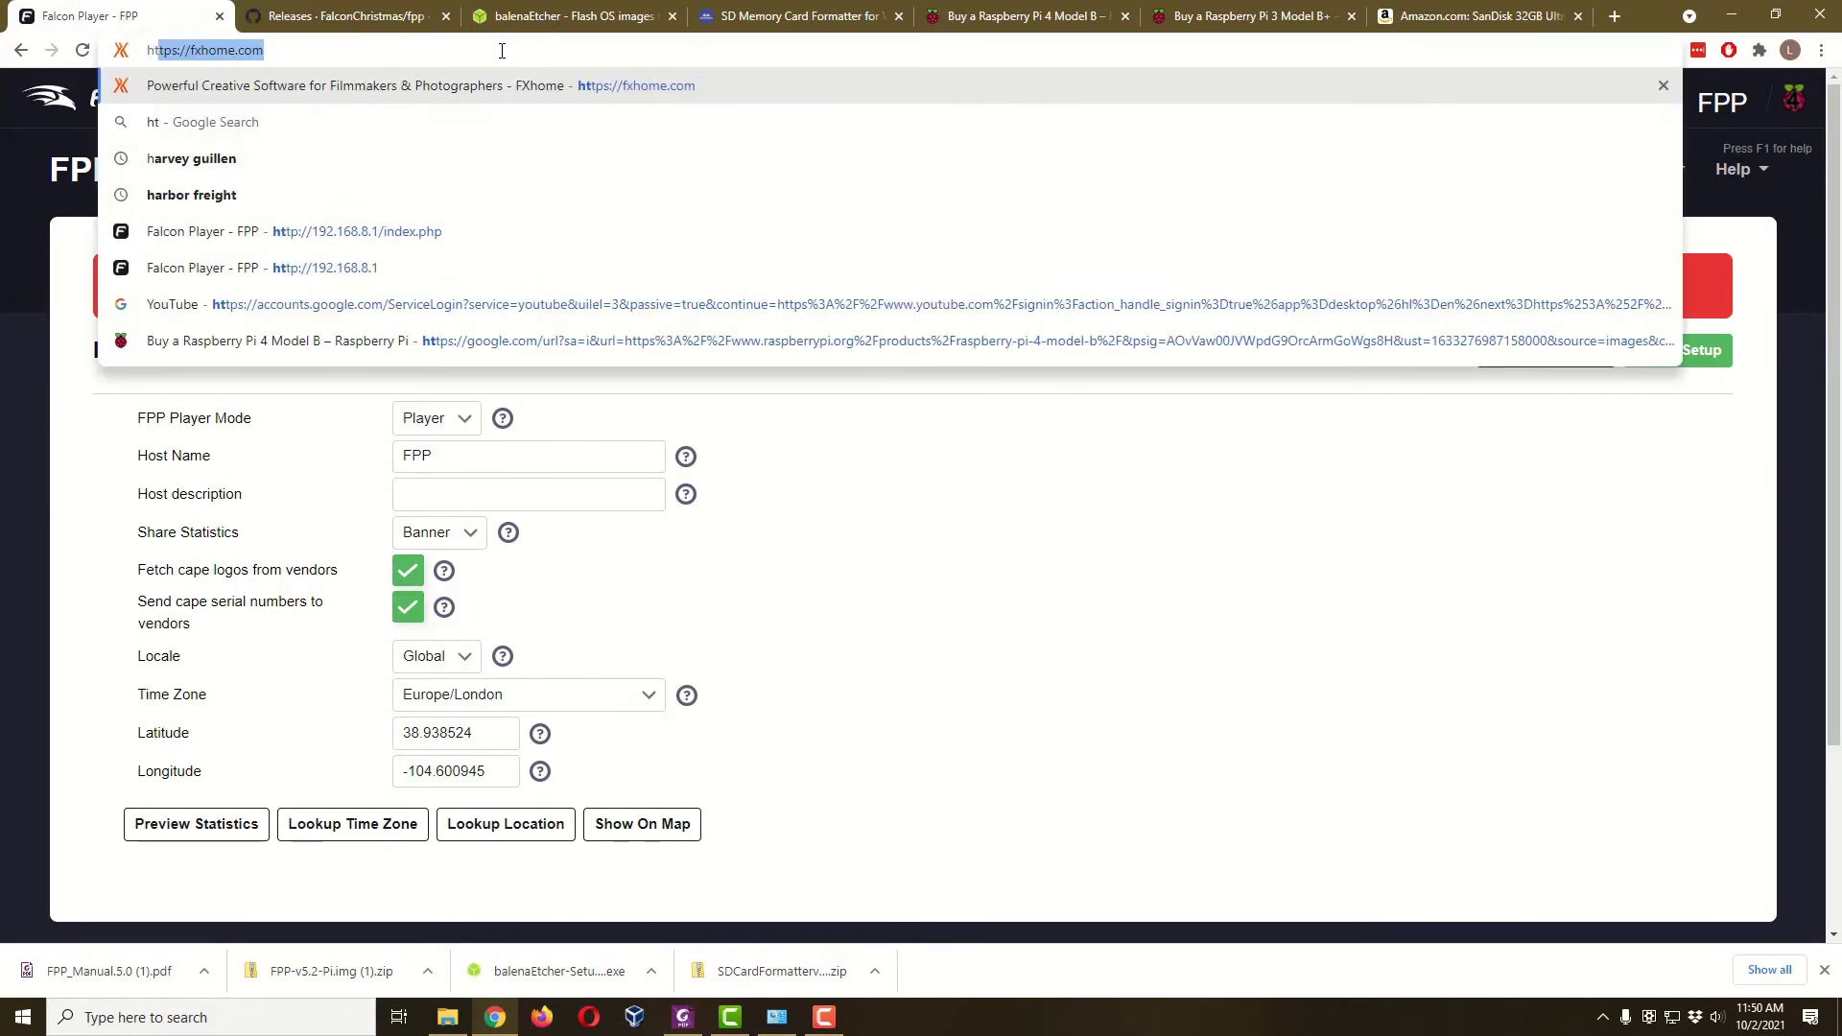
type("tp://")
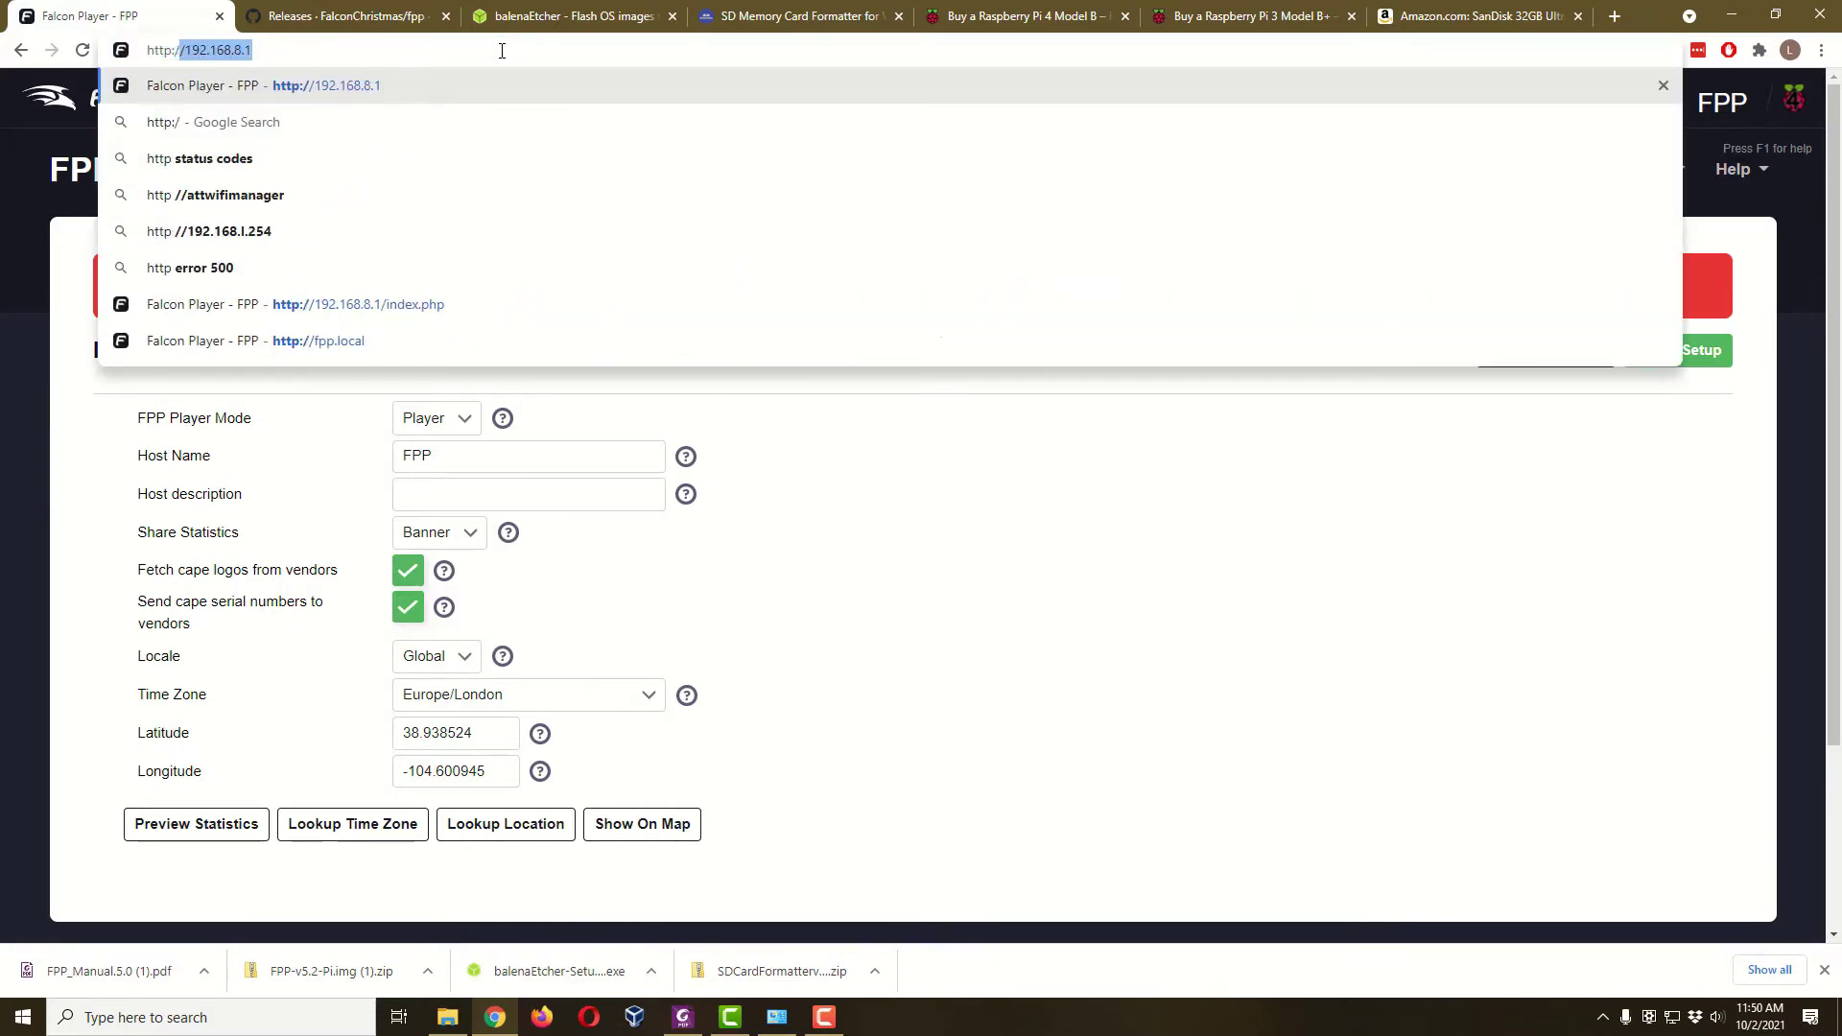
type("fpp")
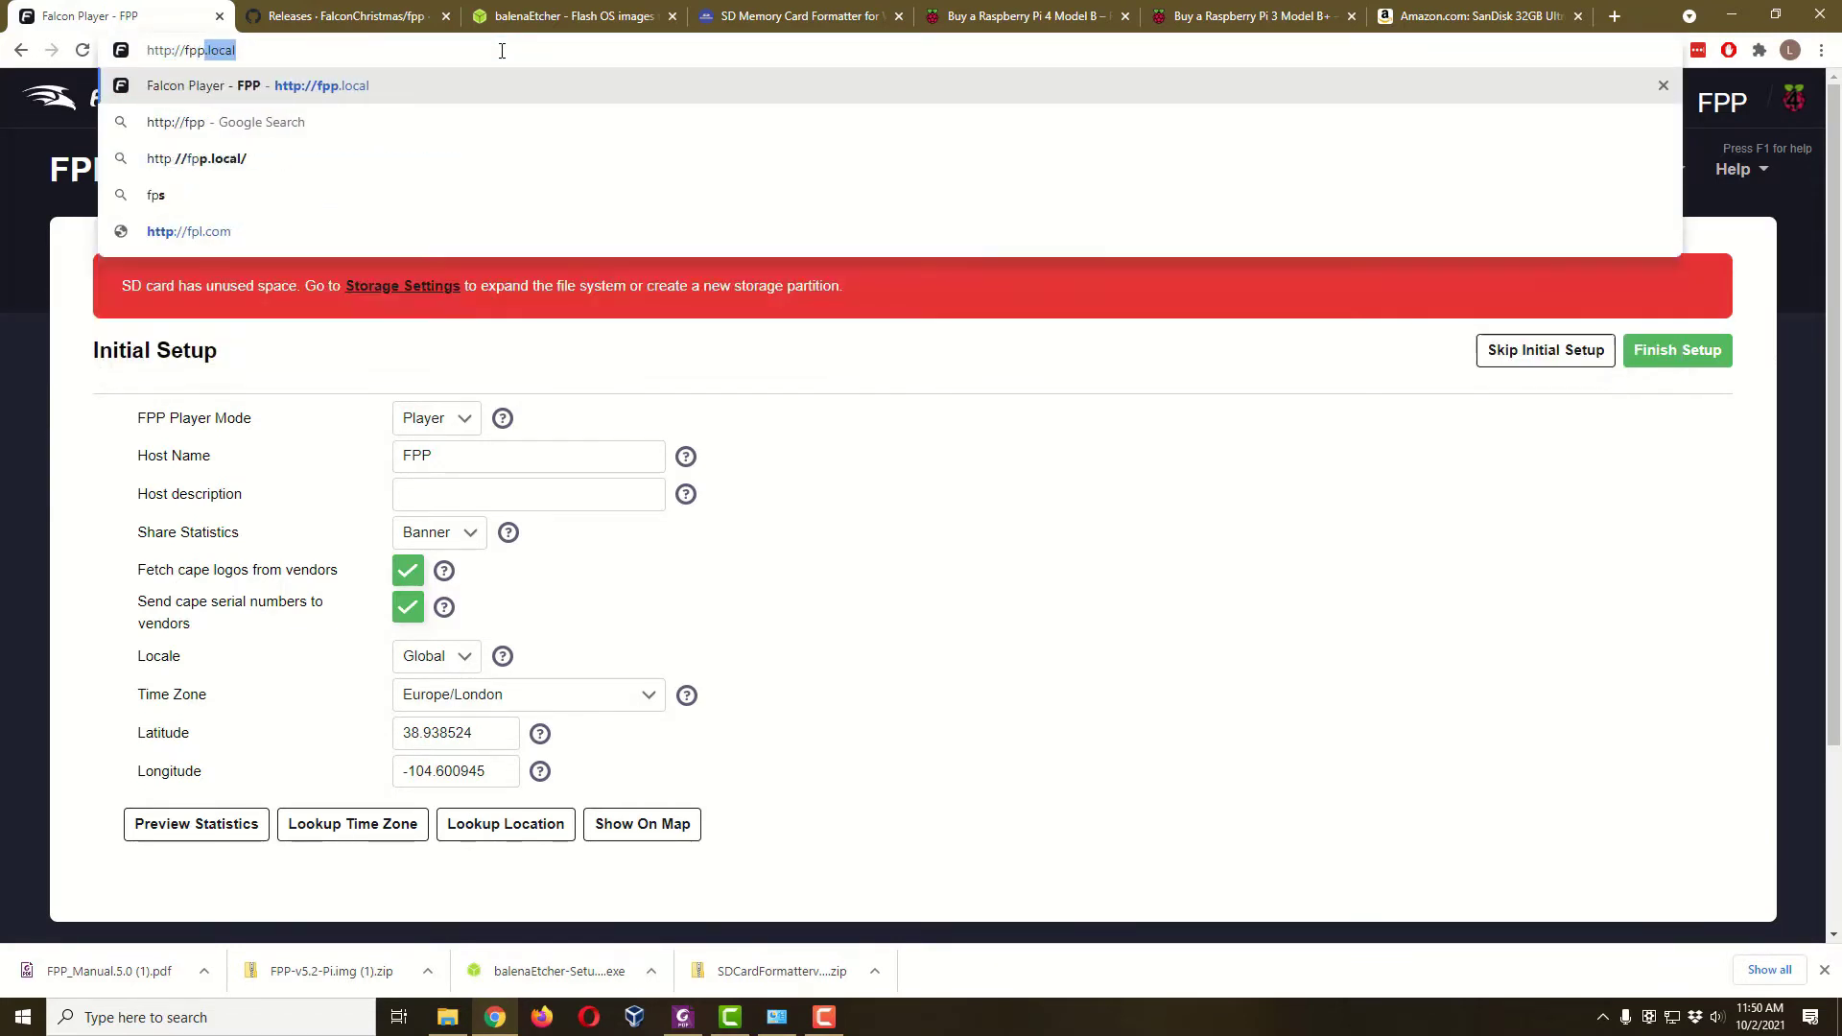
key("Return")
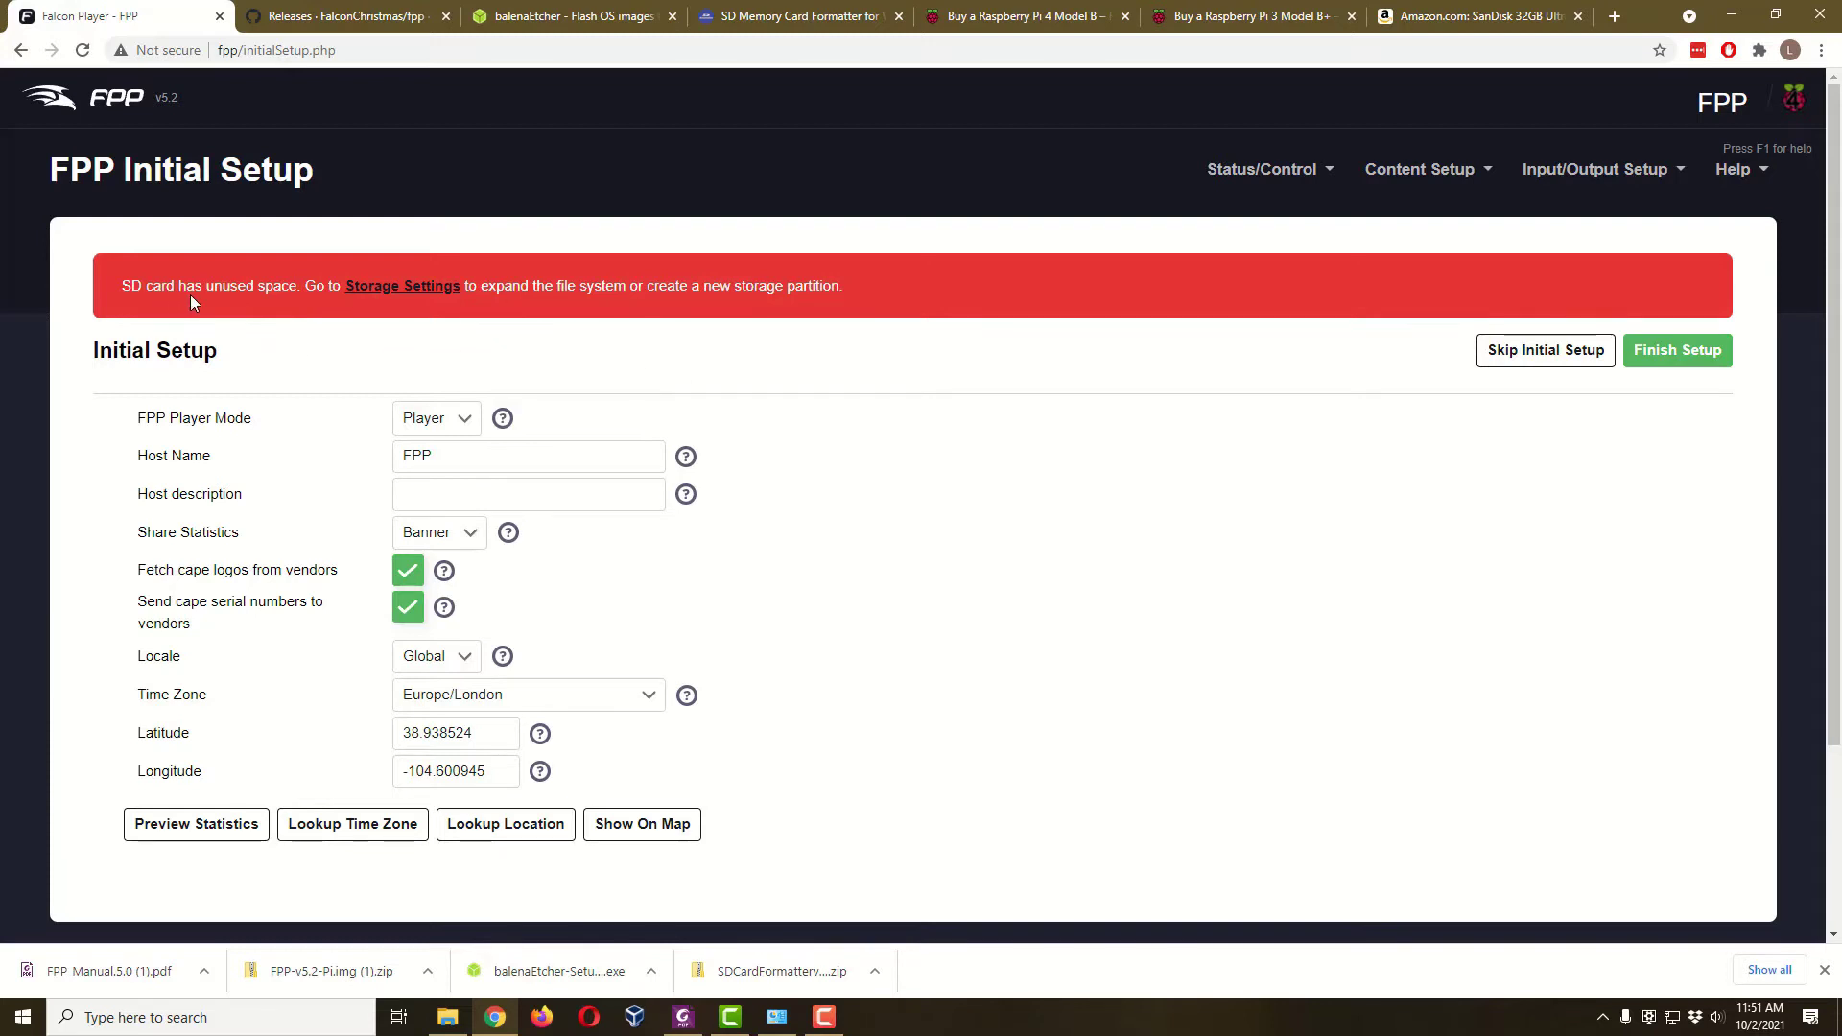
- Grow the filesystem on the SD card from the Storage Settings, accept the required reboot, and close the Storage Expand log
left_click(431, 288)
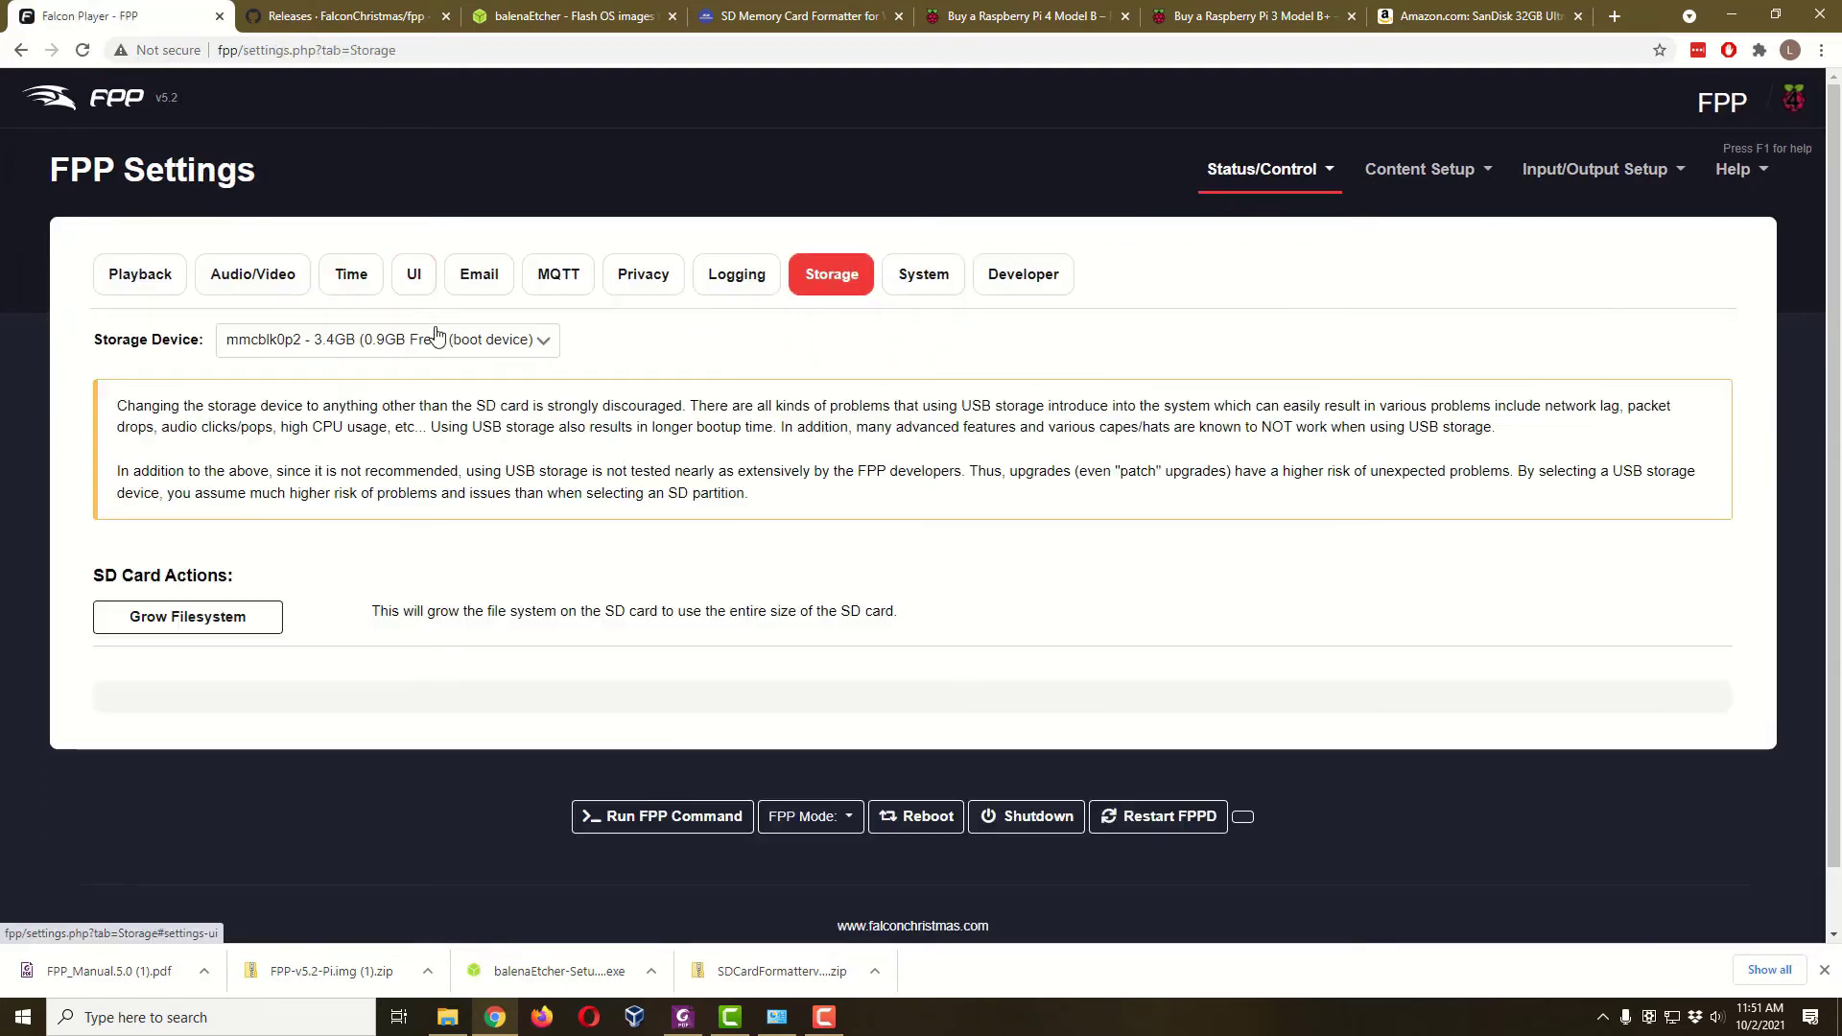
scroll(452, 432, "down", 1)
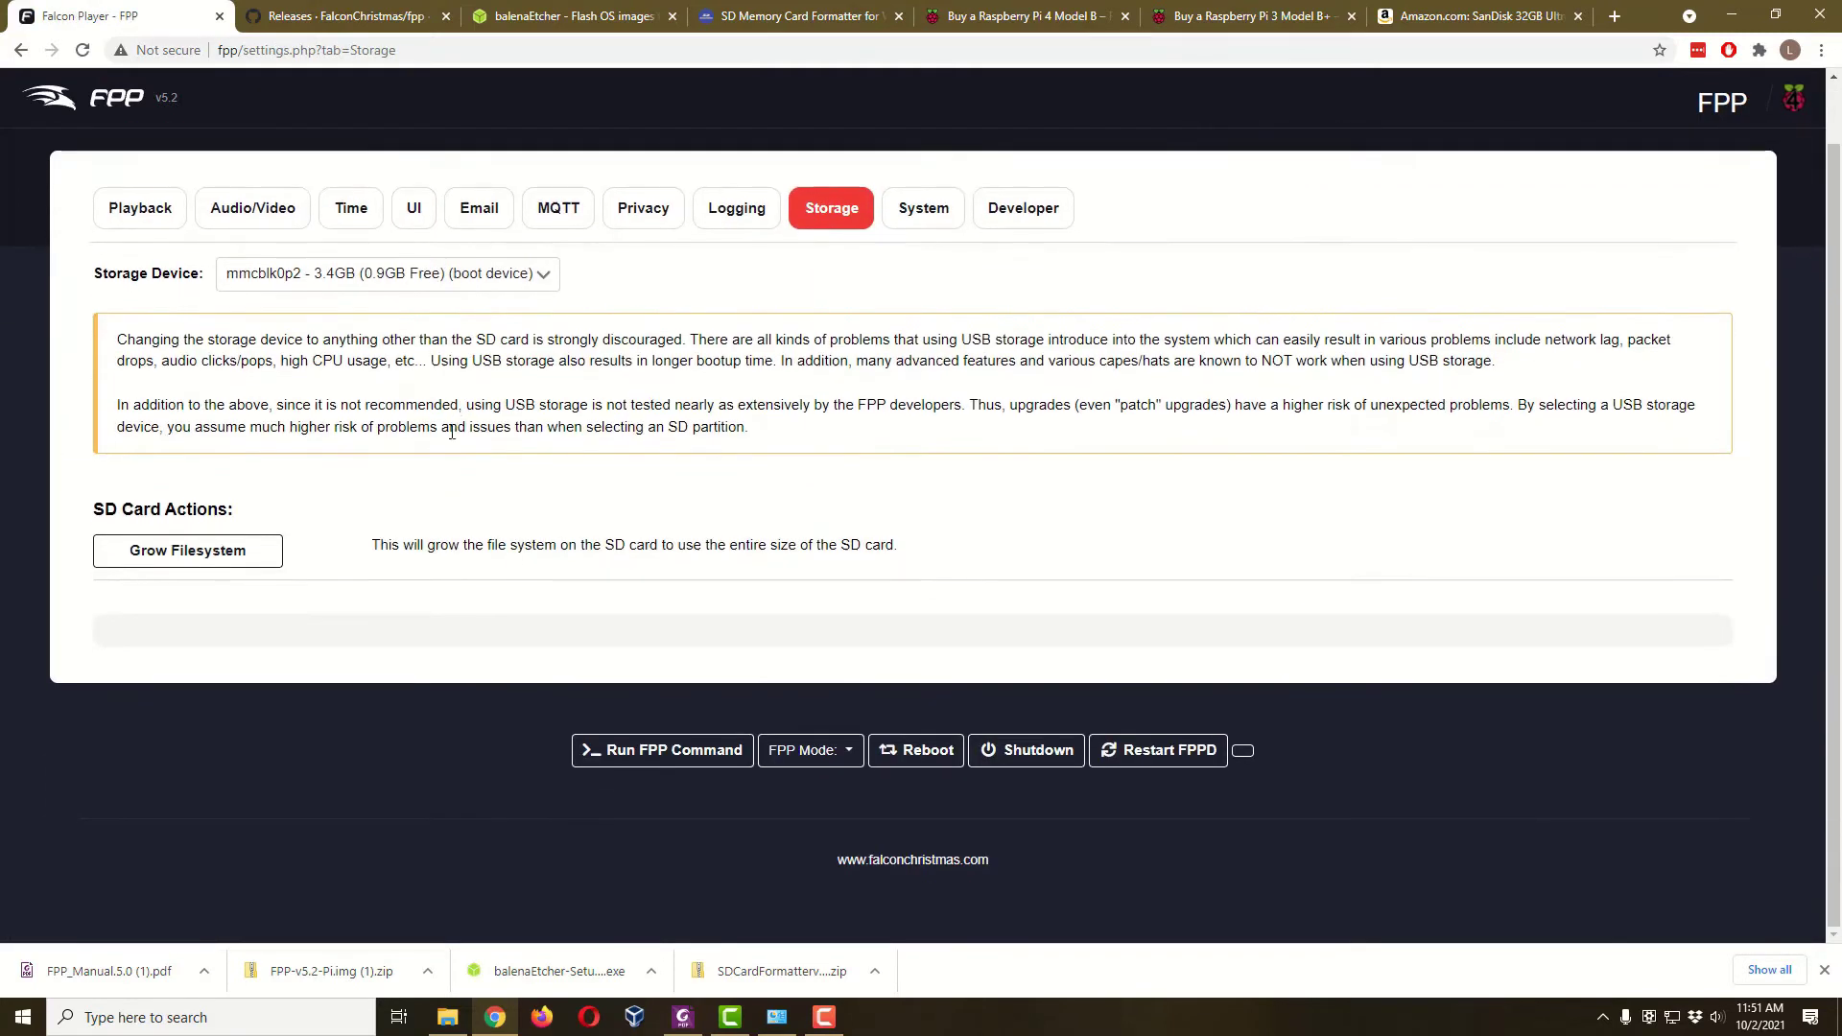
left_click(226, 562)
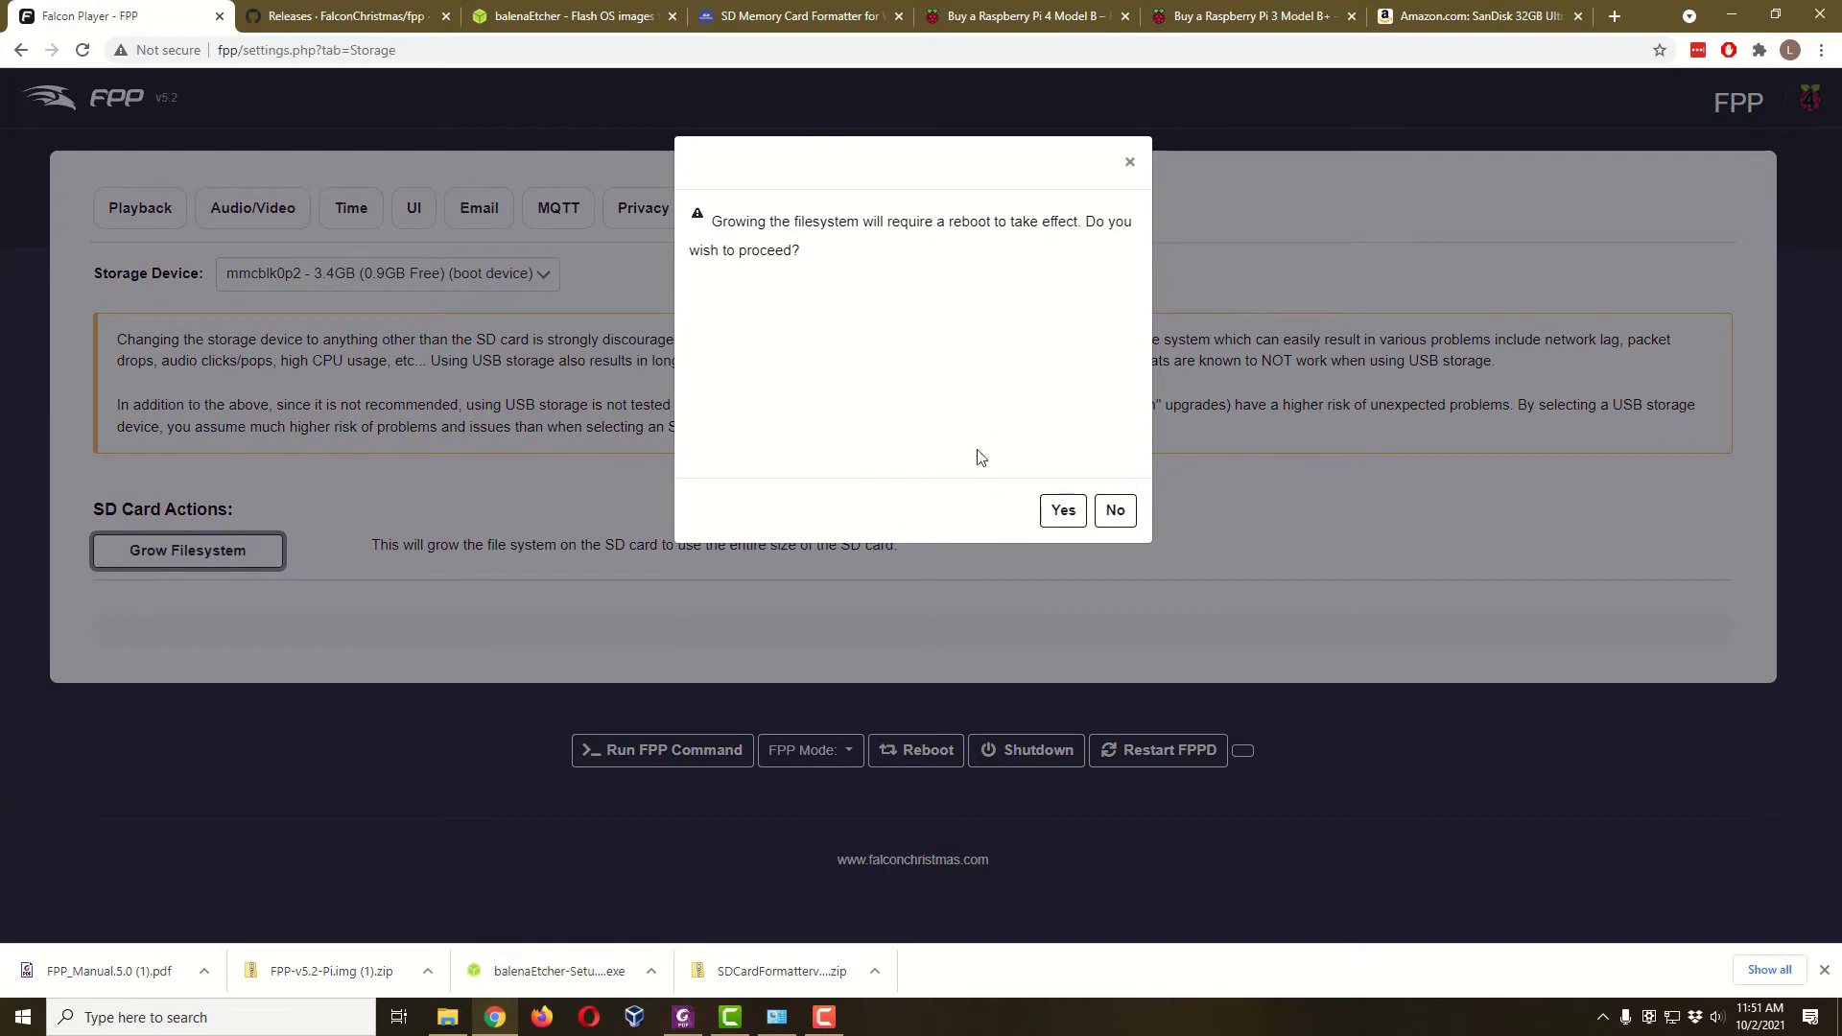
left_click(1061, 511)
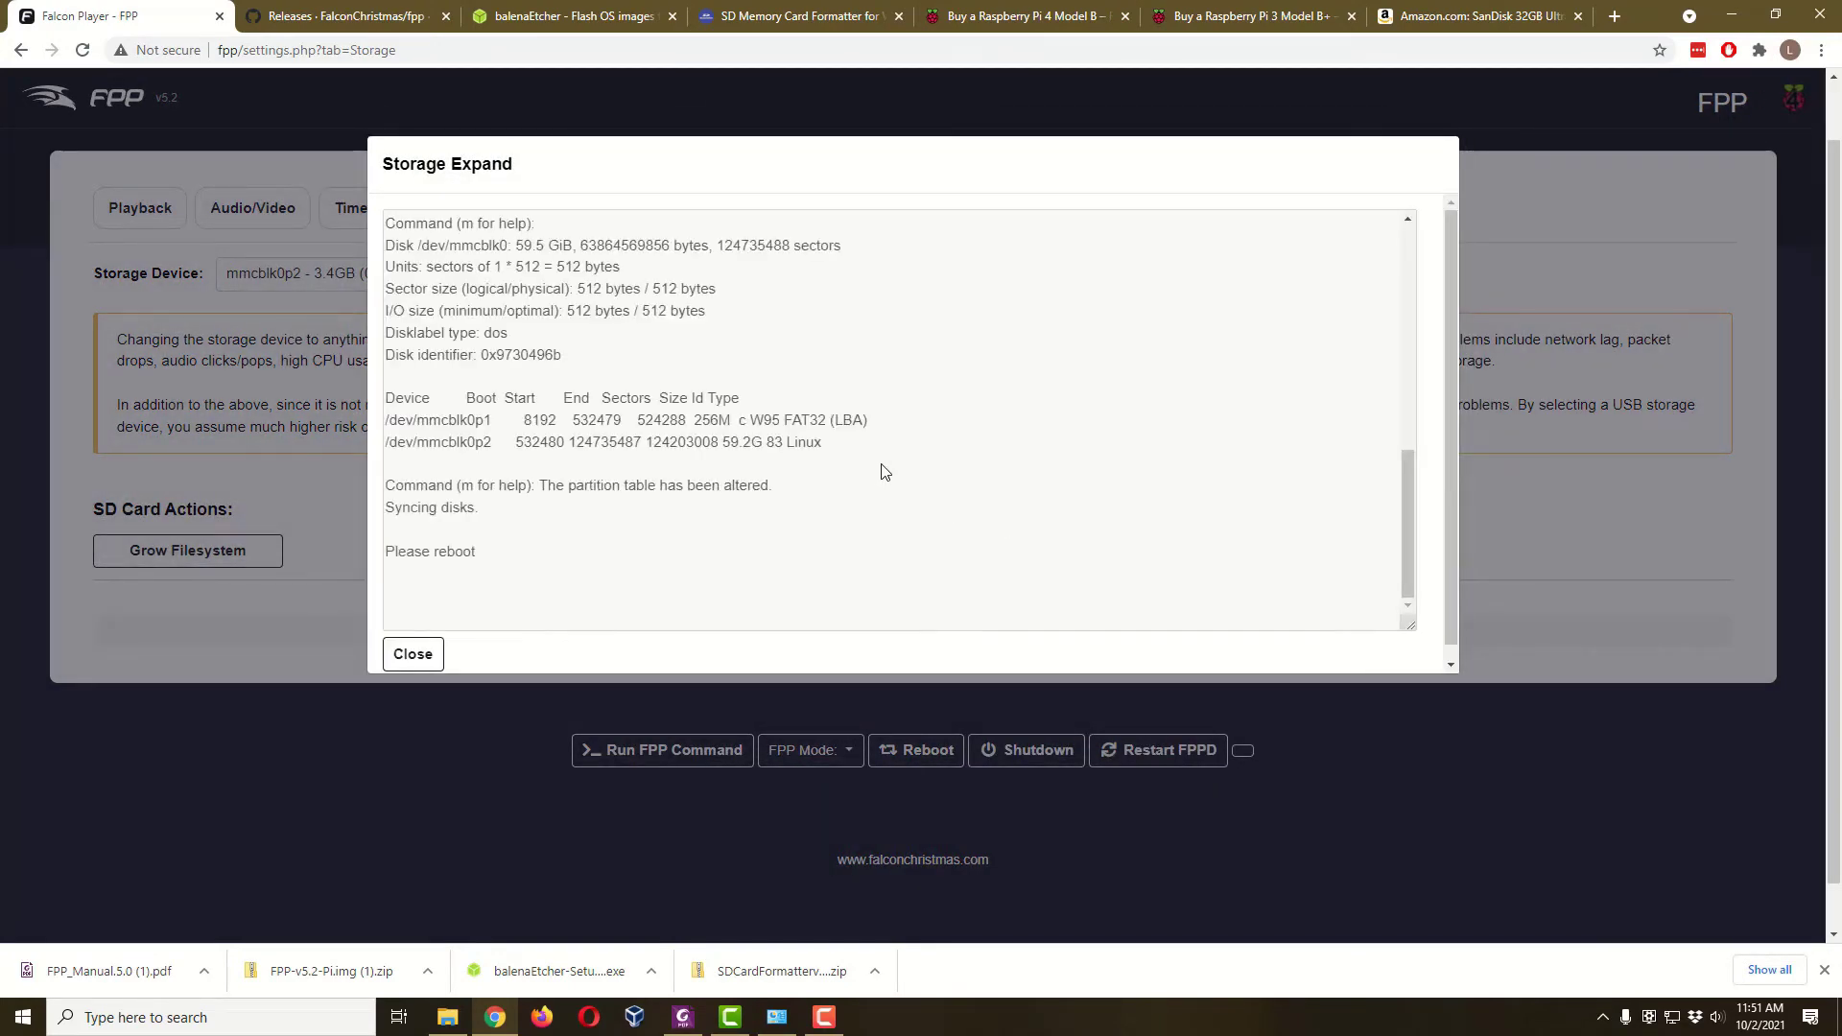
left_click(413, 654)
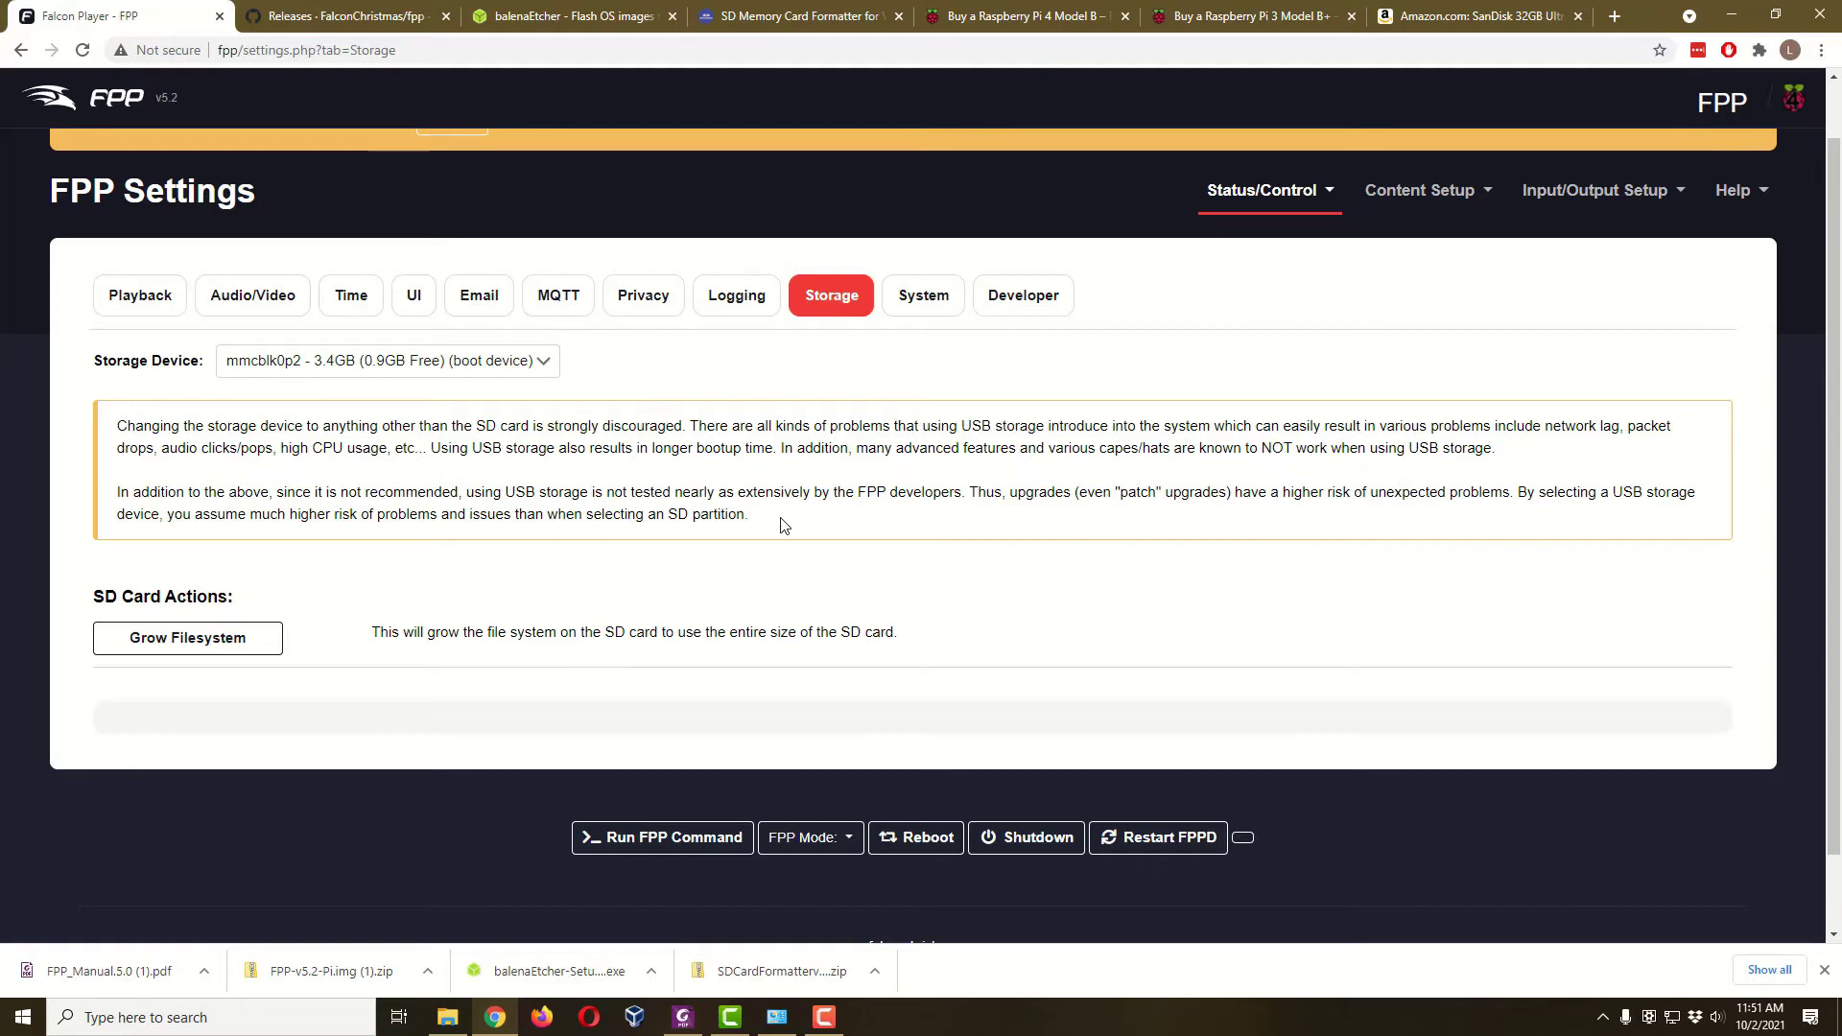
- Reboot the Falcon Player to apply the changed base configuration, and confirm the reboot
scroll(853, 461, "up", 1)
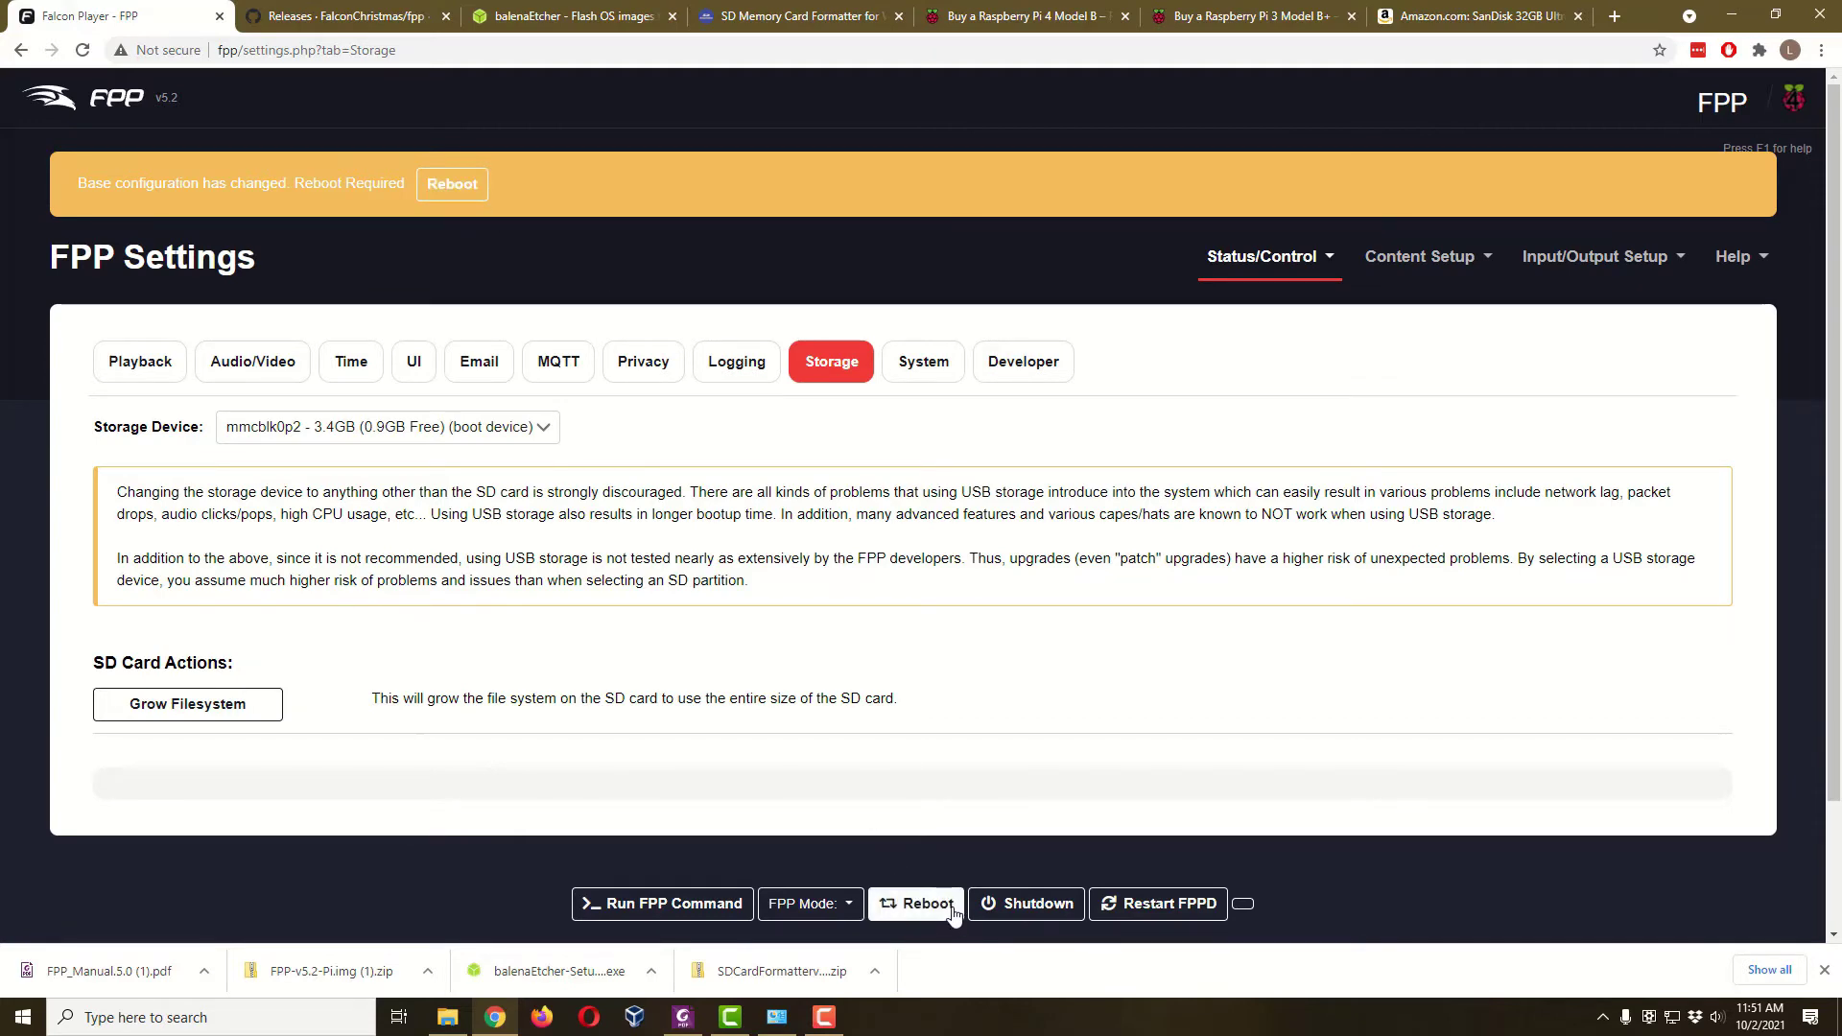
left_click(452, 183)
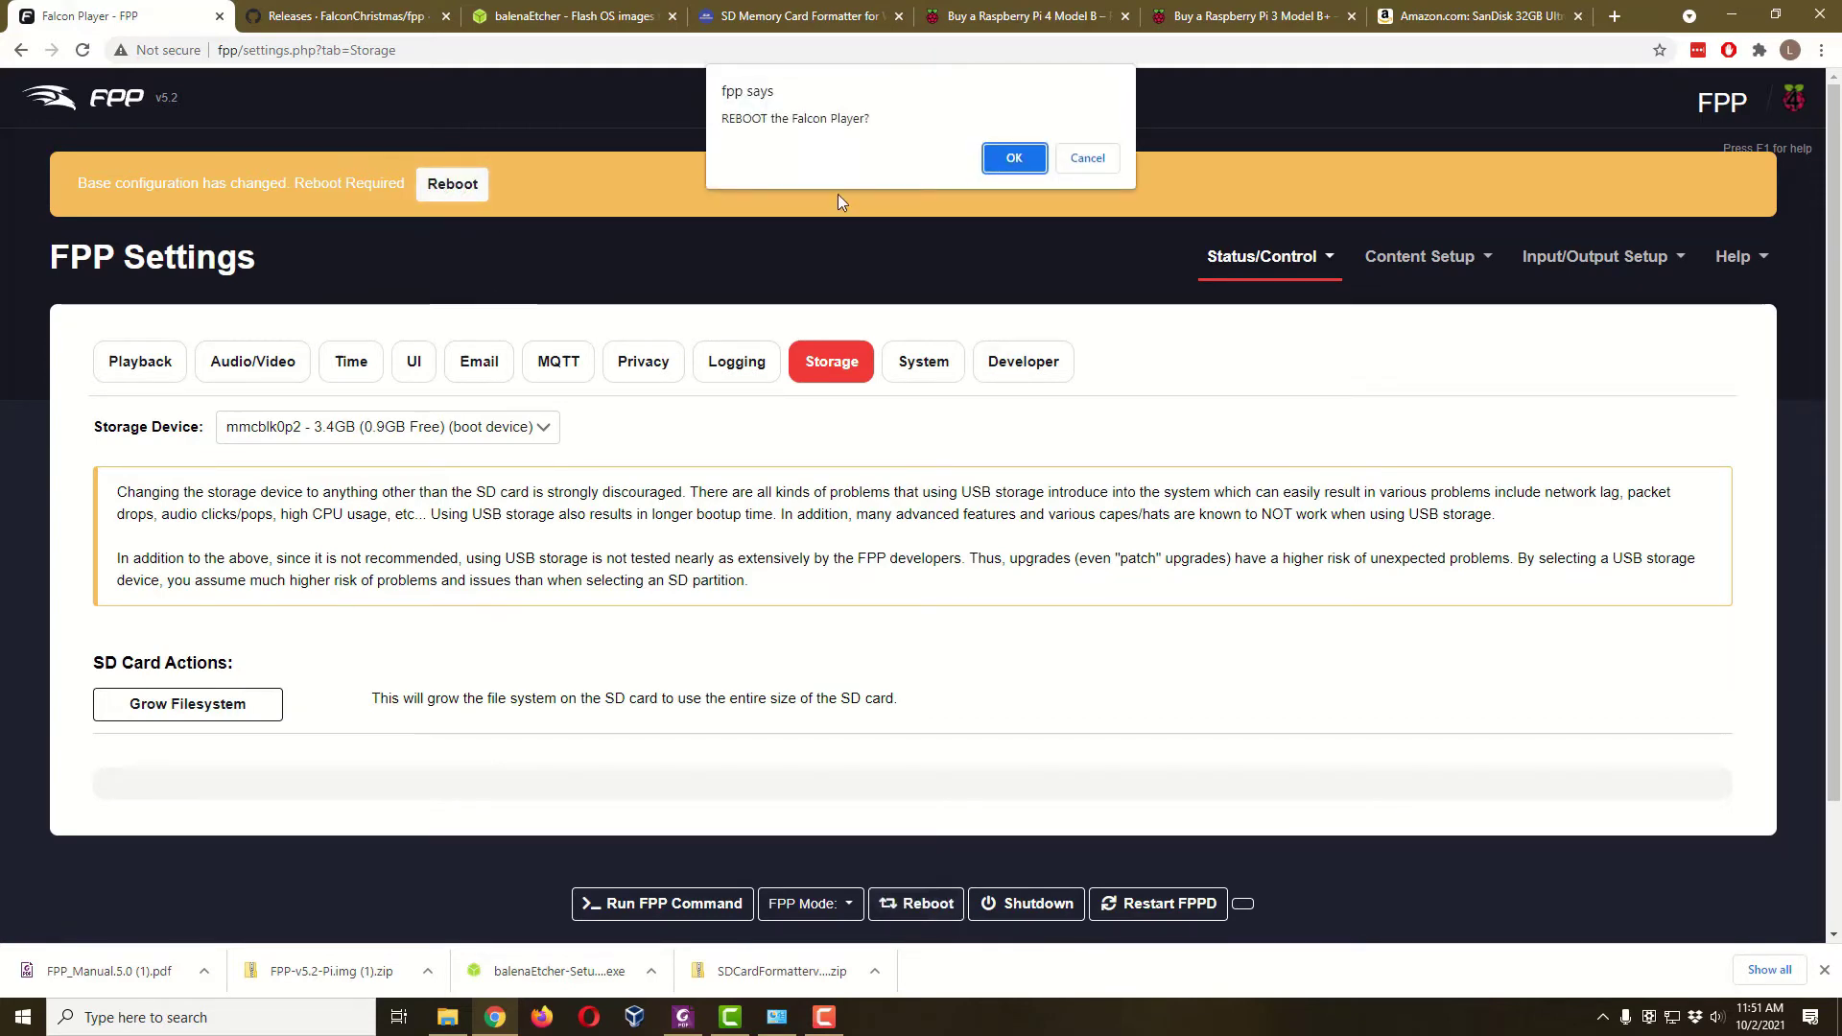
left_click(1020, 160)
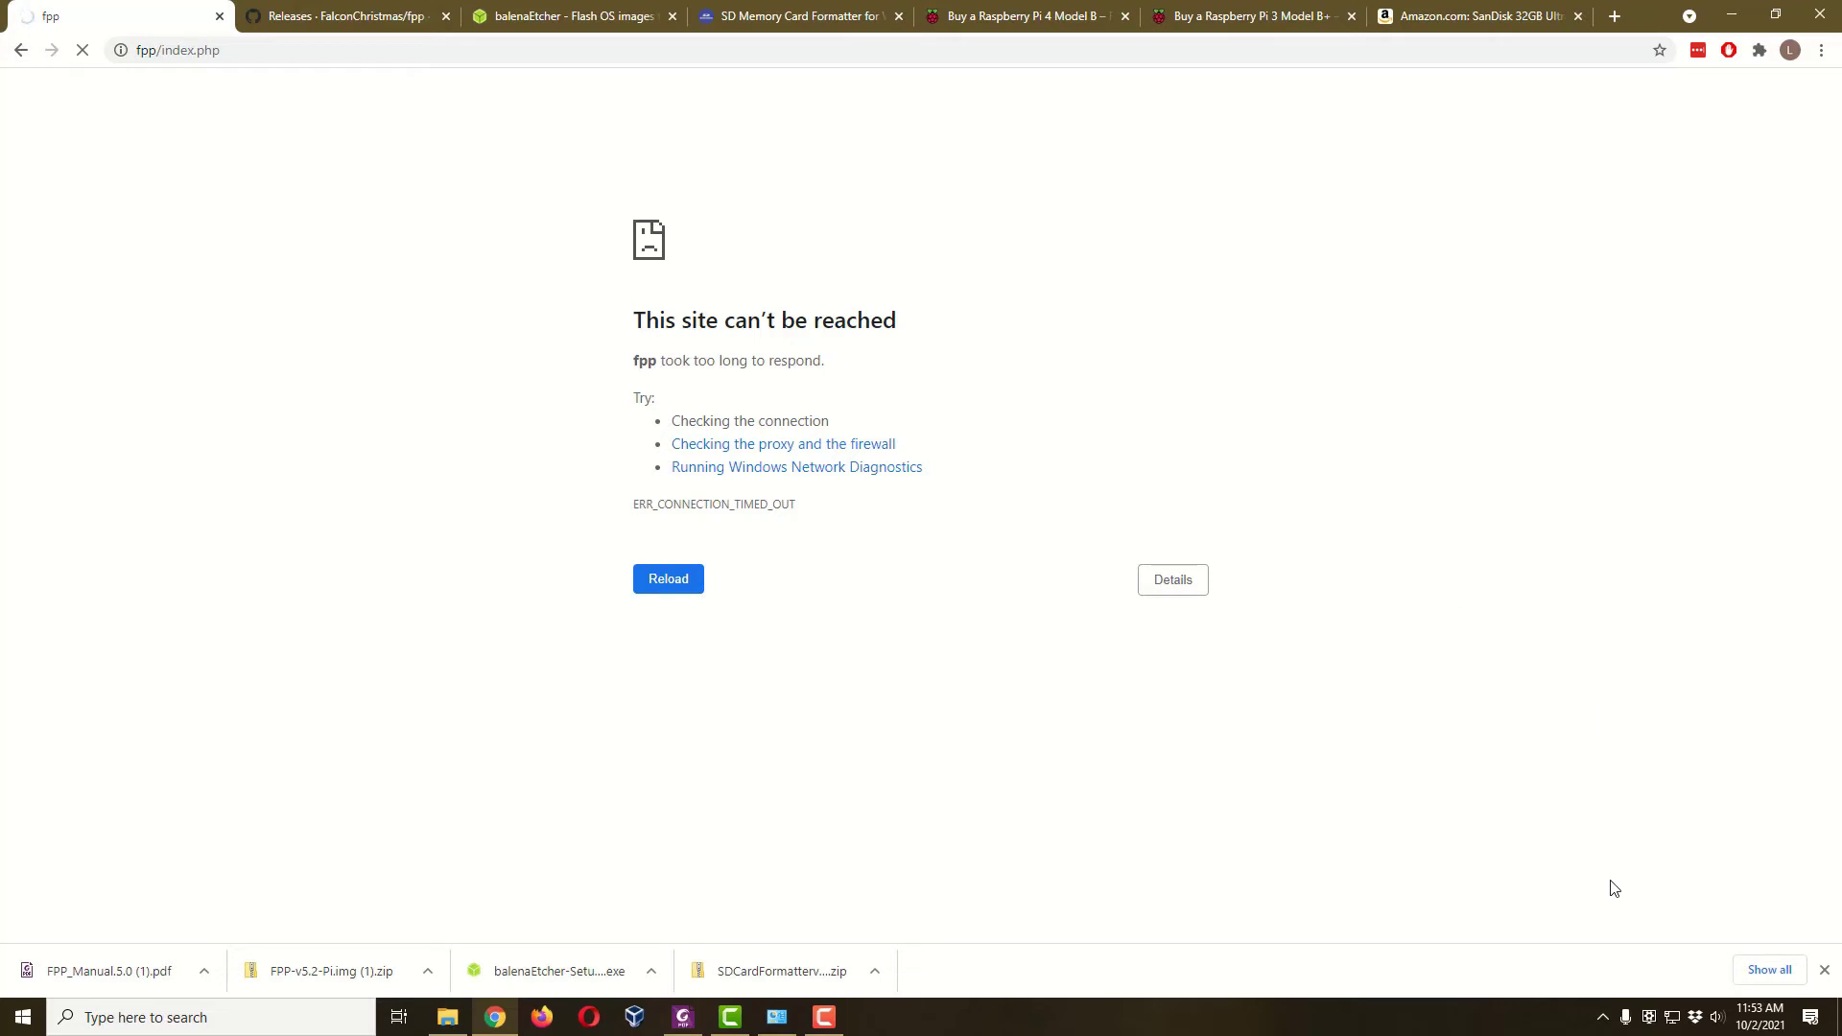
- Reconnect the computer to the FPP Wi-Fi network and dismiss the network list
left_click(1670, 1018)
left_click(1567, 548)
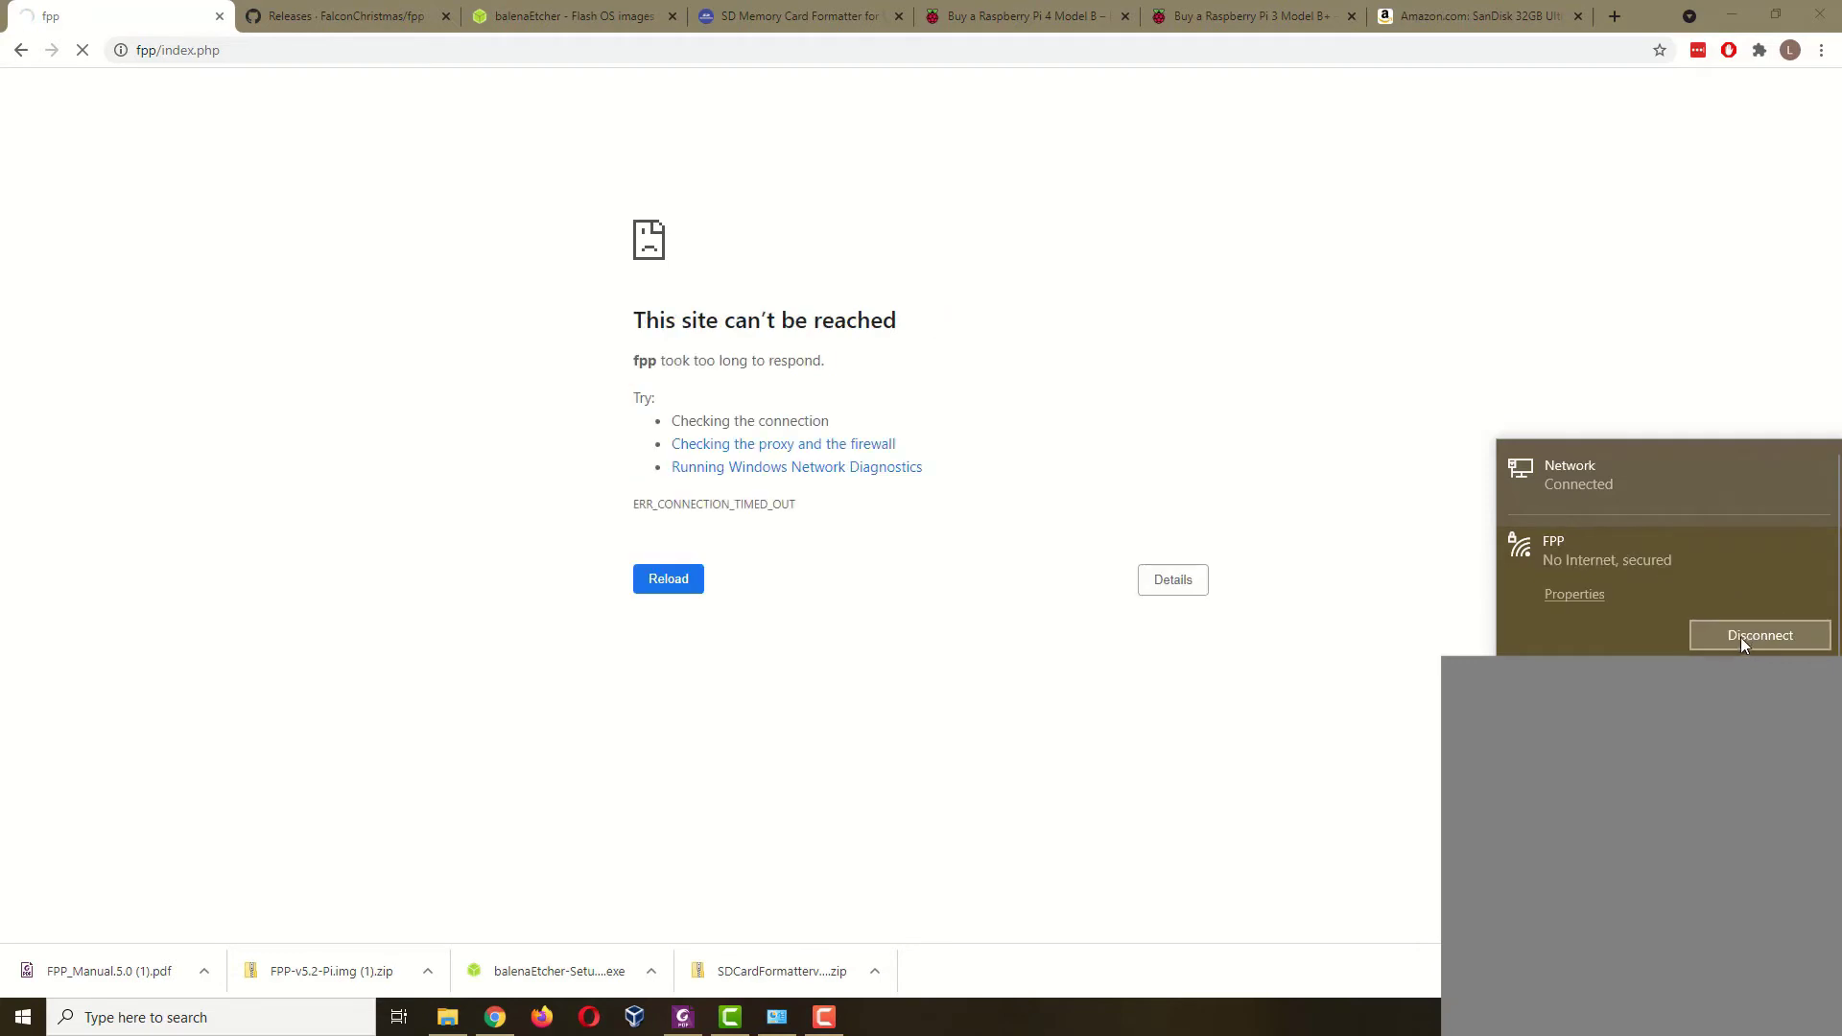
left_click(670, 594)
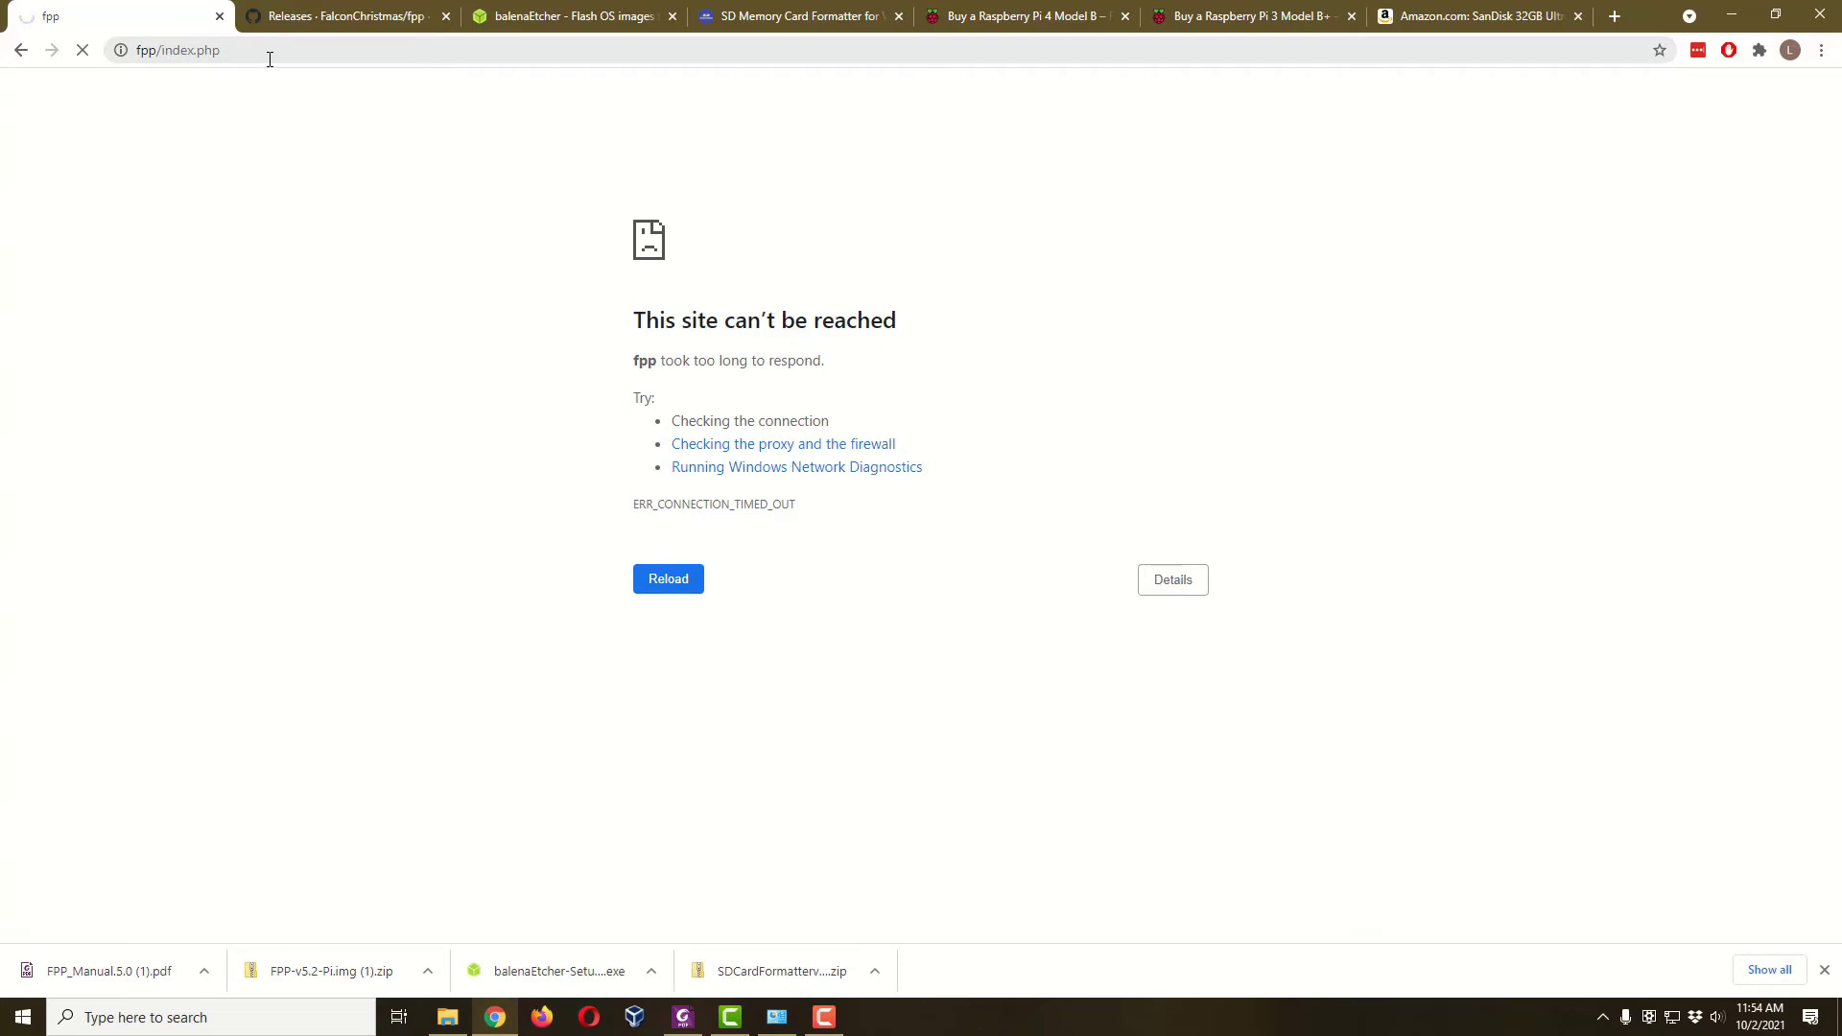
- Reopen the Falcon Player web interface at 192.168.8.1
left_click(269, 60)
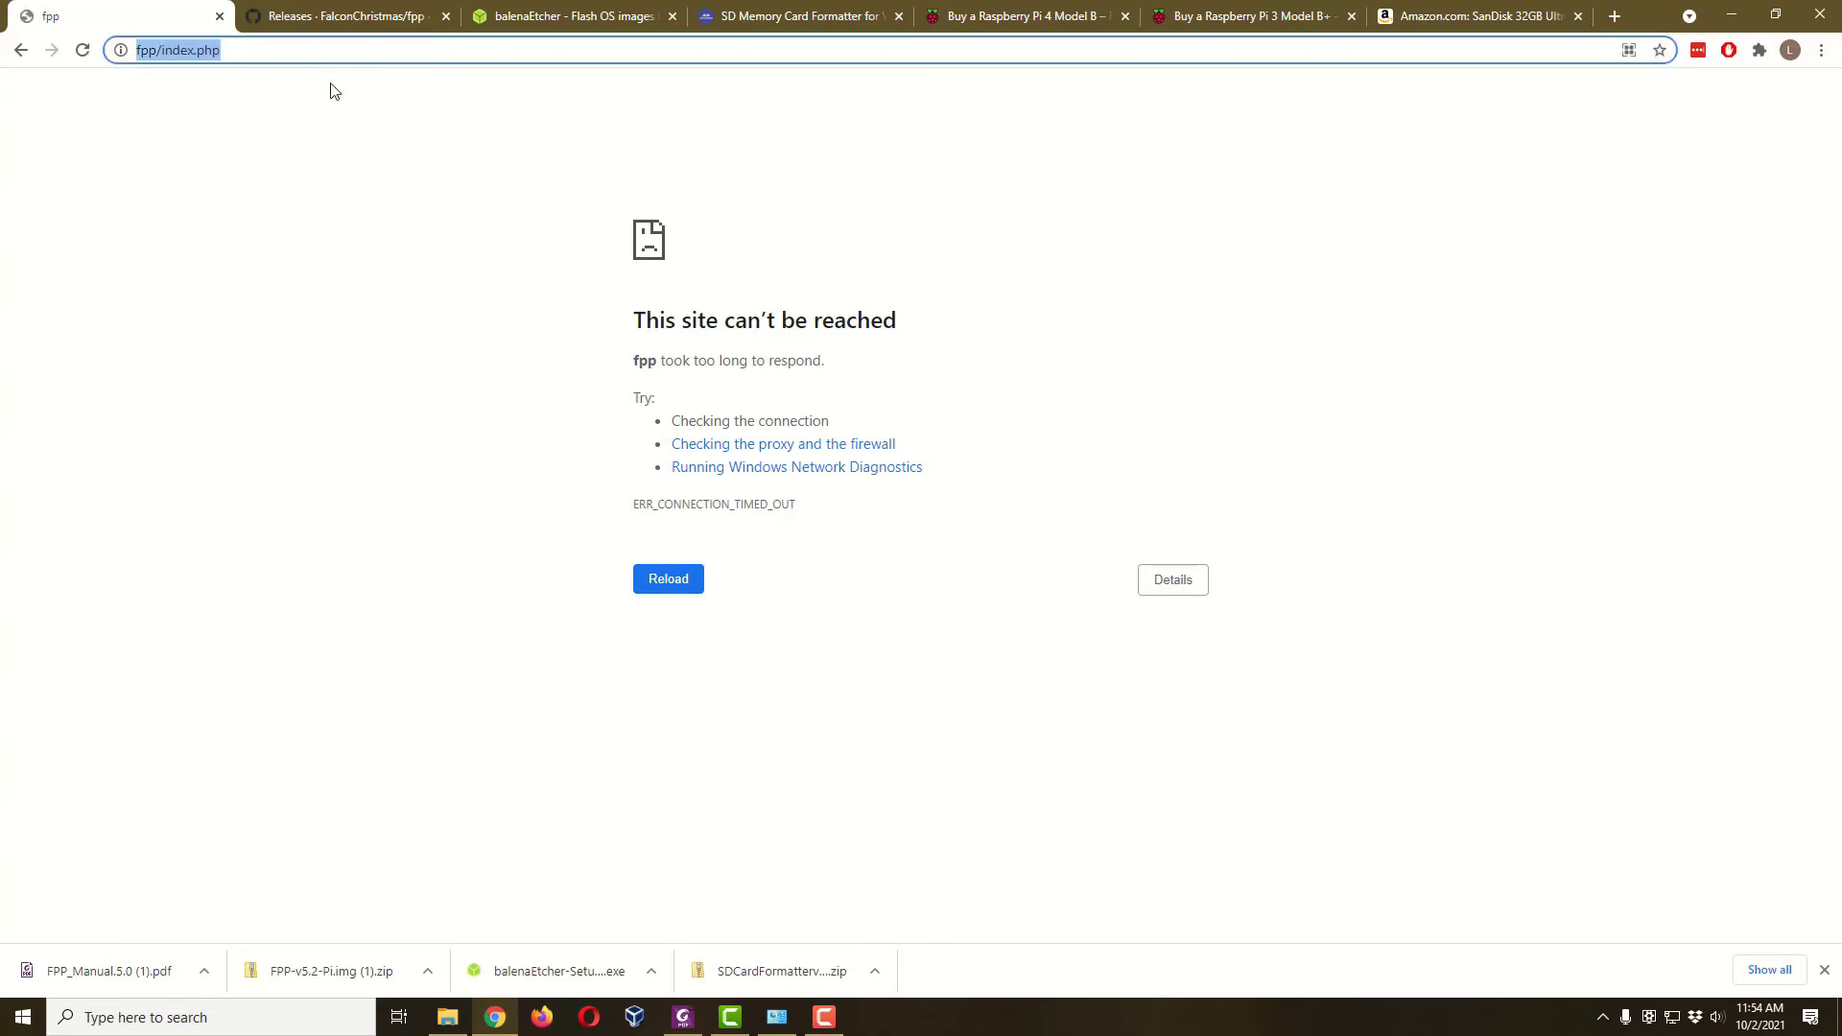
type("192.168.8.1")
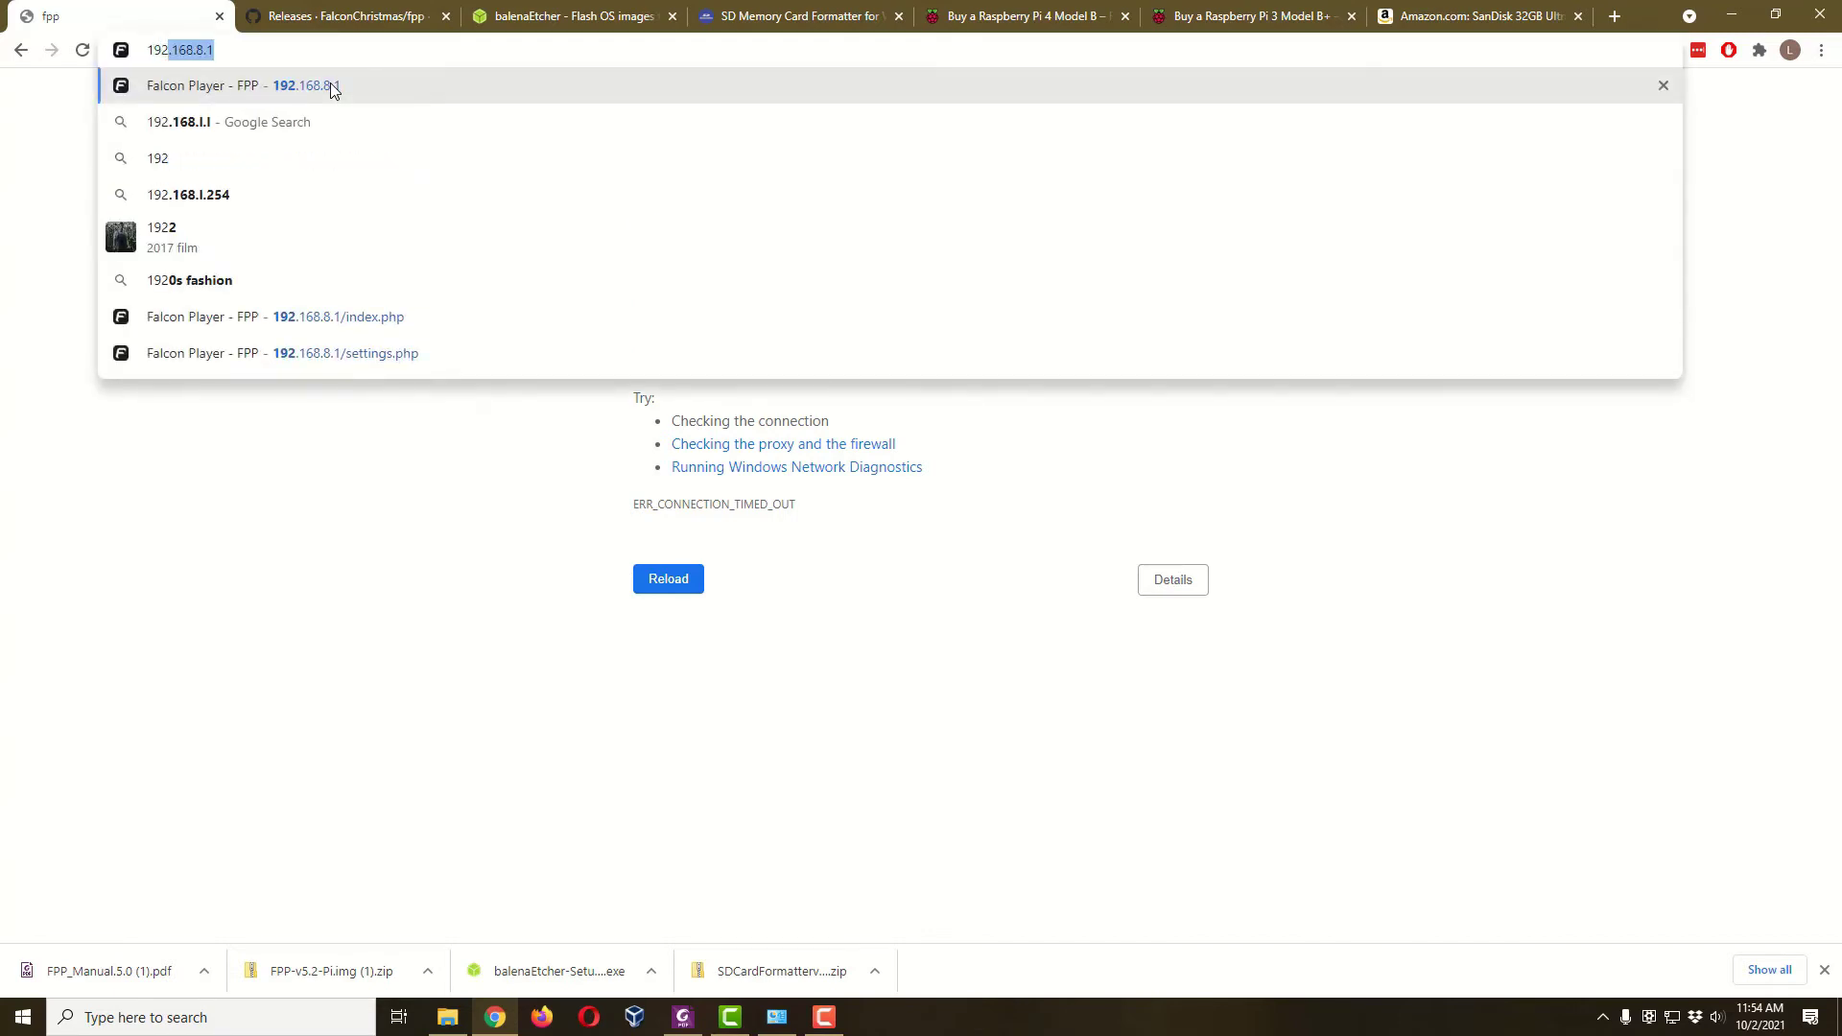
key("Return")
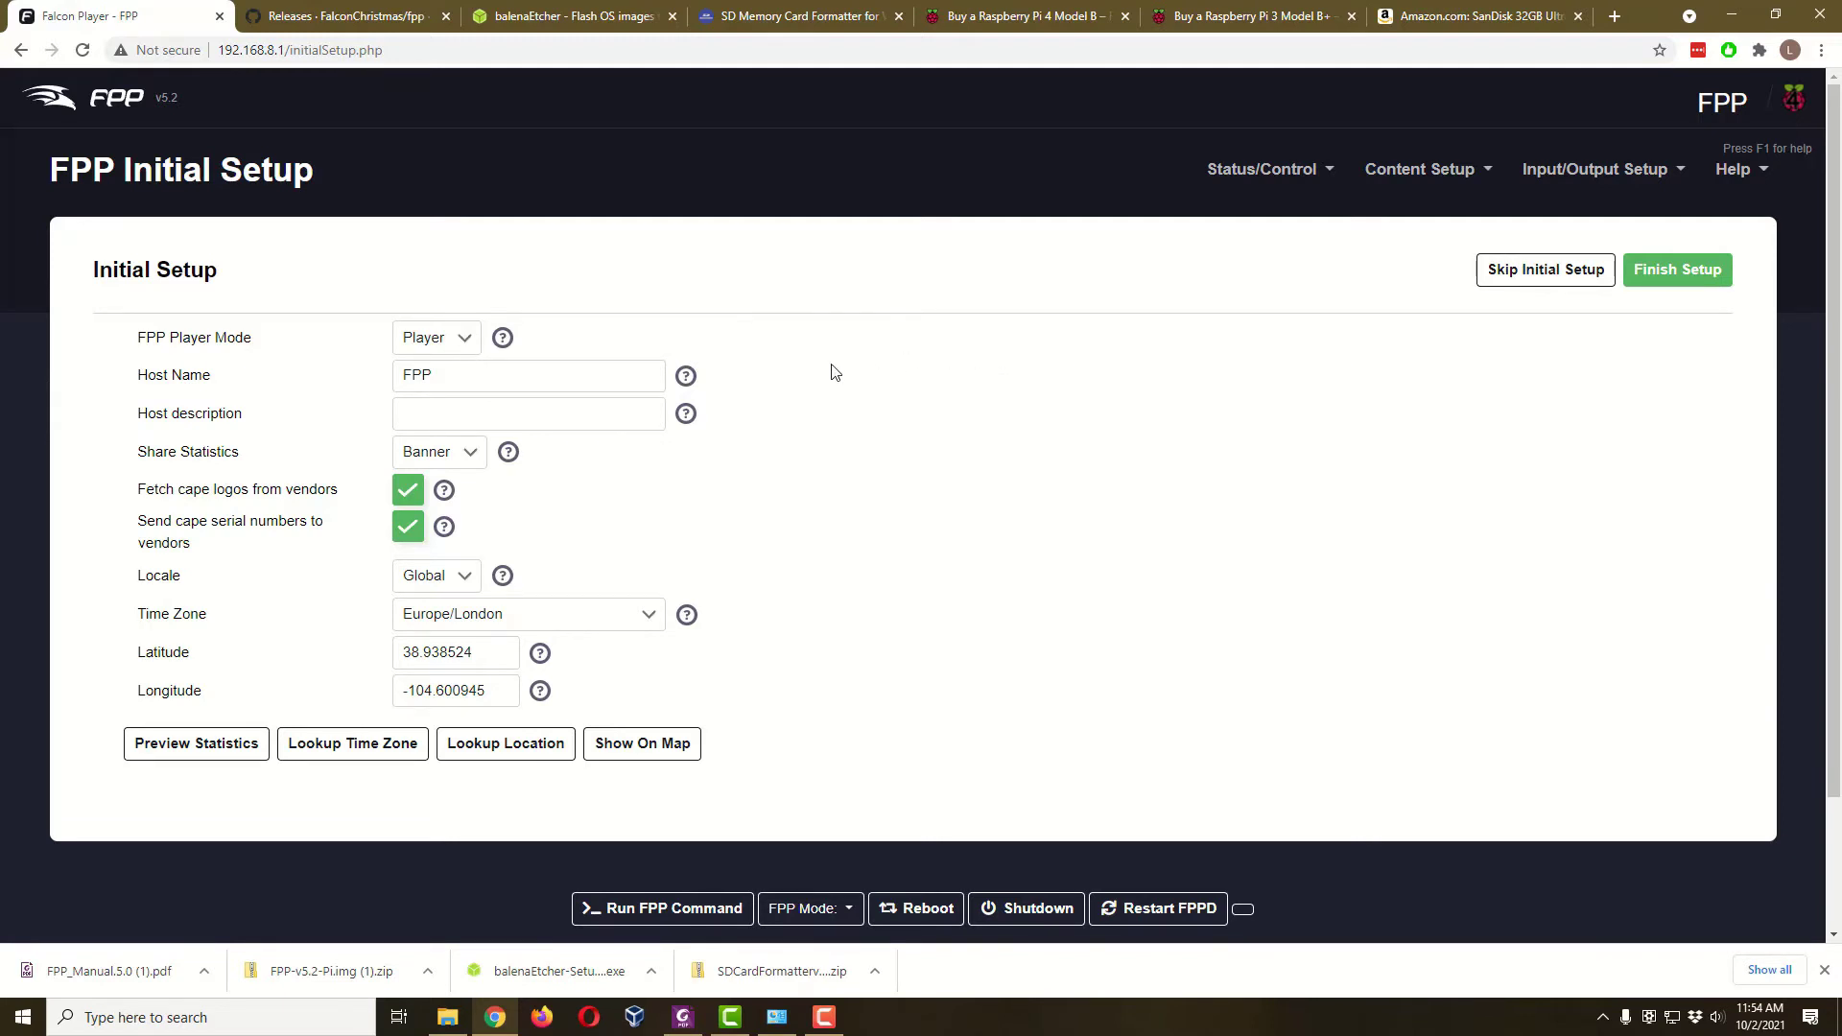
- Review the Initial Setup options, including the player mode, host name, time zone and location fields
mouse_move(503, 340)
left_click(501, 378)
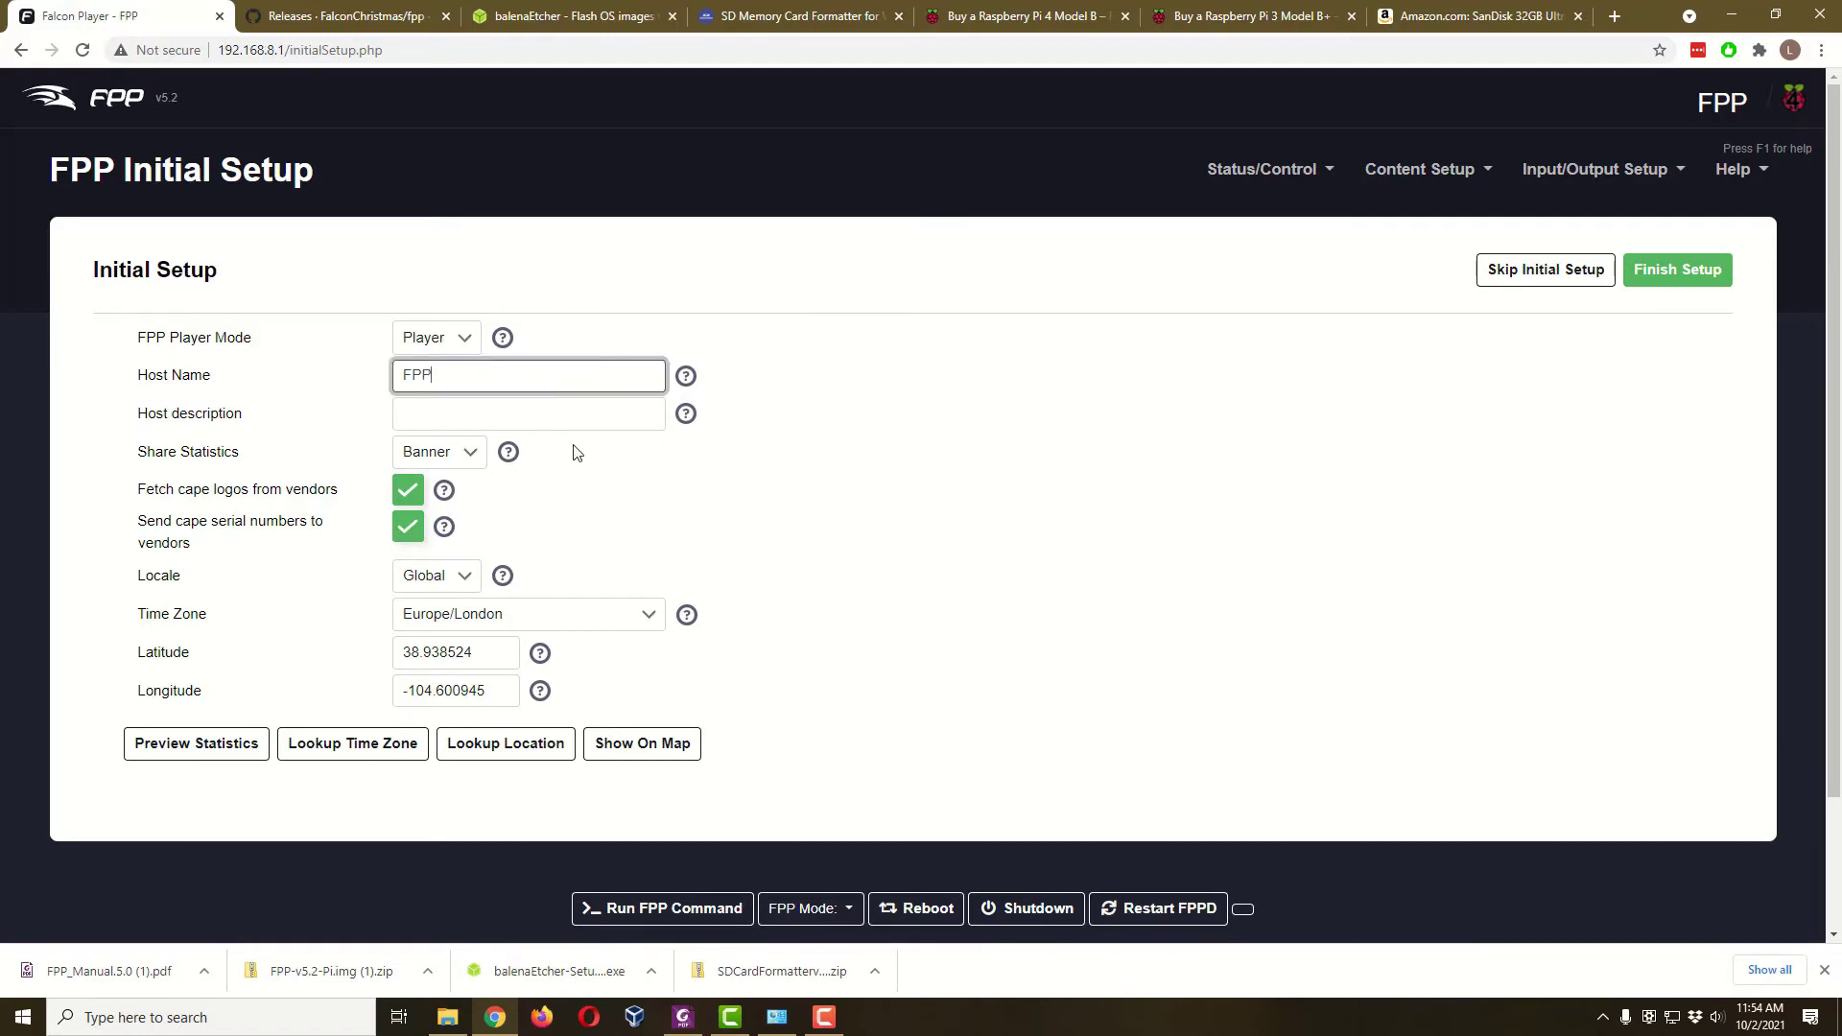
left_click(683, 480)
scroll(685, 465, "down", 2)
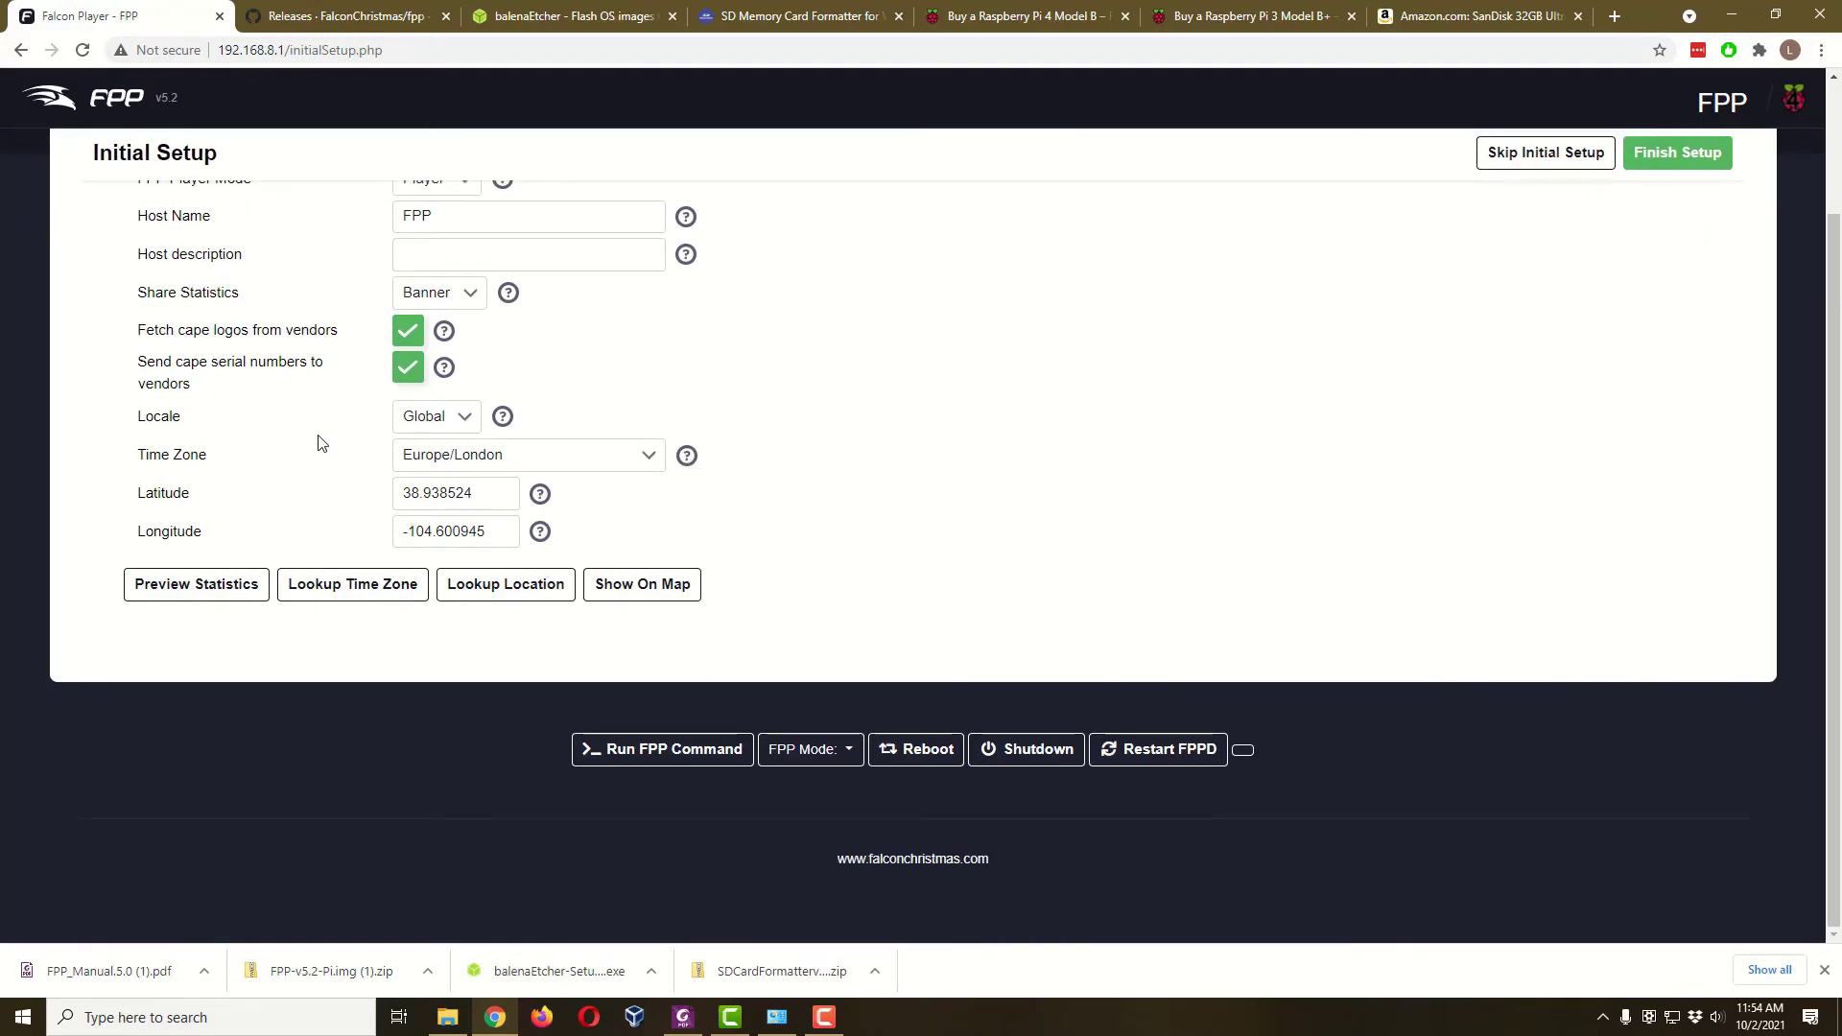
left_click(532, 589)
scroll(499, 311, "up", 2)
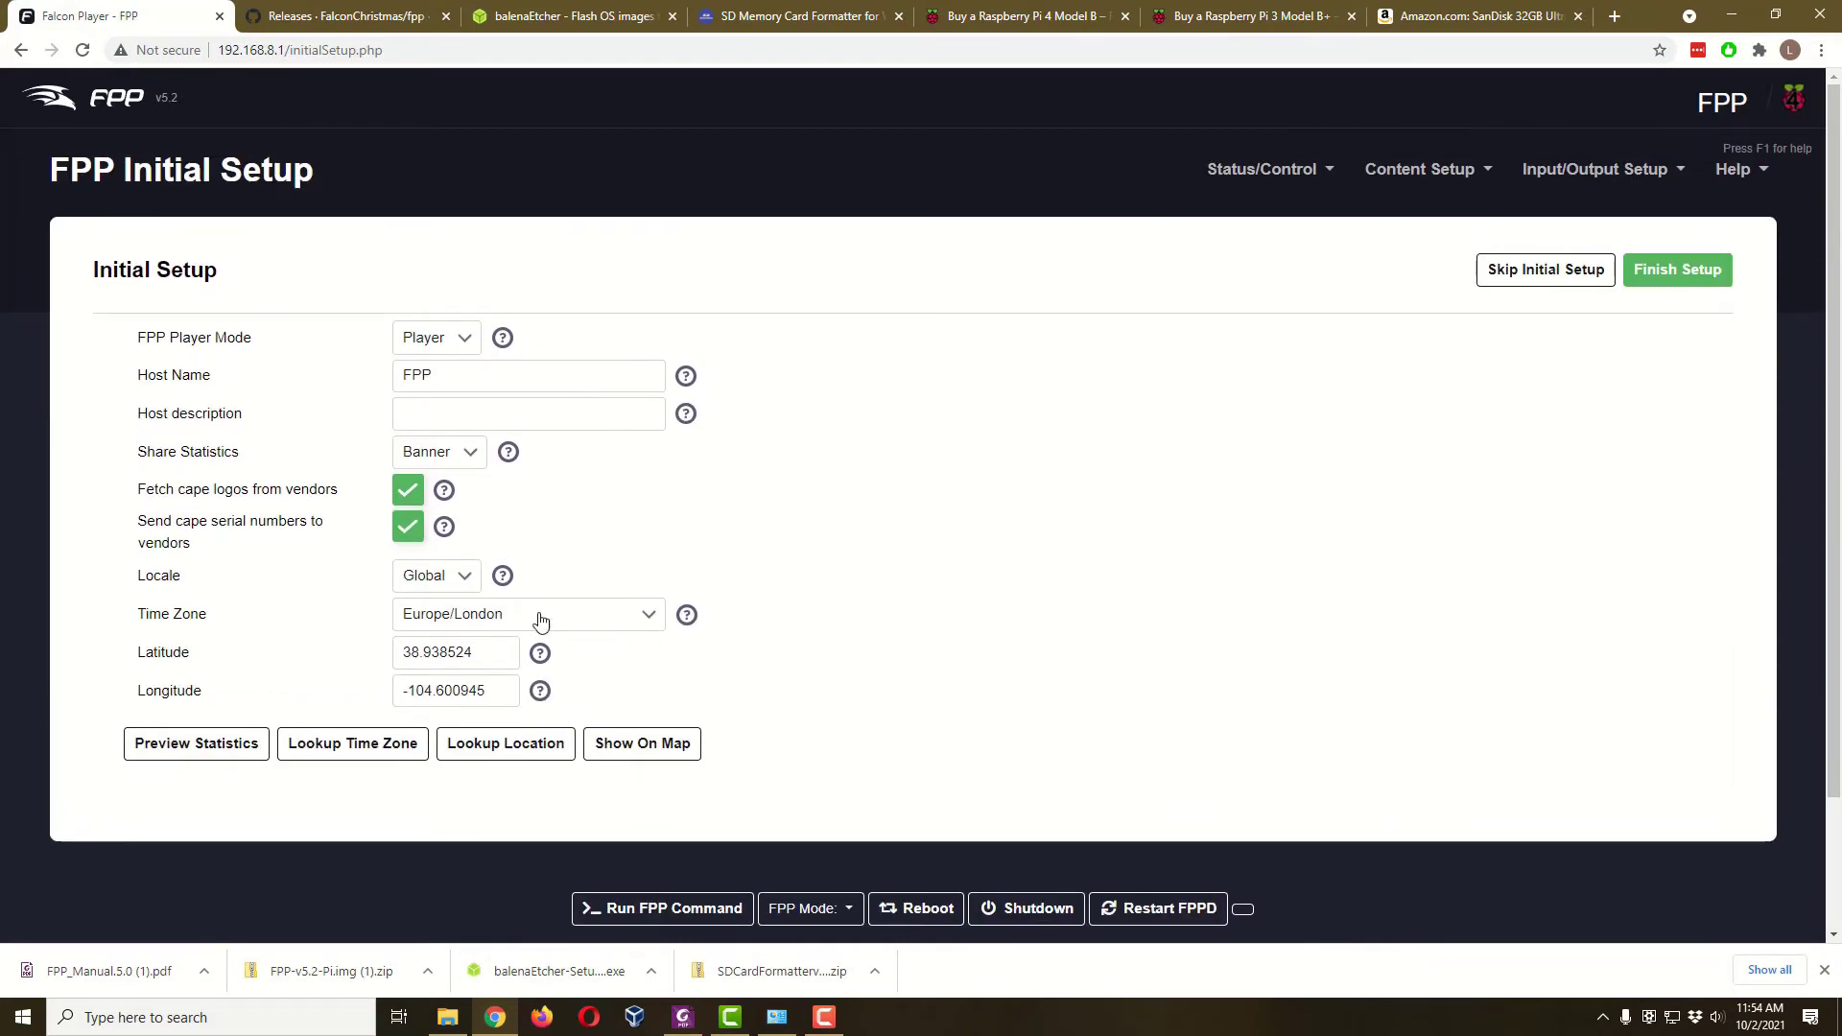
- Set the time zone to America/Chicago
left_click(652, 626)
scroll(649, 651, "up", 1)
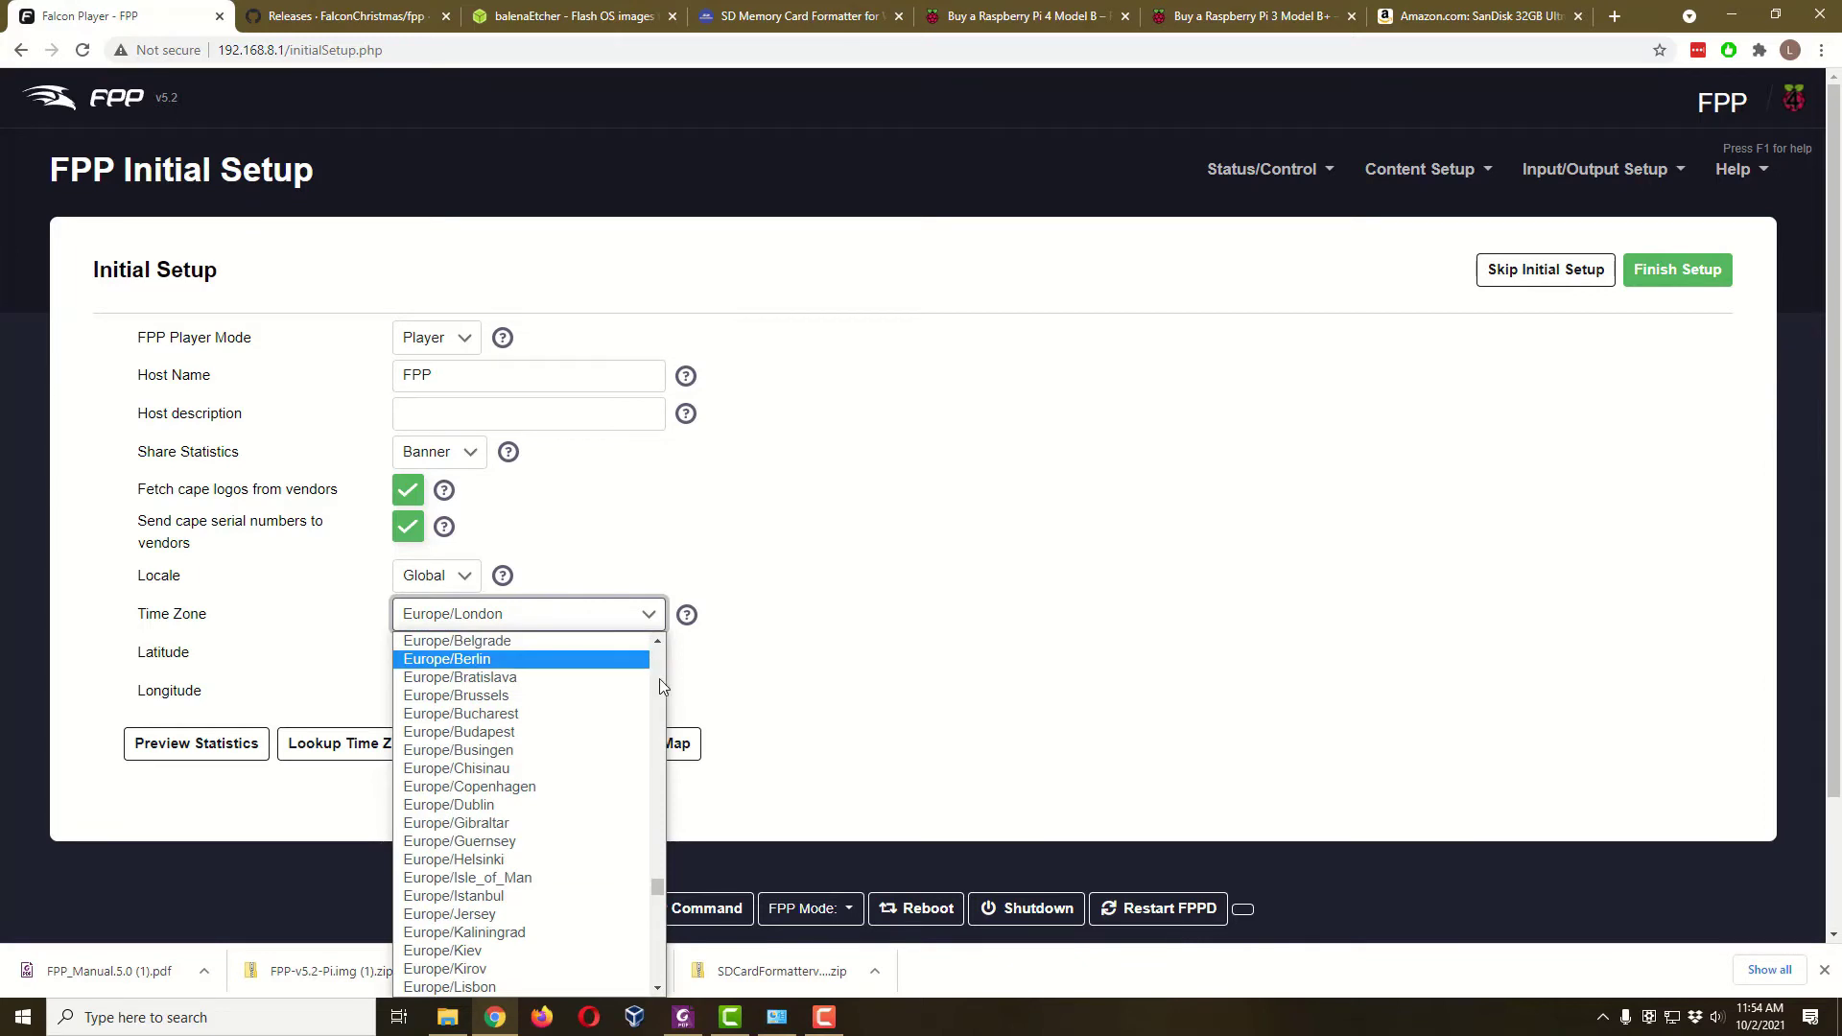
scroll(659, 677, "up", 20)
scroll(660, 669, "up", 20)
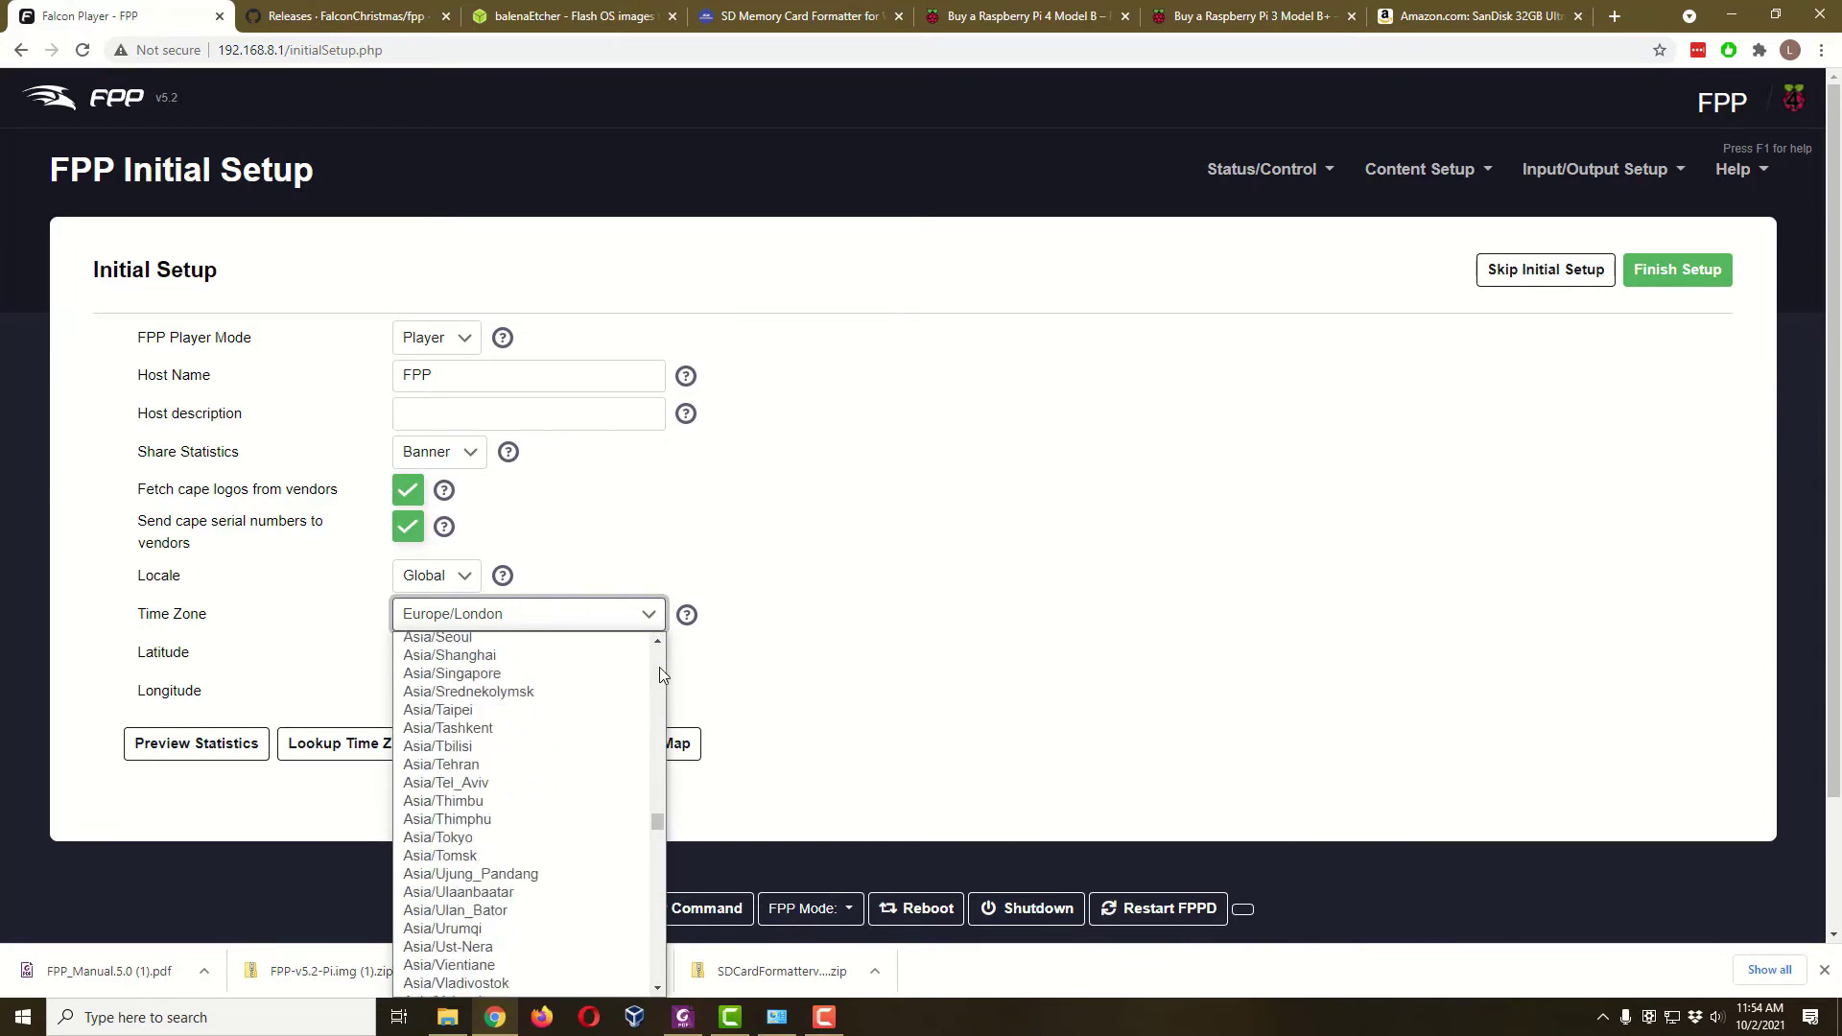
scroll(659, 670, "up", 12)
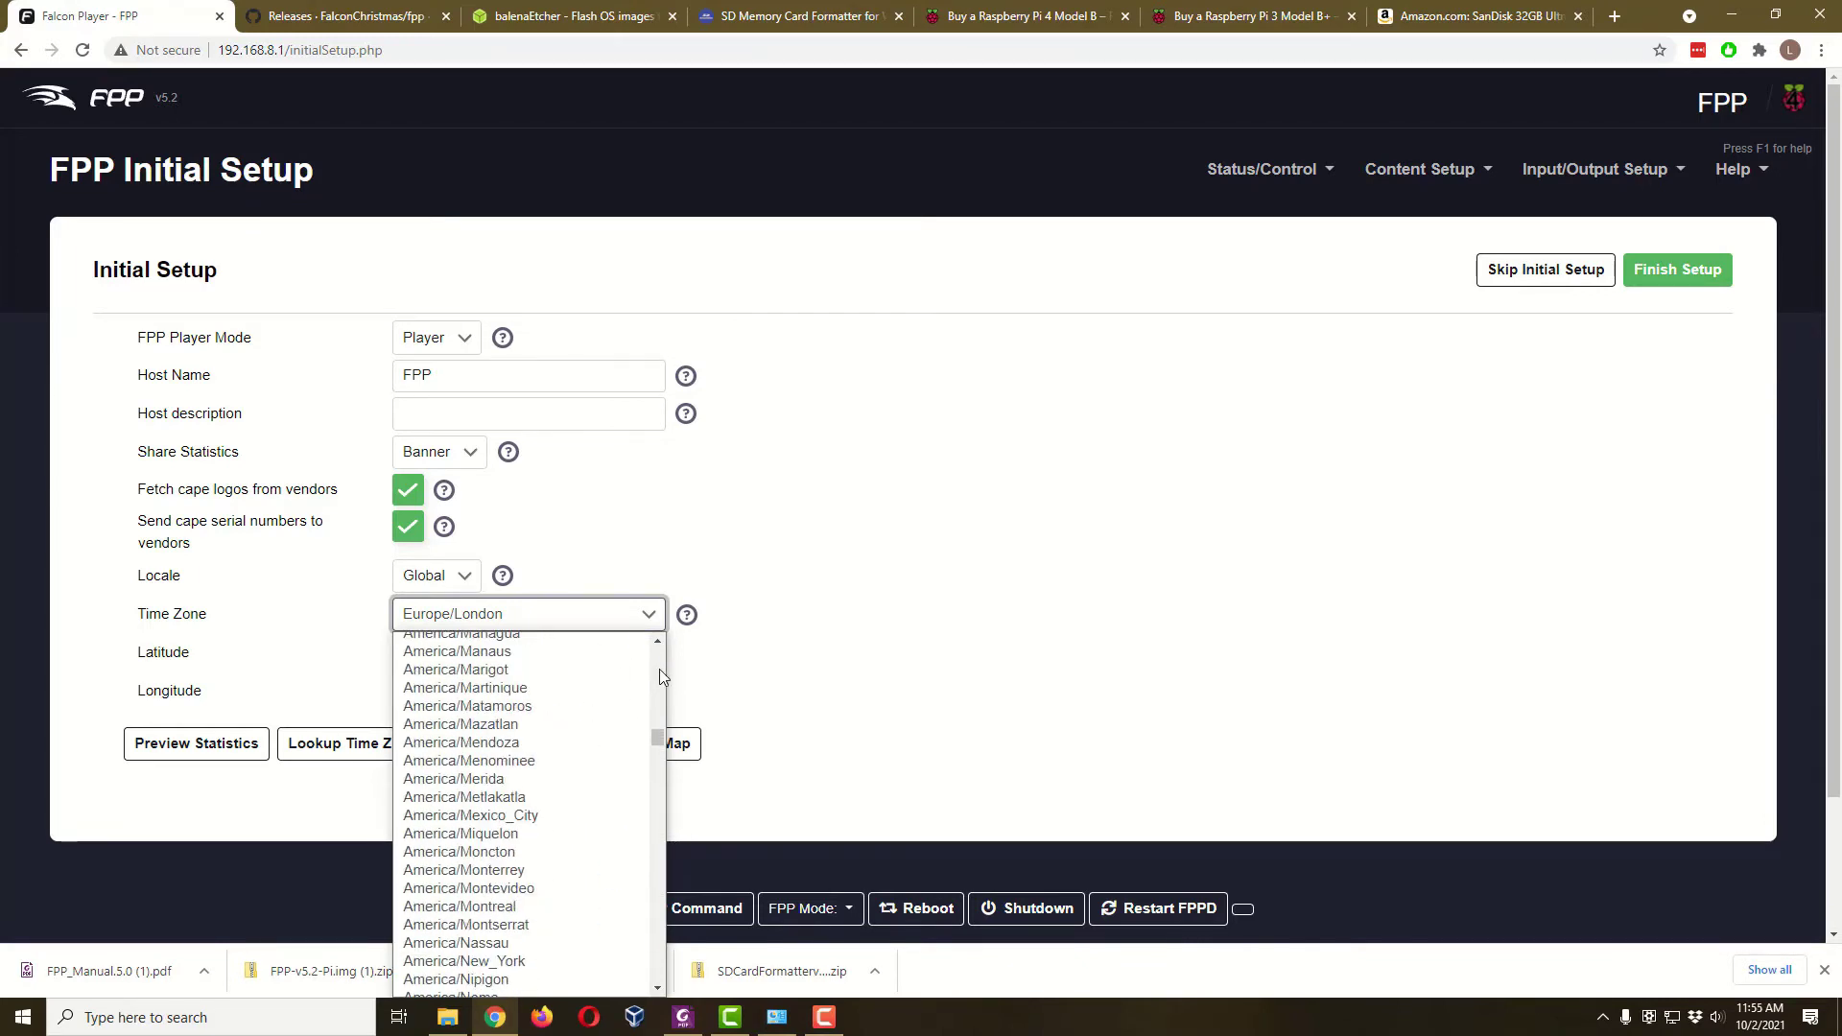
scroll(660, 677, "up", 12)
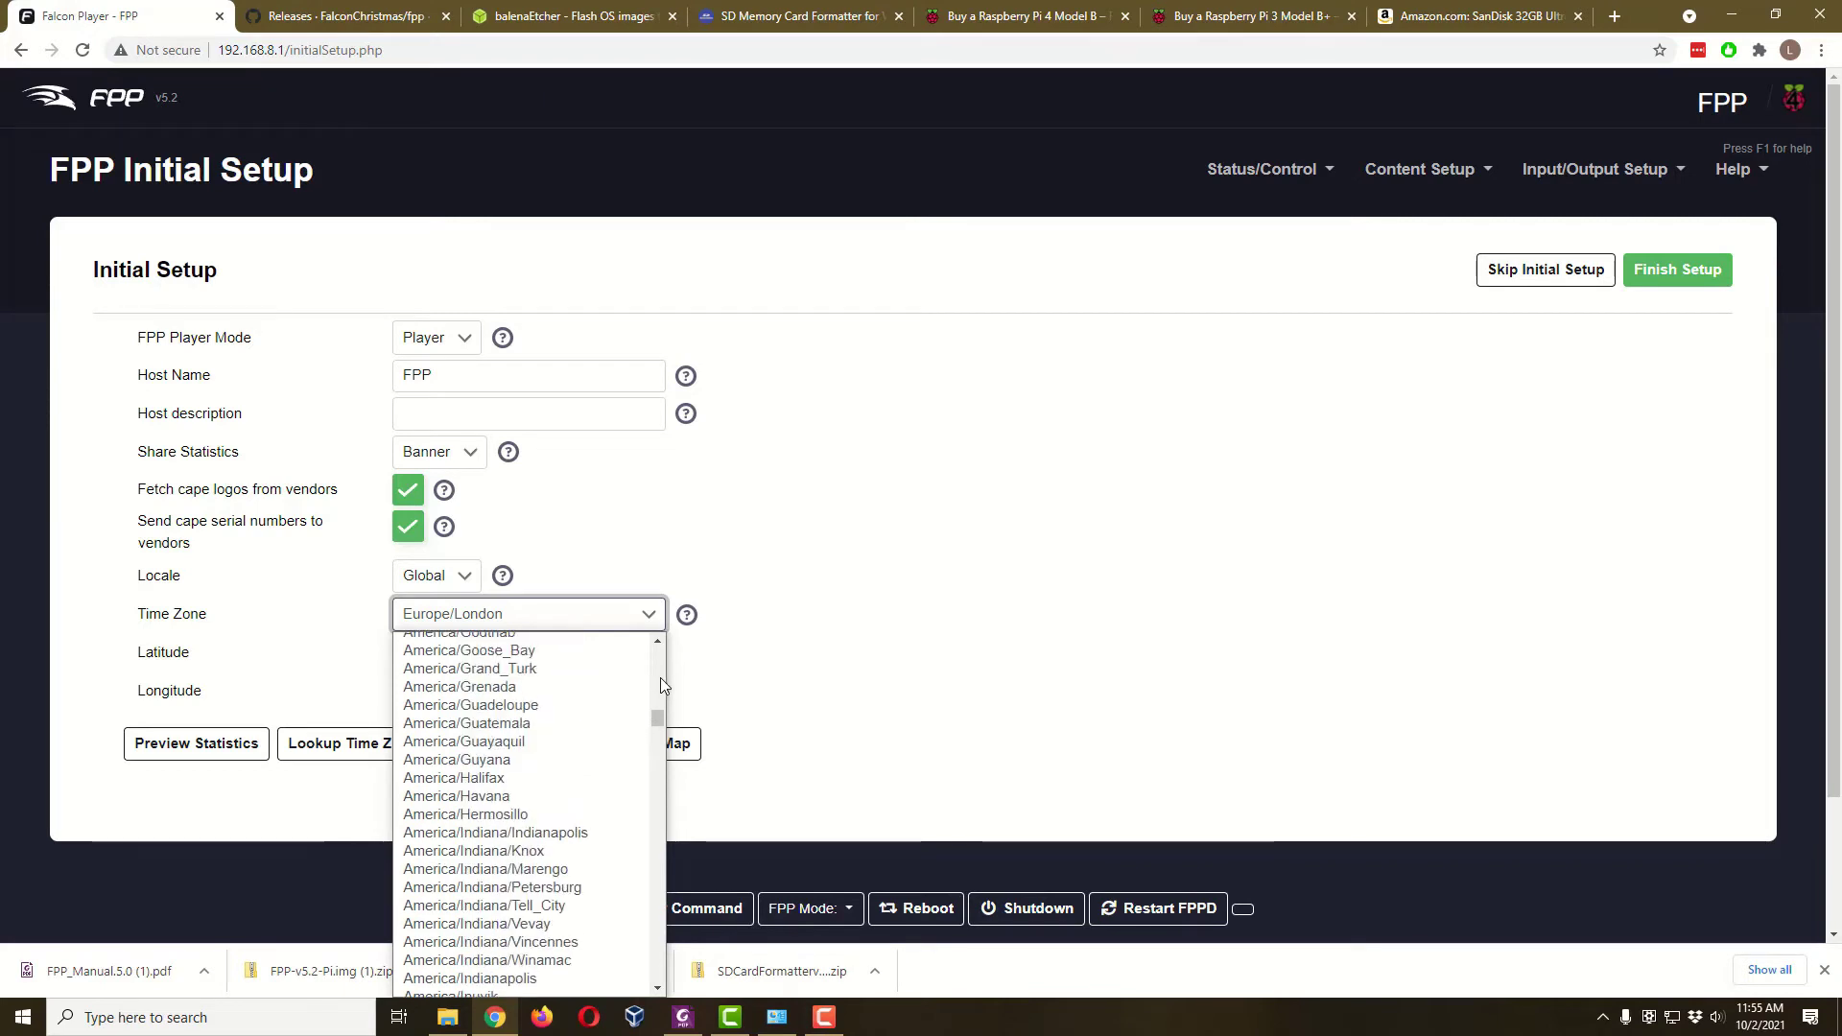
scroll(659, 677, "up", 5)
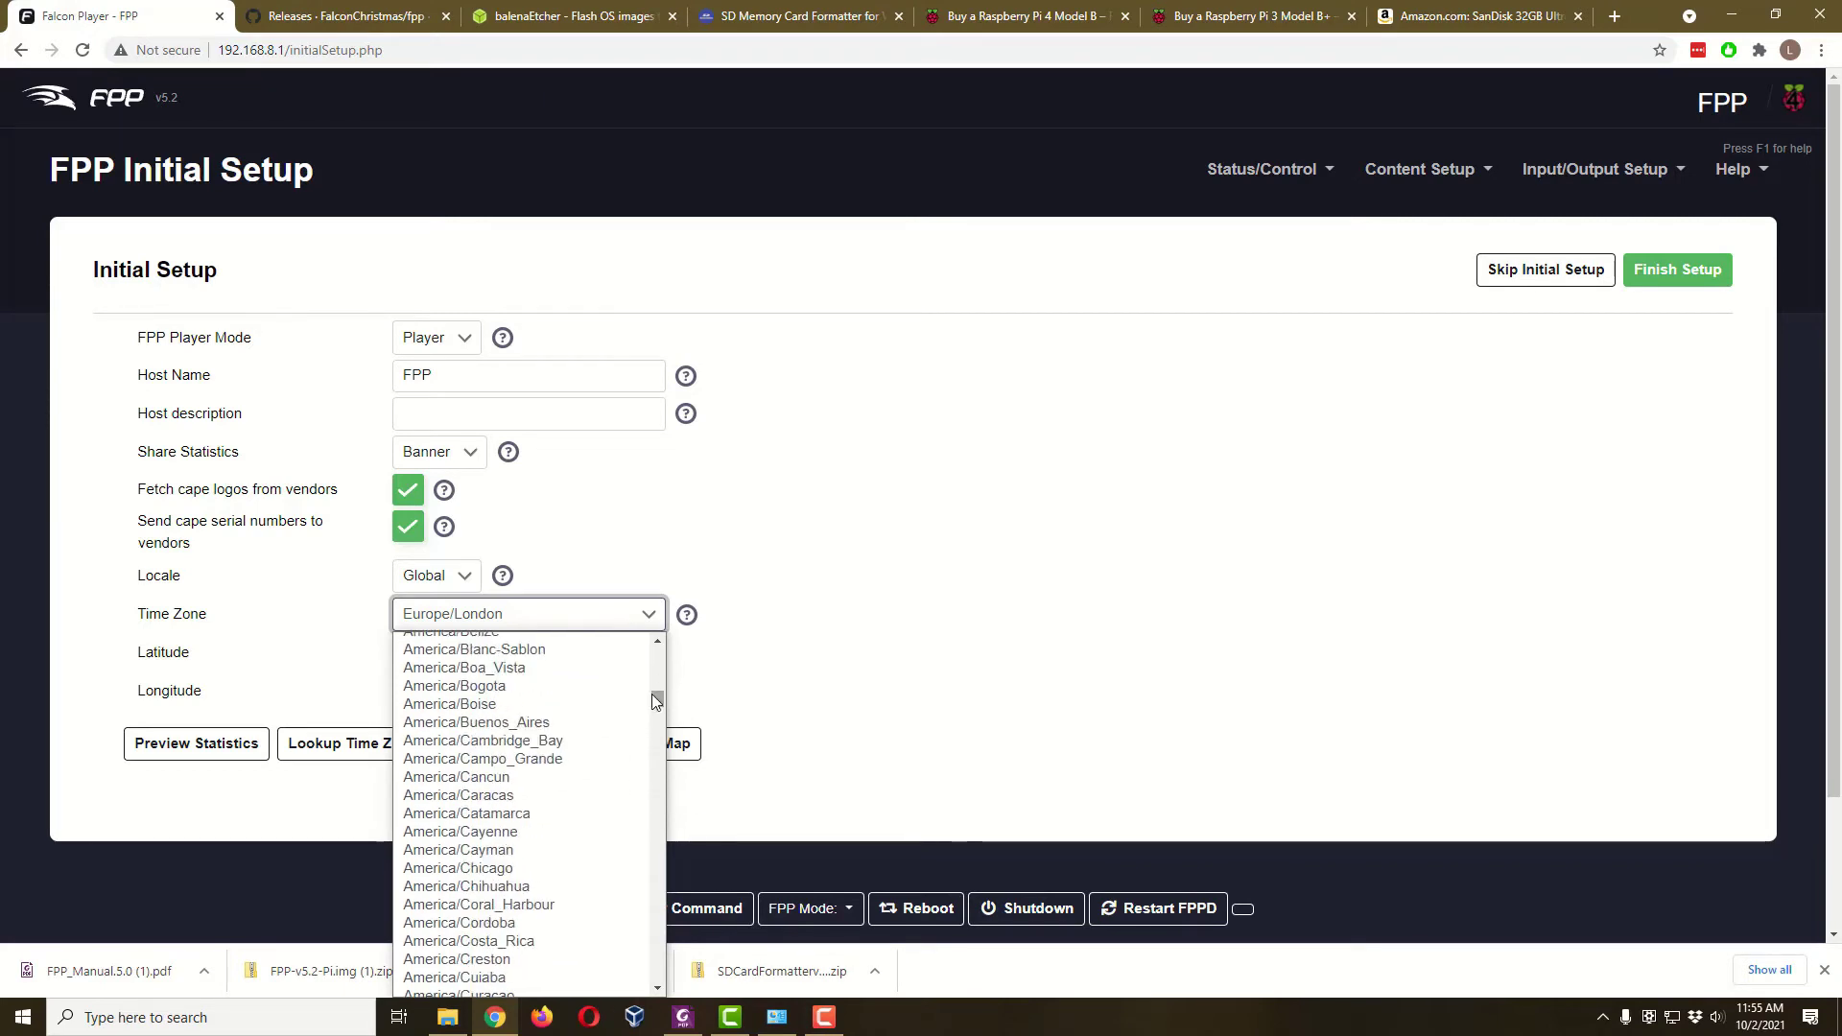
left_click(509, 869)
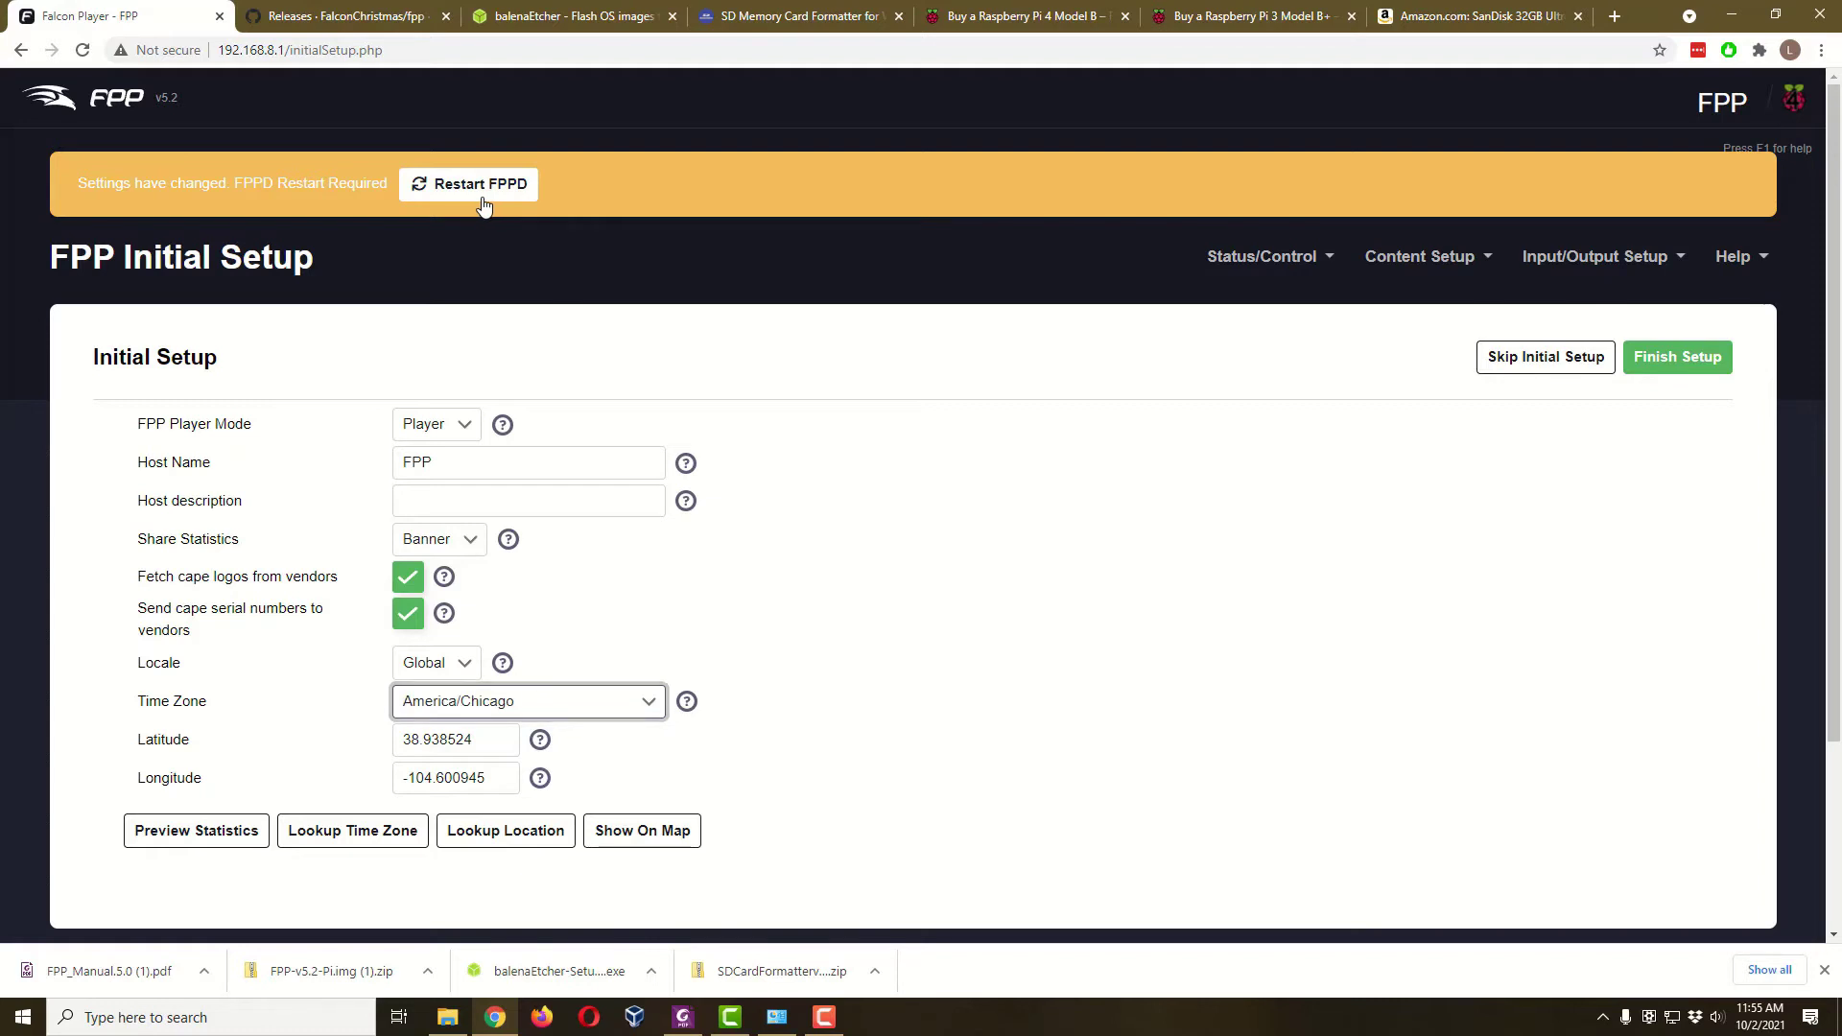
- Restart FPPD to apply the changed settings and finish the initial setup
left_click(488, 197)
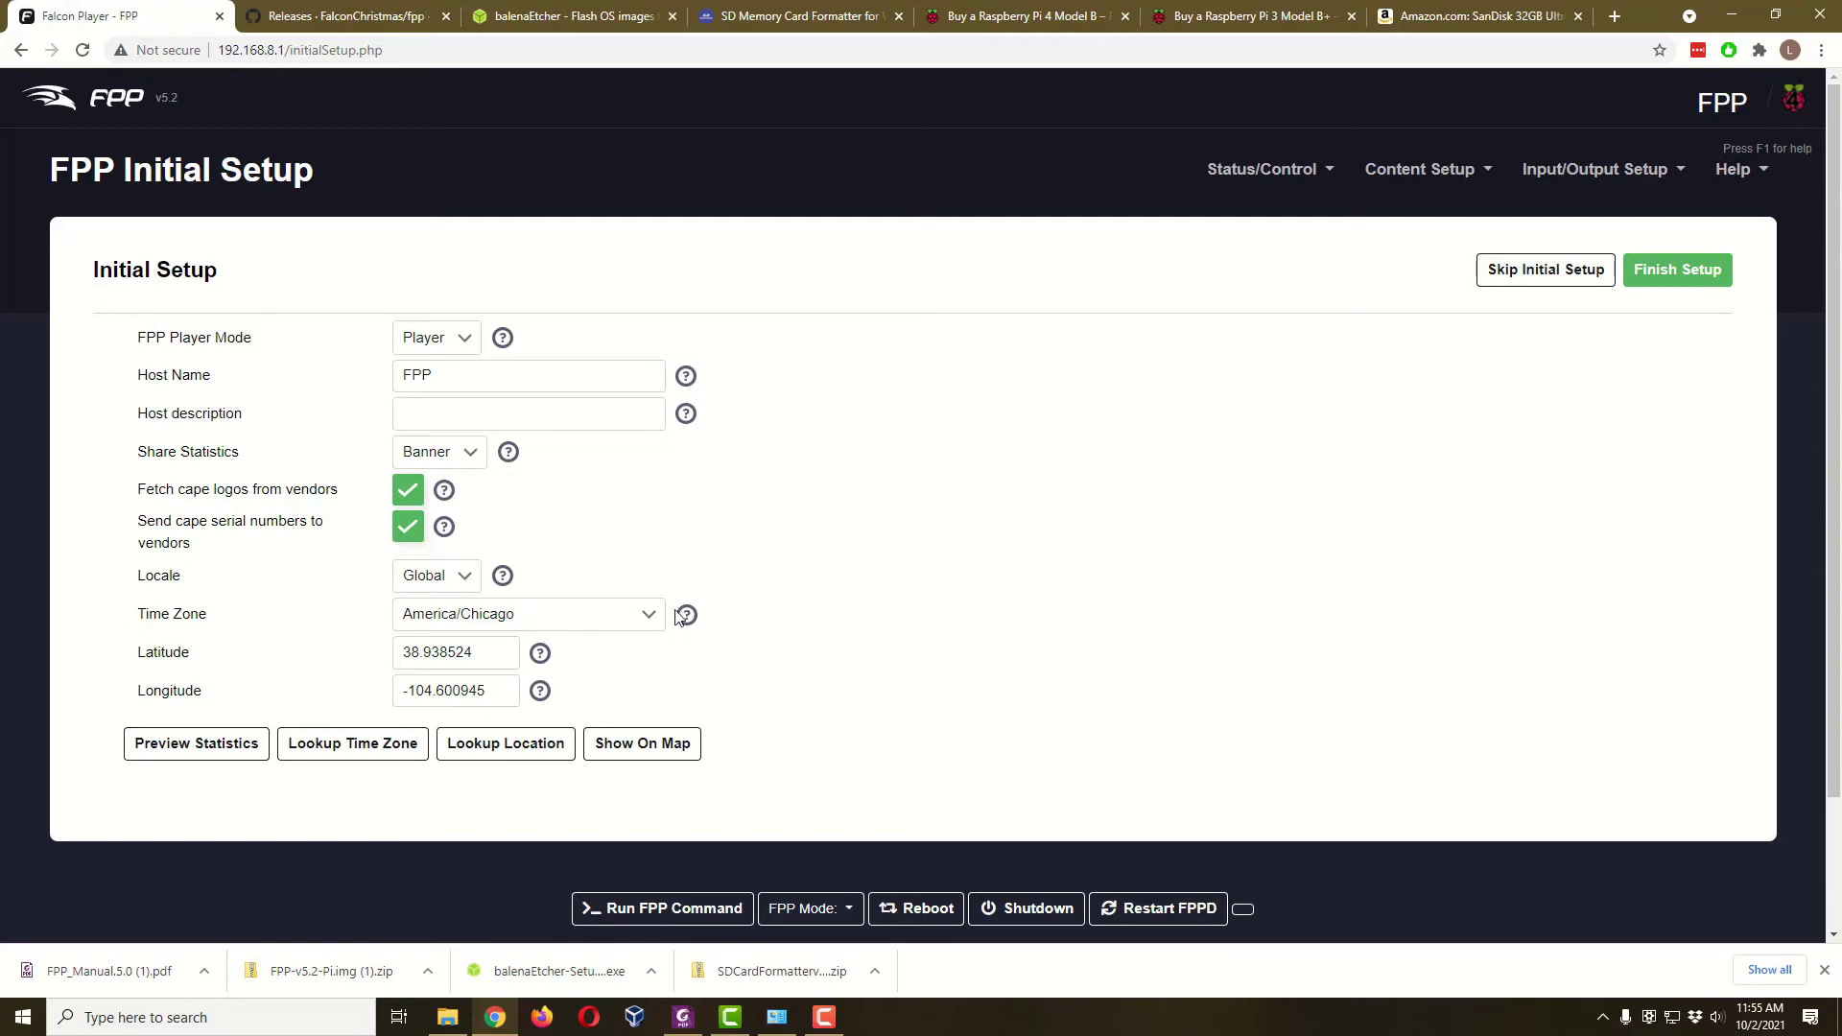
left_click(1687, 289)
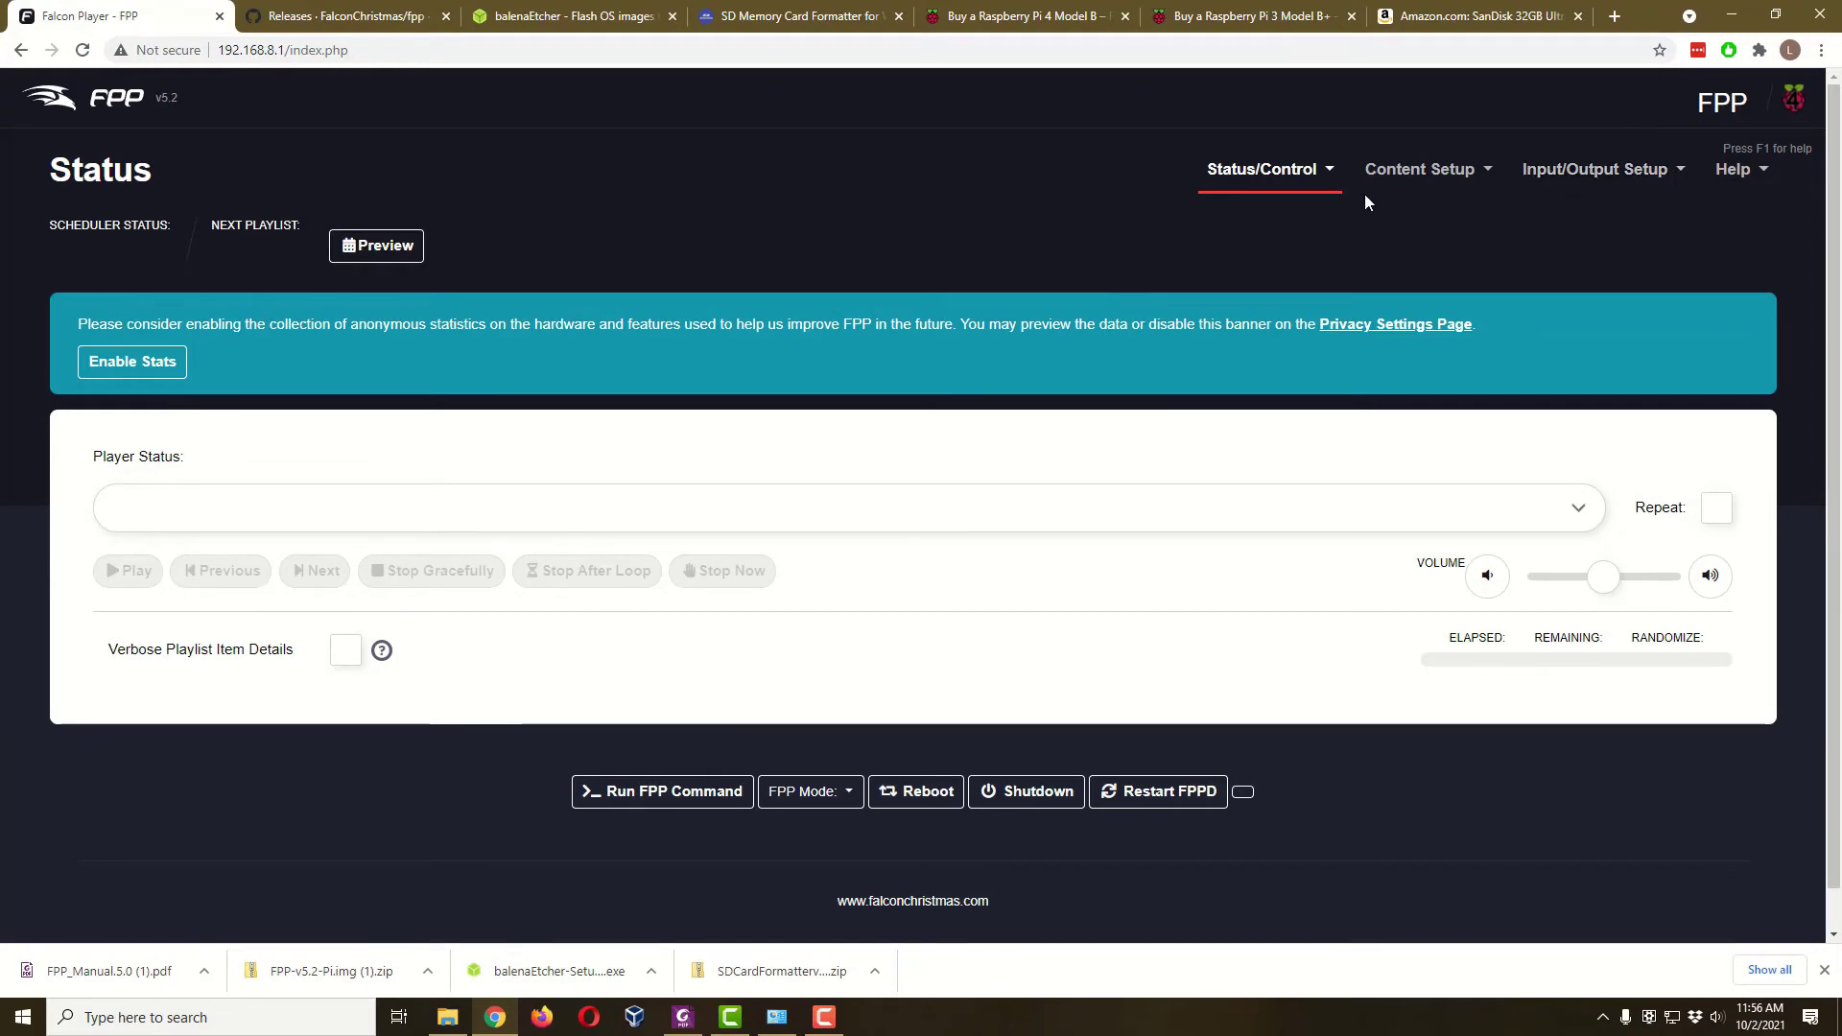
- Upload JOLJ_Jokes 1_Trio_TV.mp4 from the Trio folder of Jack-O-Lantern Jamboree - TV Mode - Jokes to the File Manager's video files
left_click(1442, 172)
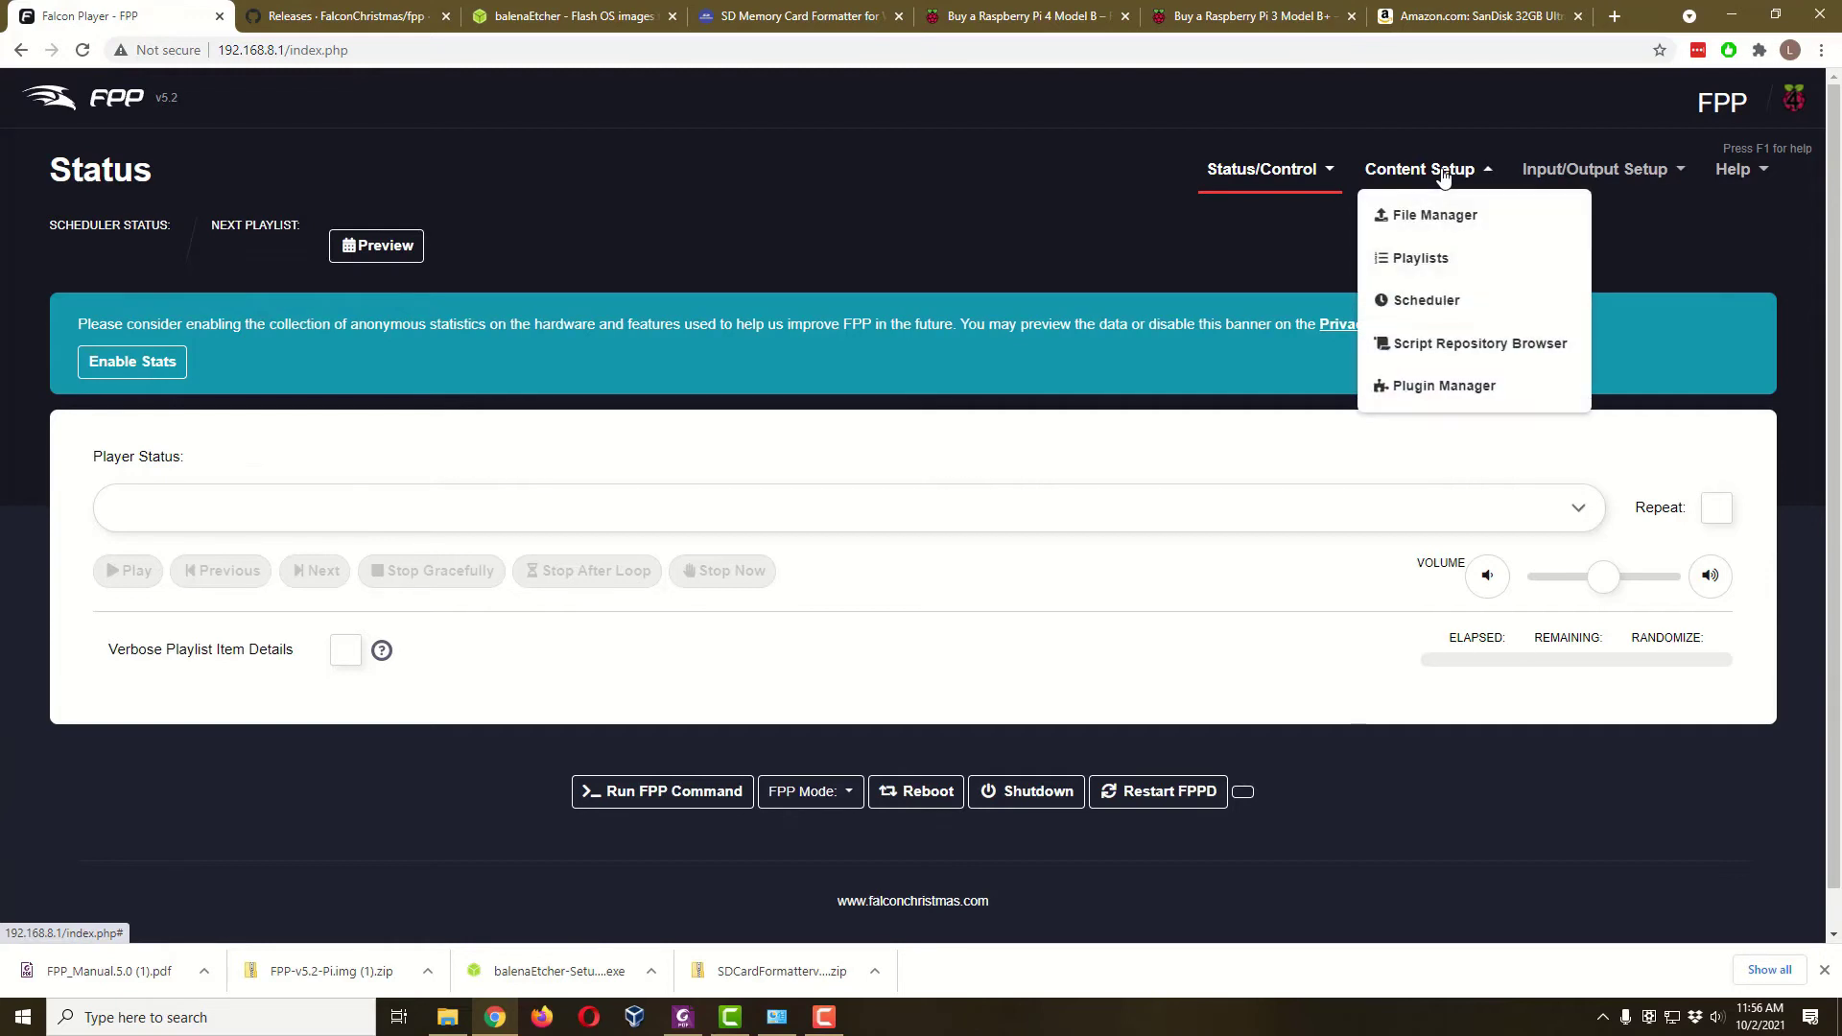
left_click(1461, 224)
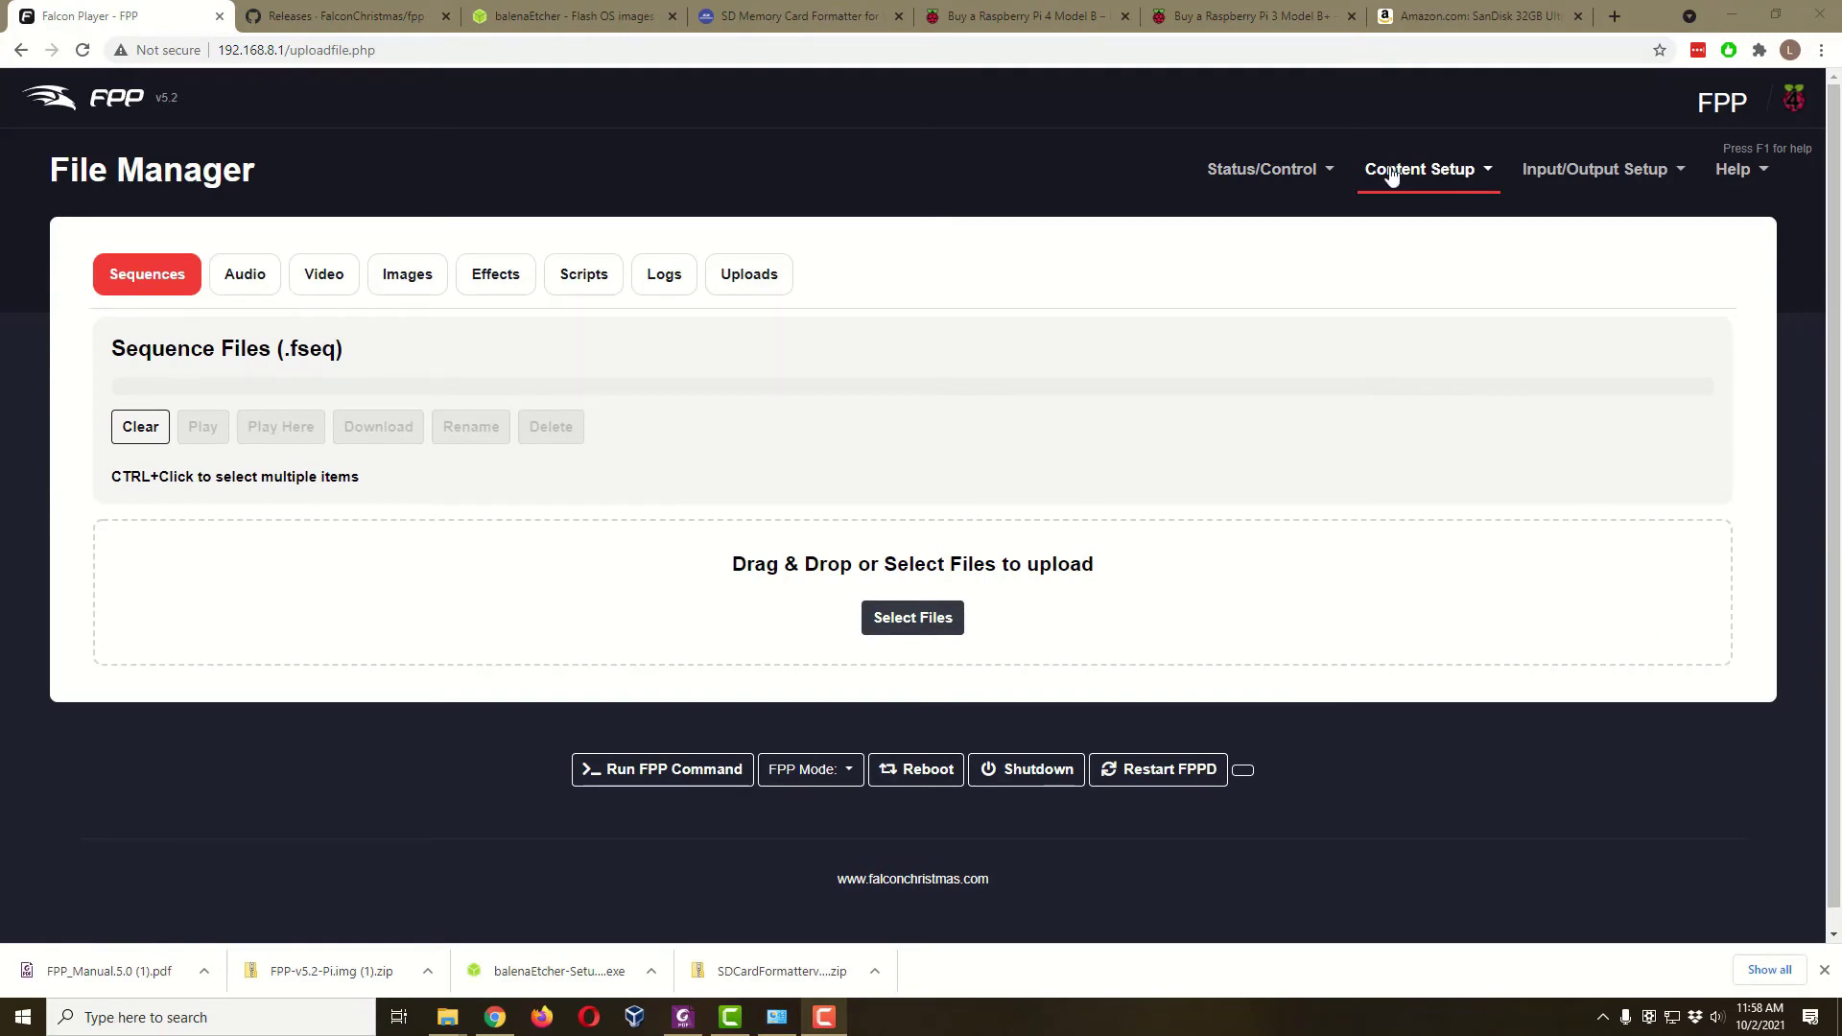
left_click(325, 278)
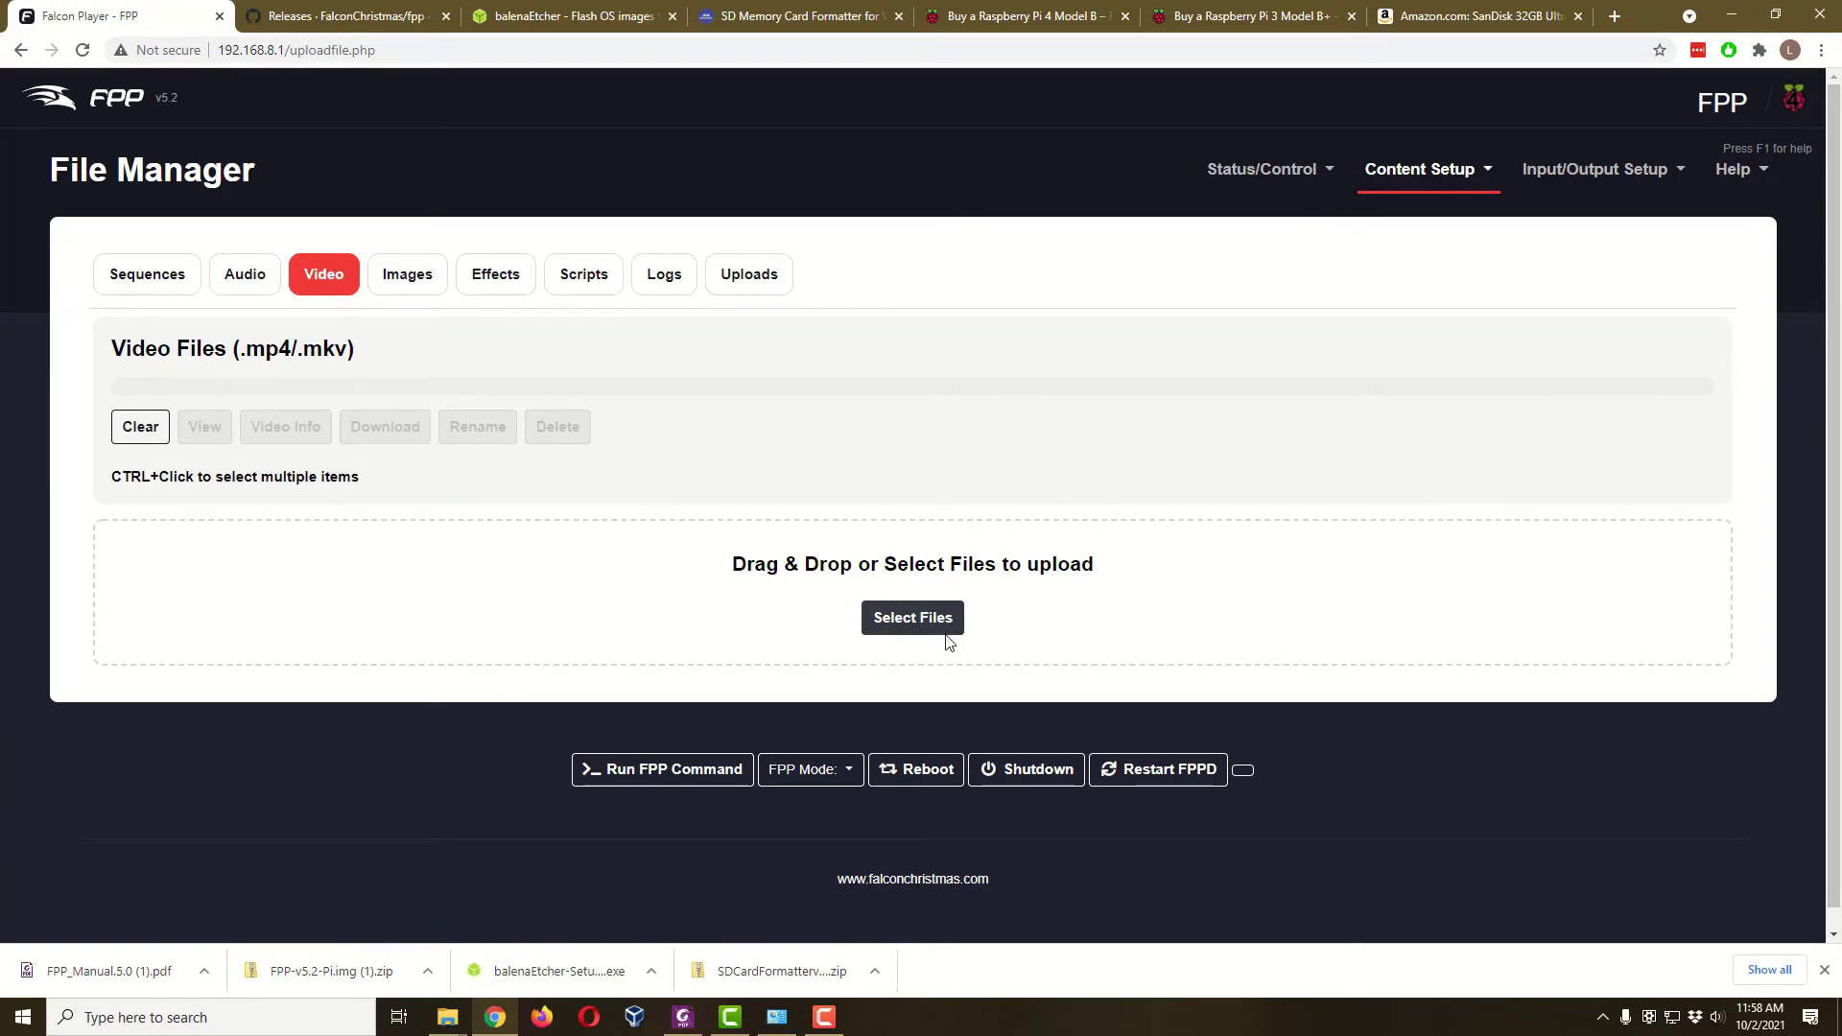
left_click(914, 618)
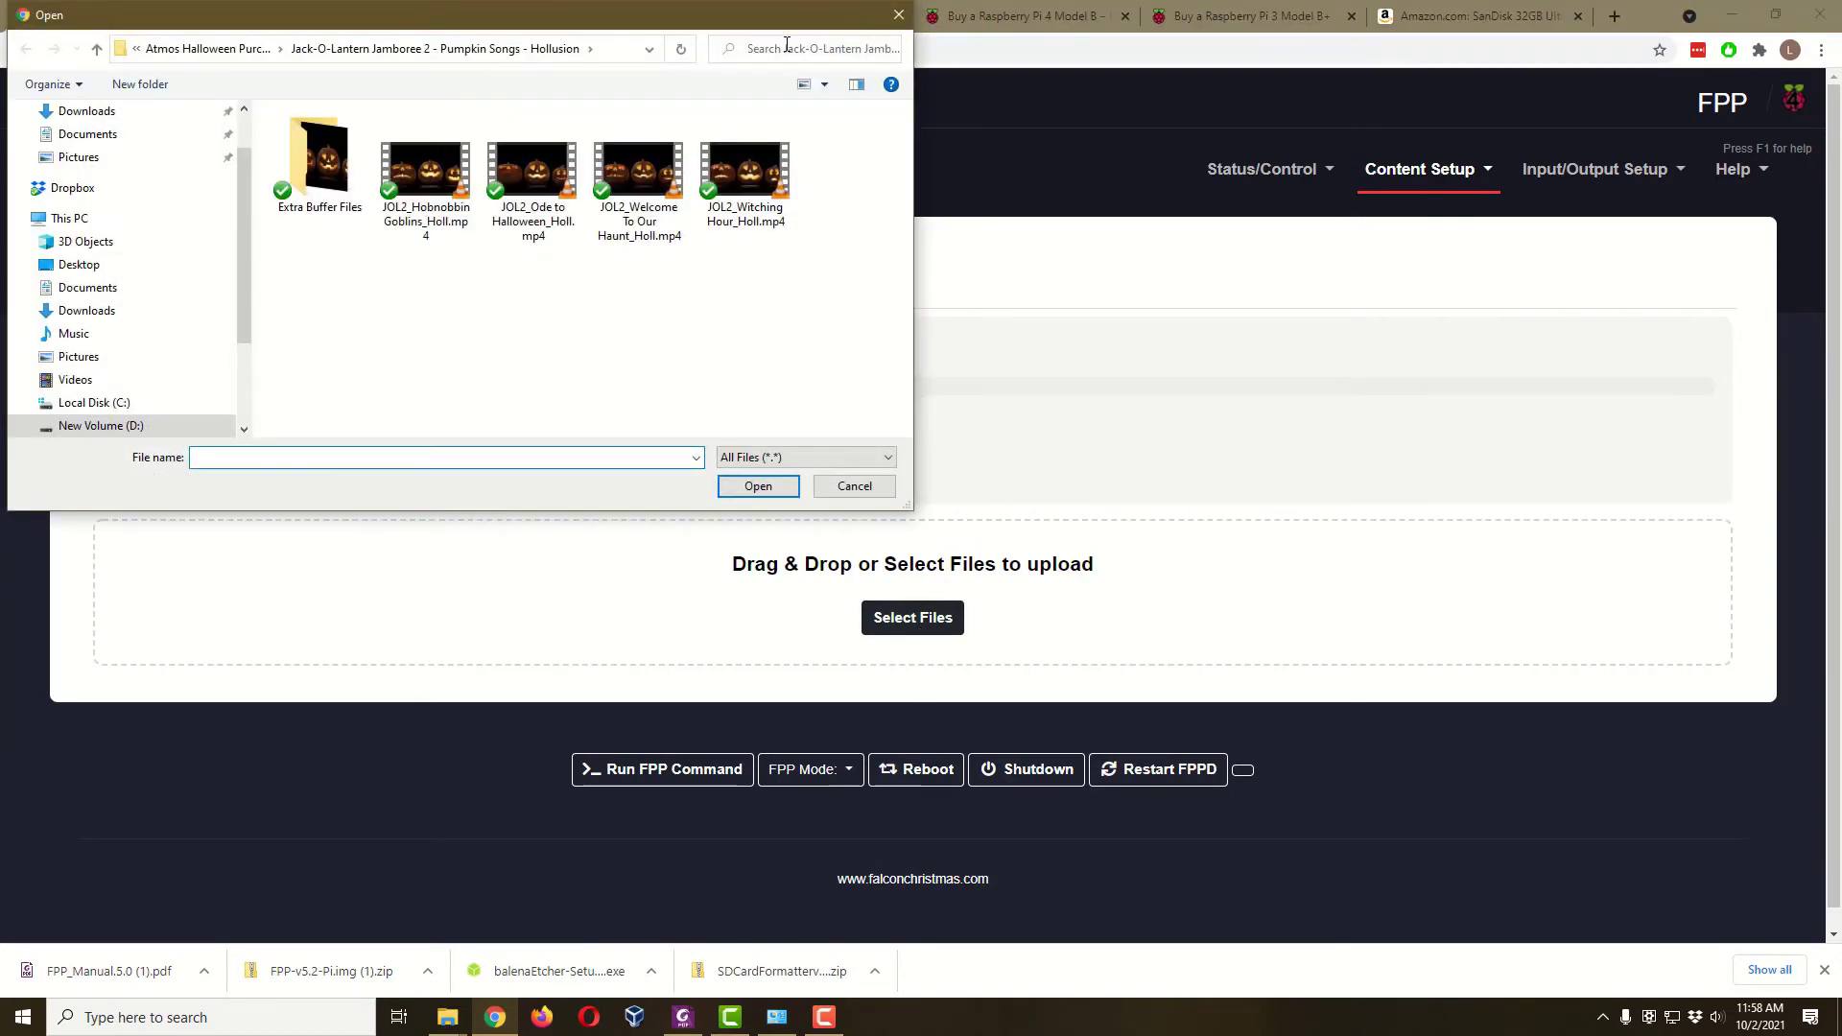
left_click_drag(753, 27, 1139, 286)
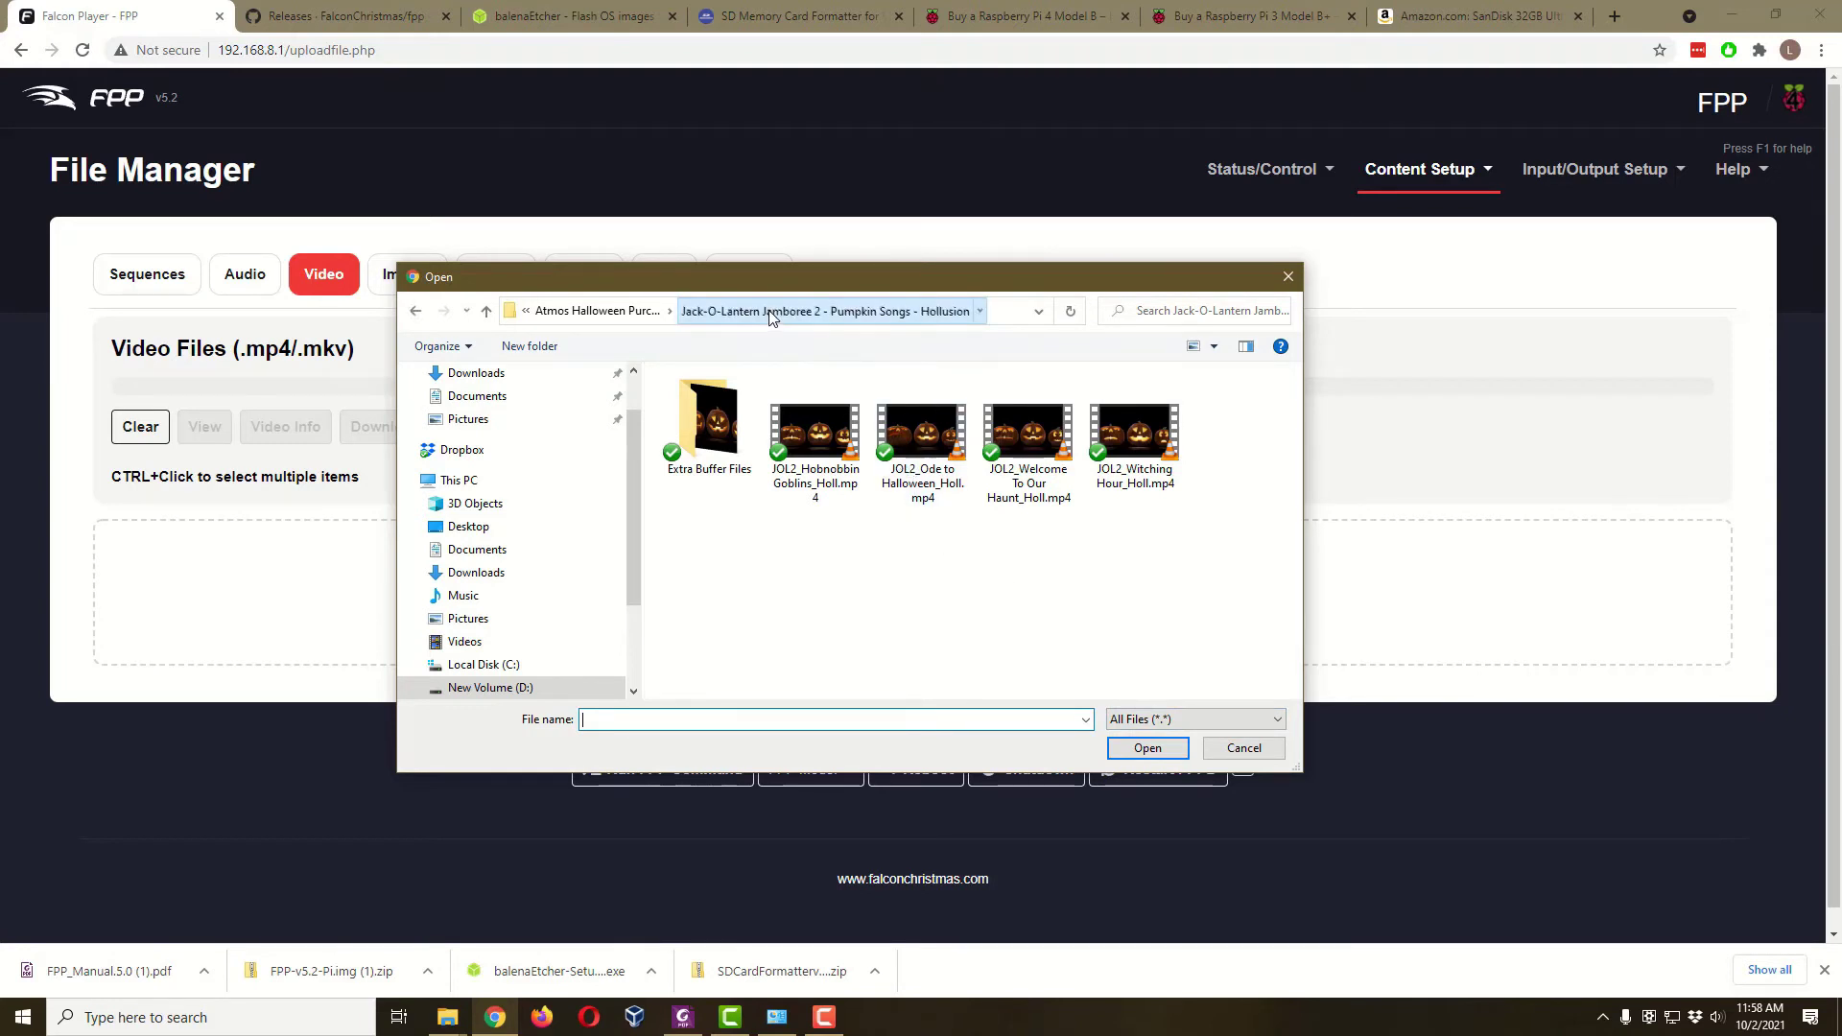
left_click(597, 310)
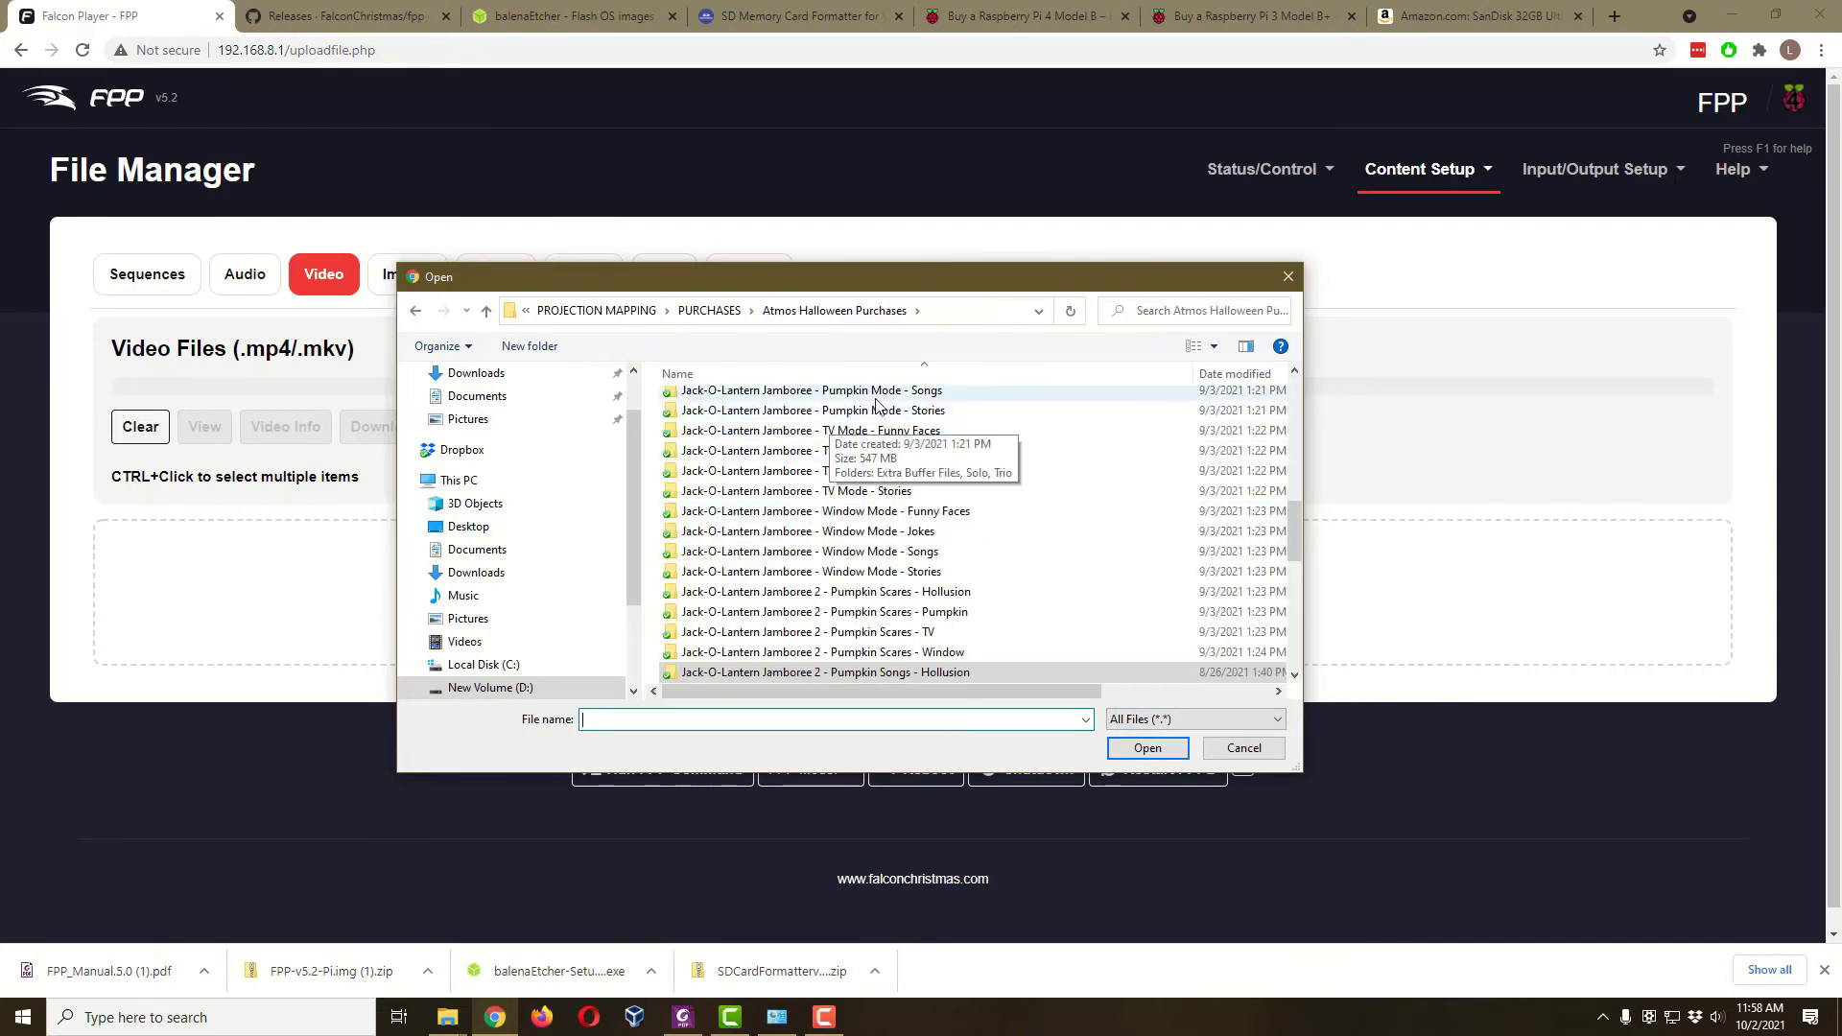
left_click(863, 470)
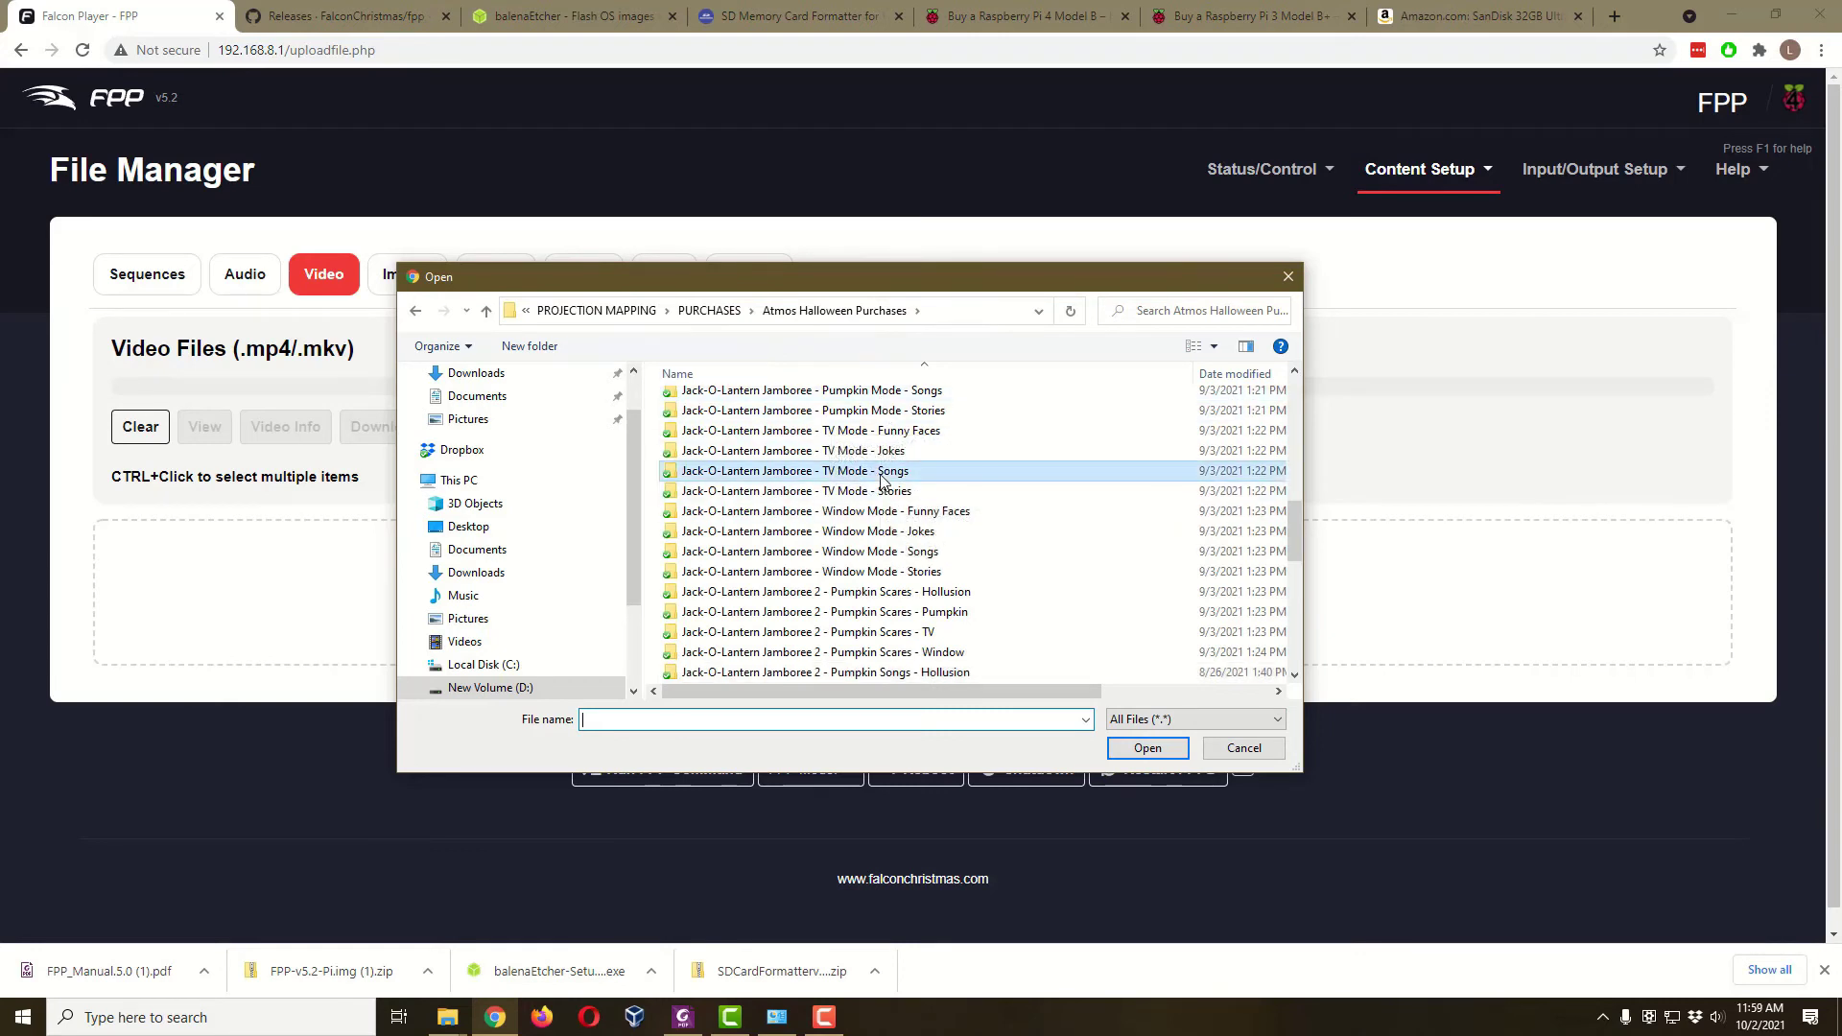
double_click(767, 450)
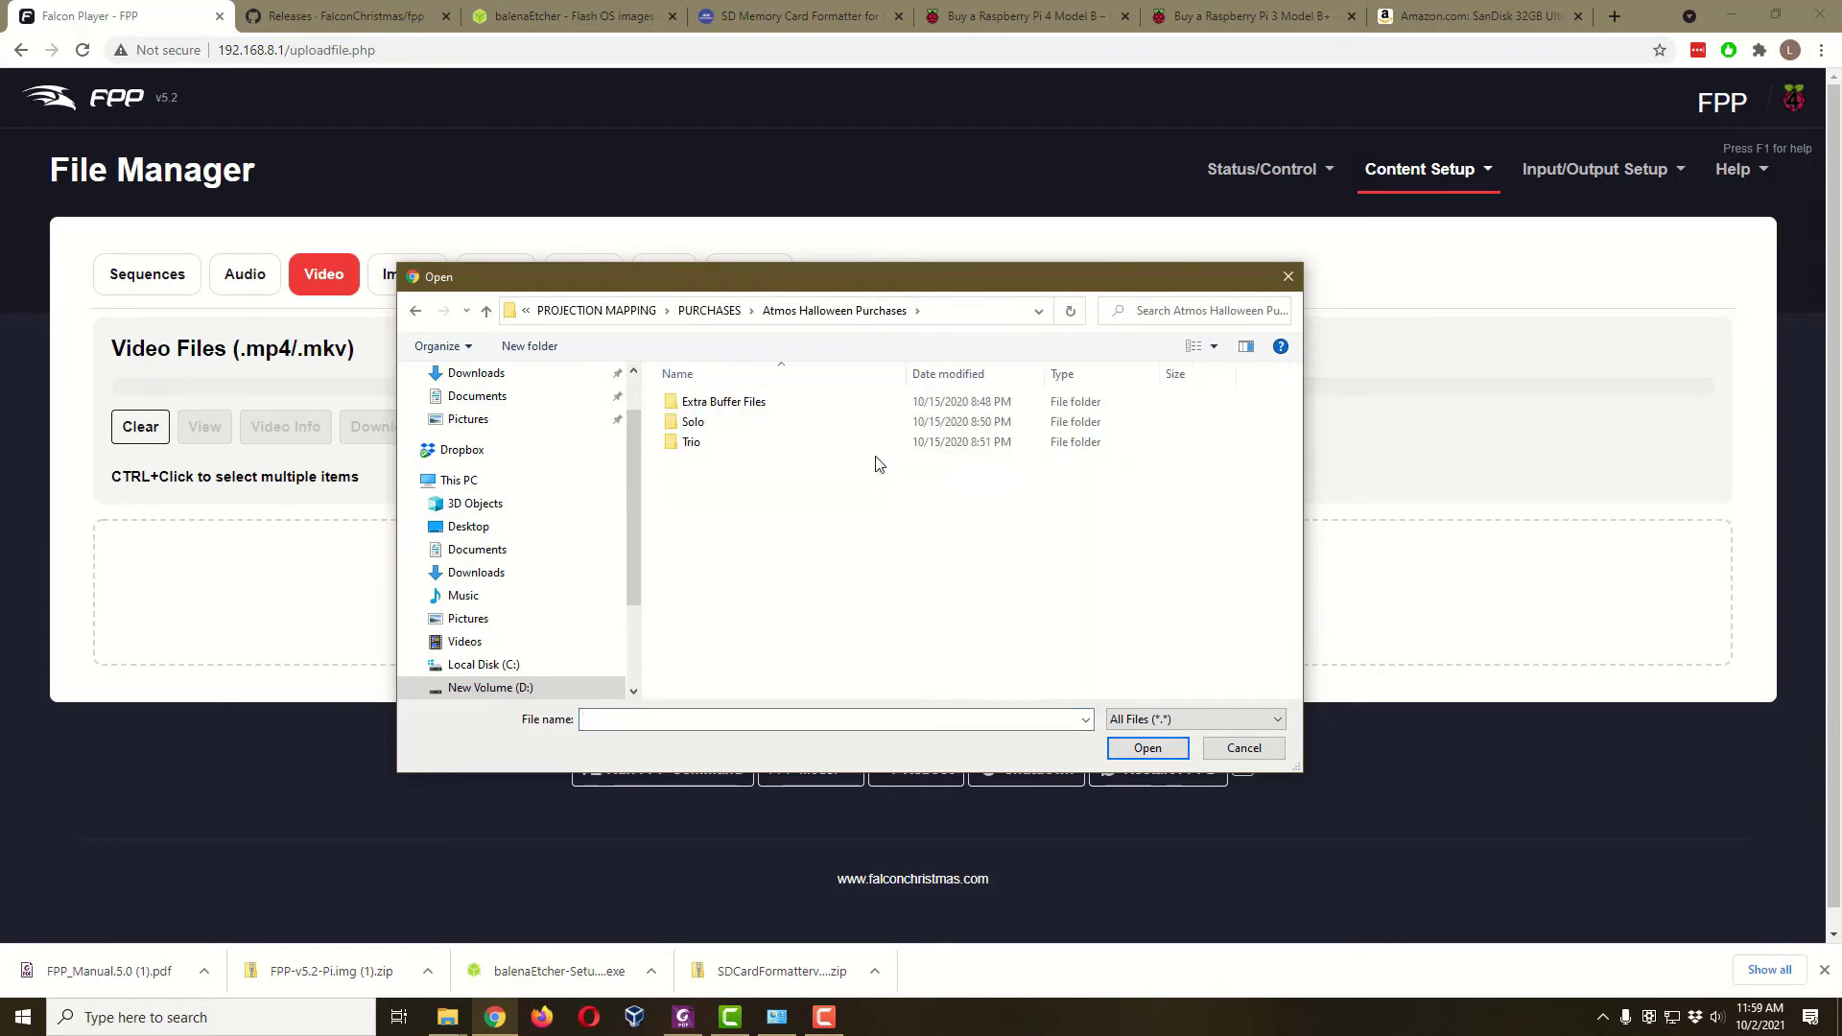
double_click(707, 447)
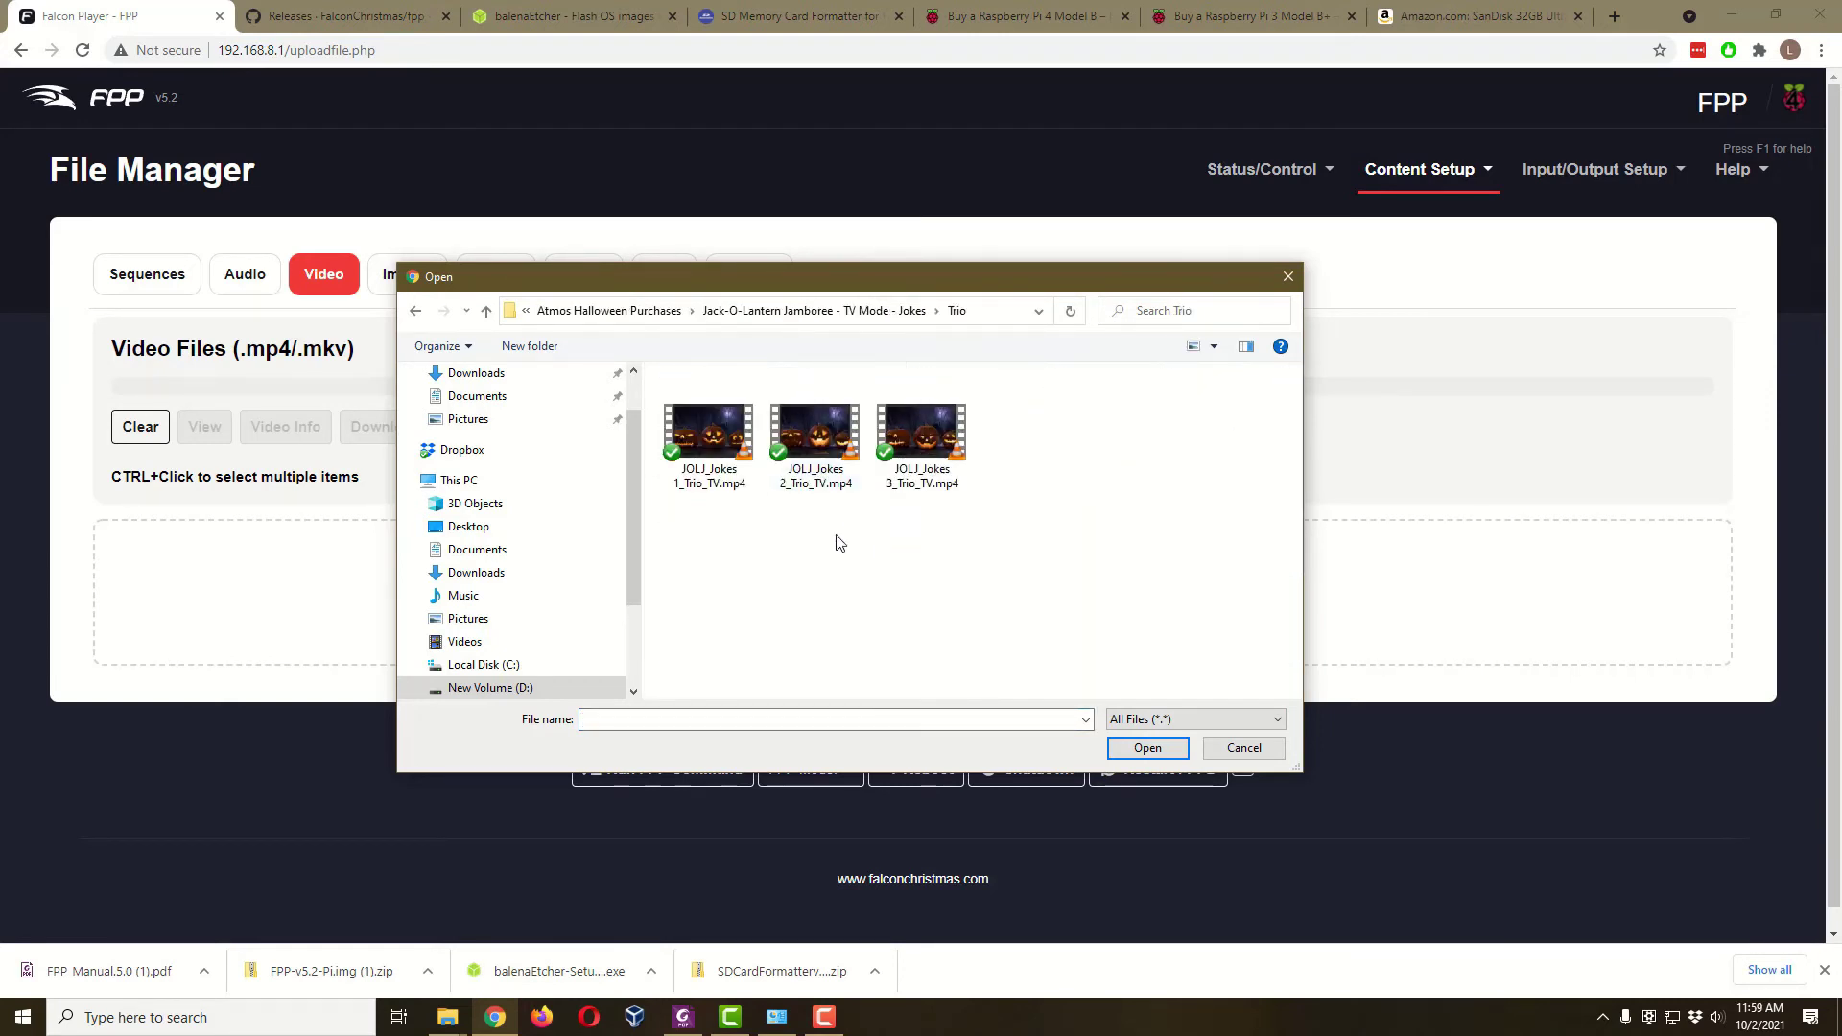
double_click(737, 443)
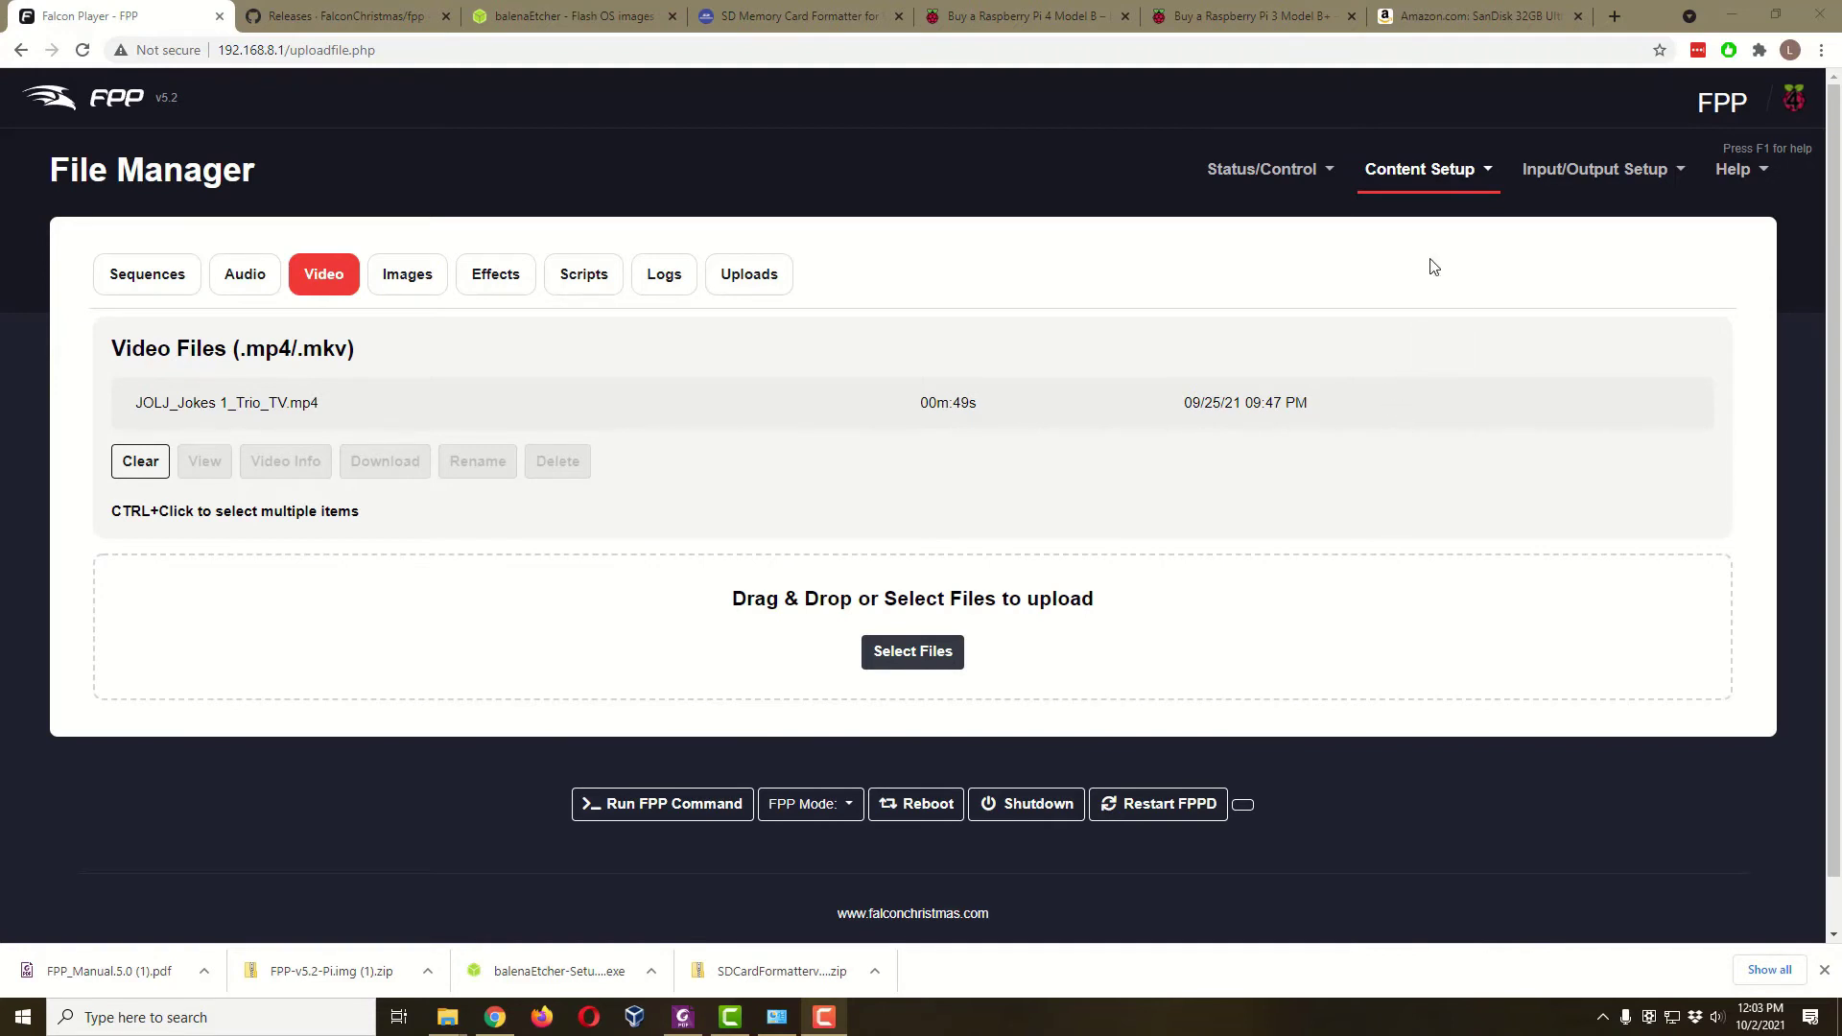
- Create a new playlist named Halloween with a blank description and Randomize set to Off
left_click(1486, 179)
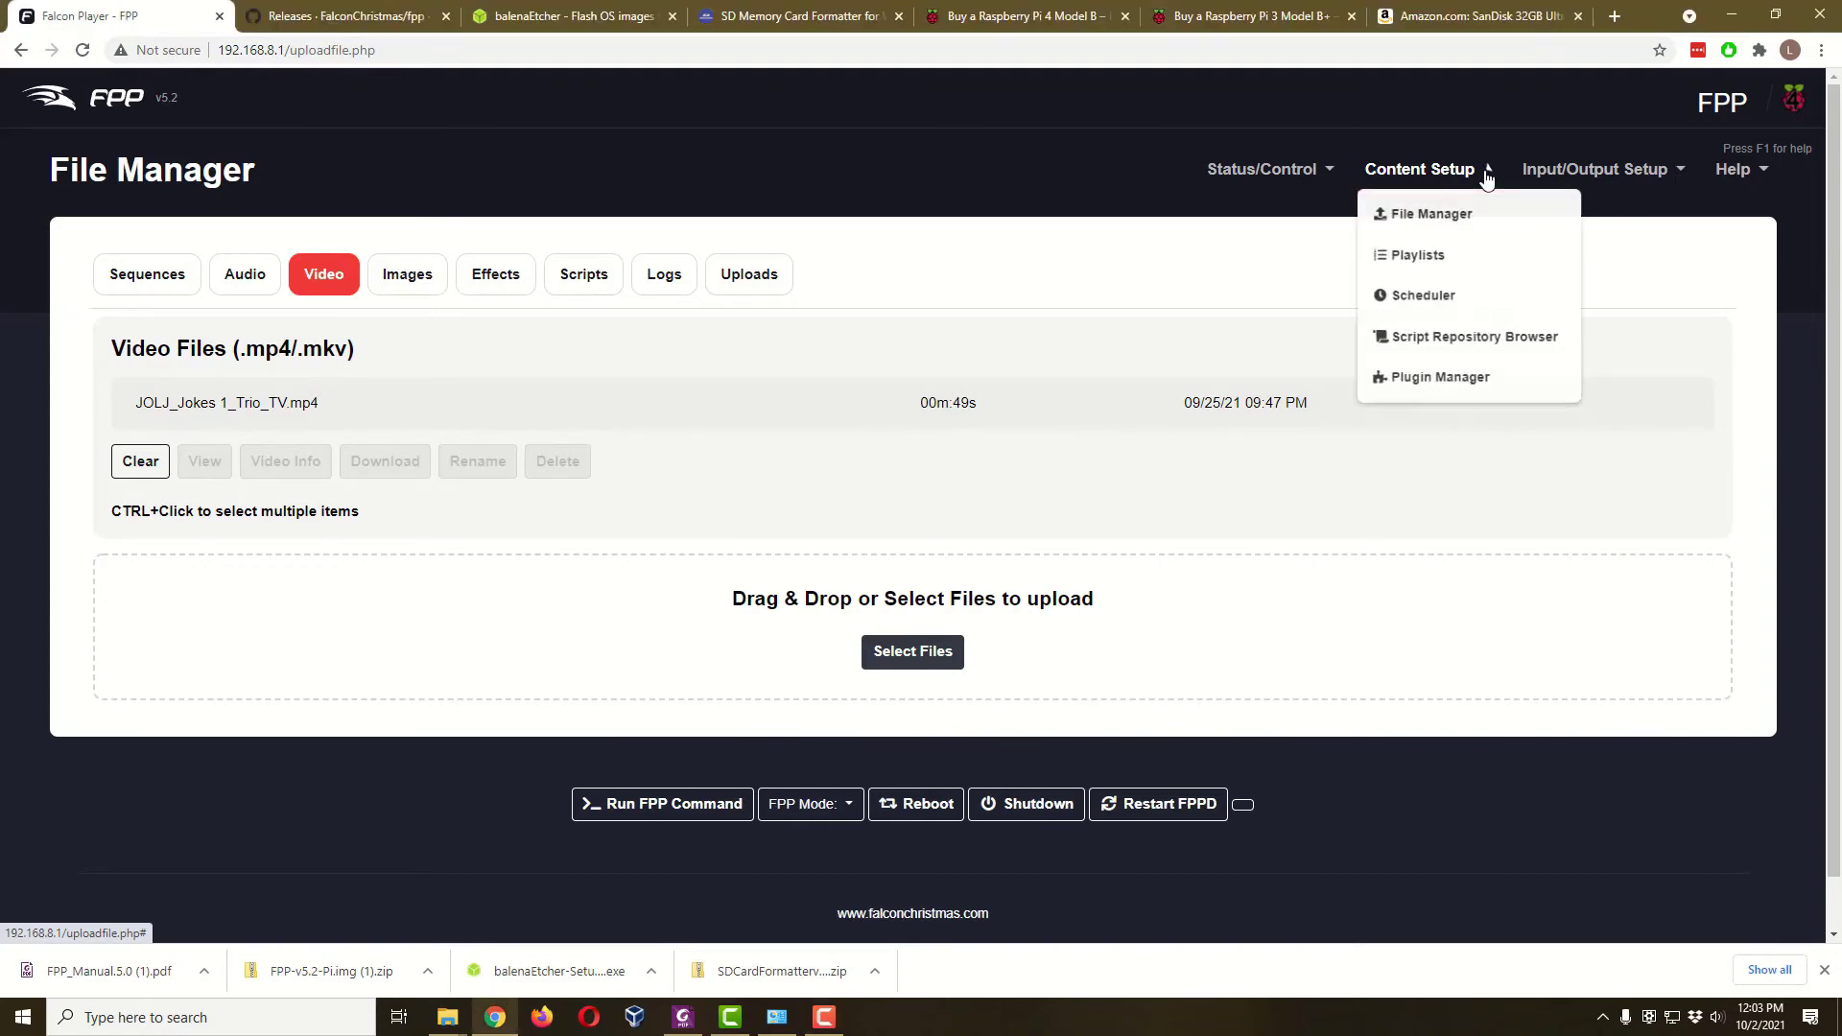
left_click(1473, 261)
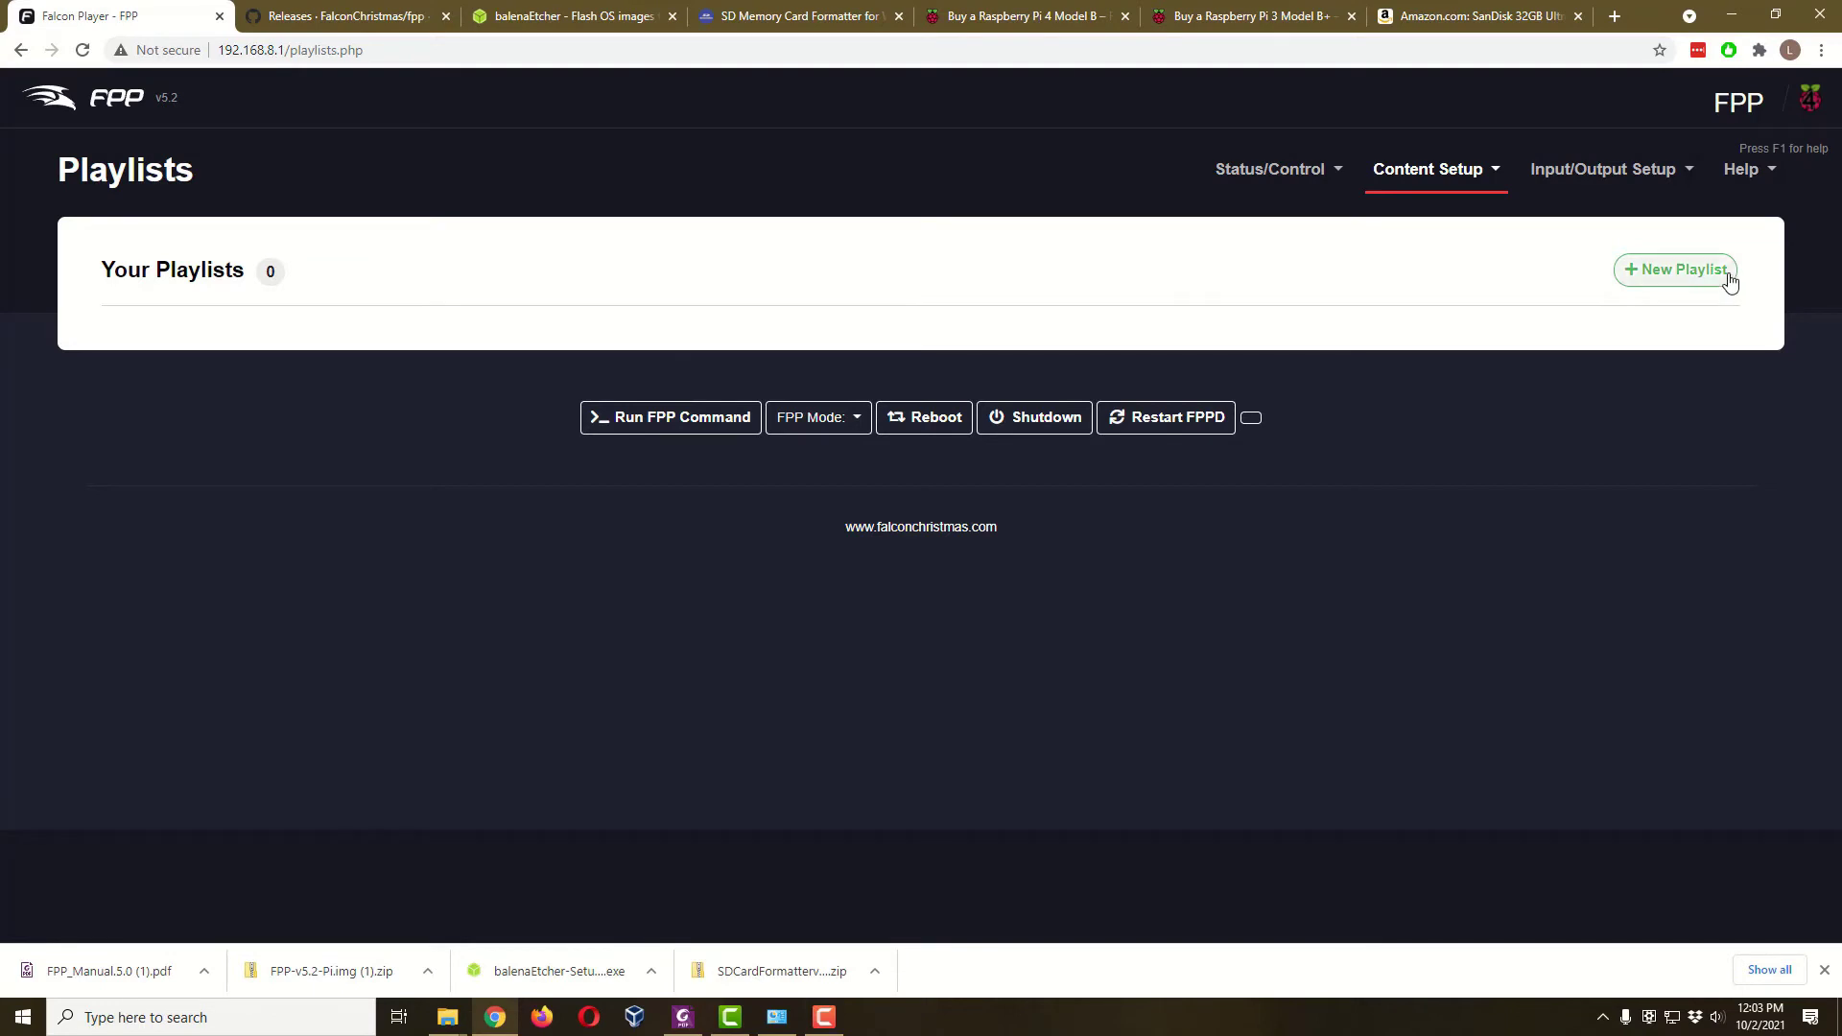
left_click(1693, 279)
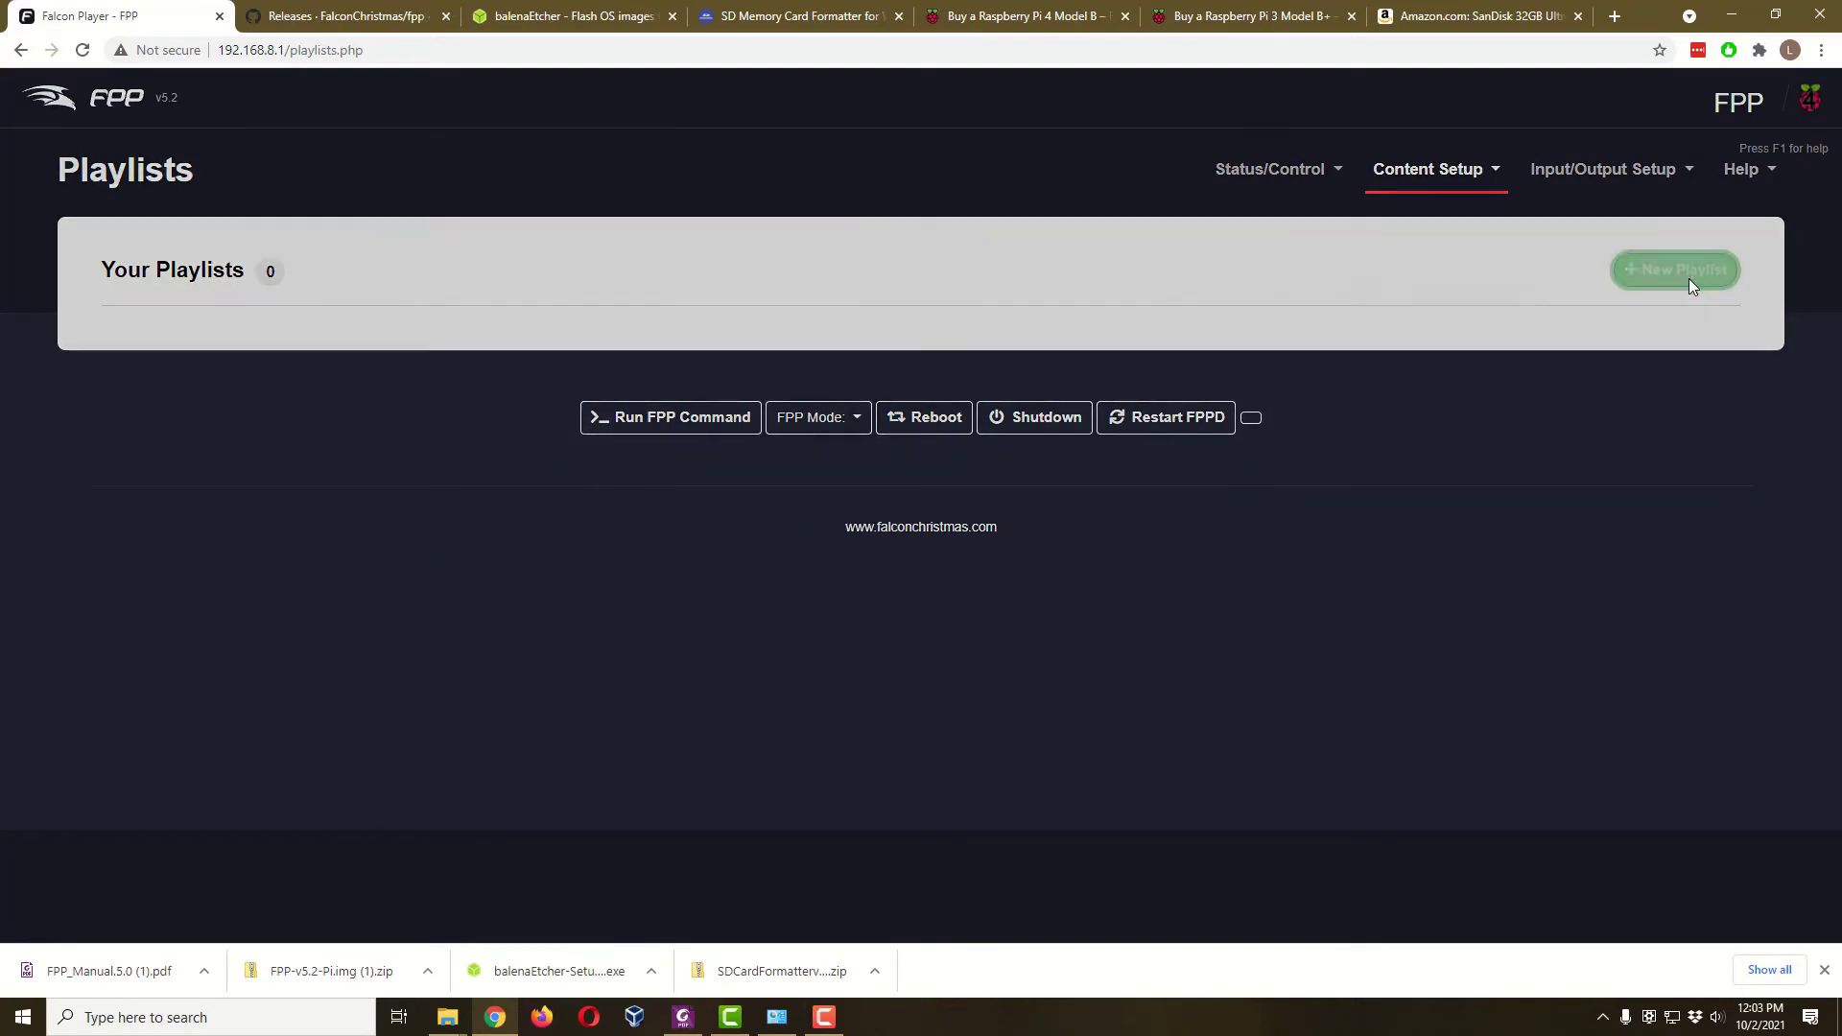
left_click(833, 245)
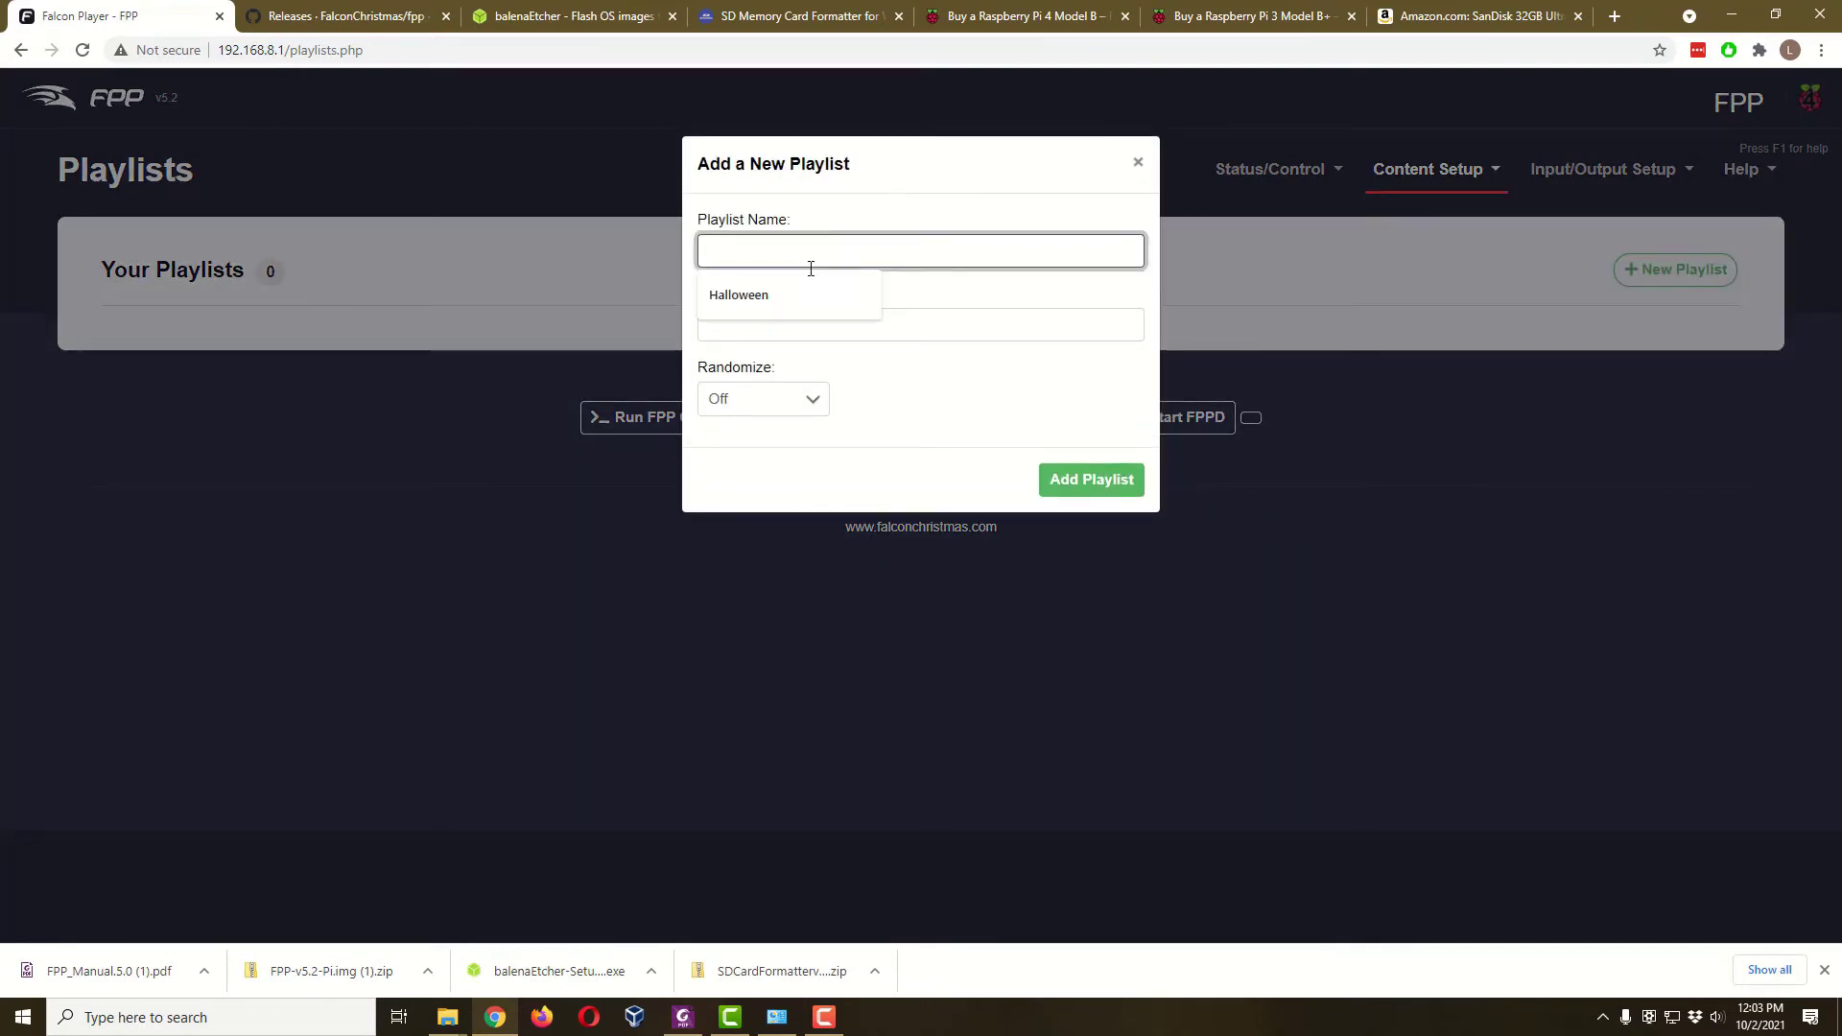
left_click(784, 294)
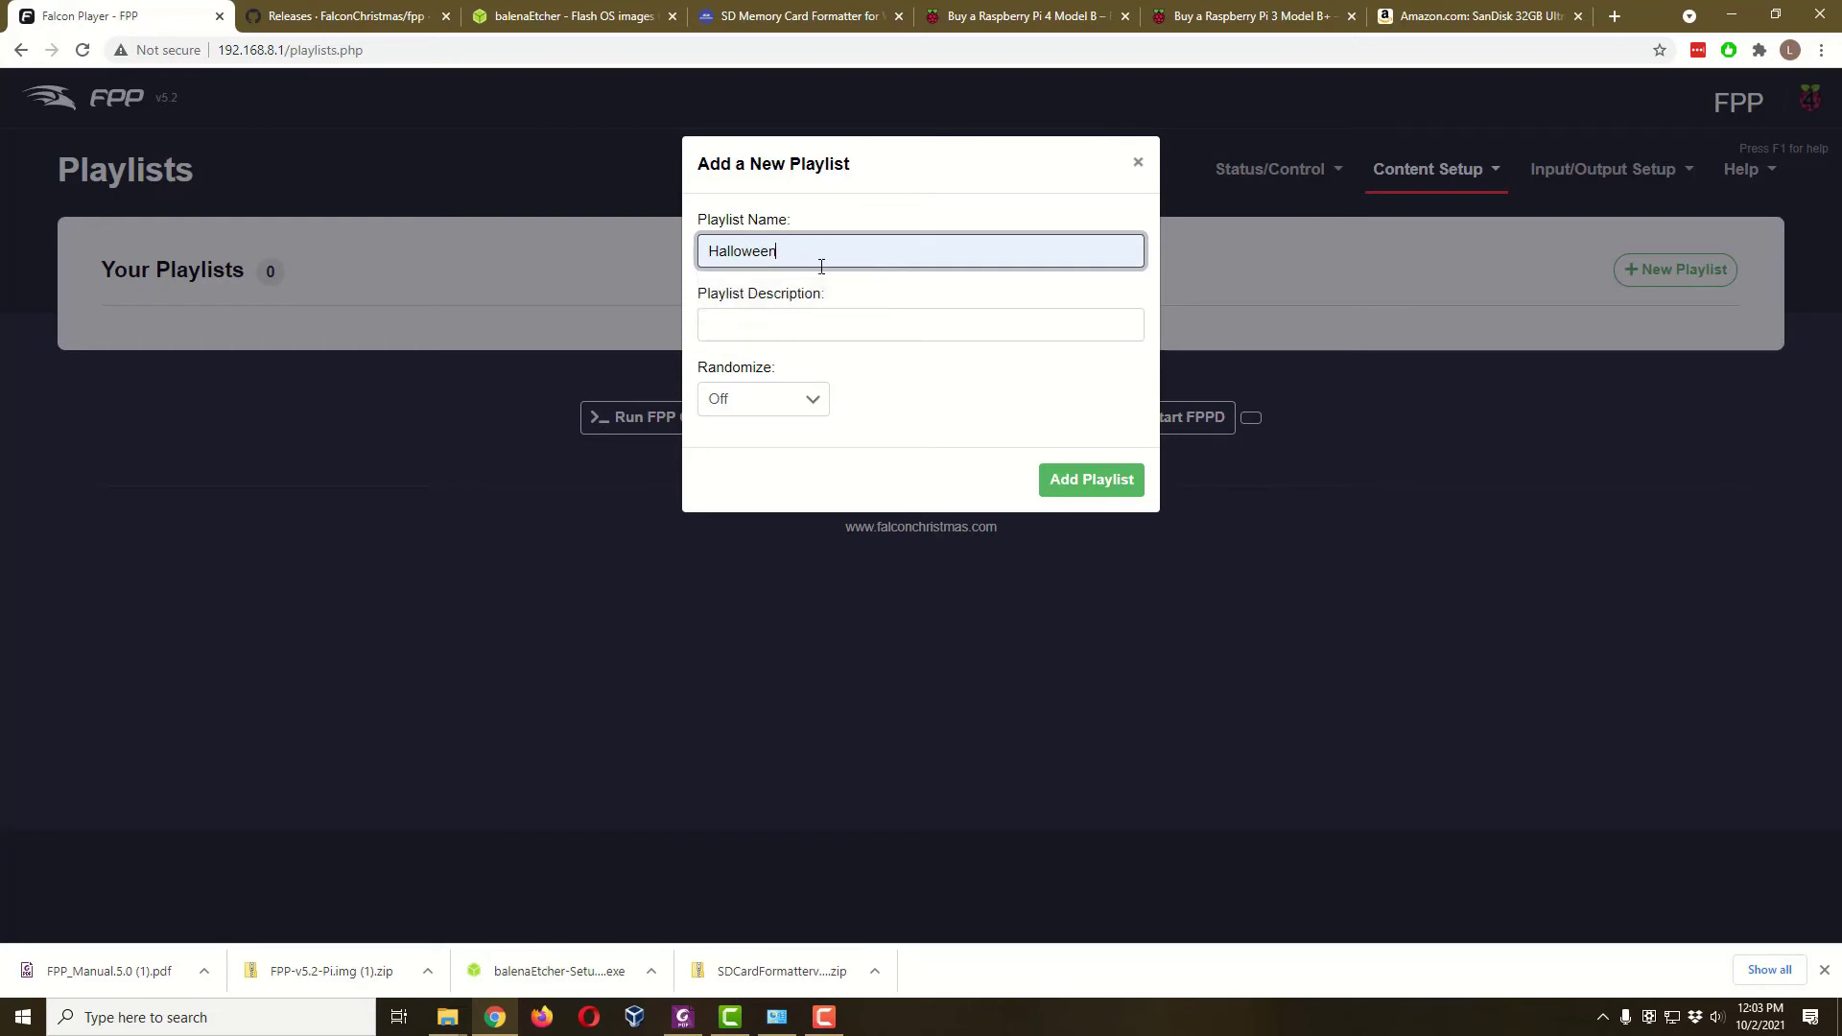
left_click(772, 316)
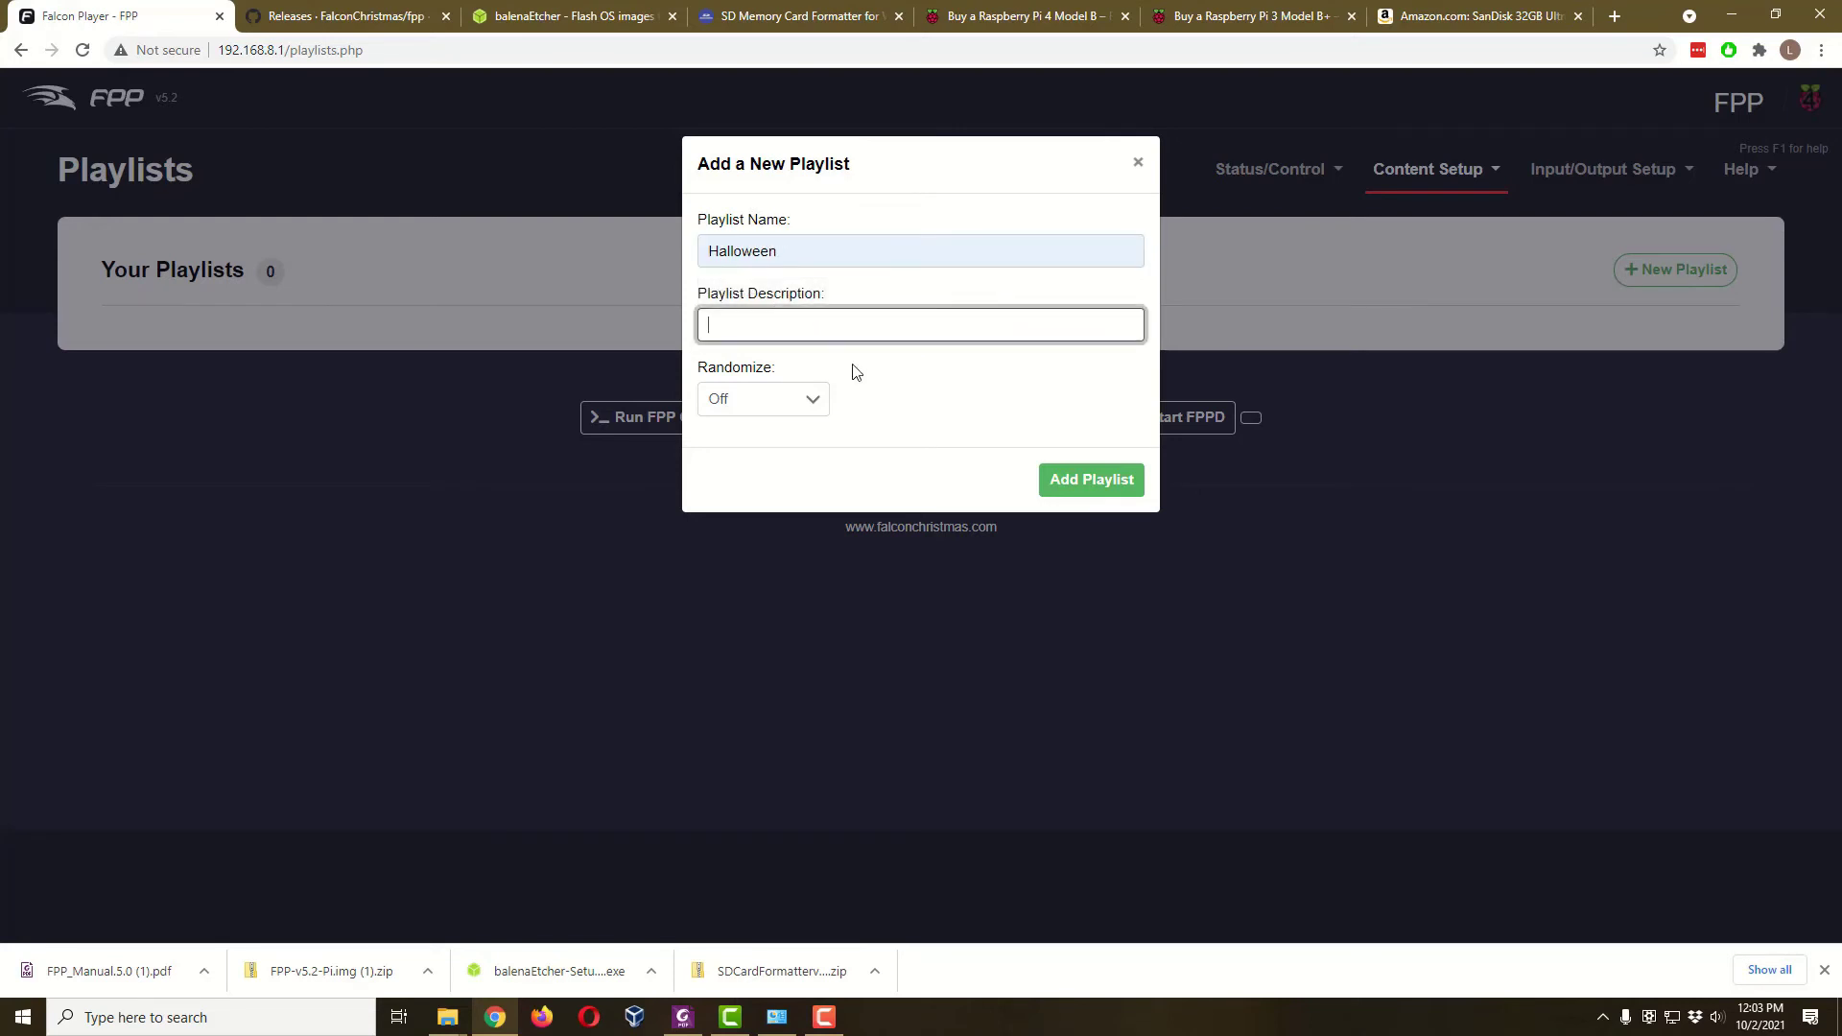
left_click(811, 401)
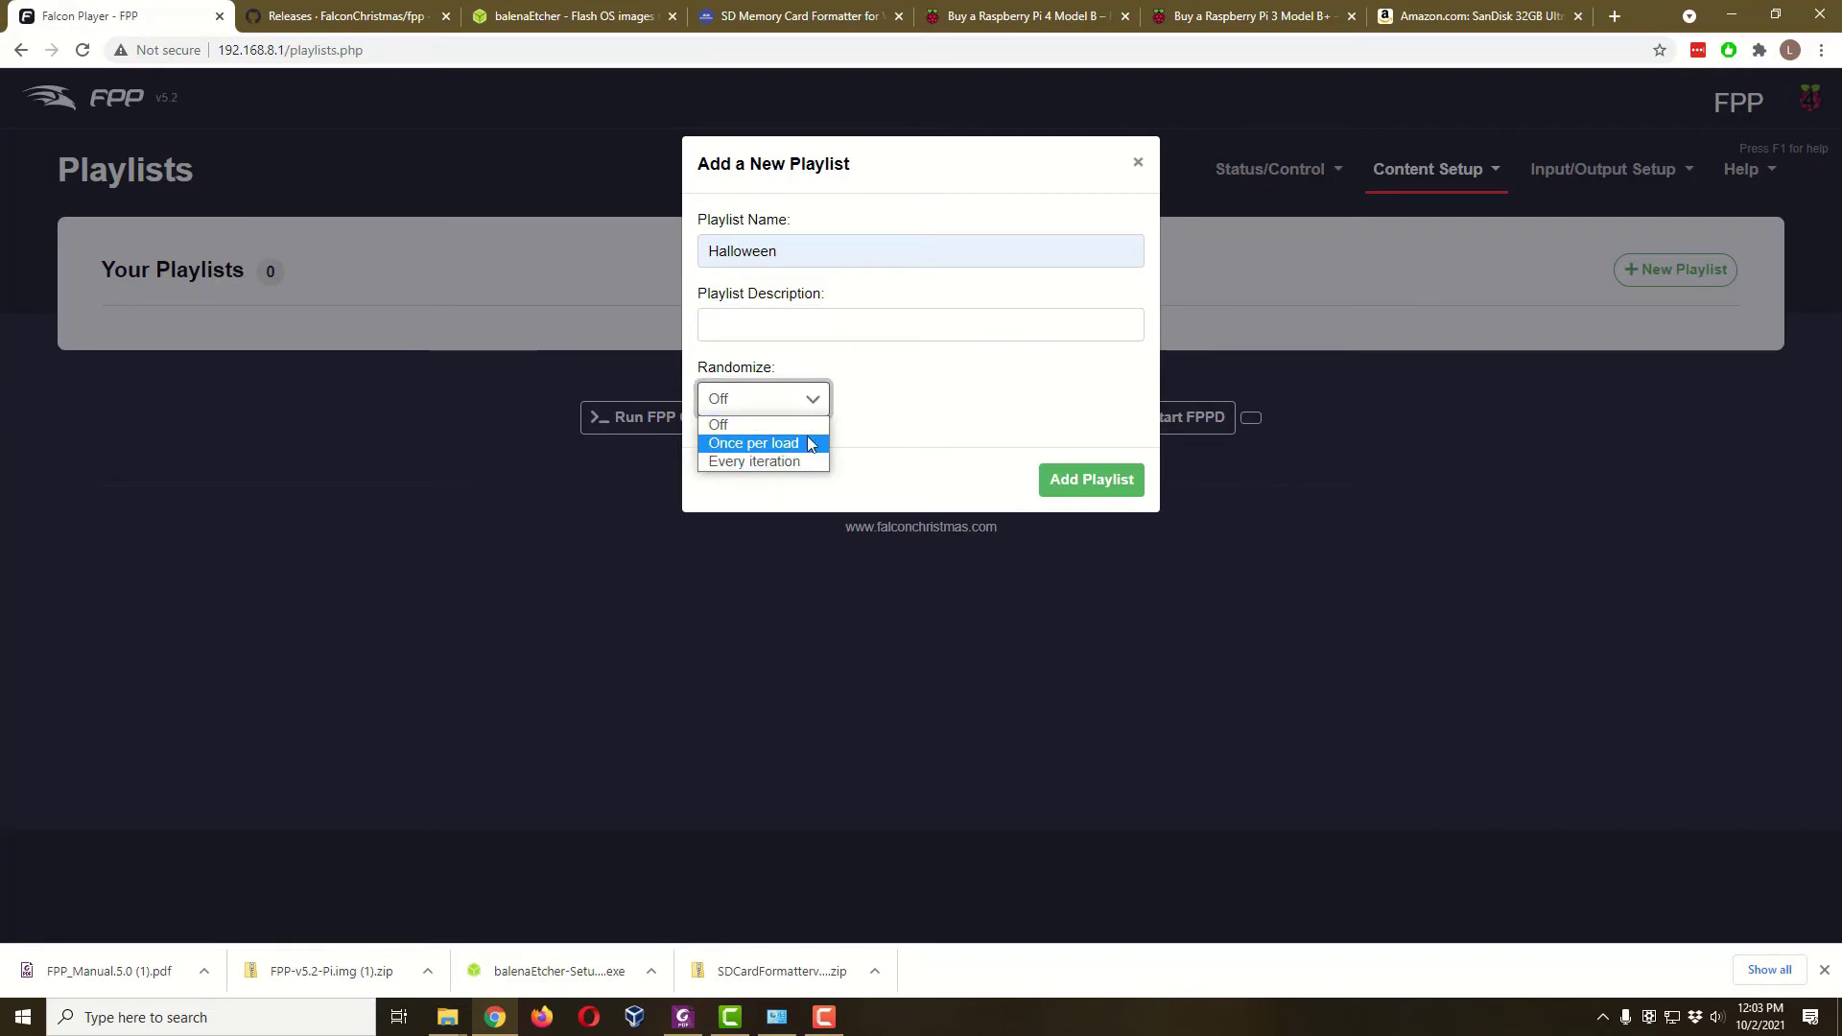
left_click(806, 400)
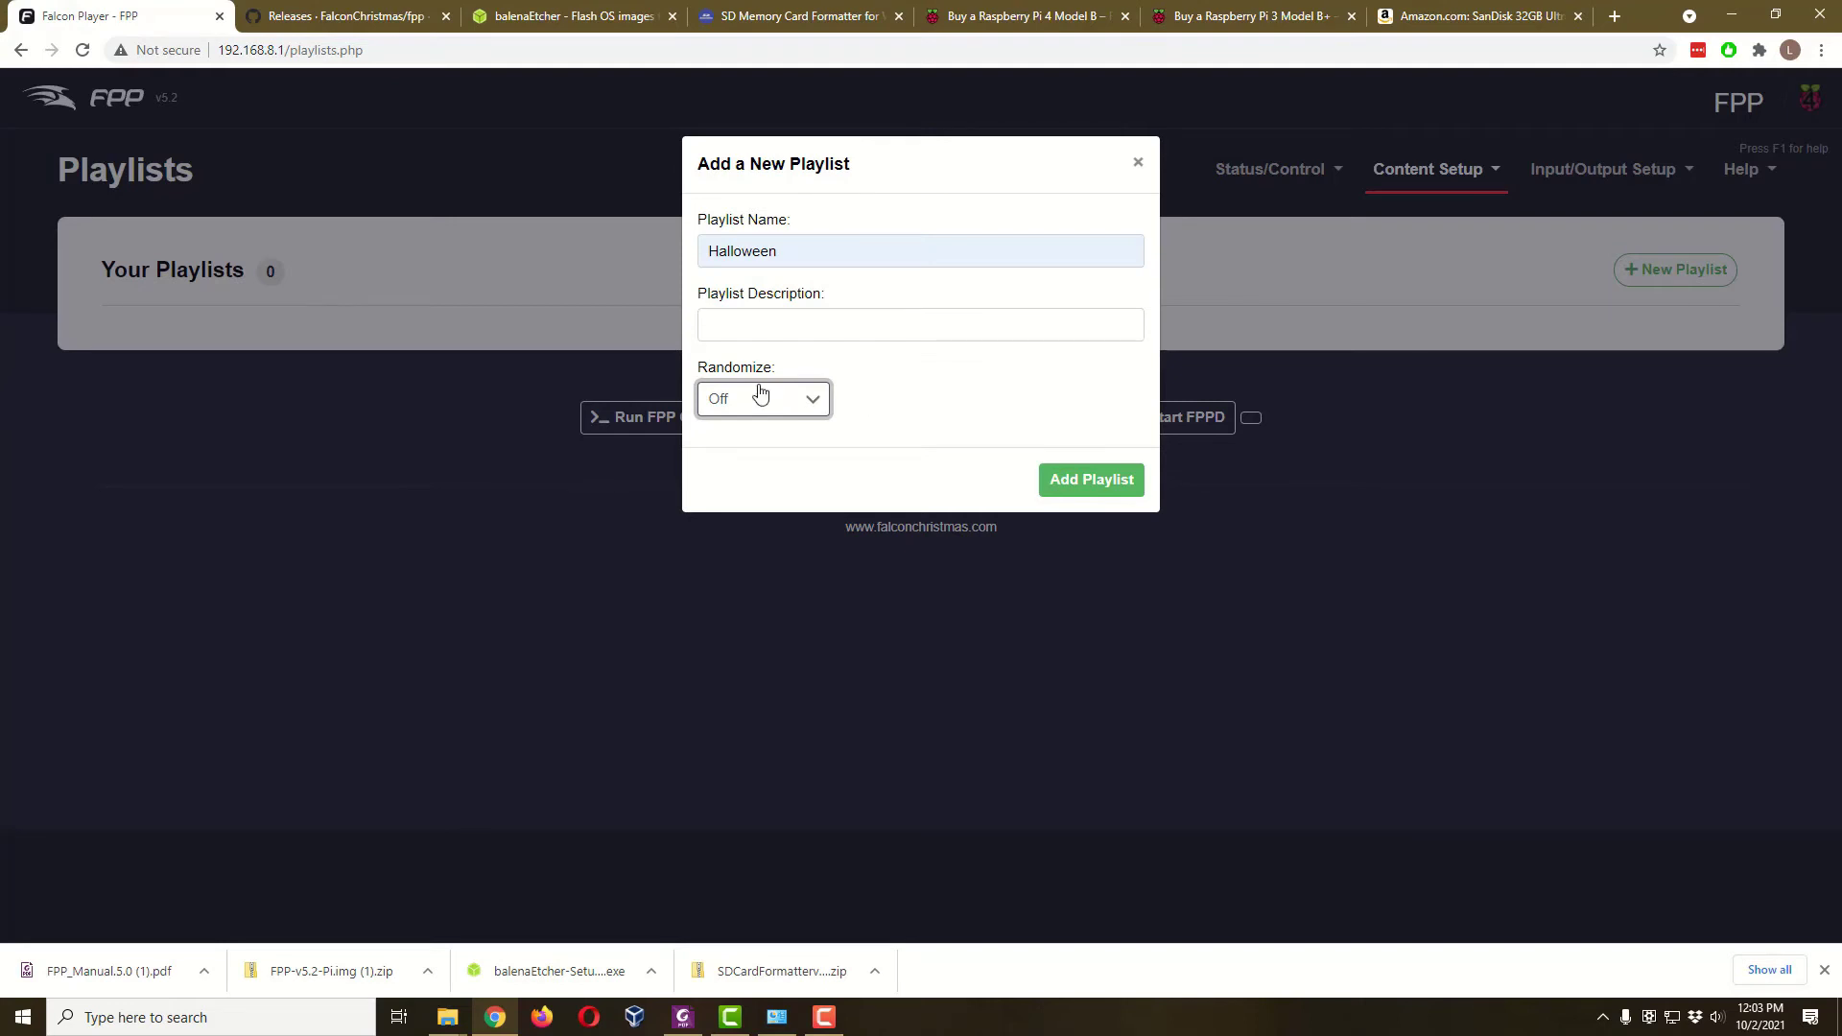
left_click(1104, 490)
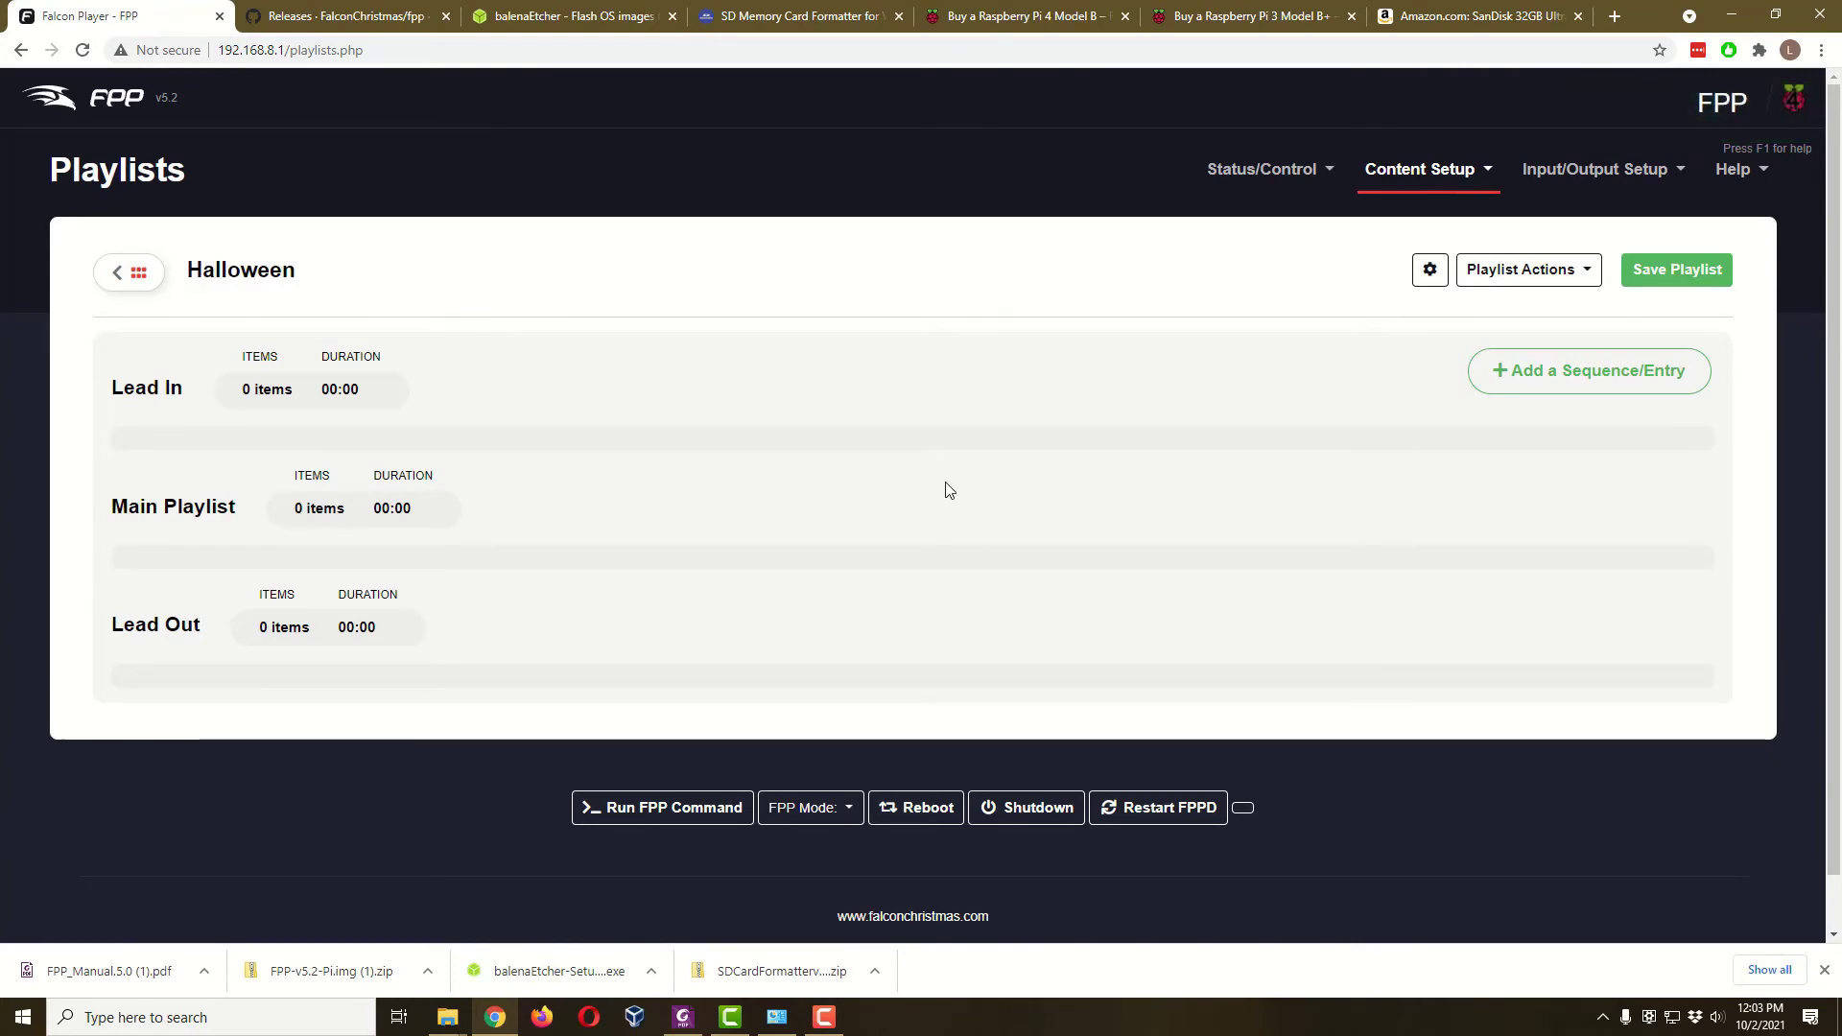
- Add JOLJ_Jokes 1_Trio_TV.mp4 to the Halloween playlist as a single-file Media Only entry with default video output, and save the playlist
left_click(1556, 385)
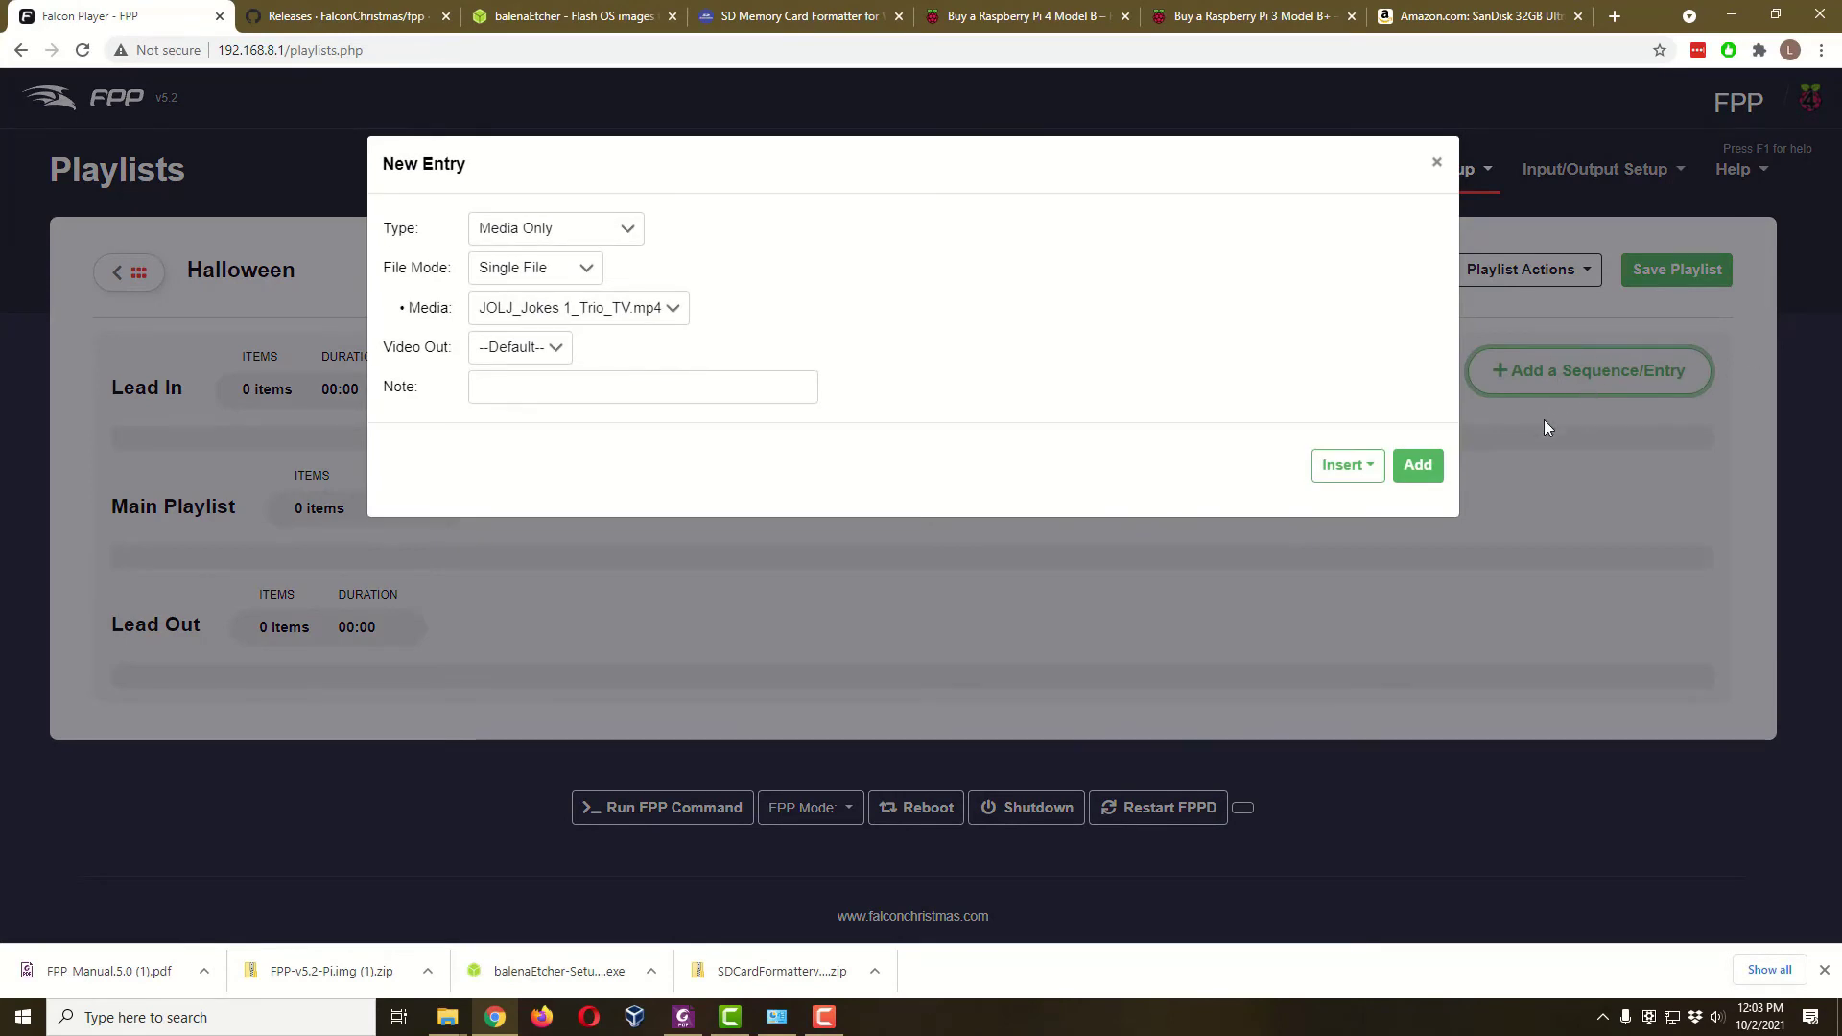
left_click(632, 231)
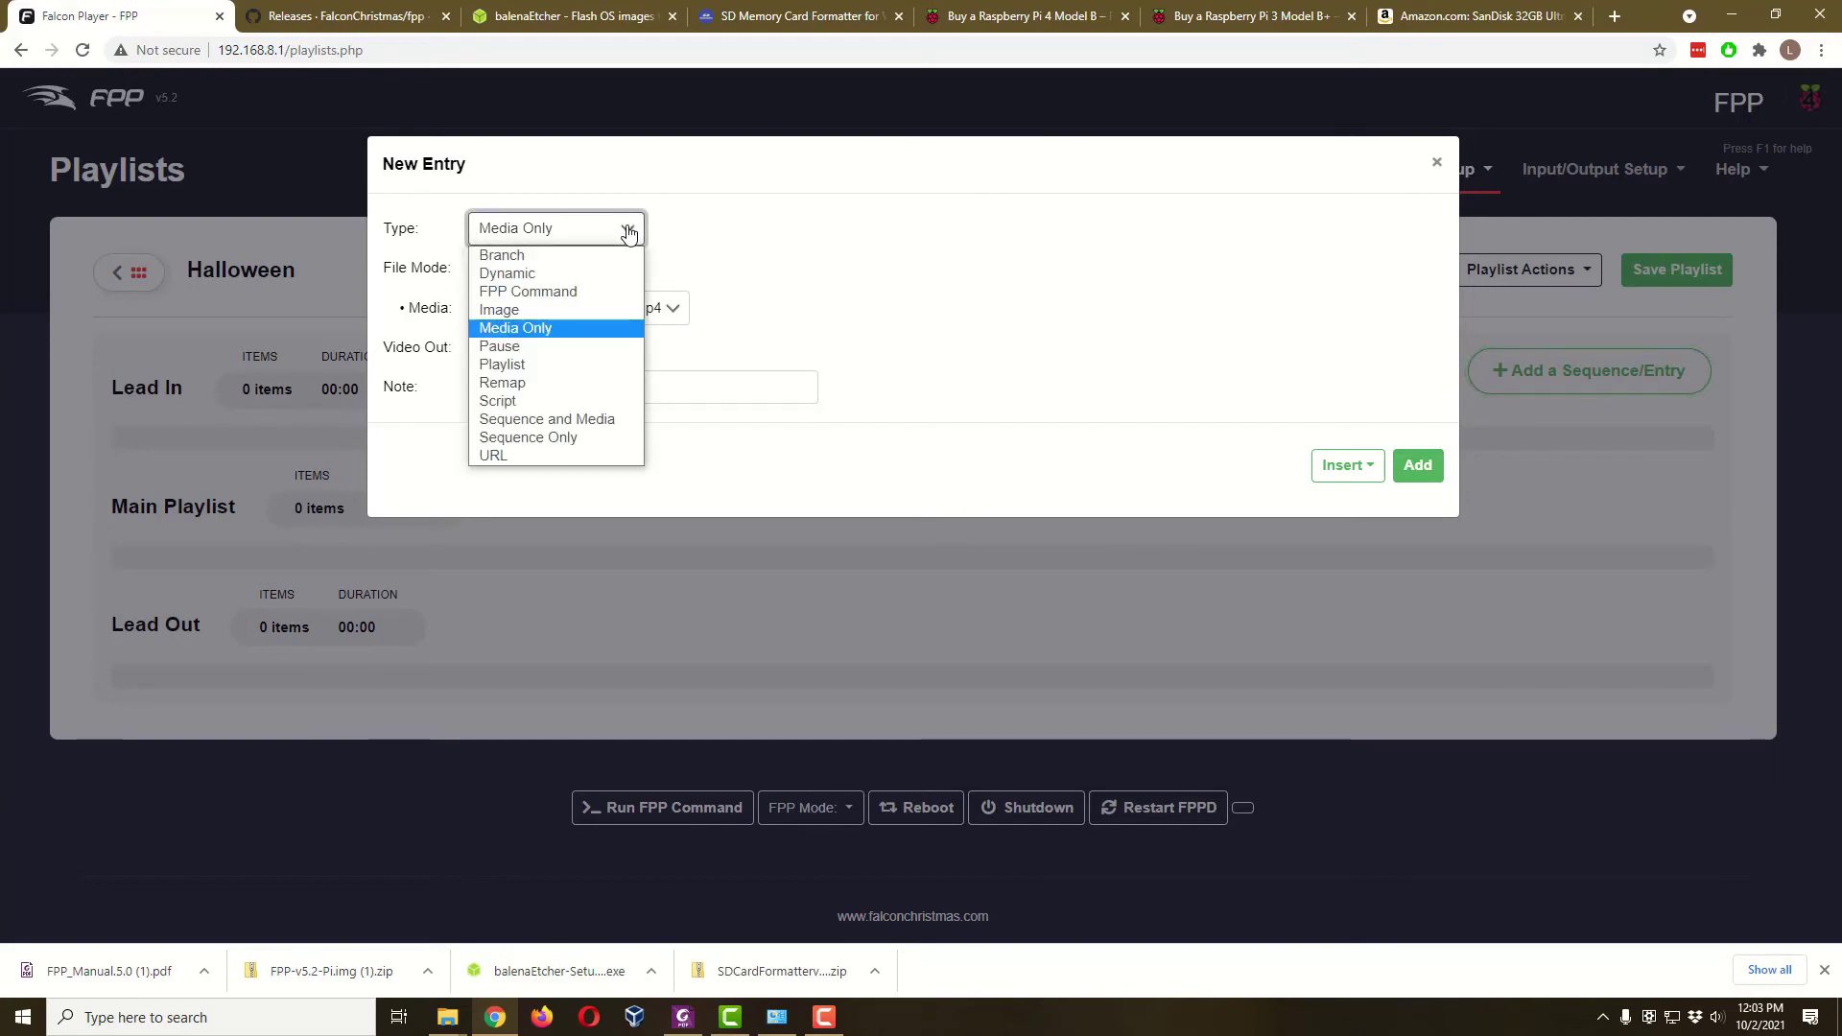
left_click(624, 233)
left_click(596, 278)
left_click(595, 279)
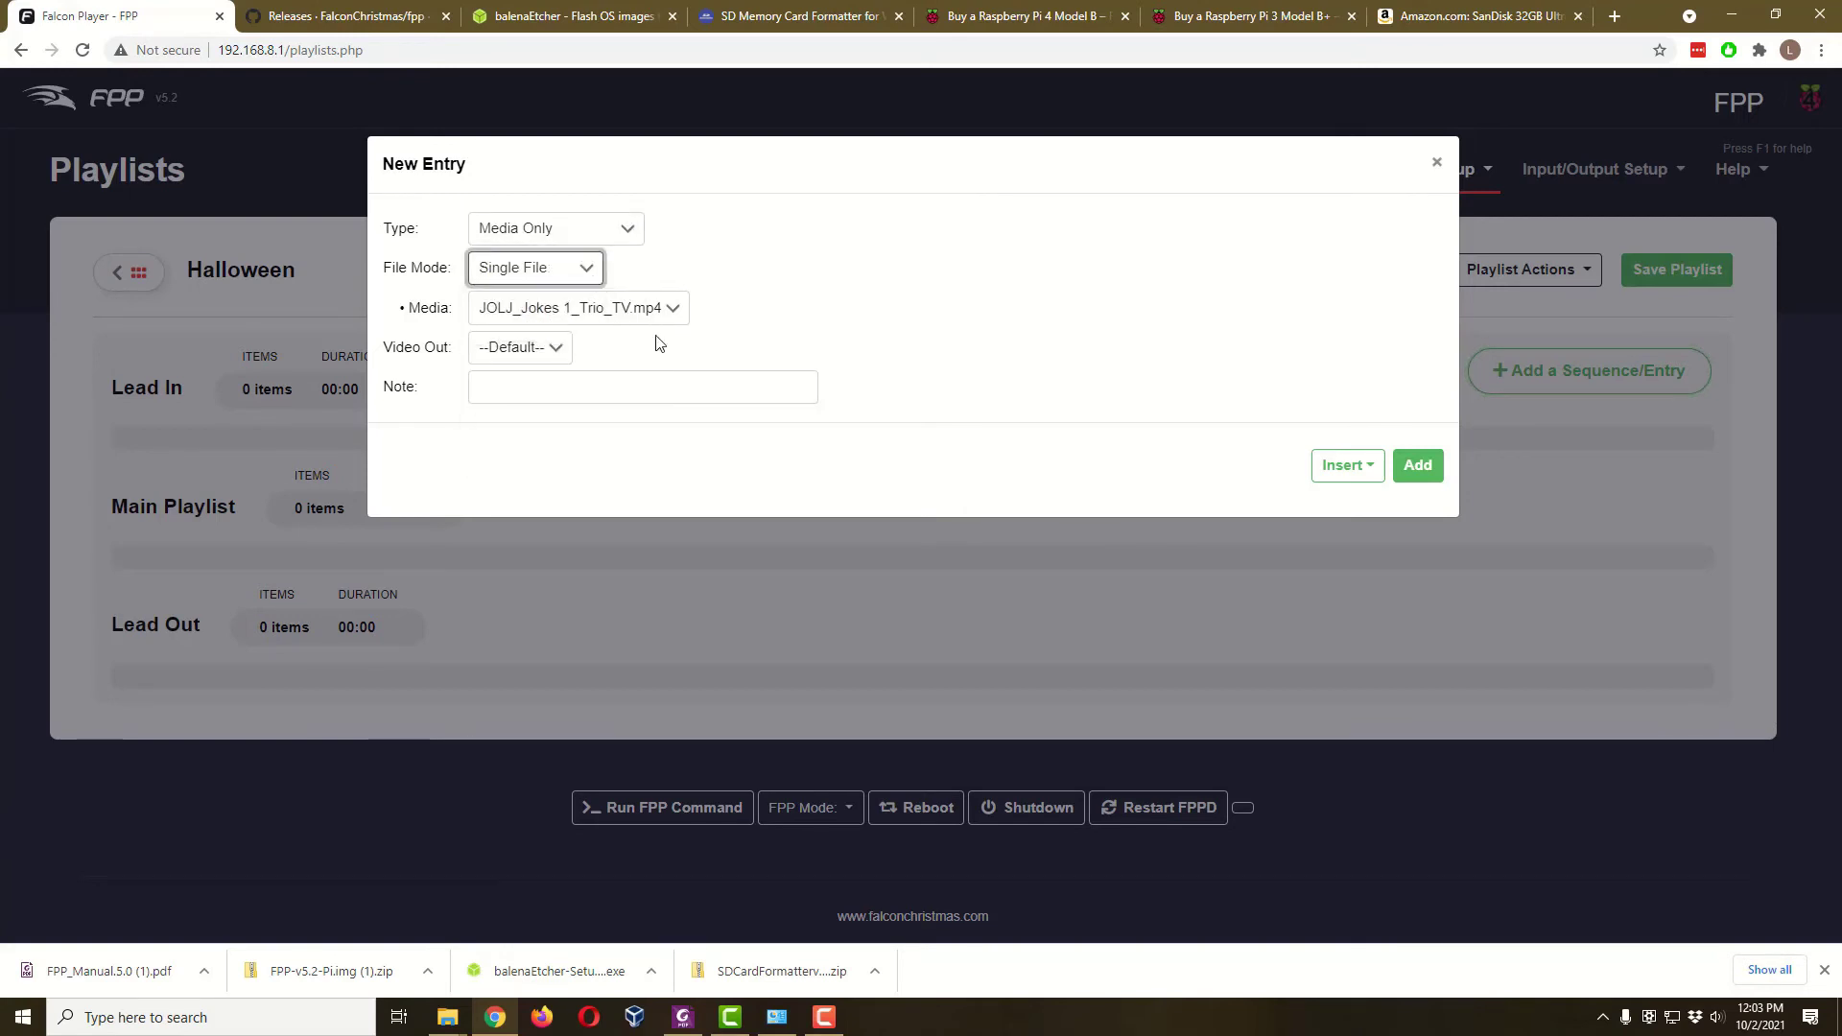
left_click(676, 313)
left_click(679, 311)
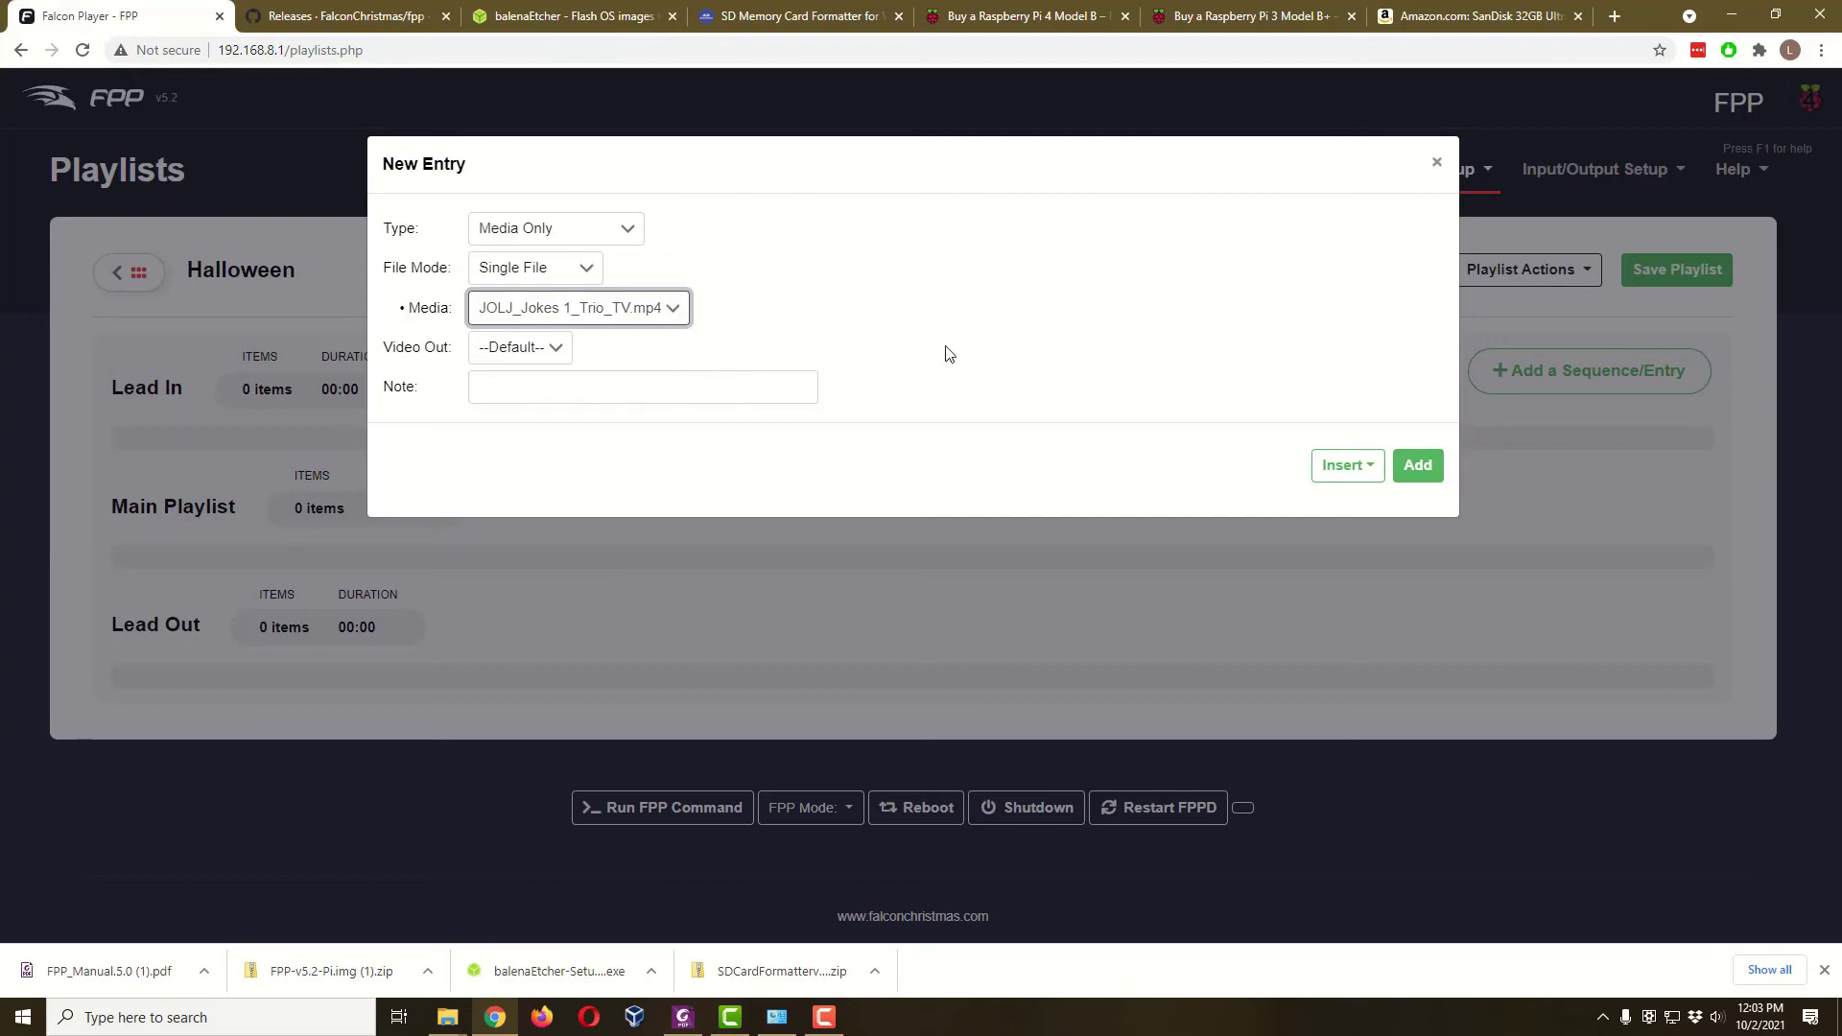
left_click(1418, 466)
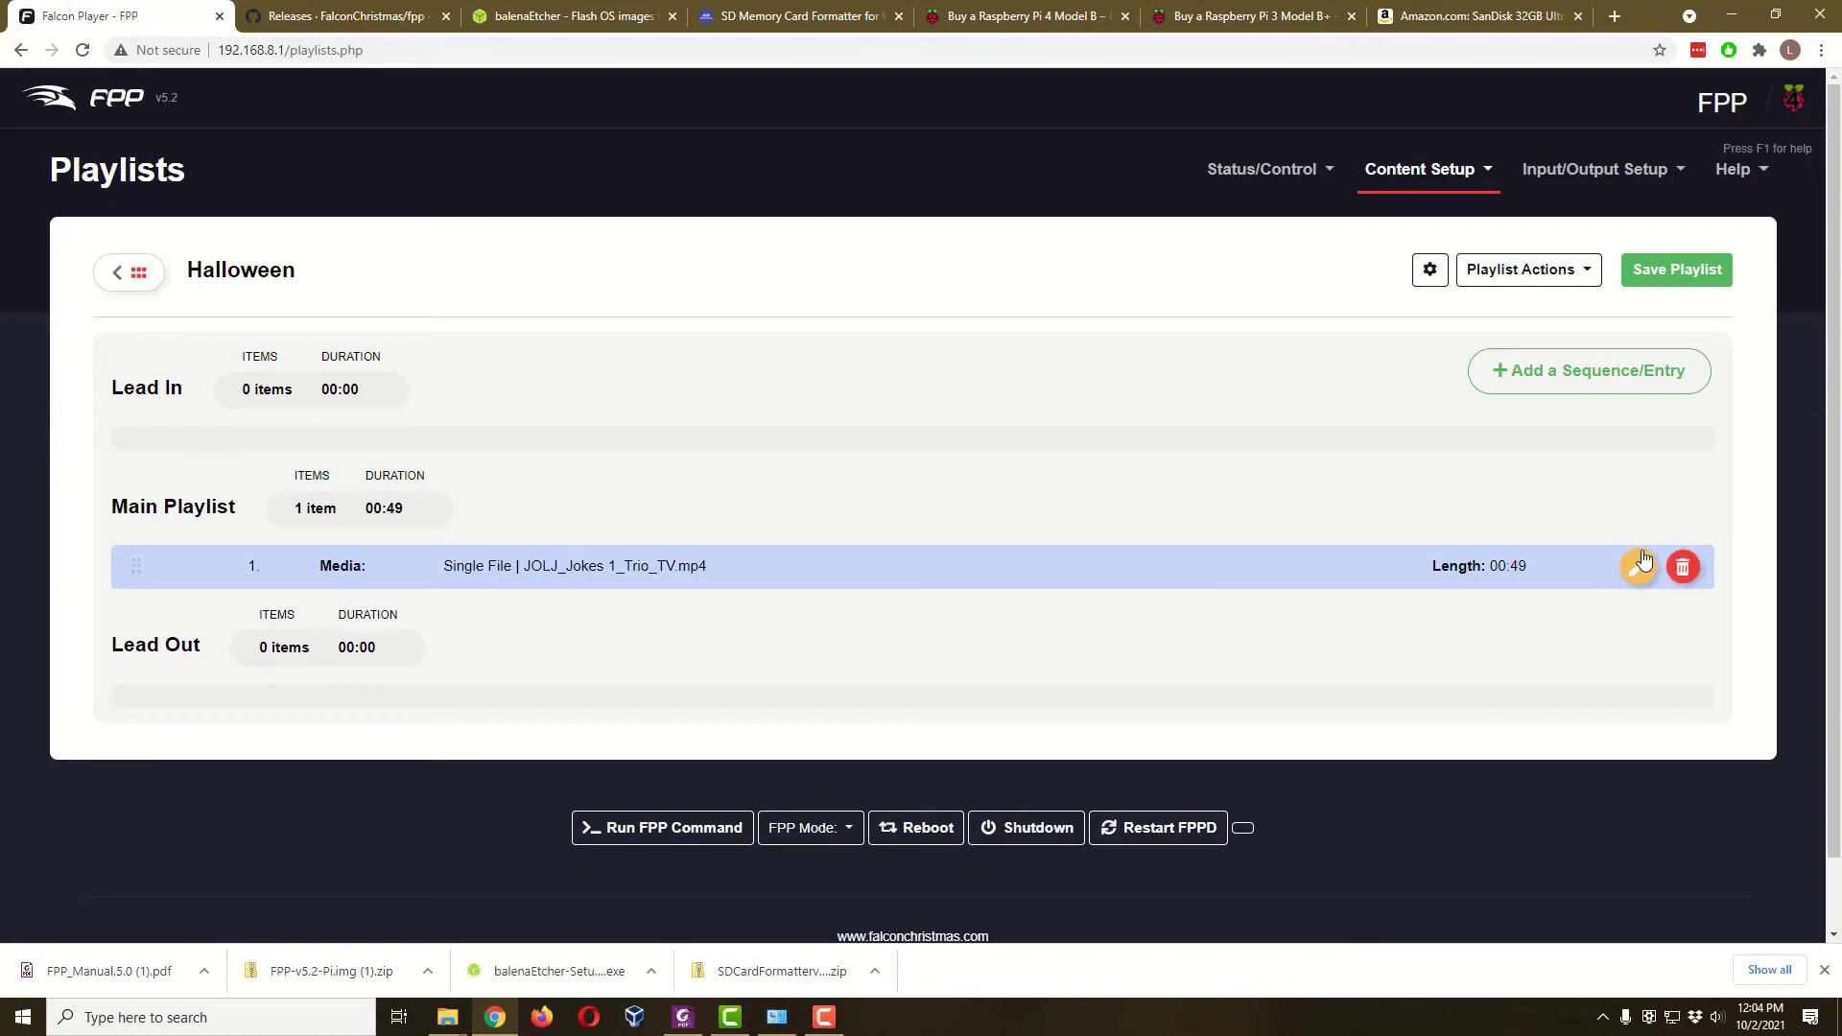
left_click(1695, 278)
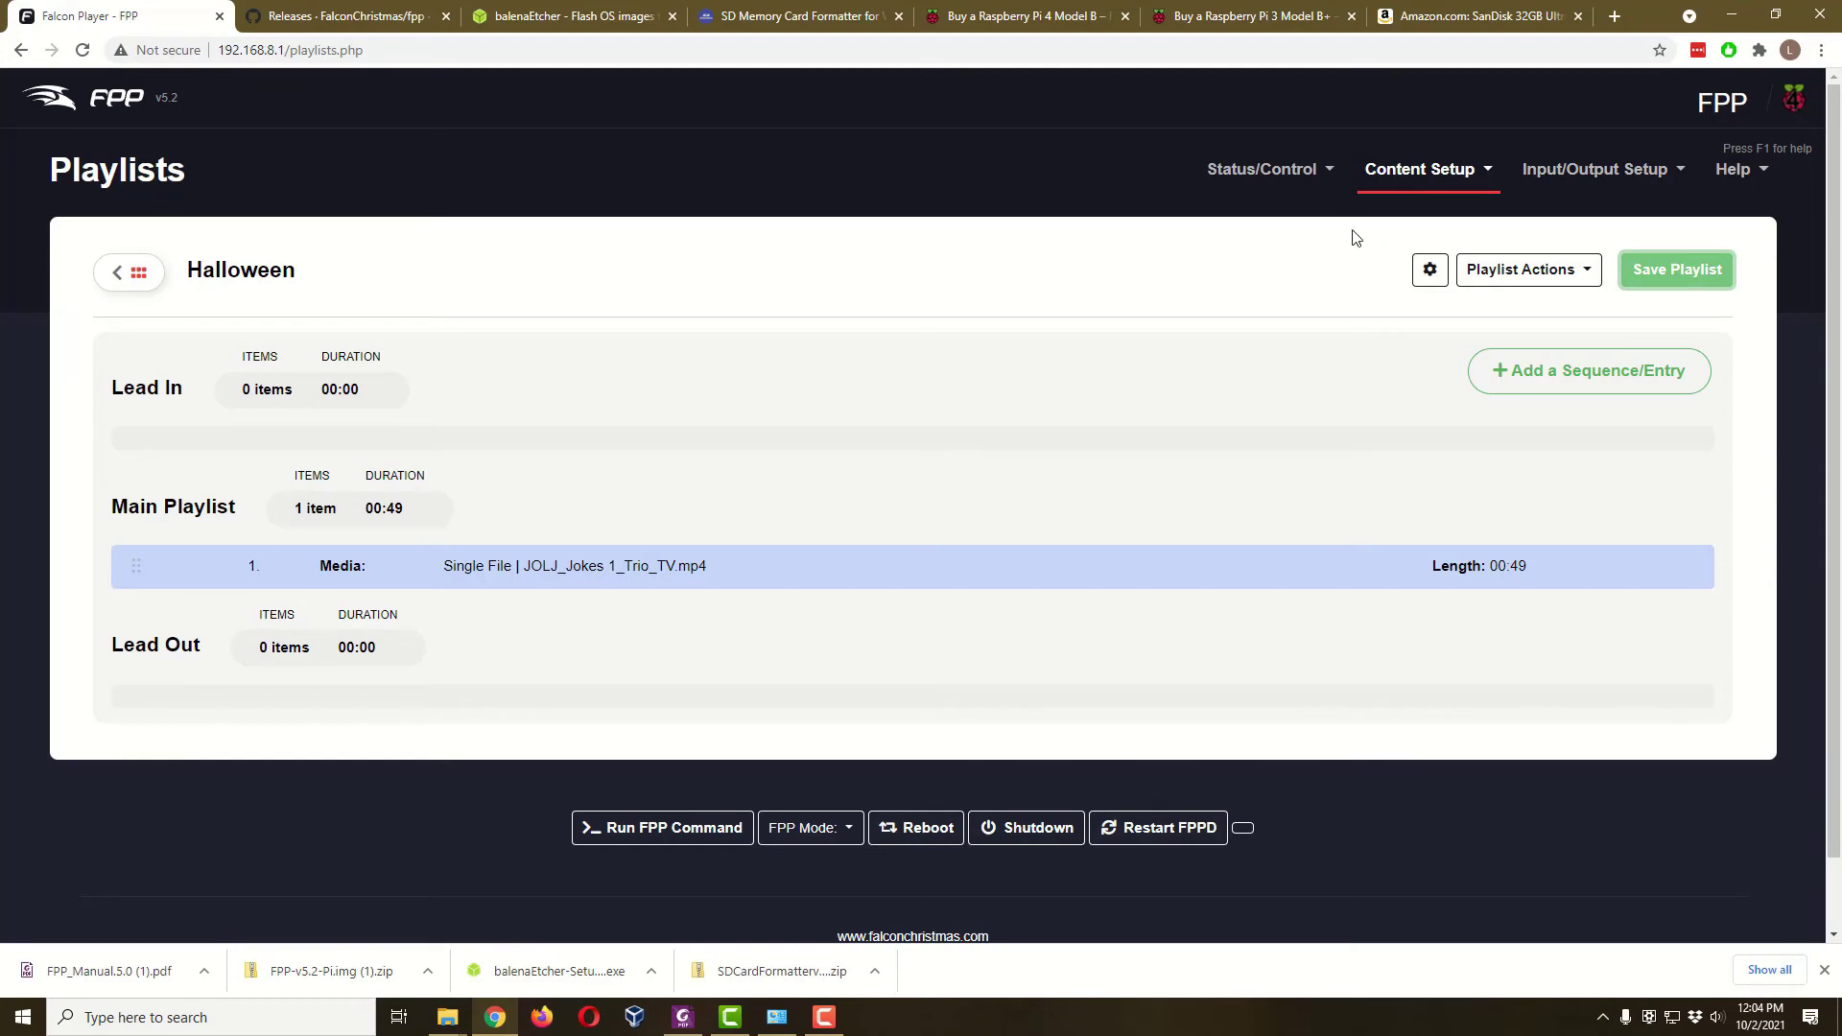
- Play the Halloween playlist from the Status page as a test and stop it immediately
left_click(1297, 173)
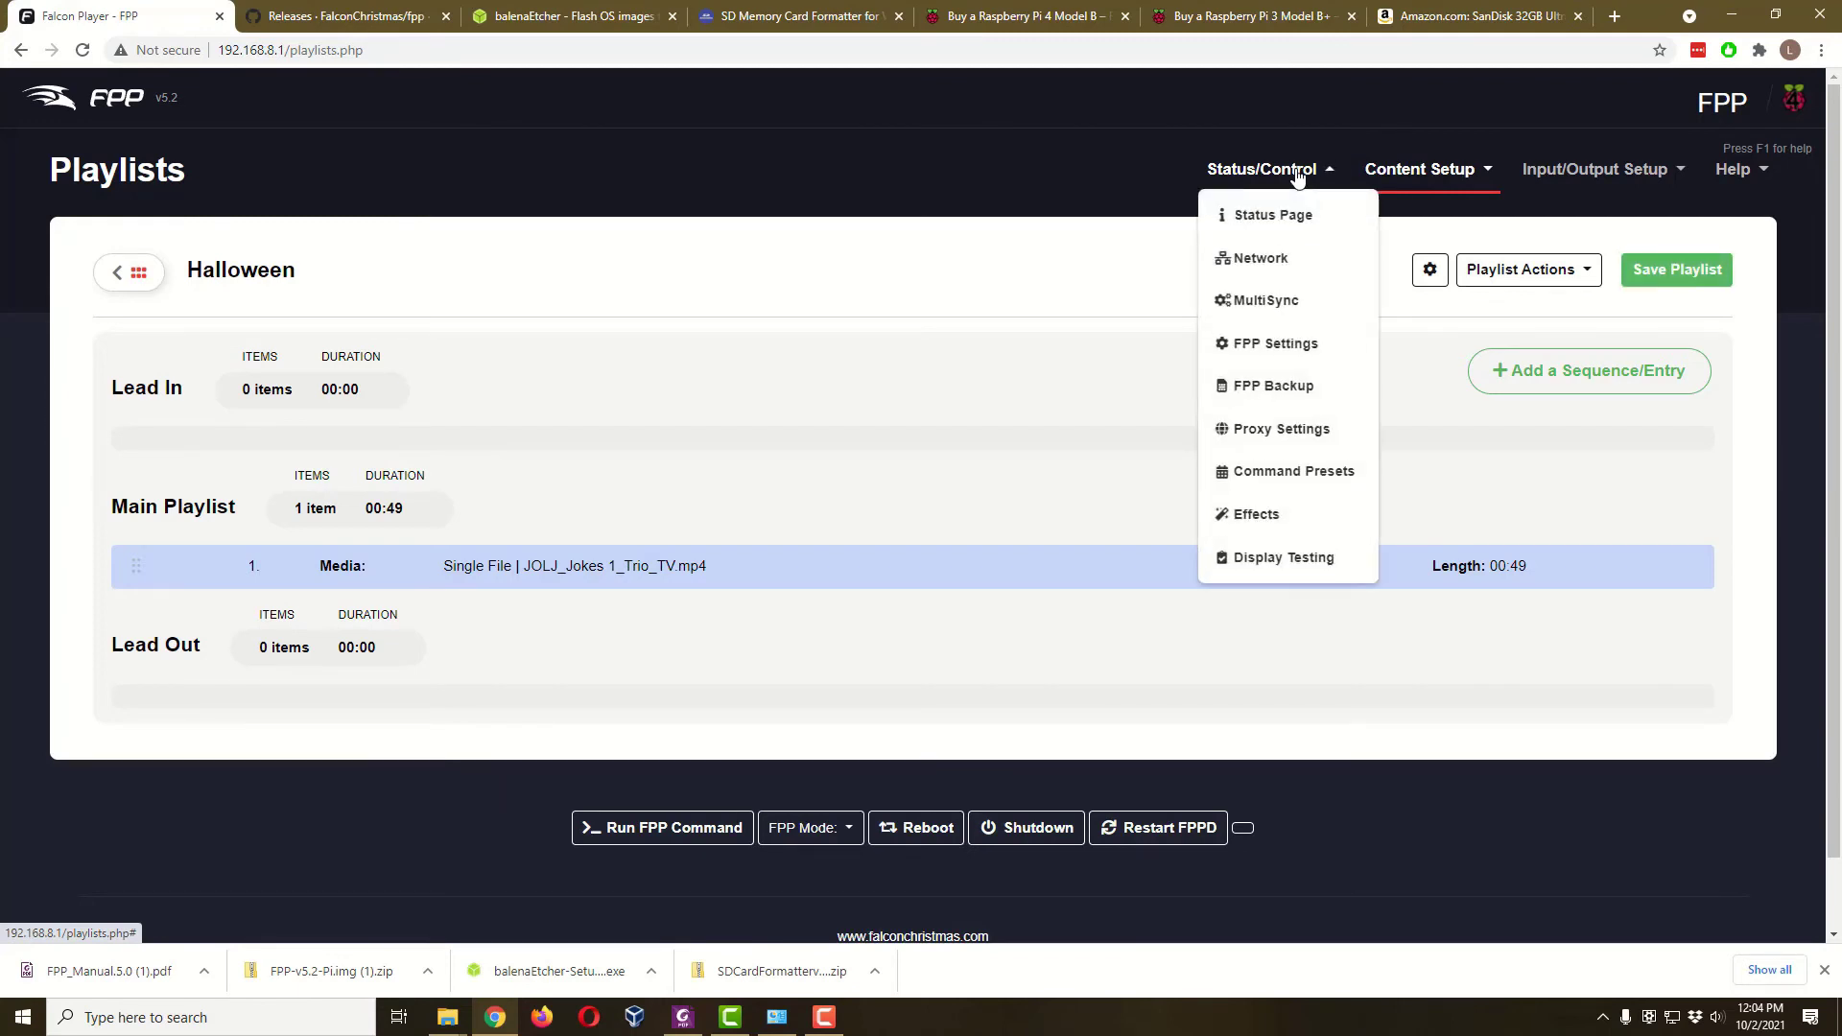
left_click(1306, 222)
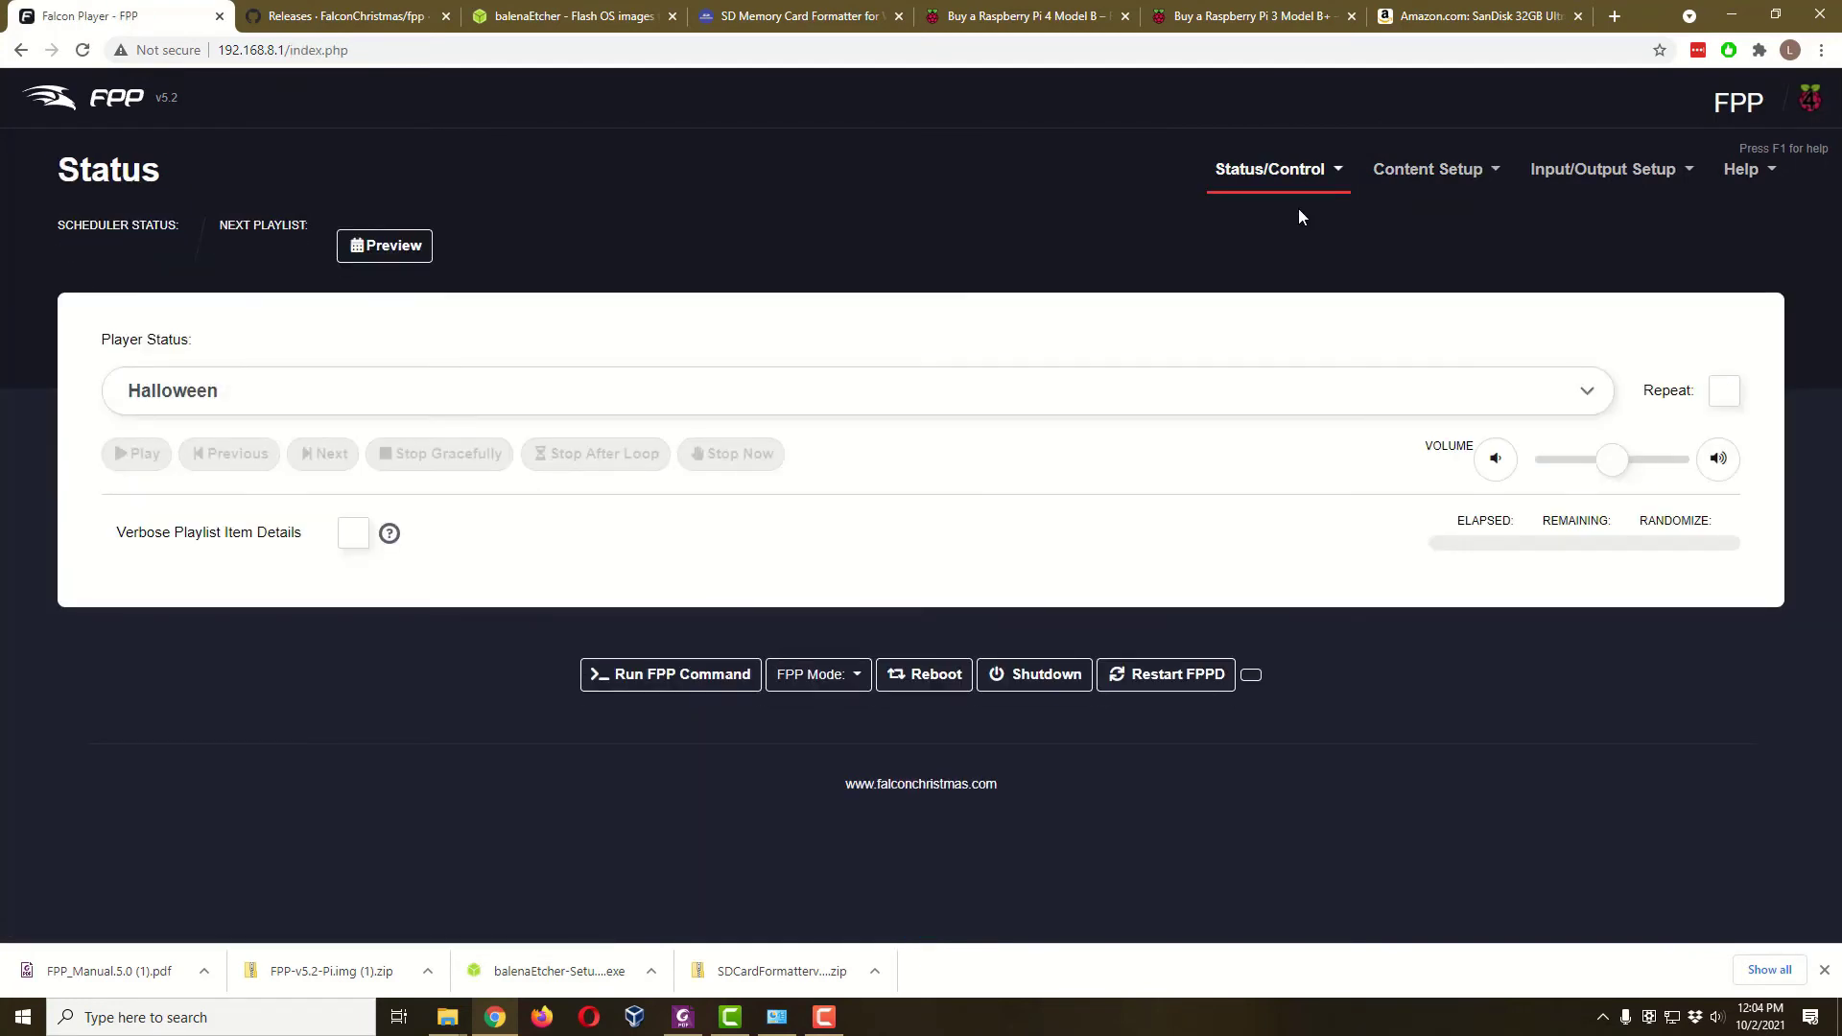
left_click(122, 101)
left_click(1594, 406)
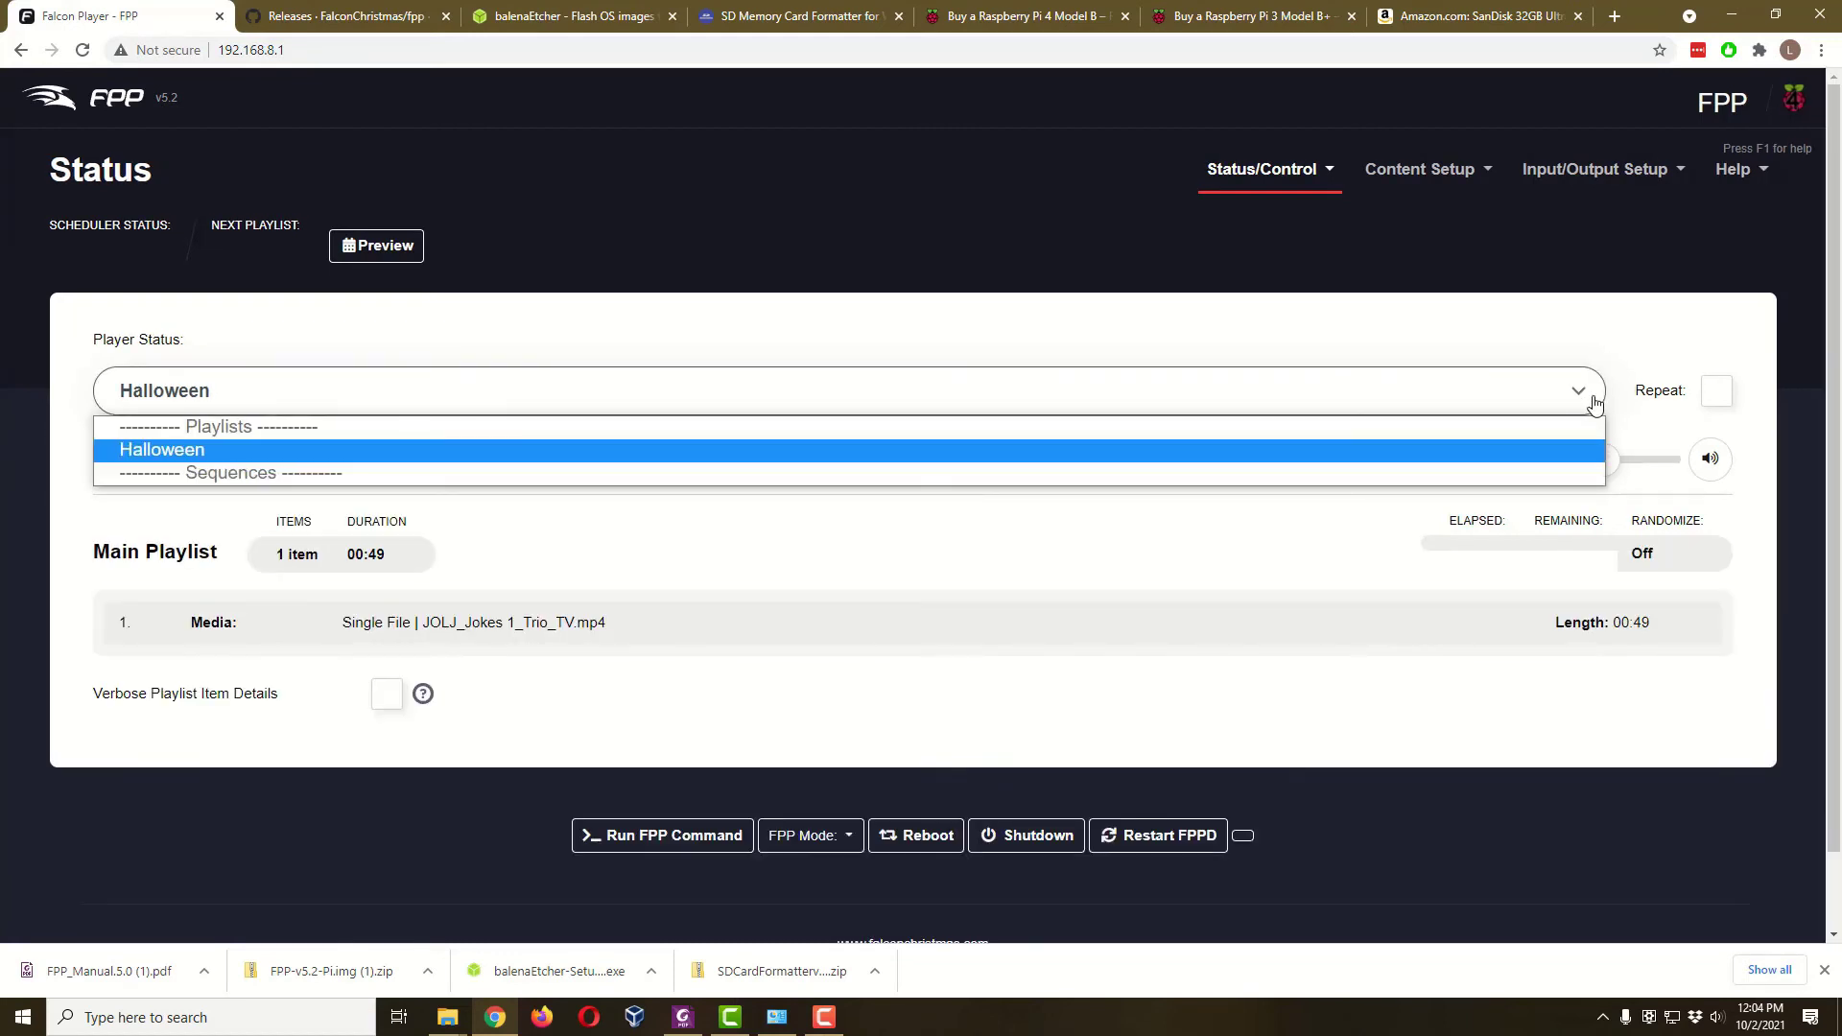
left_click(1594, 403)
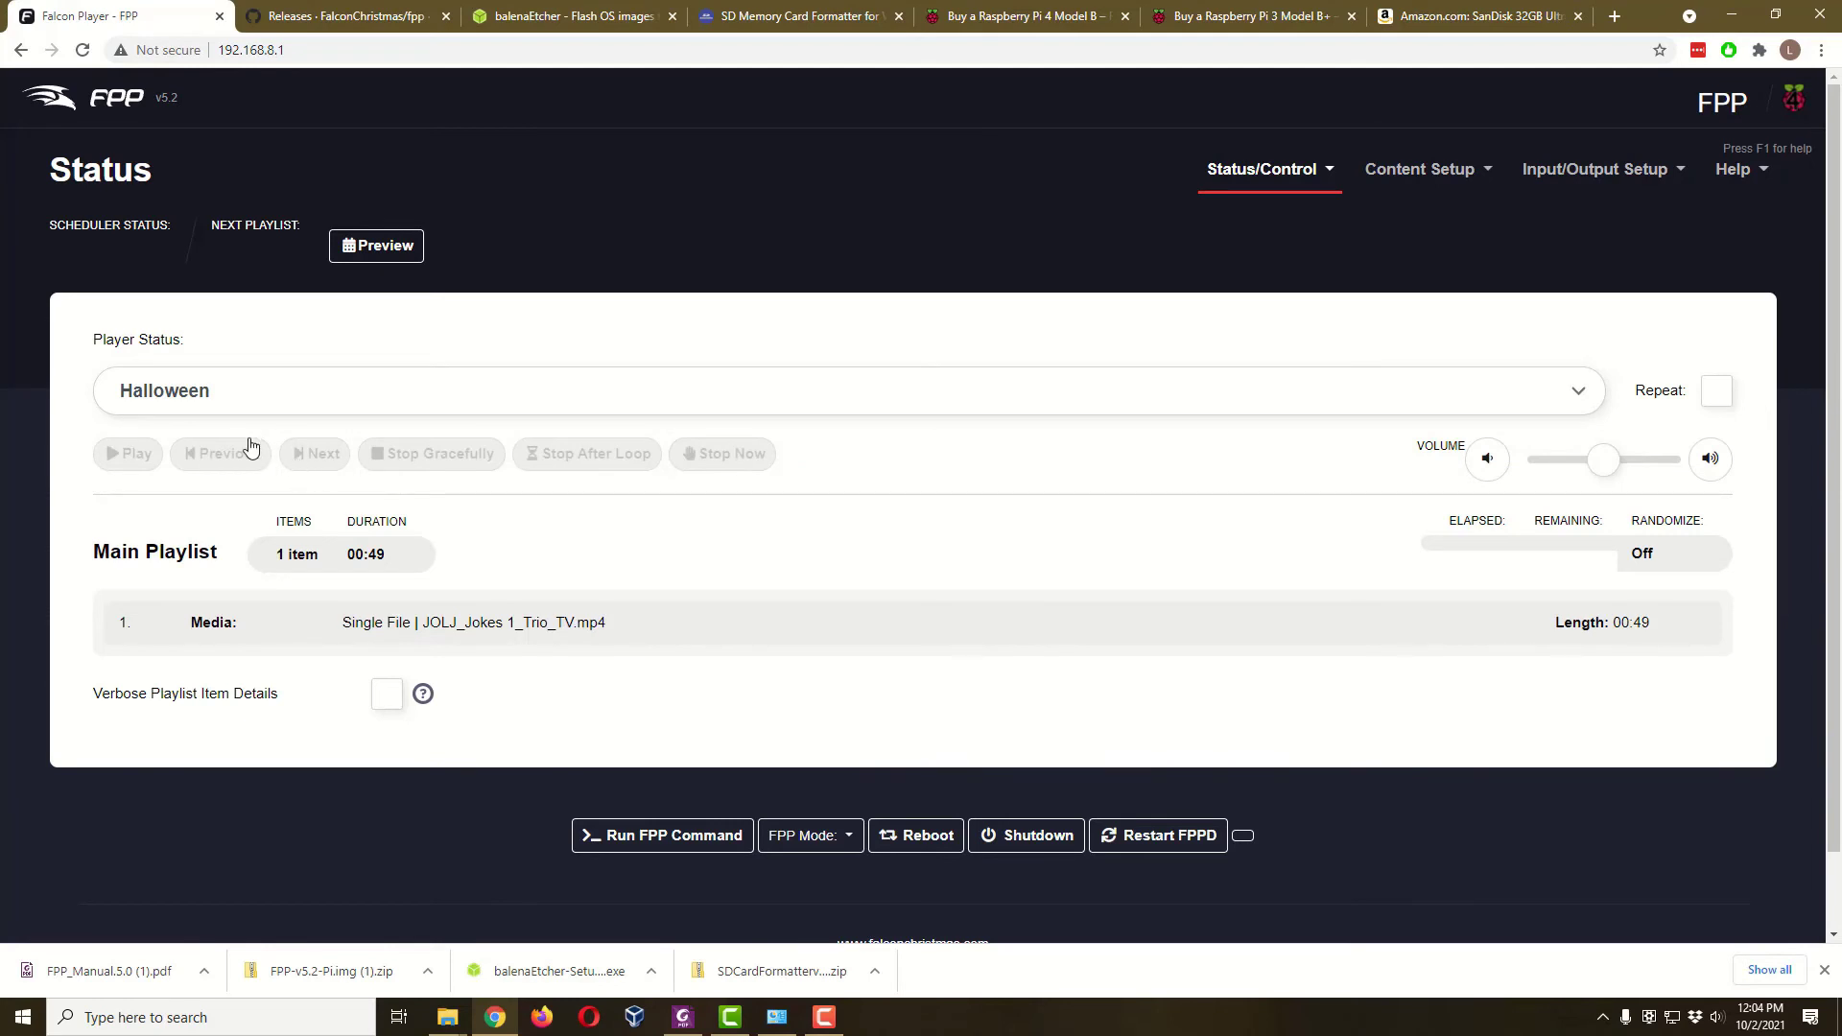
left_click(123, 463)
left_click(726, 467)
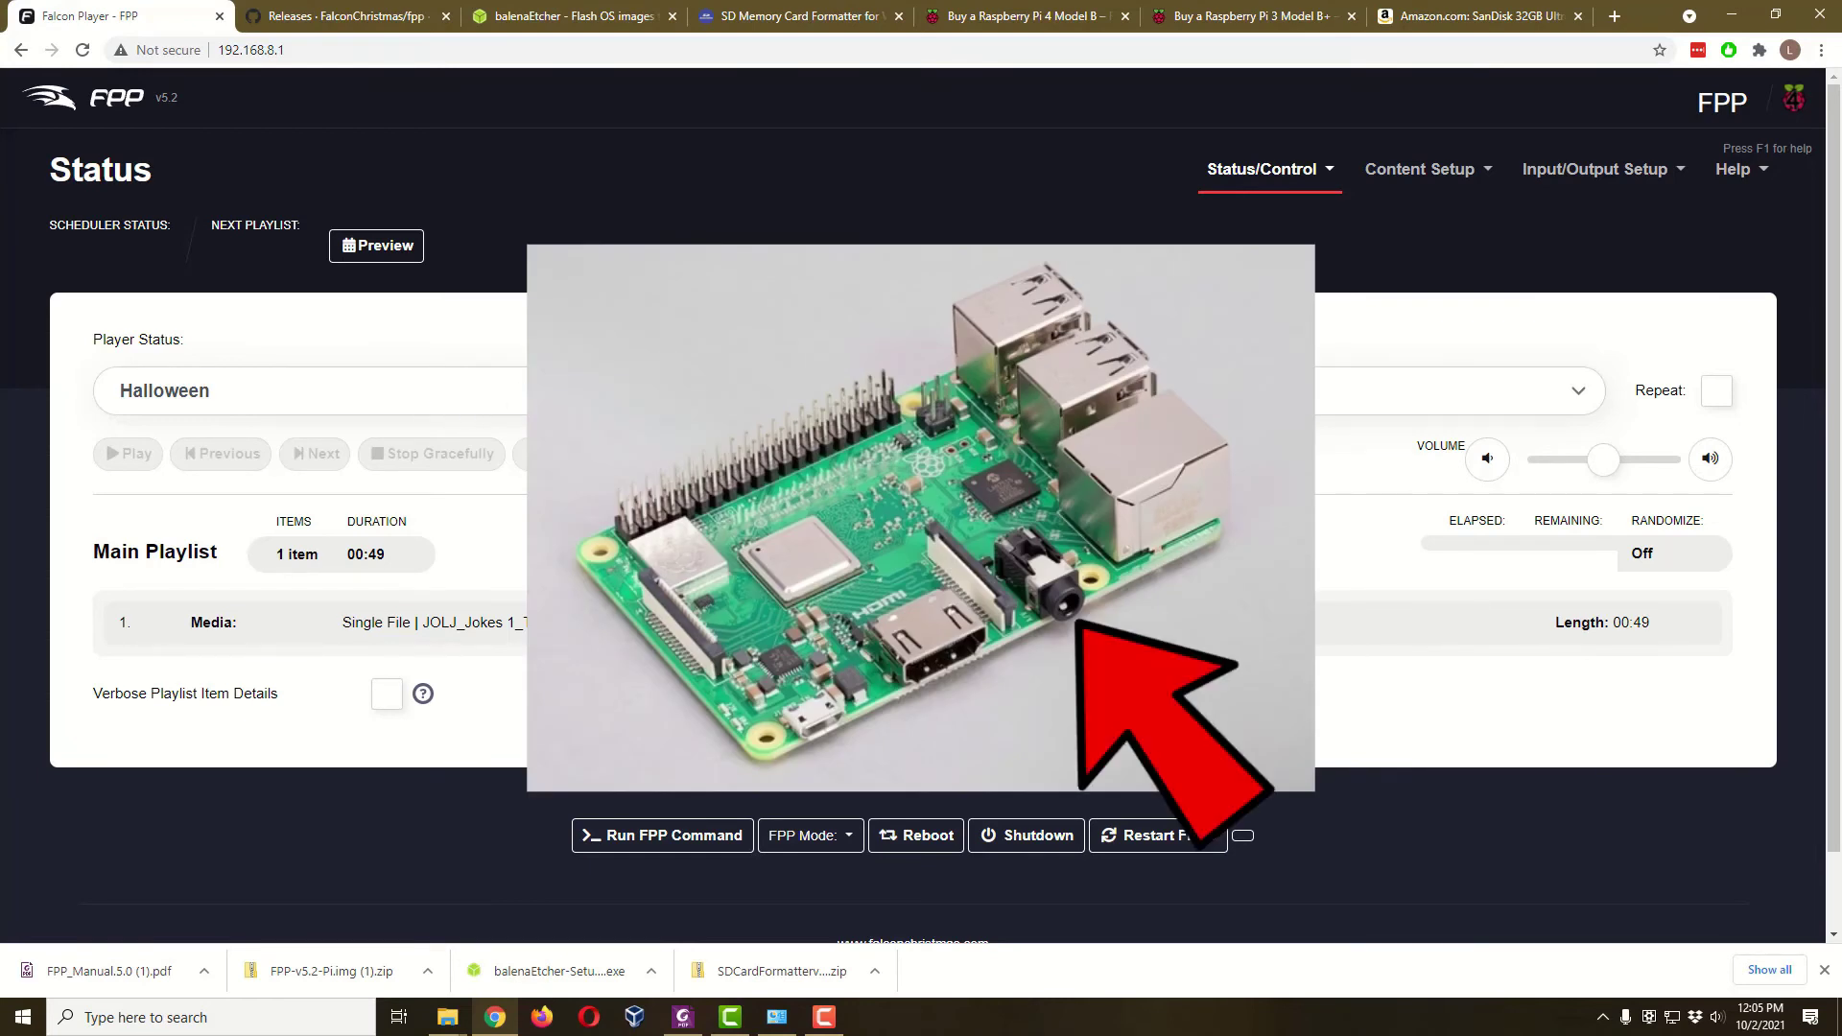
- Set the Audio Output Device to bcm2835 HDMI 1 in the Audio/Video section of FPP Settings
left_click(1302, 172)
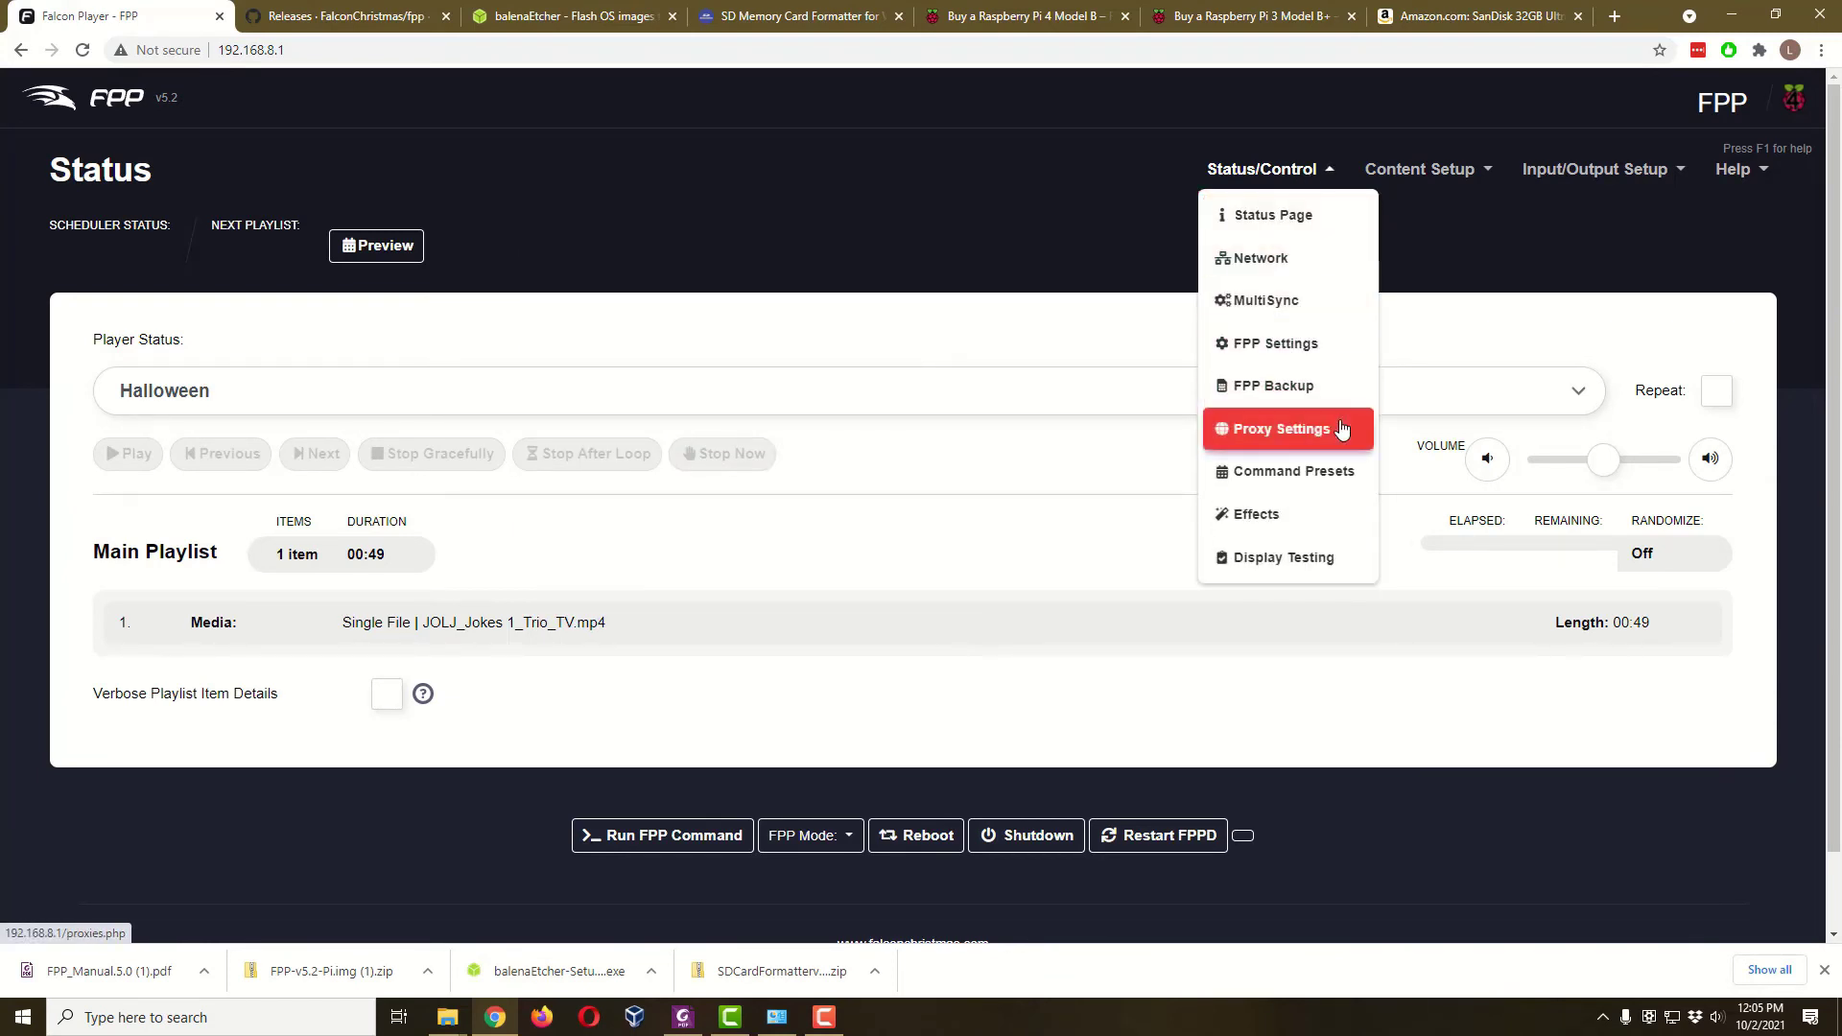
left_click(1296, 353)
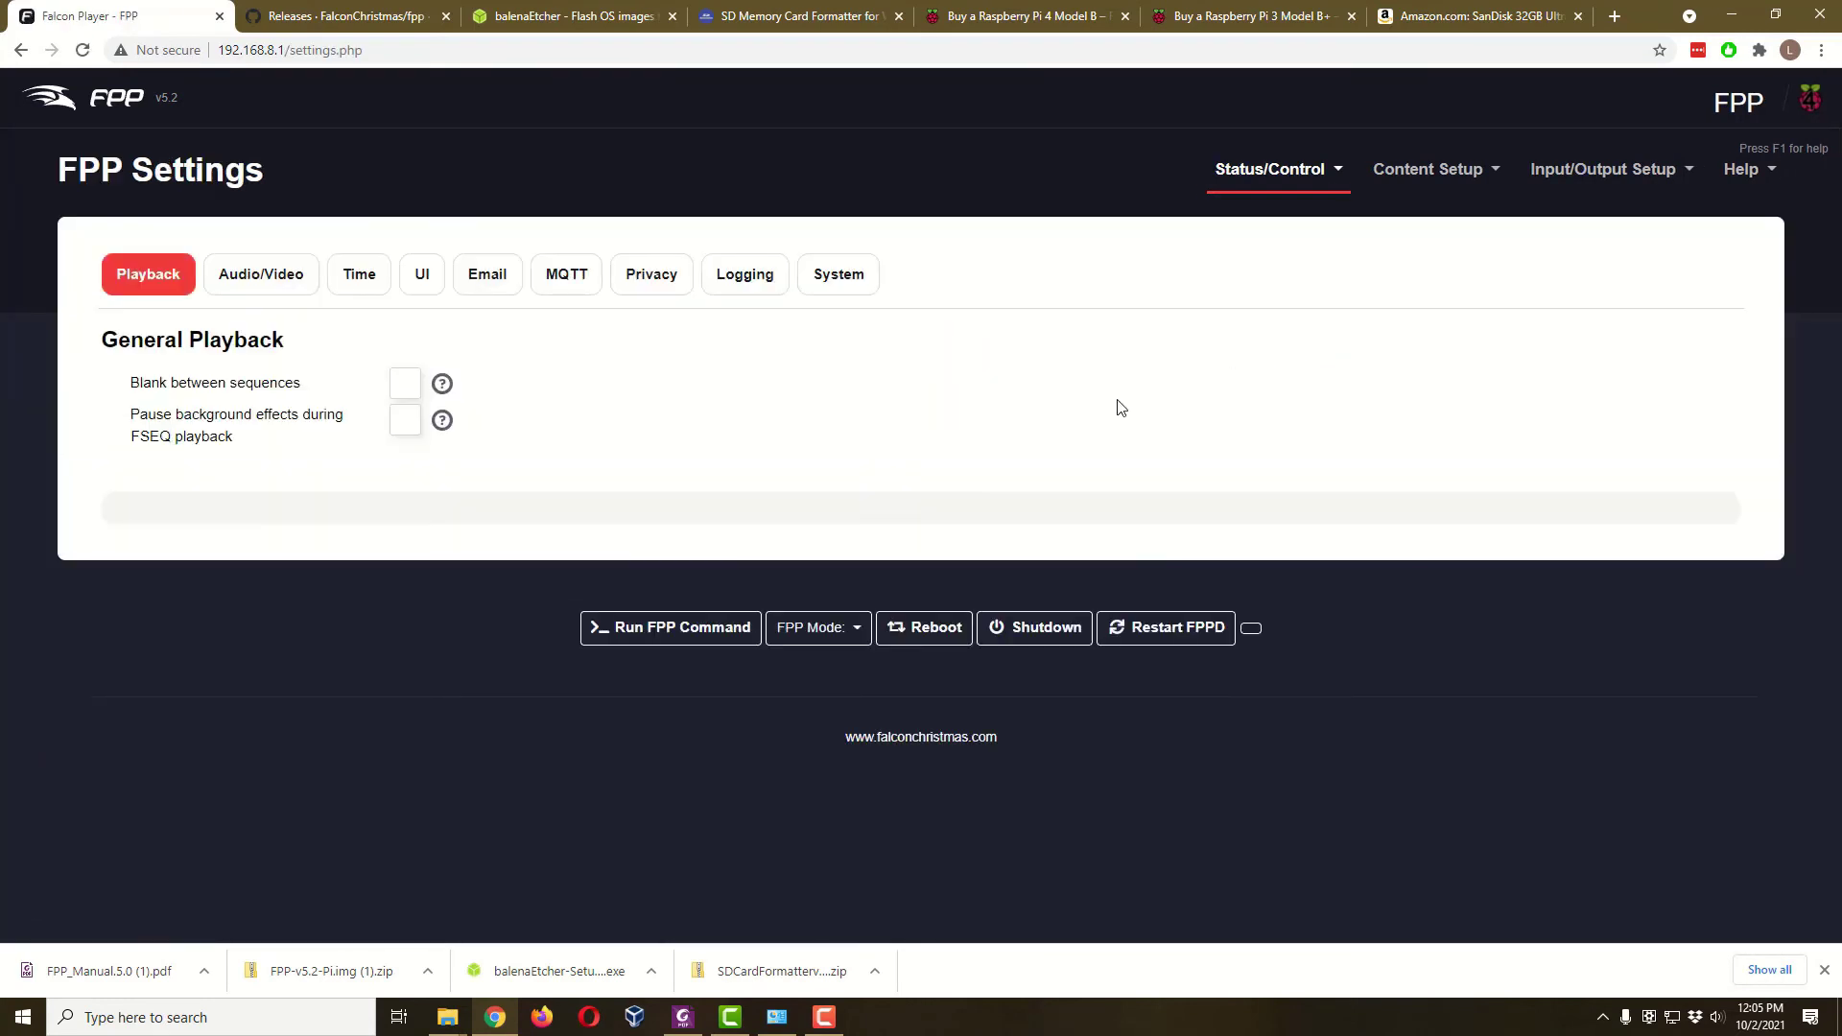
left_click(268, 298)
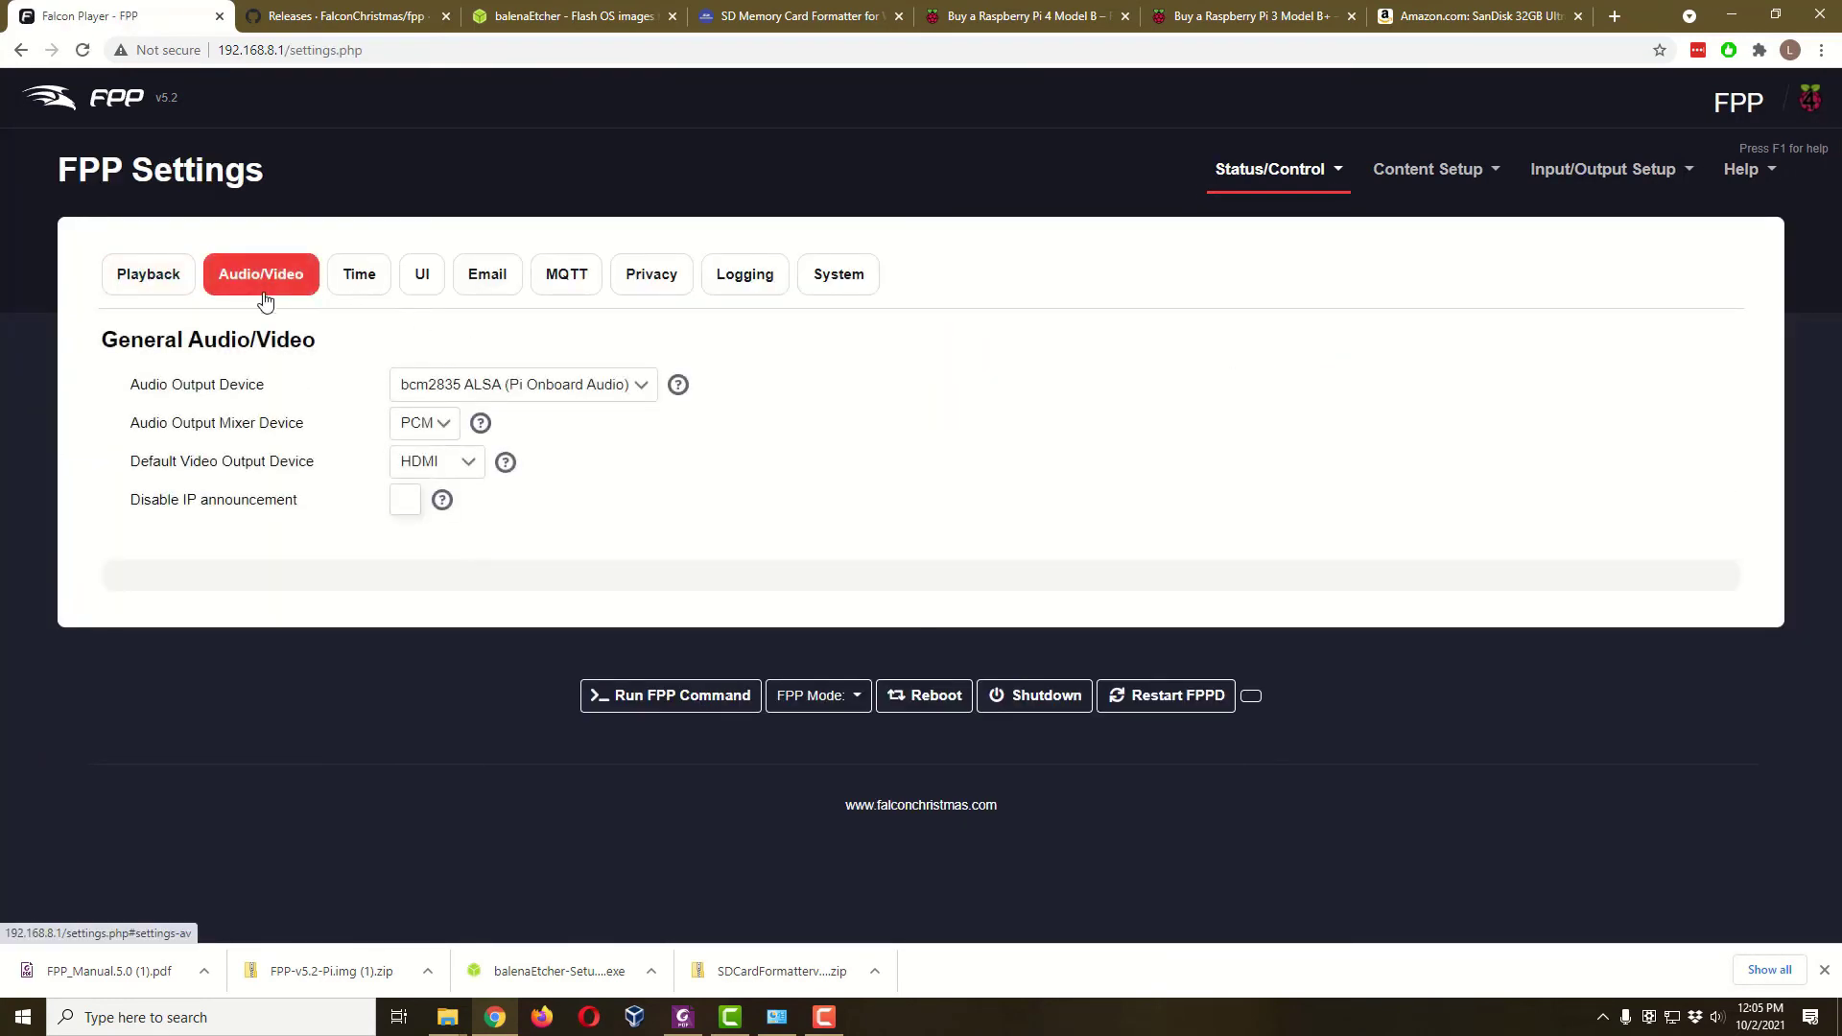
left_click(637, 385)
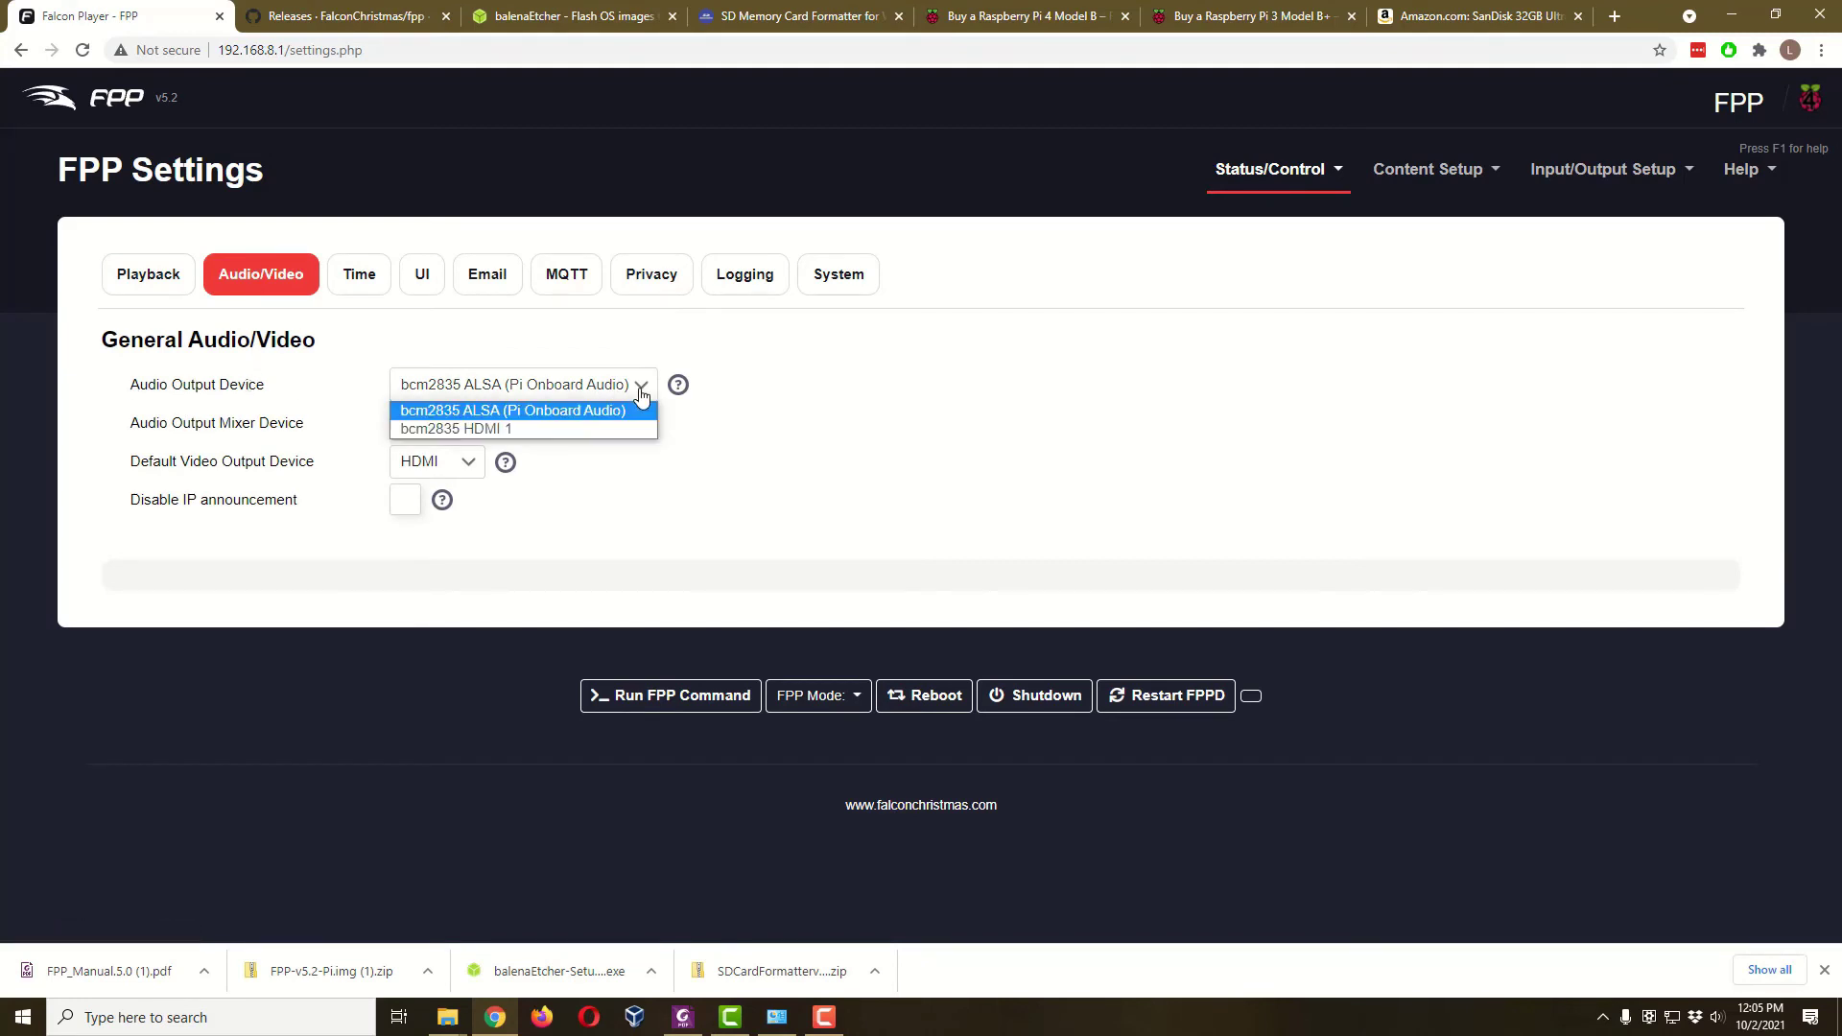
left_click(570, 428)
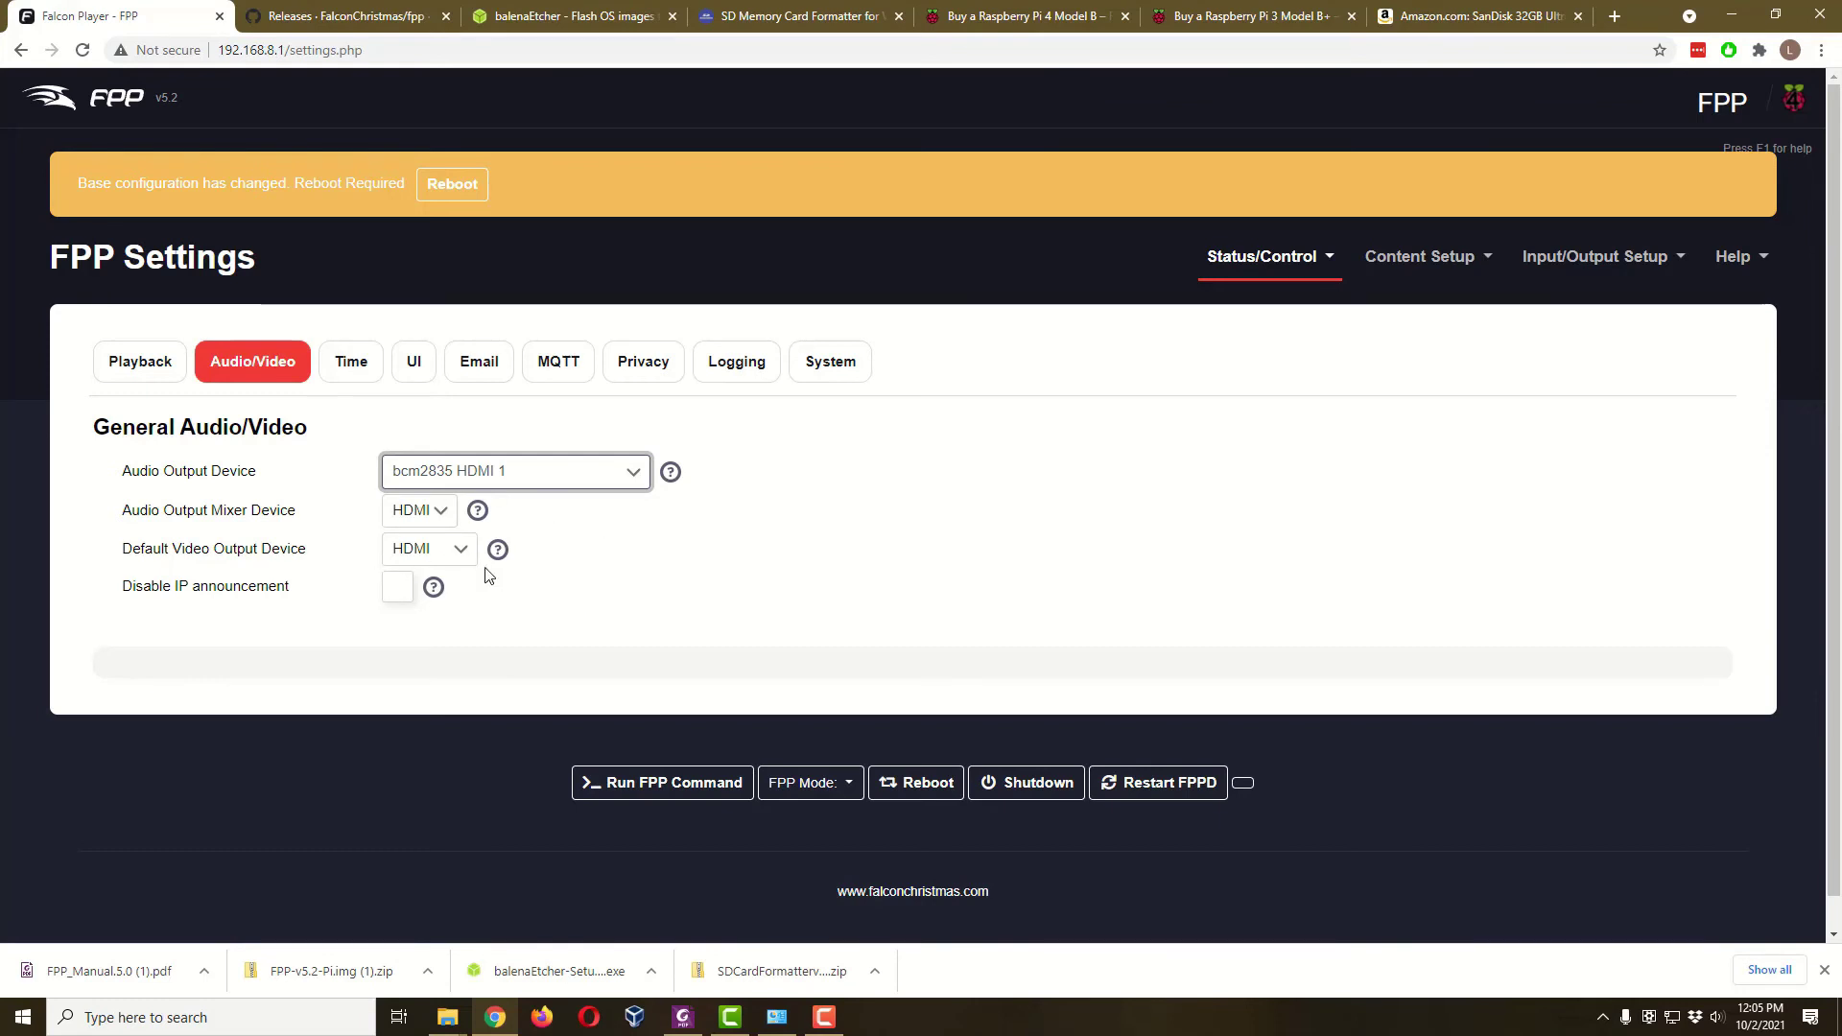
- Reboot the Falcon Player, reload its Status page and play the Halloween playlist
left_click(463, 194)
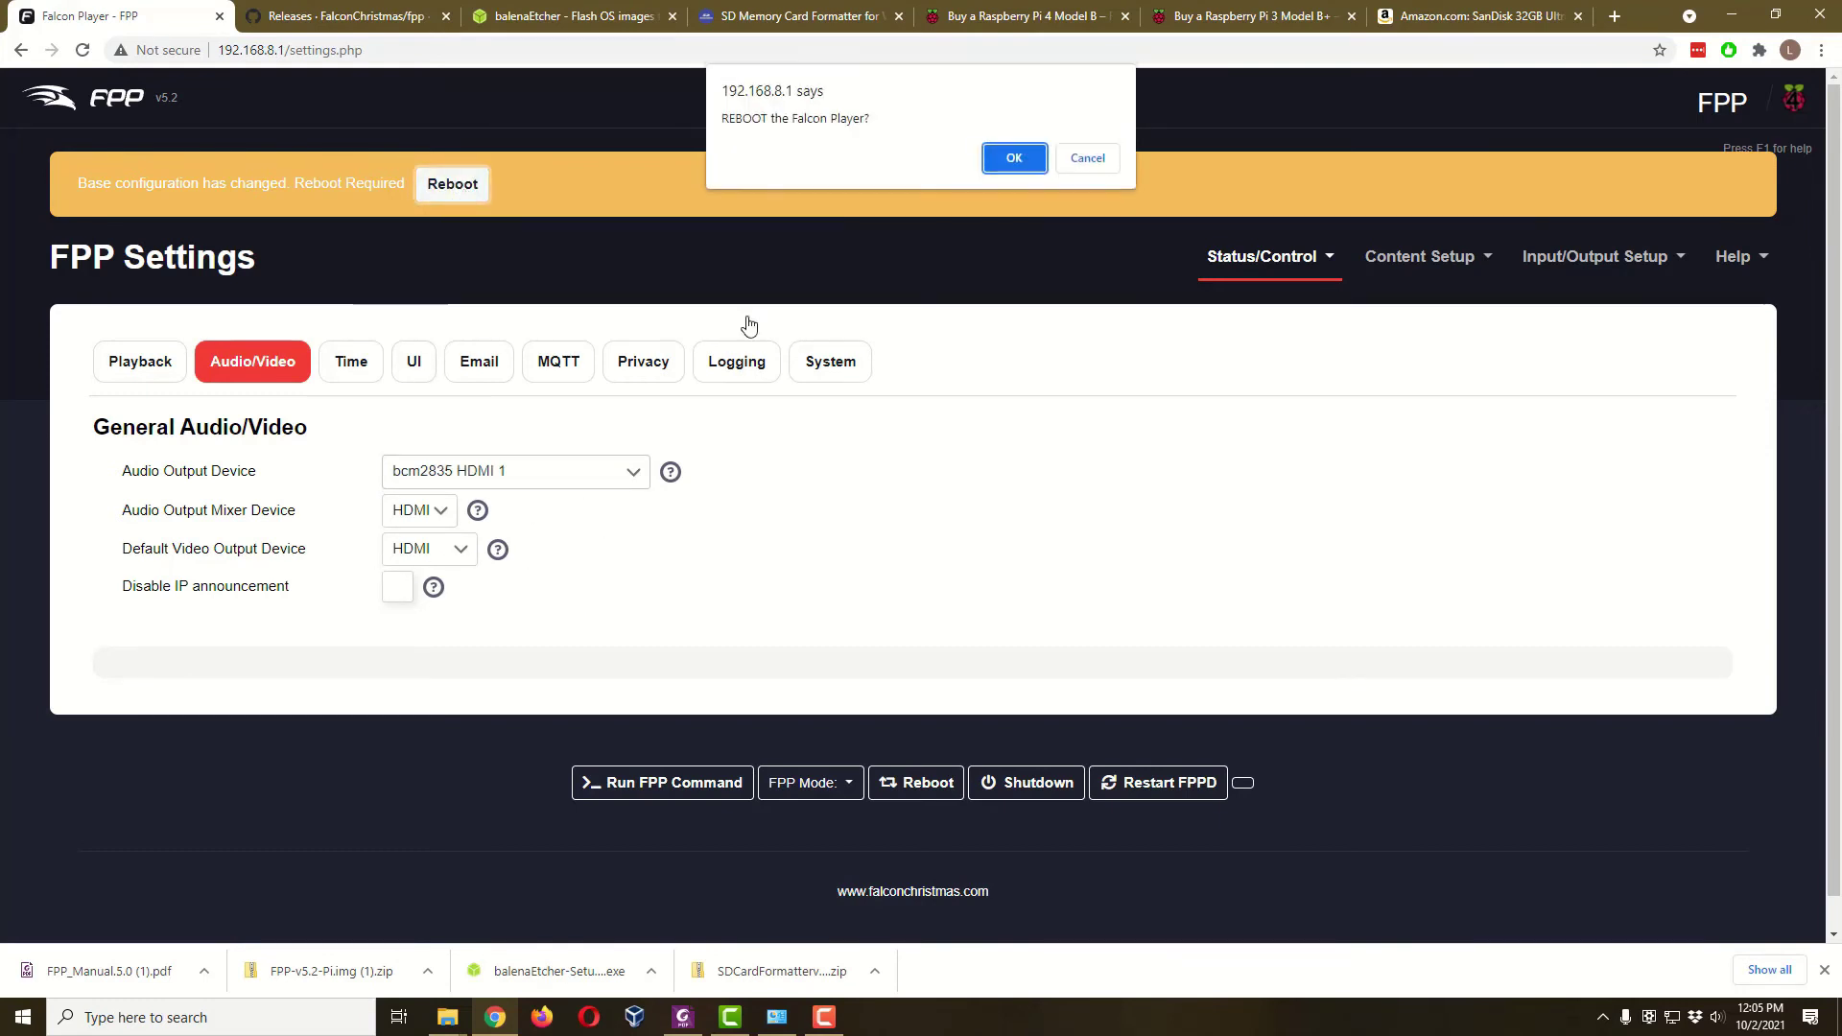
left_click(1012, 159)
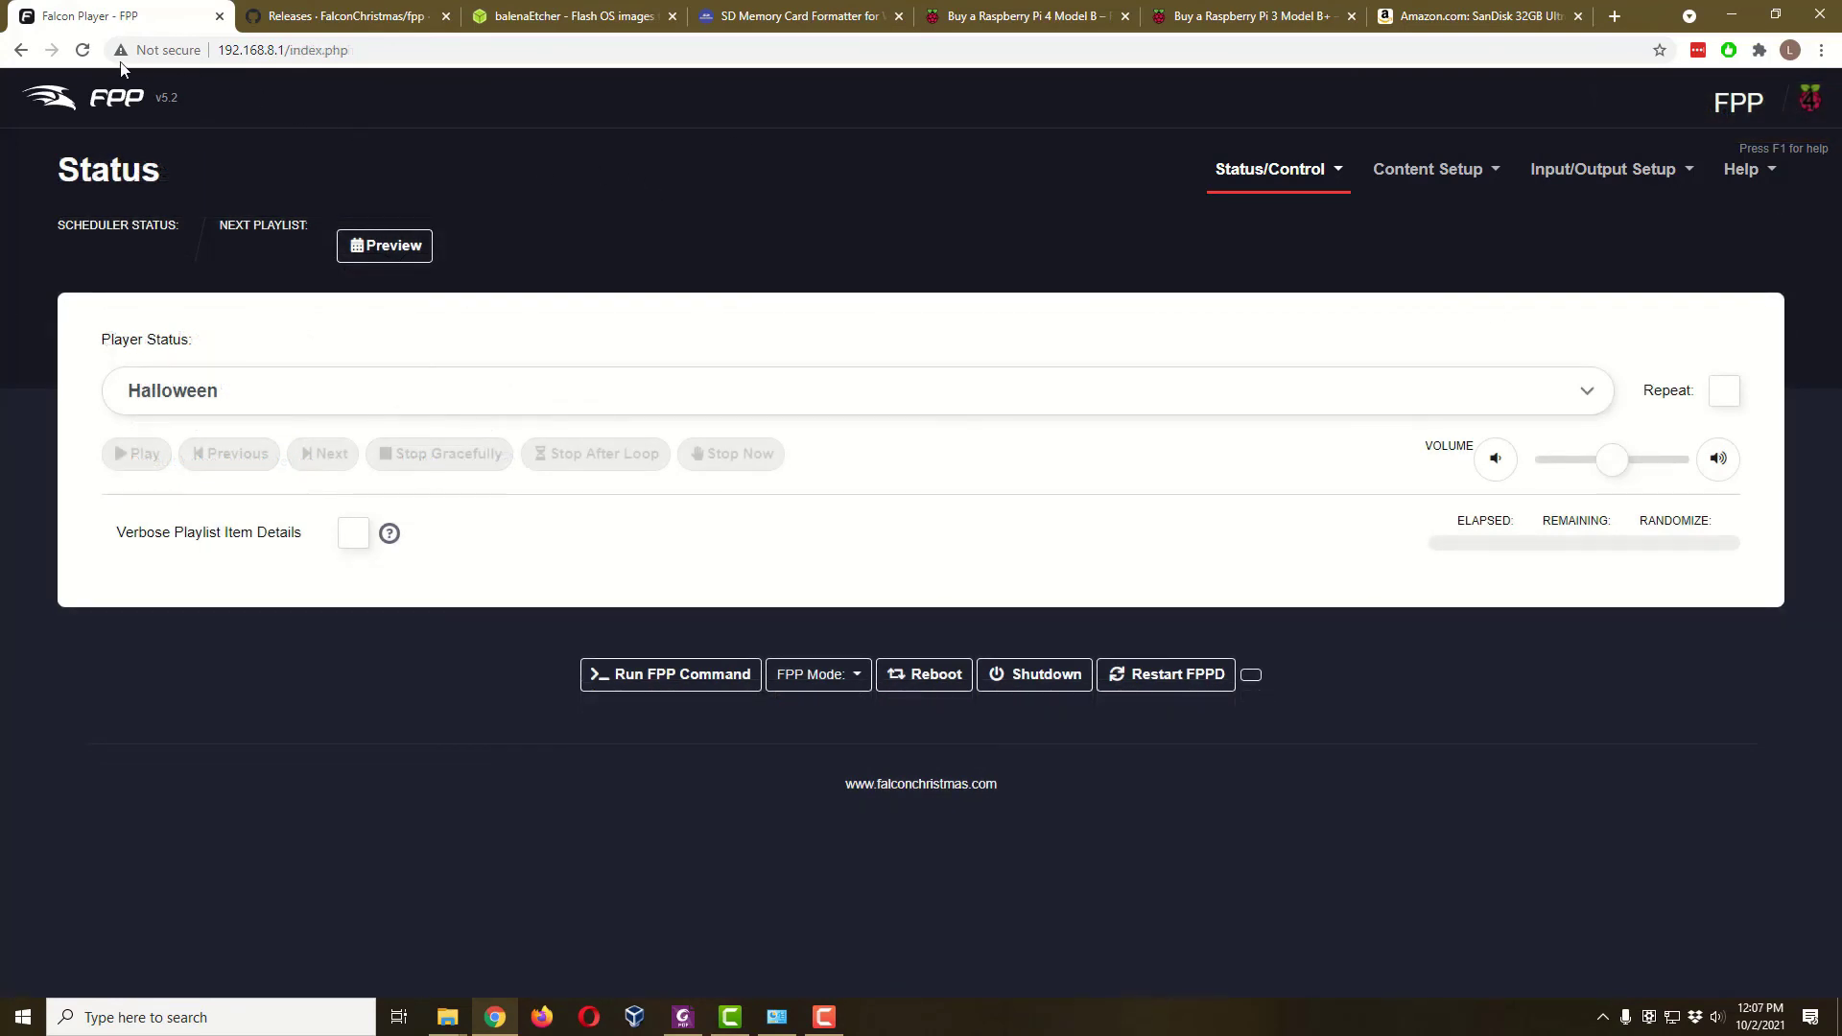
left_click(82, 49)
left_click(136, 468)
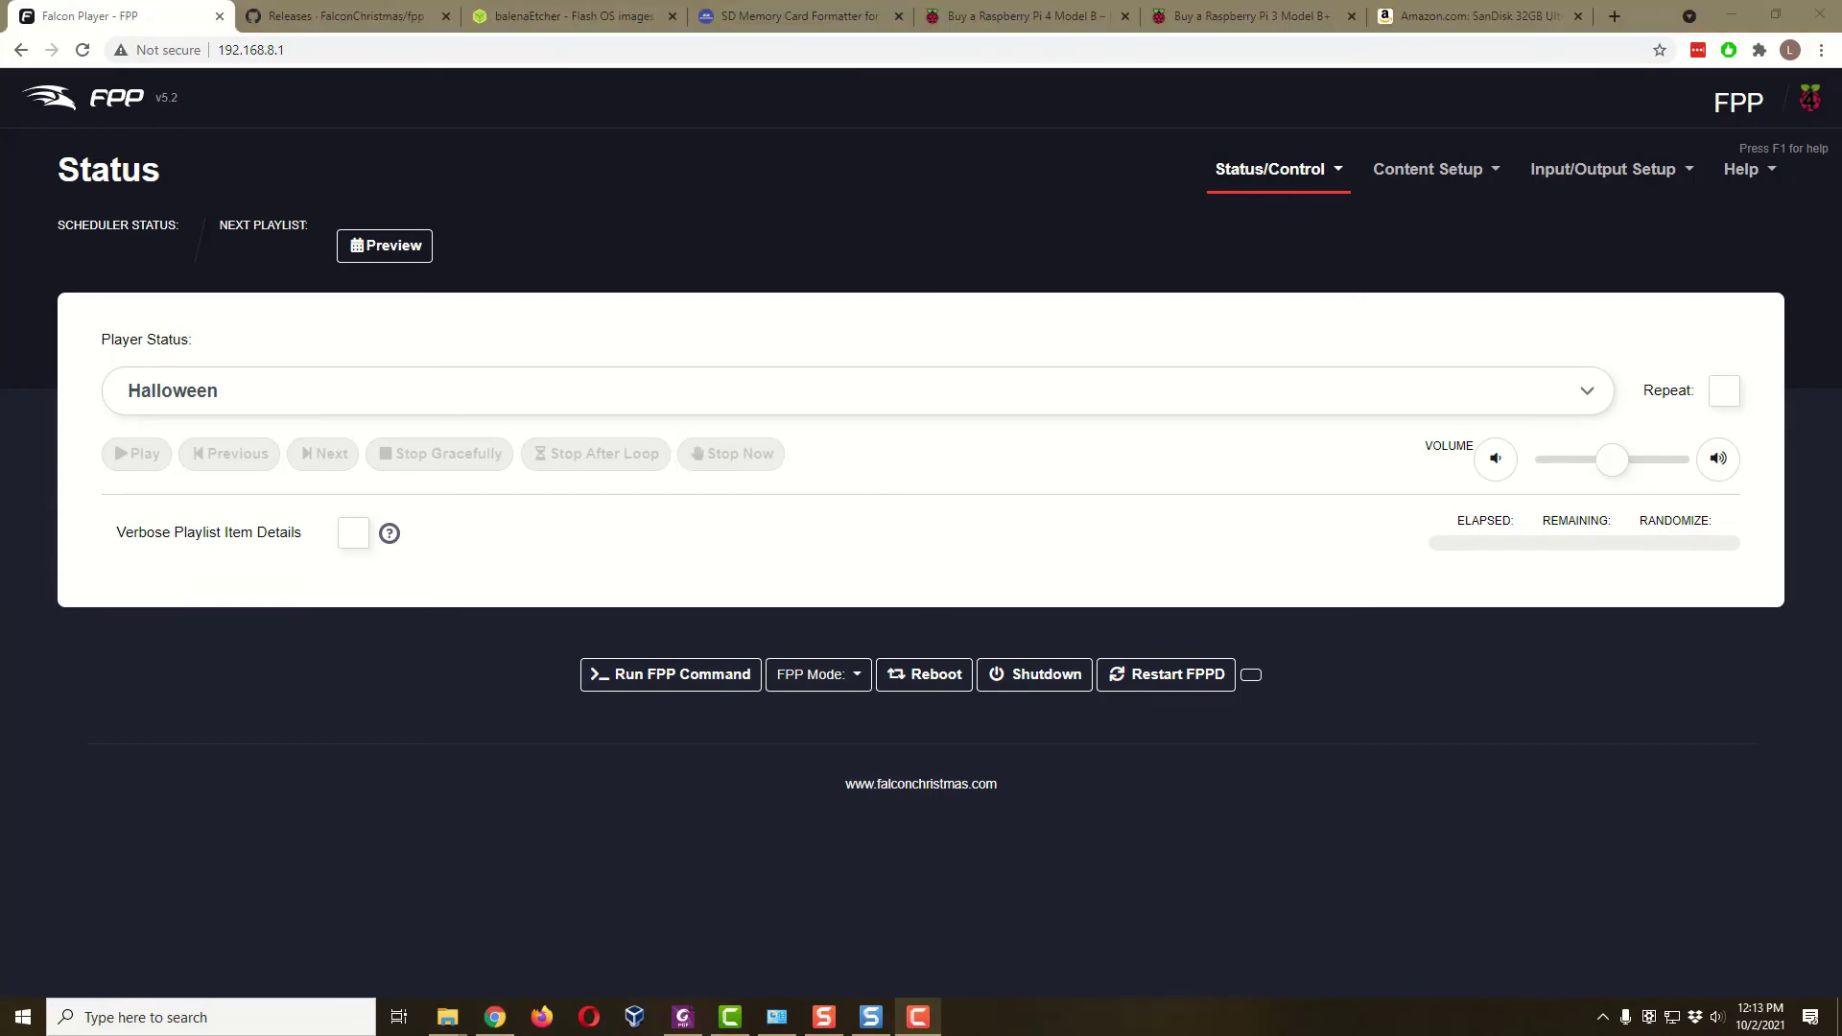
- Turn on Disable IP announcement in the Audio/Video section of FPP Settings
left_click(1281, 171)
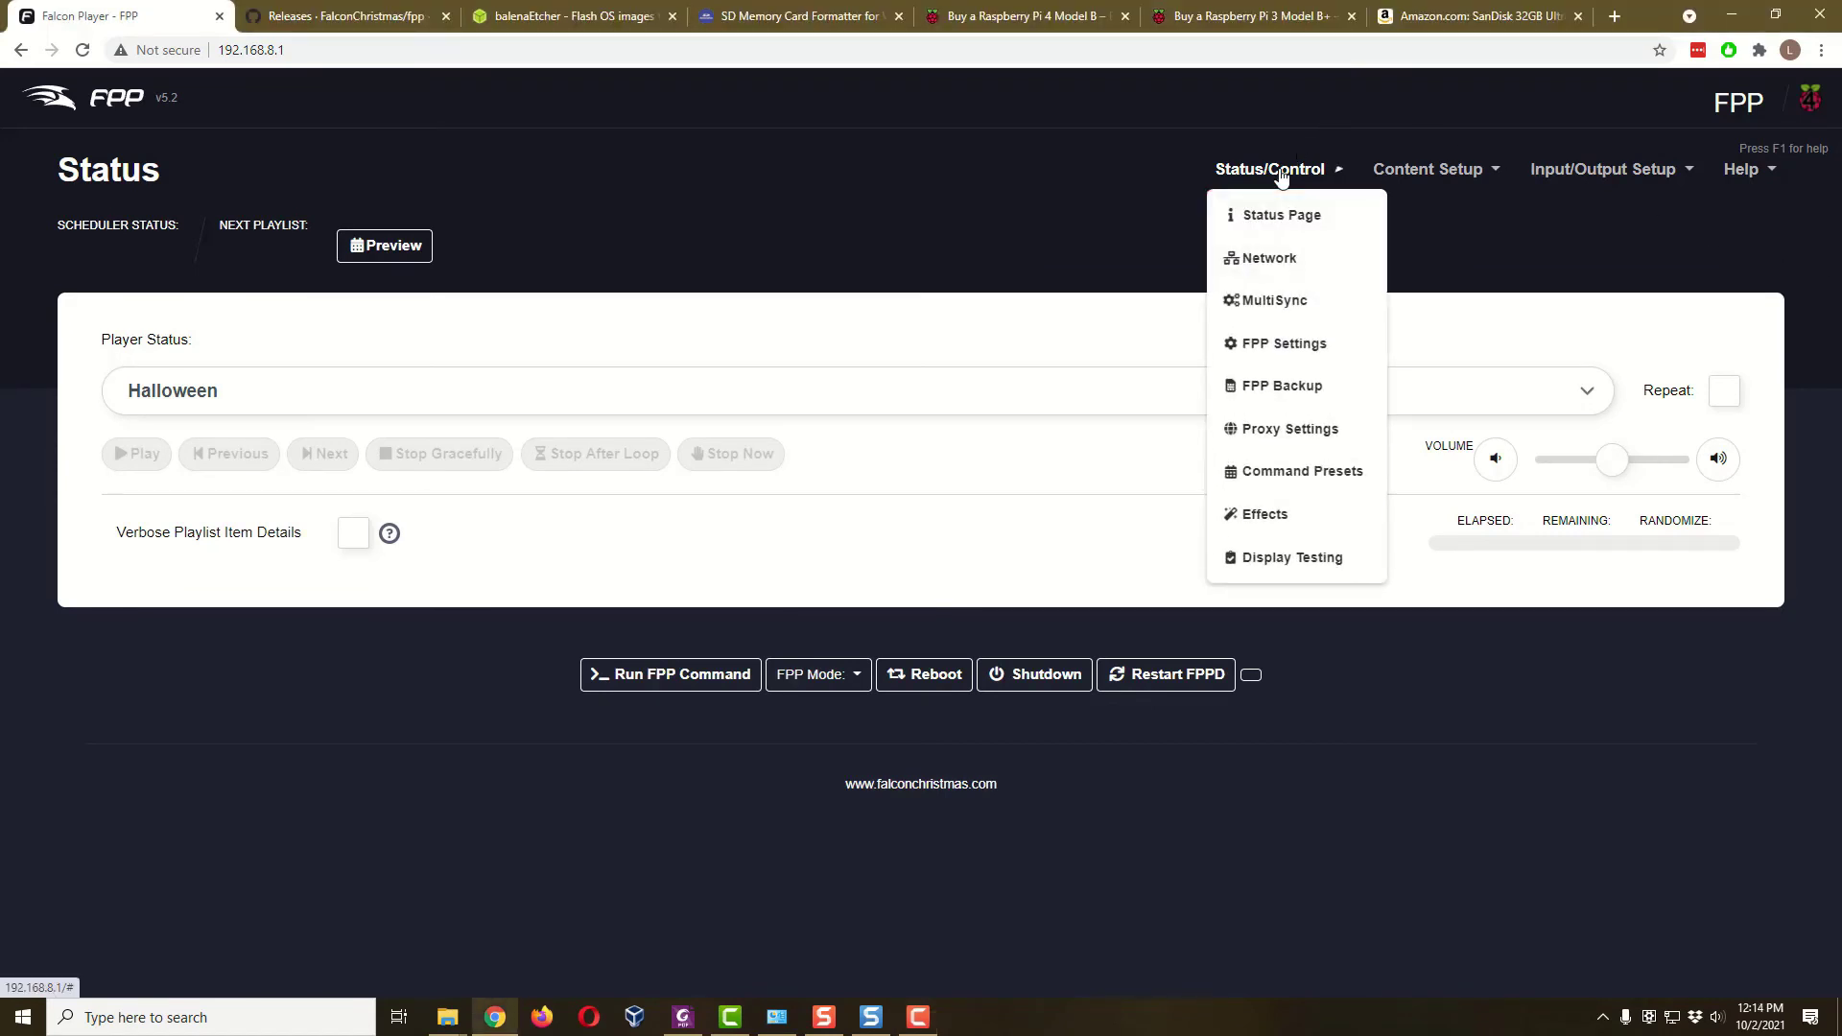
left_click(1304, 345)
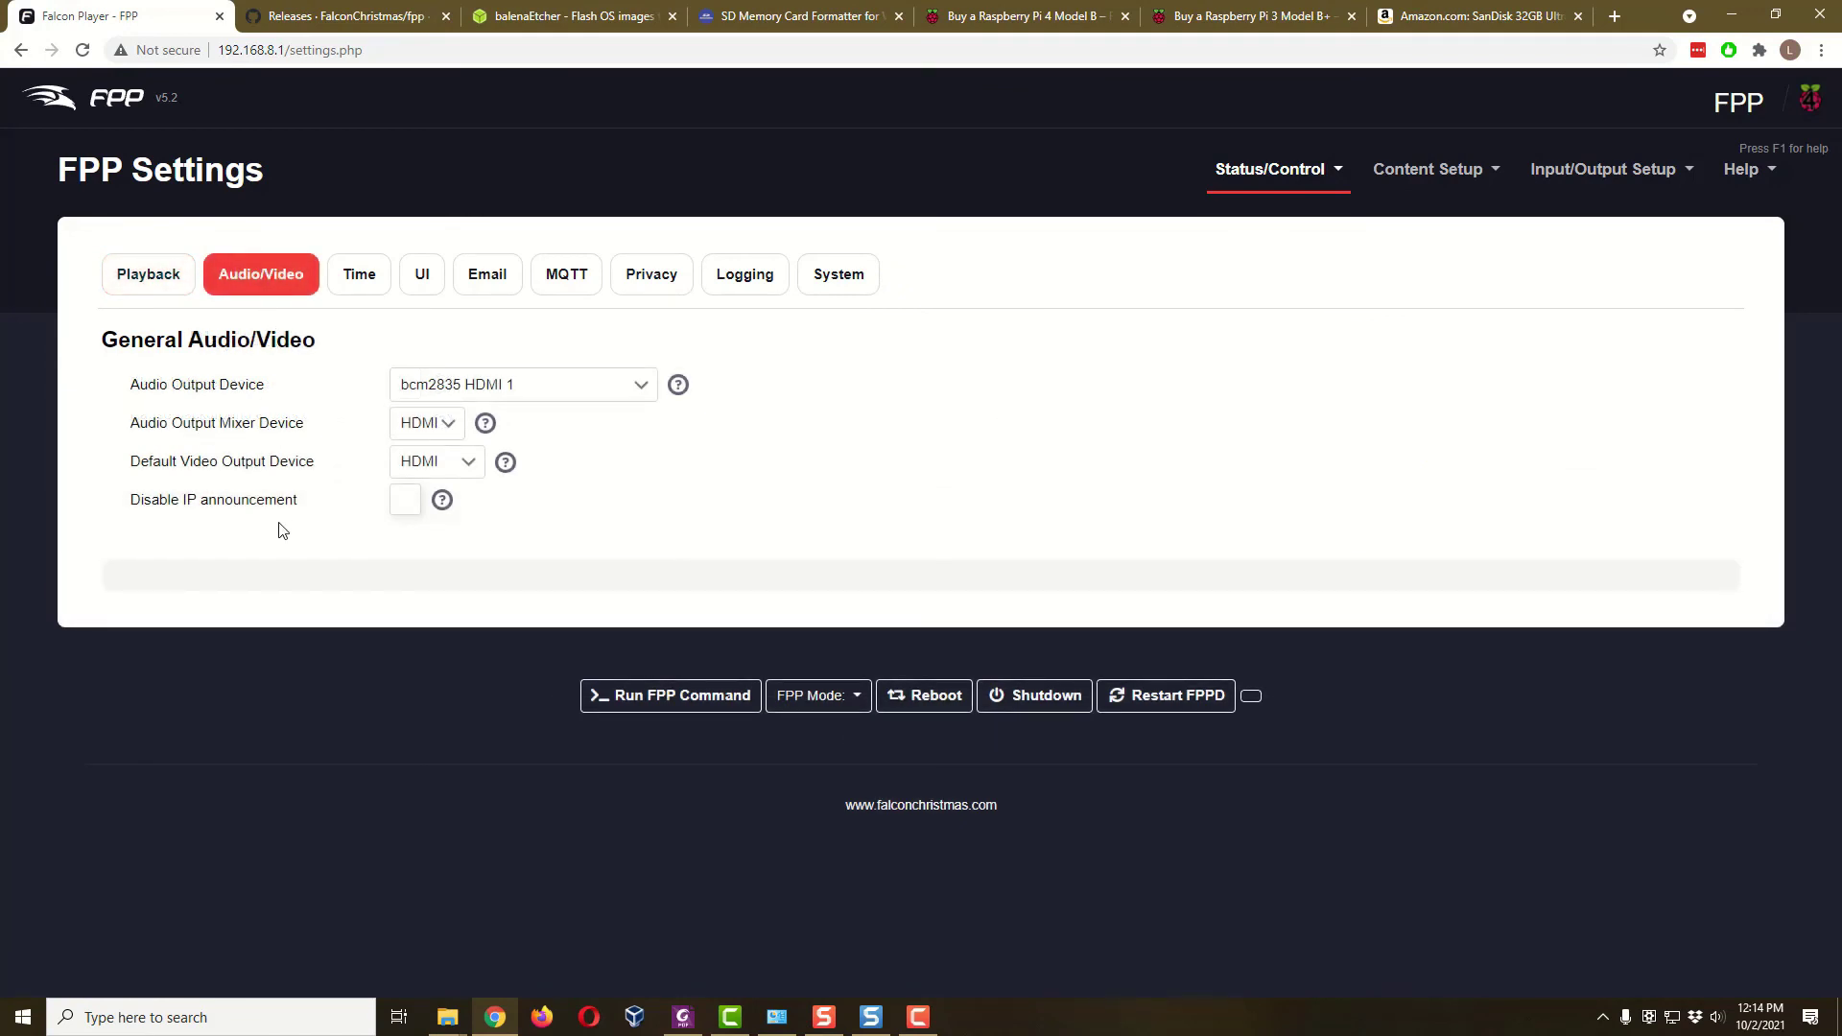
left_click(411, 508)
- Enable Blank screen on startup in the System section of FPP Settings, and switch it off again
left_click(1290, 184)
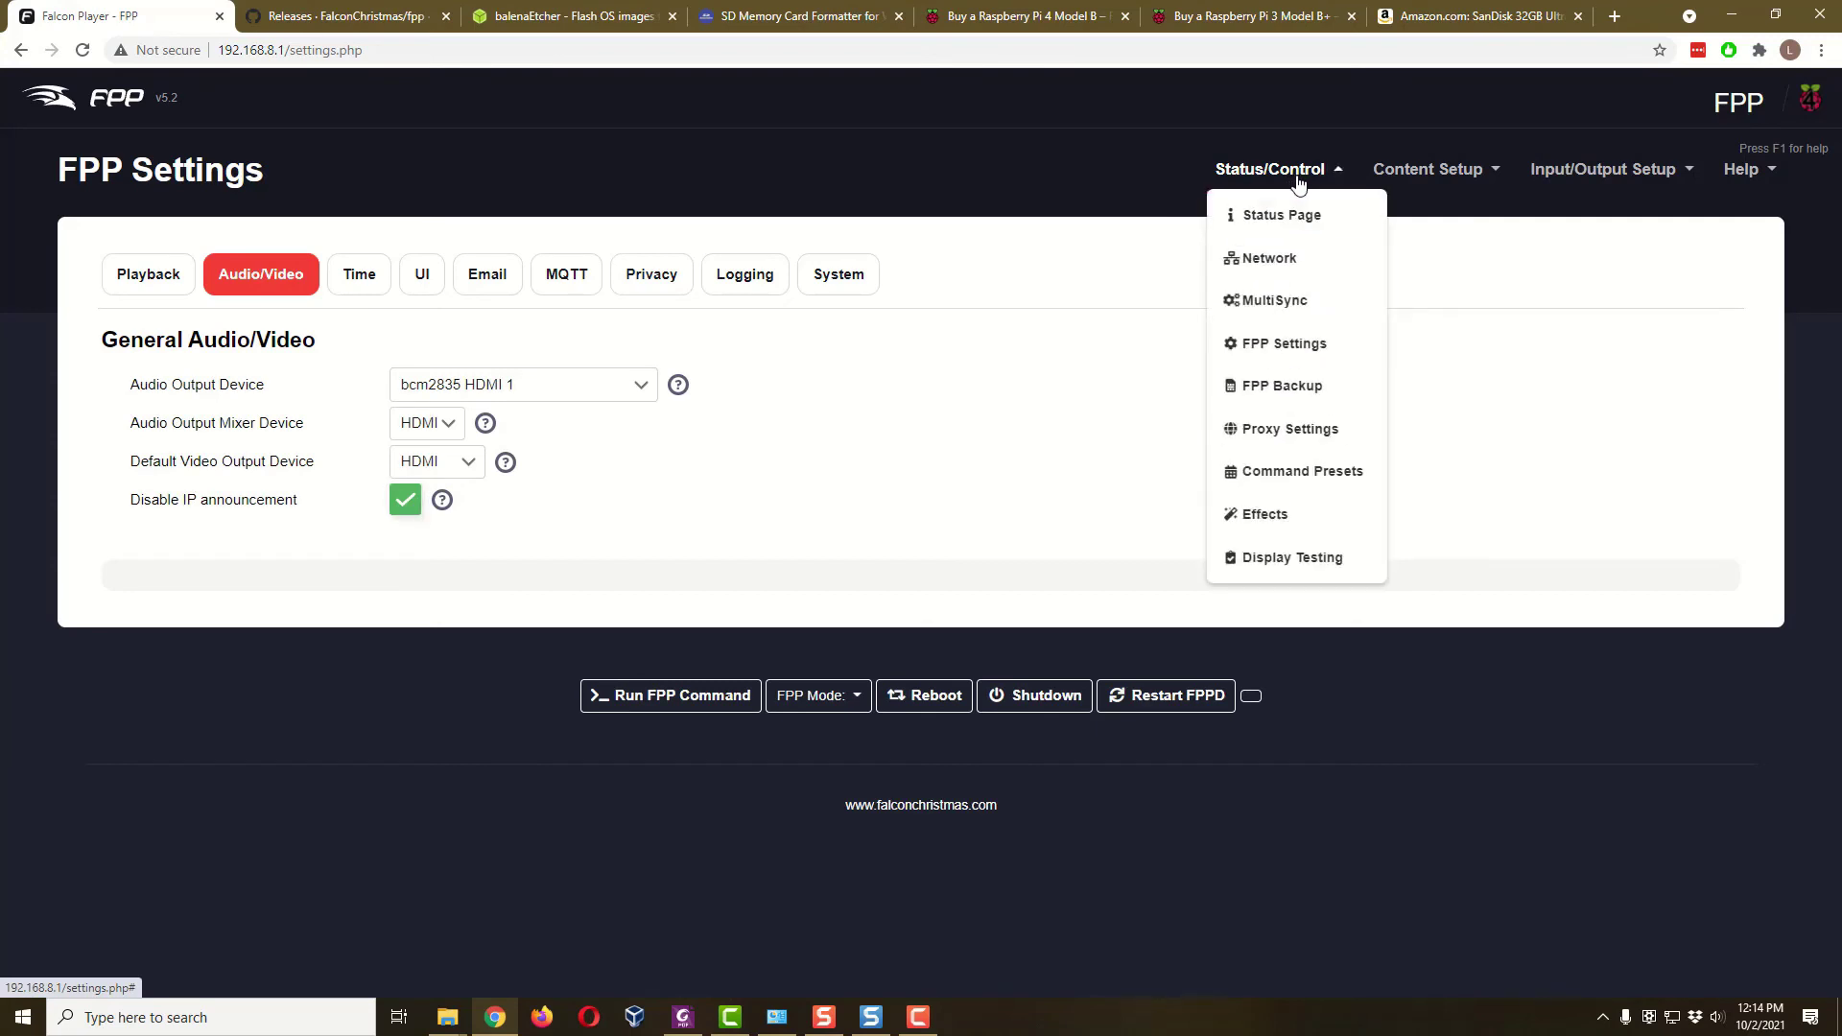
left_click(1314, 357)
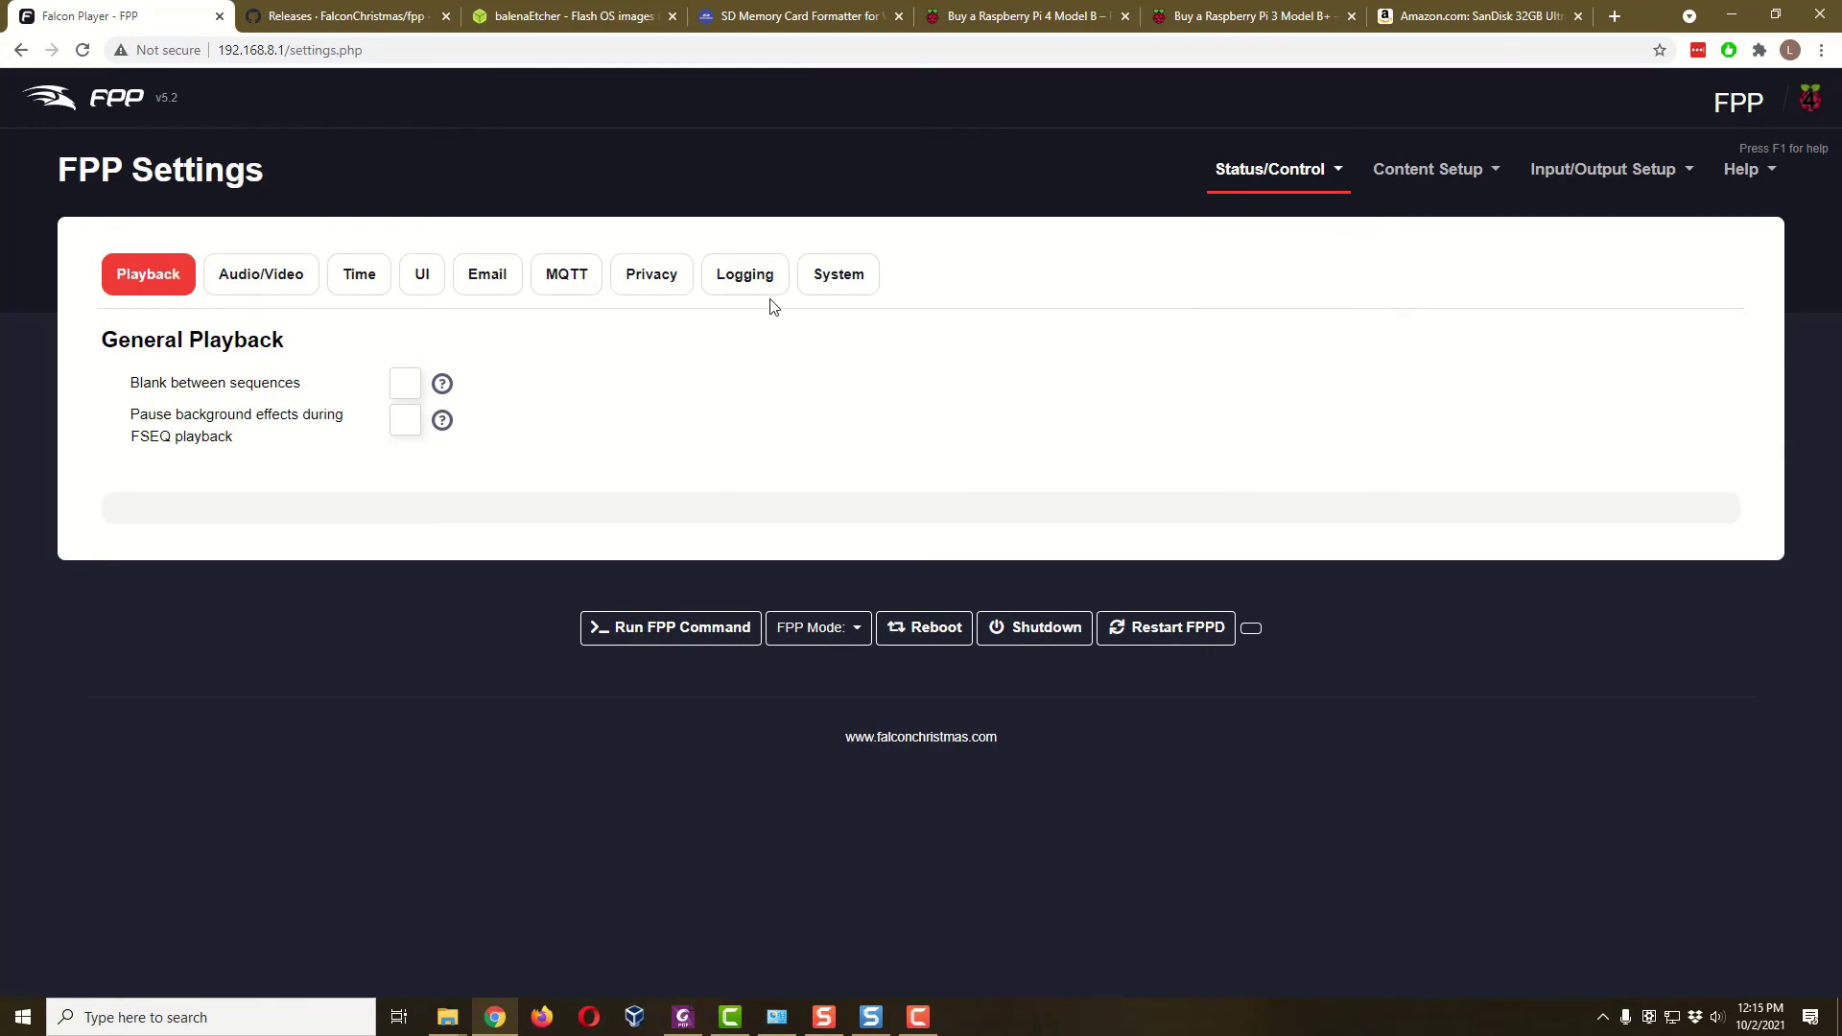
left_click(835, 285)
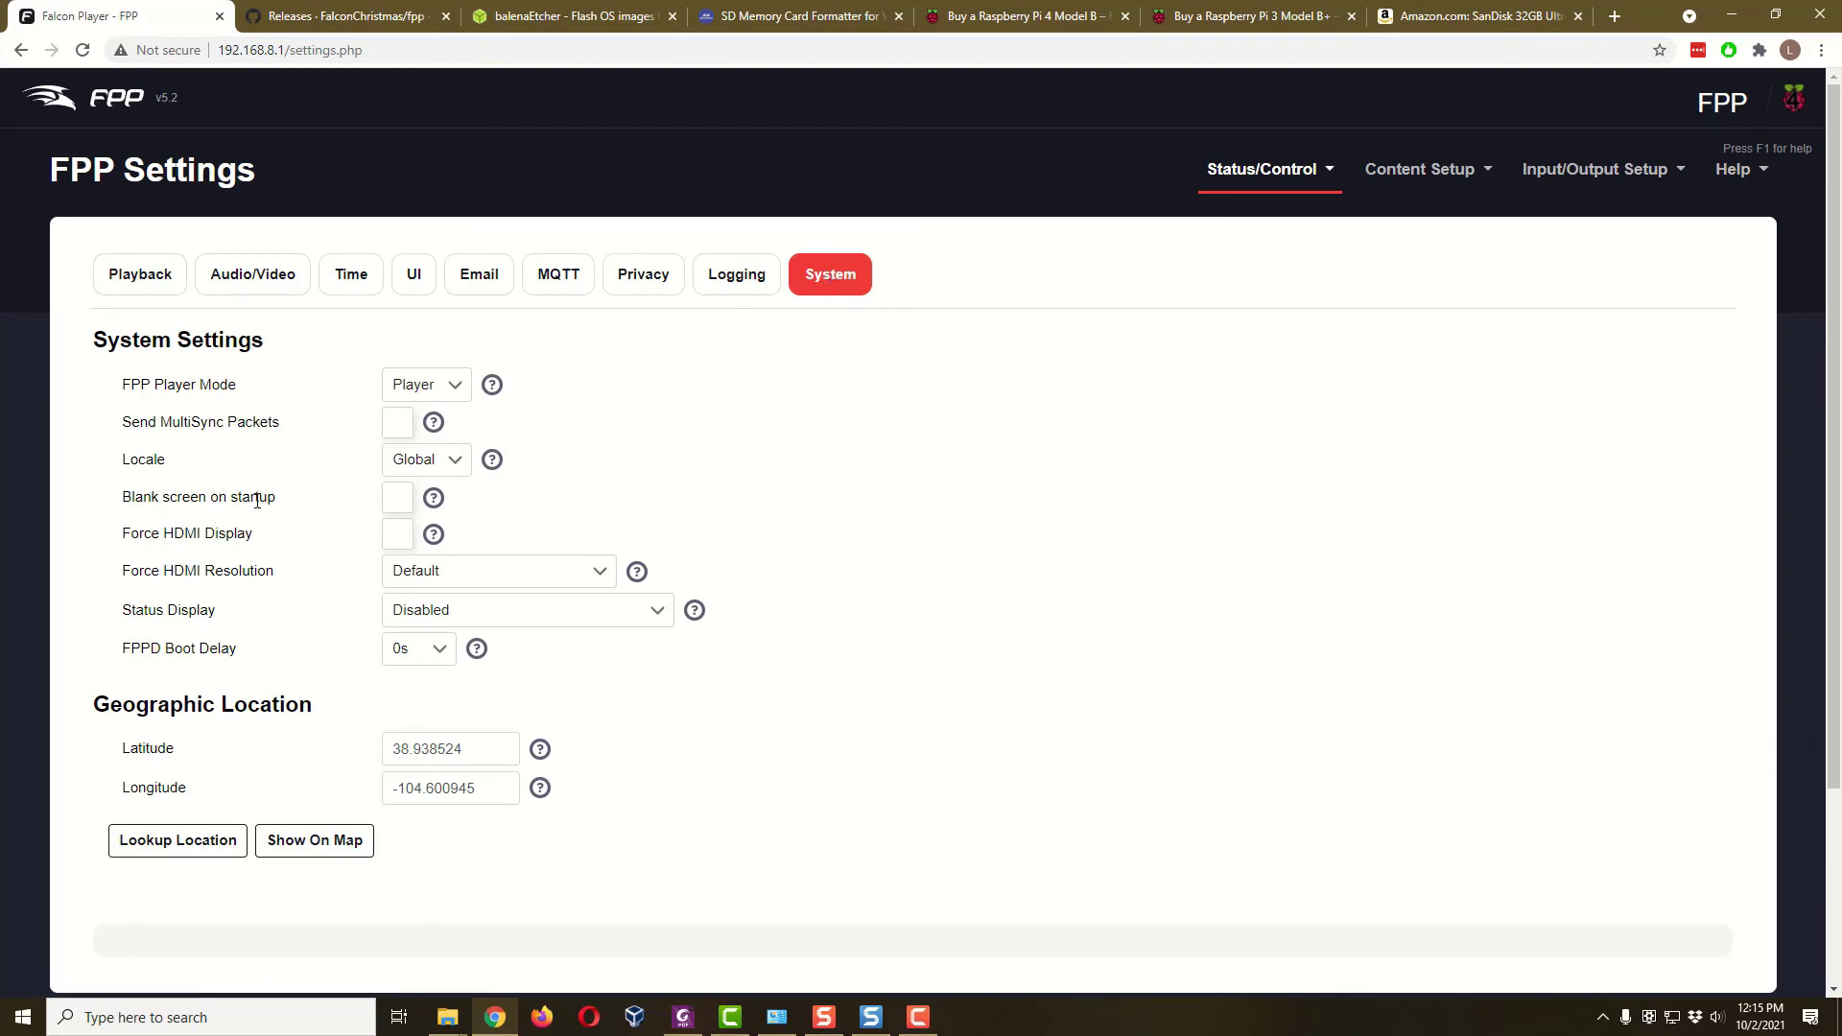
left_click(393, 504)
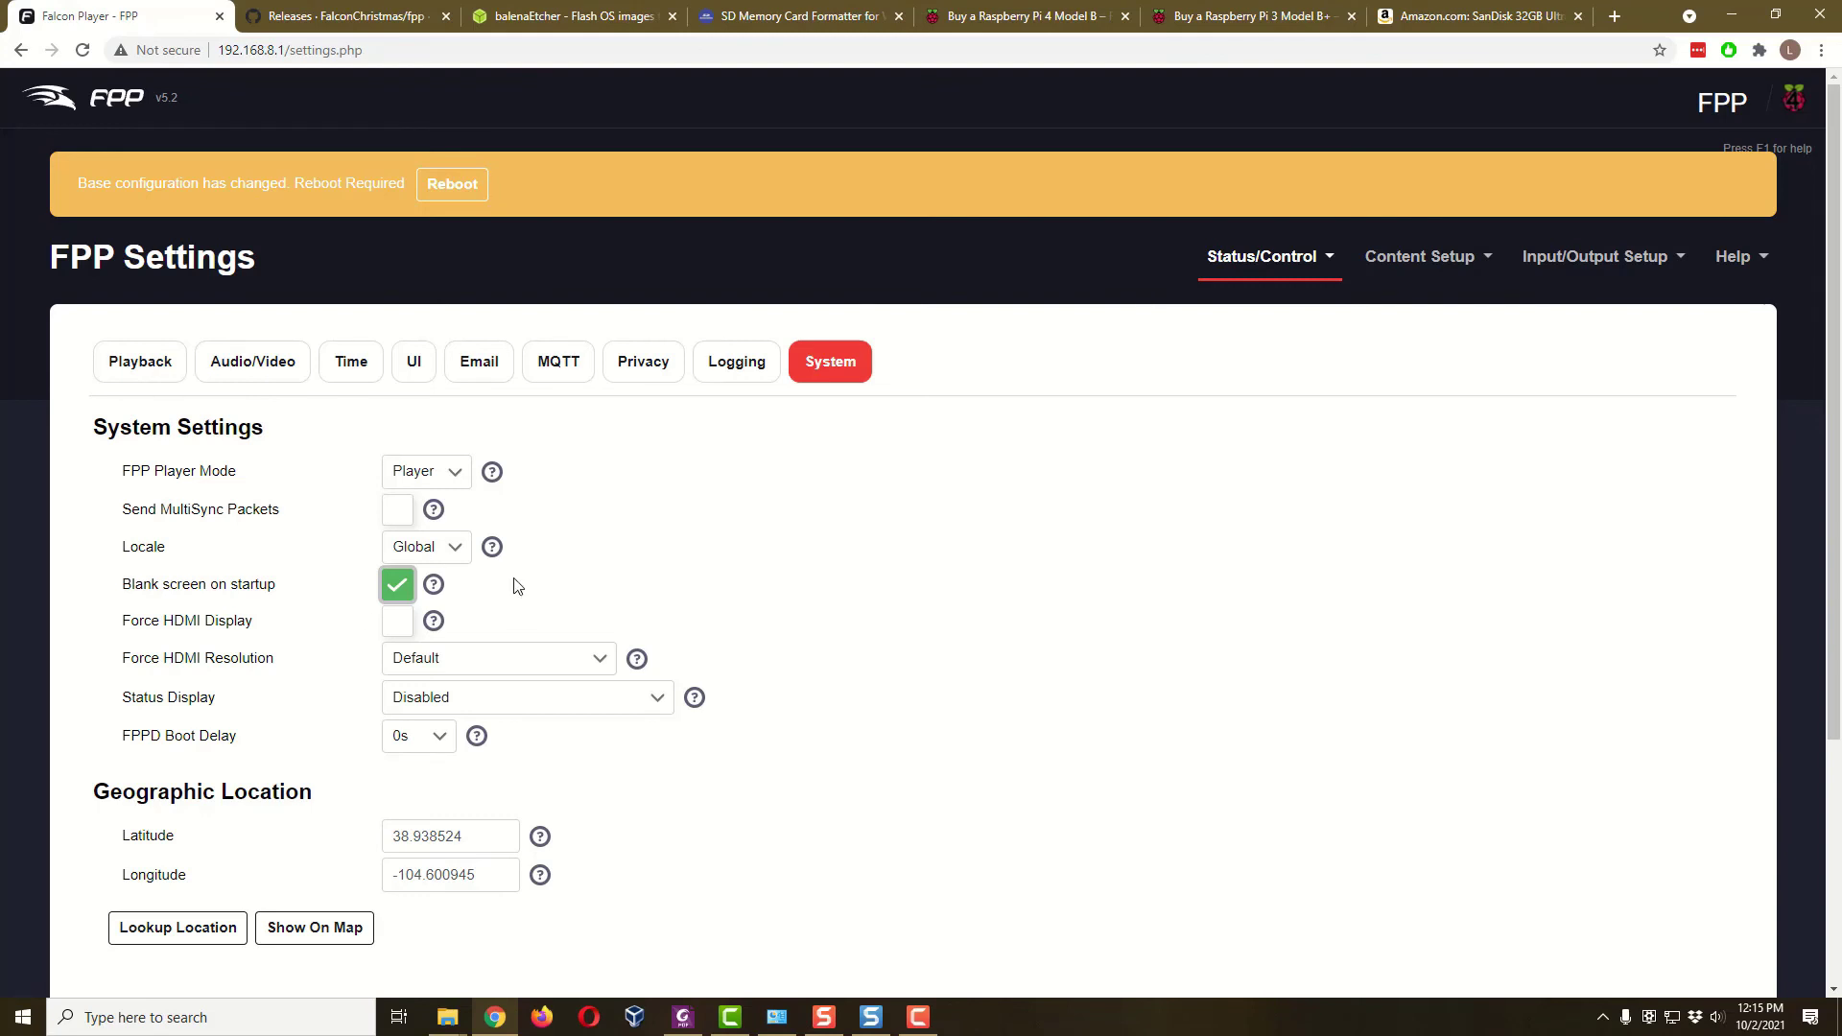
left_click(399, 586)
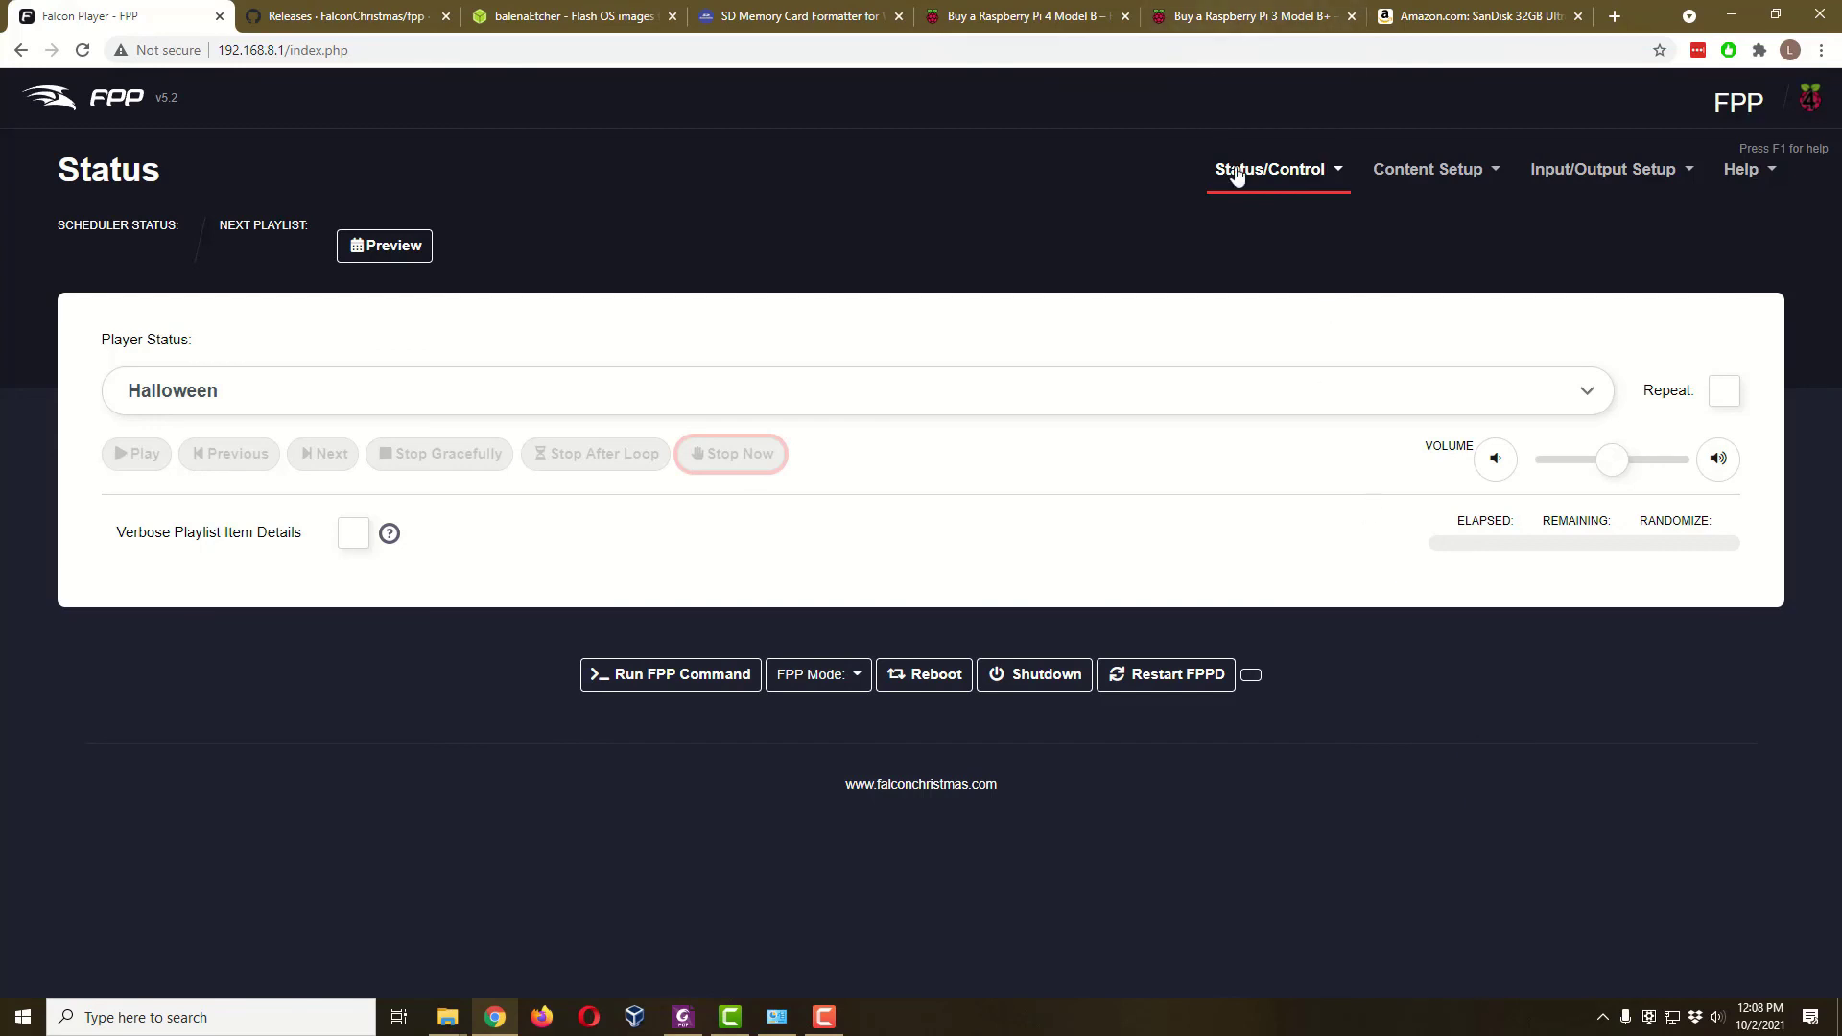
- Fill in the wlan0 wireless settings in Network Configuration with SSID MyWifiNetworkName and the WPA pre-shared key, using DHCP
left_click(1312, 177)
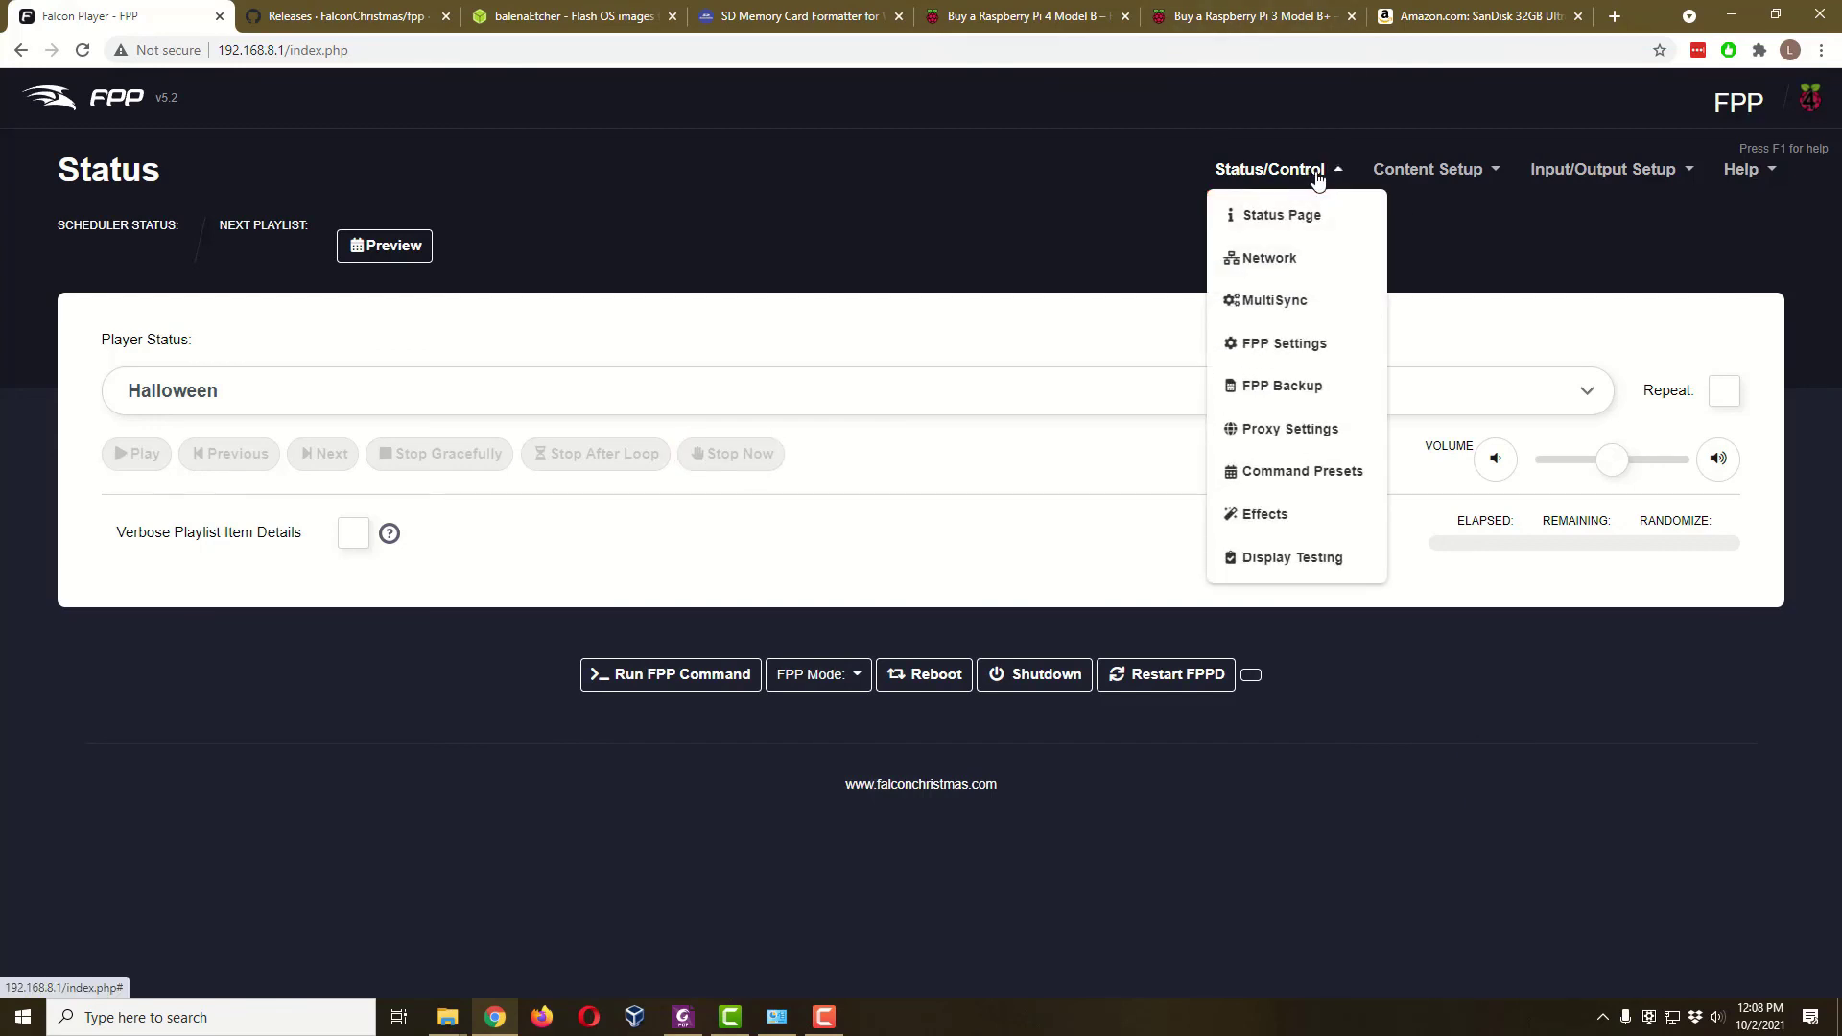
left_click(1308, 261)
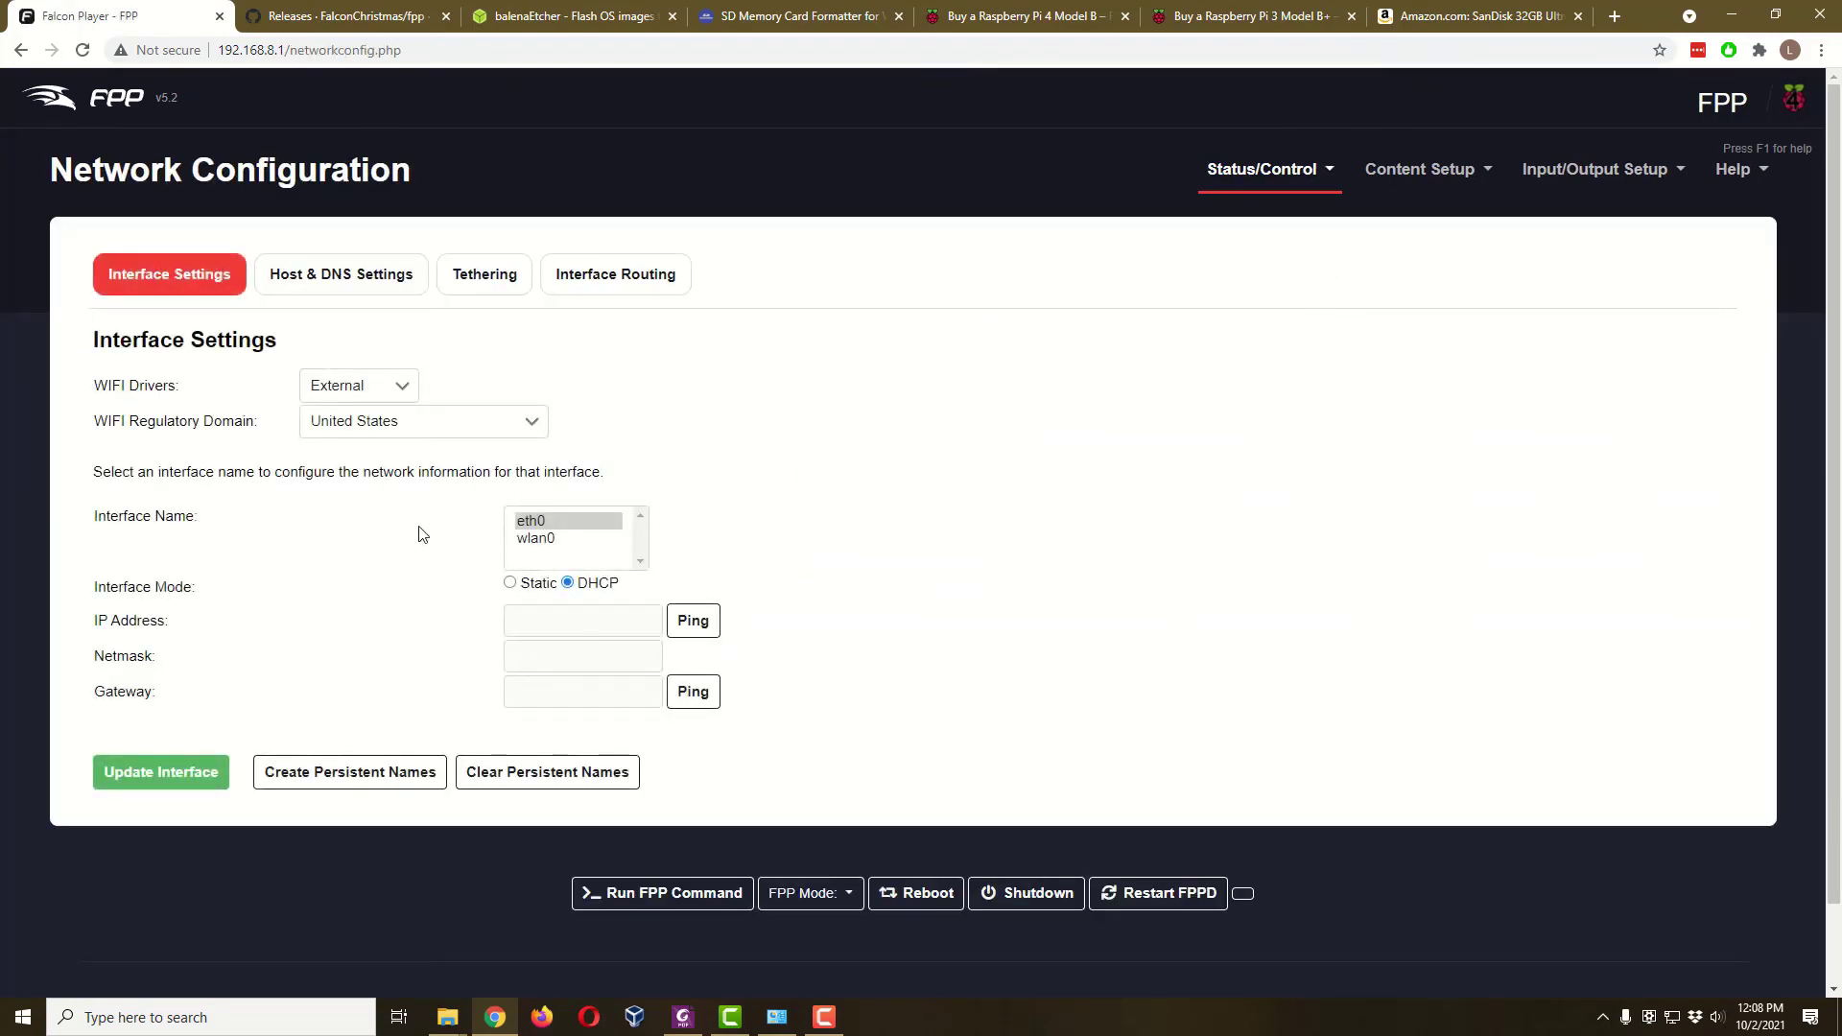
left_click(545, 548)
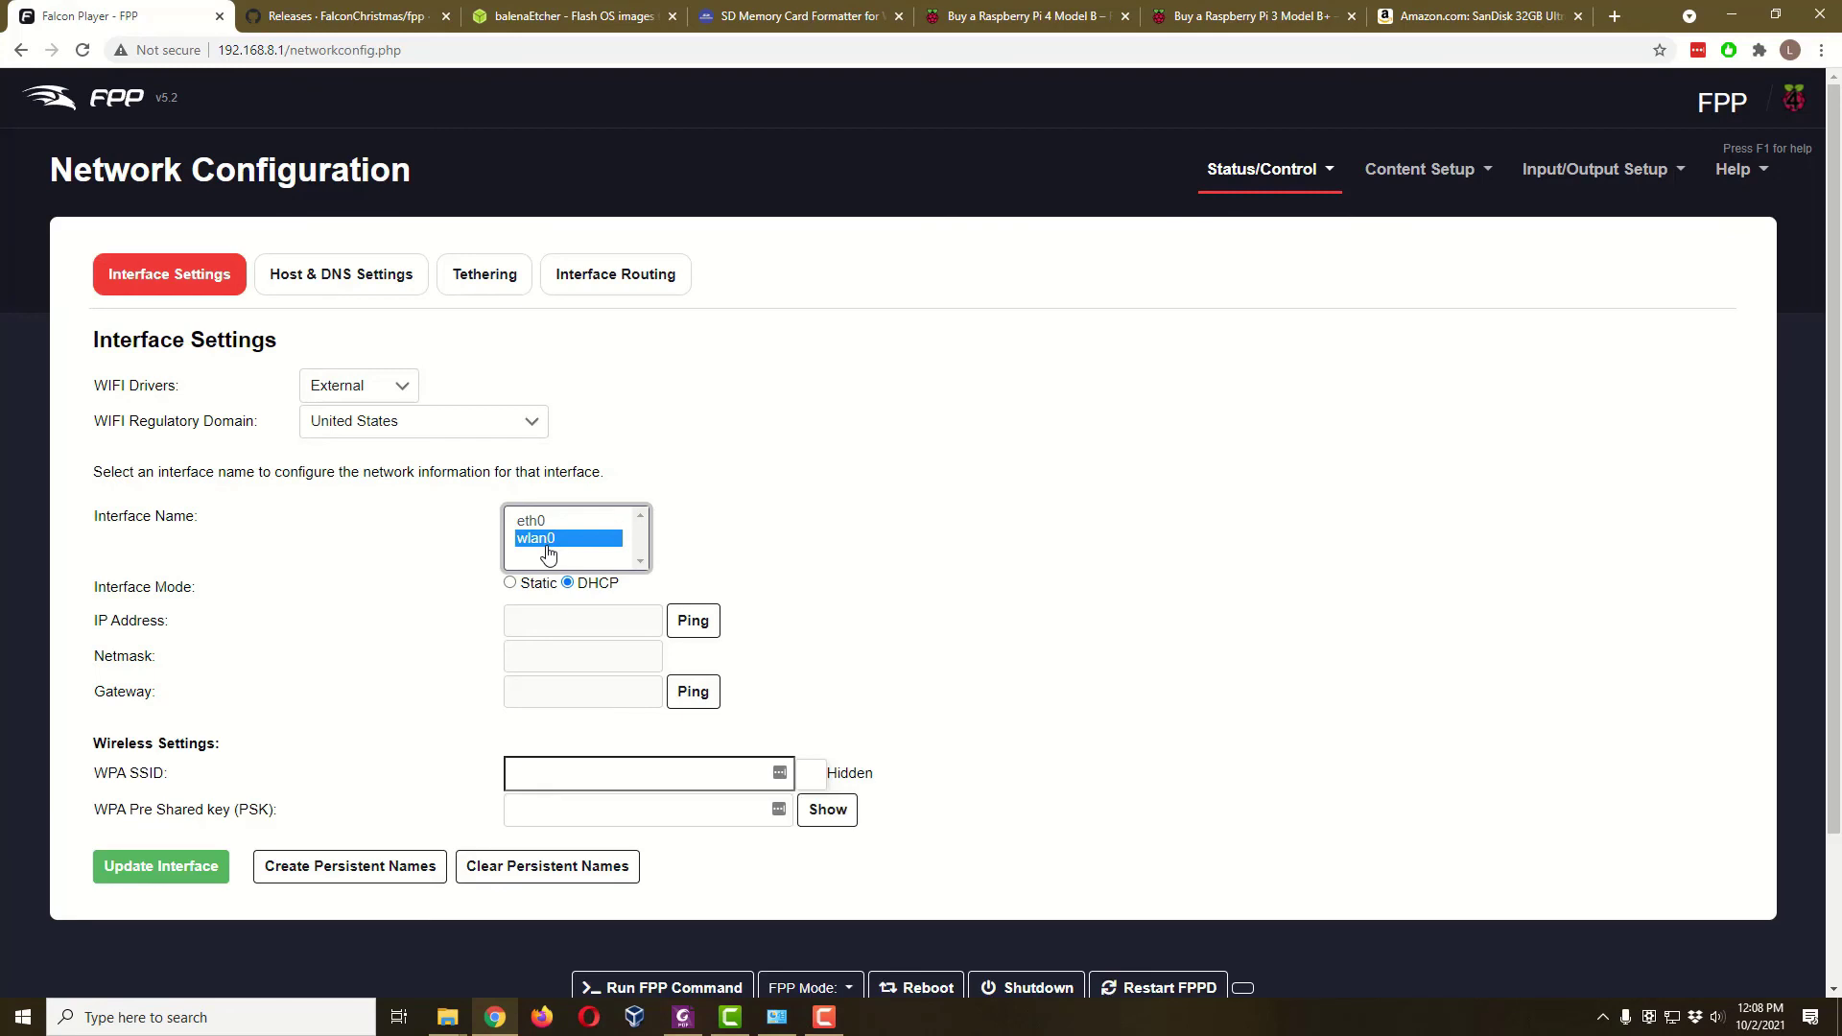
left_click(625, 782)
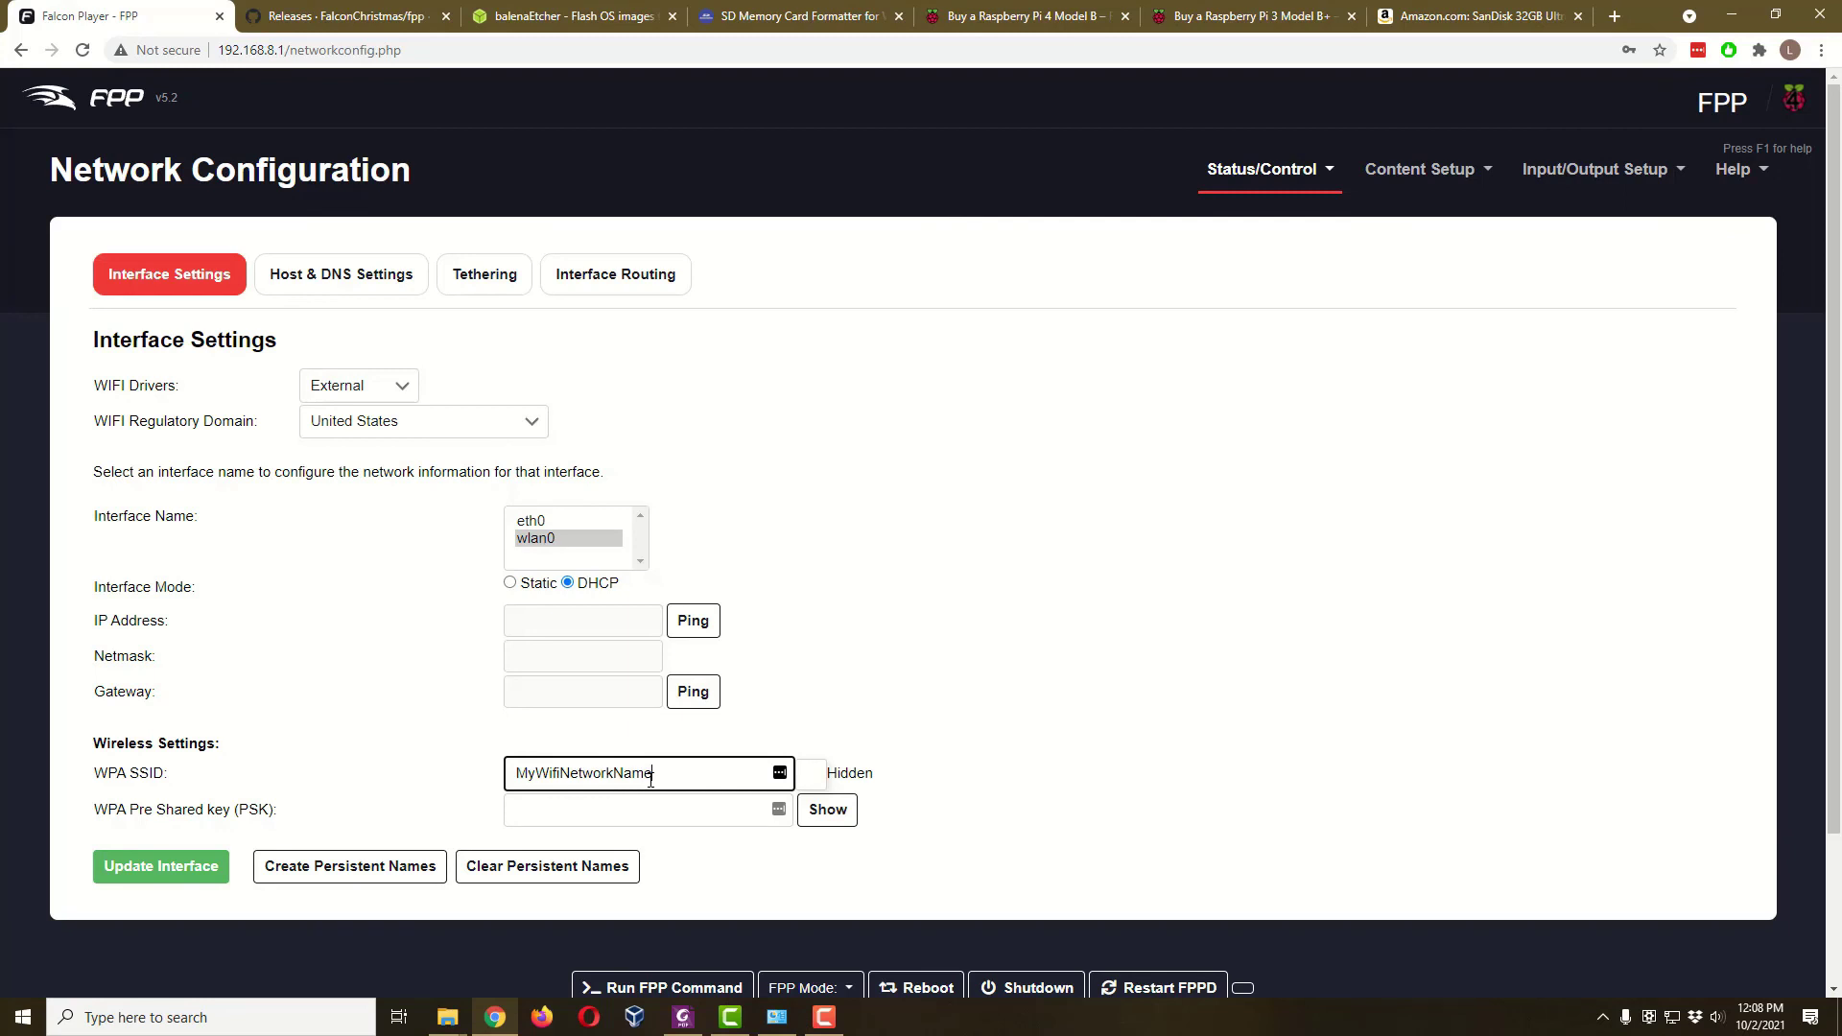
left_click(630, 812)
type("••••••••••••••••••••••••")
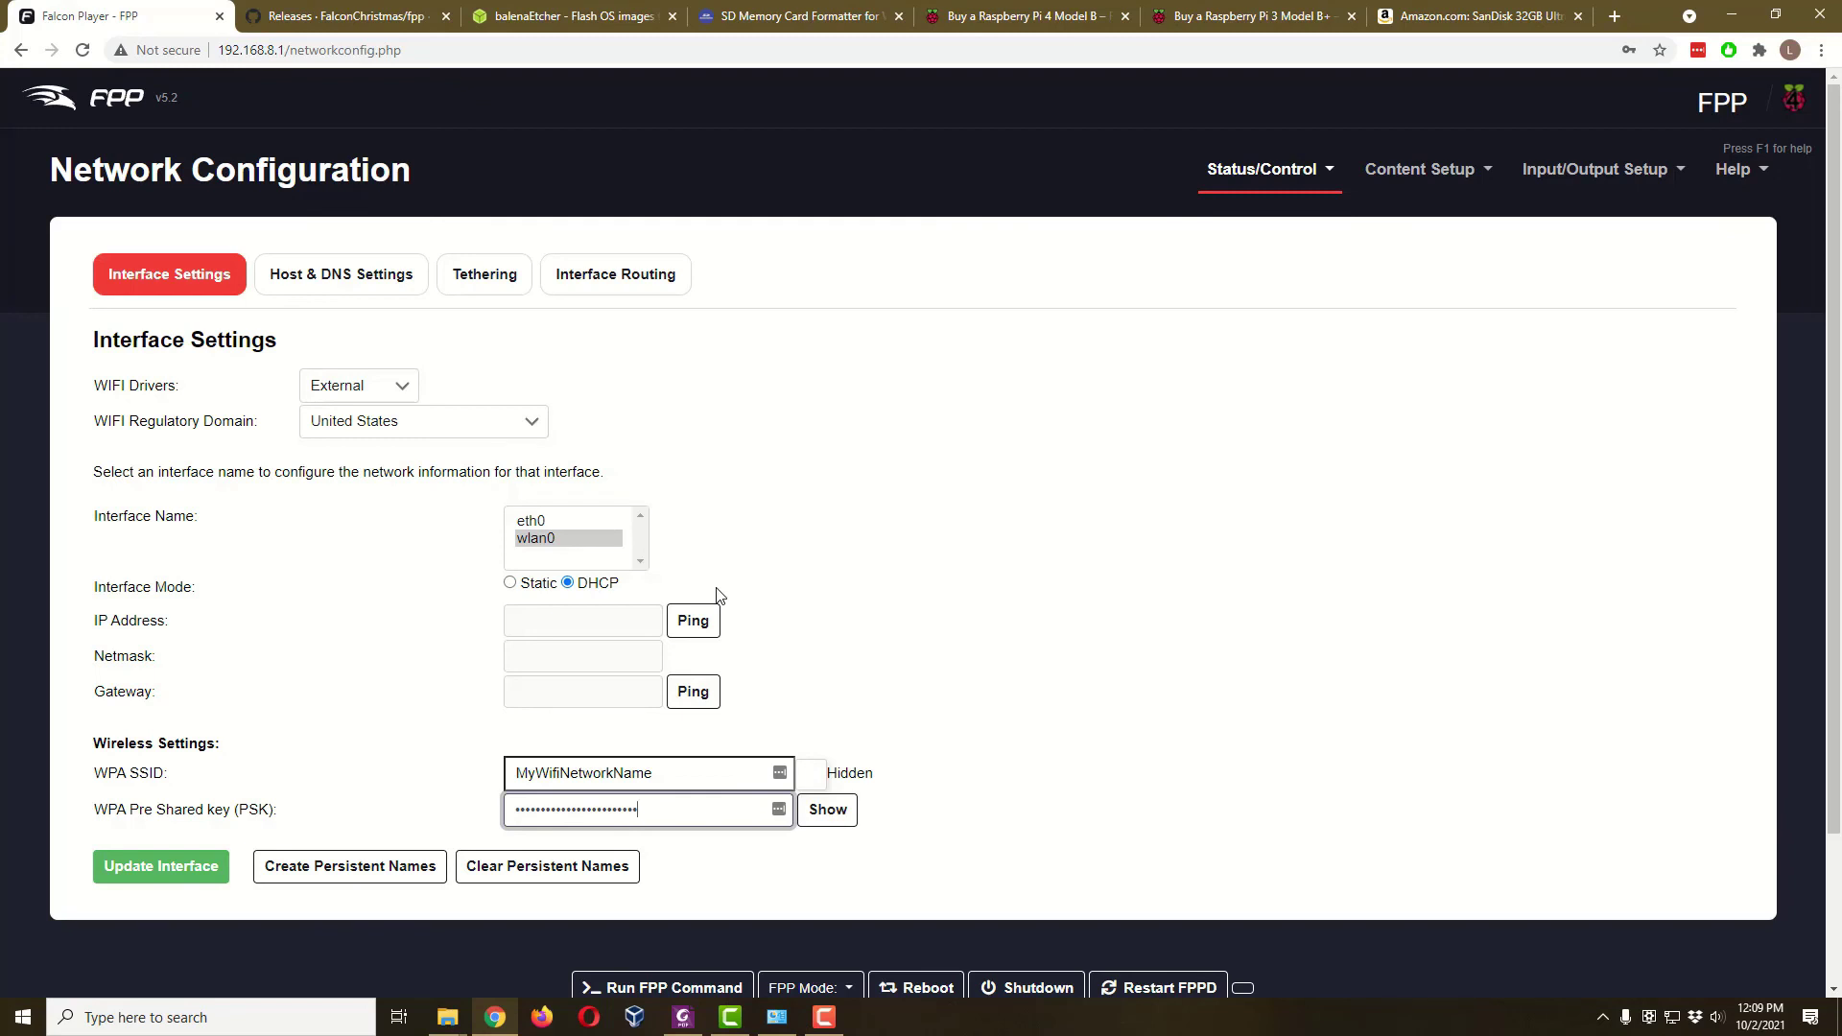
- Shut down the Falcon Player and confirm the shutdown
scroll(761, 526, "down", 3)
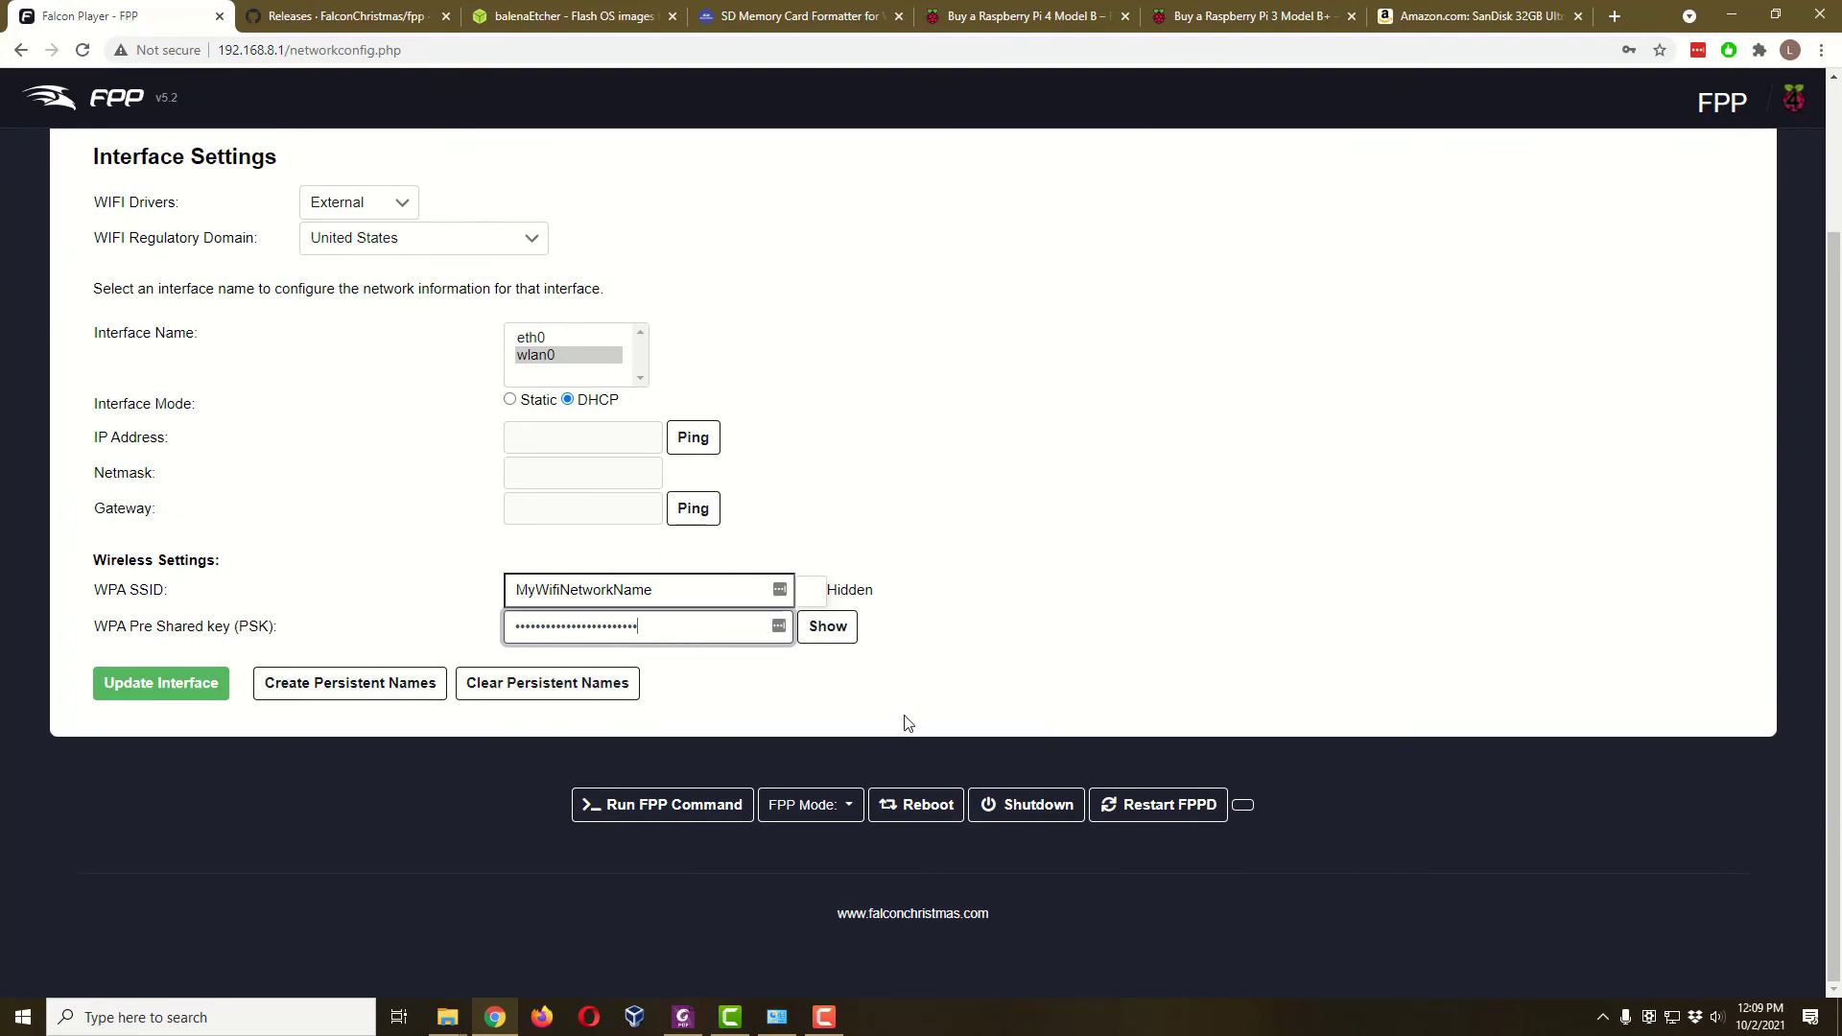
left_click(1048, 818)
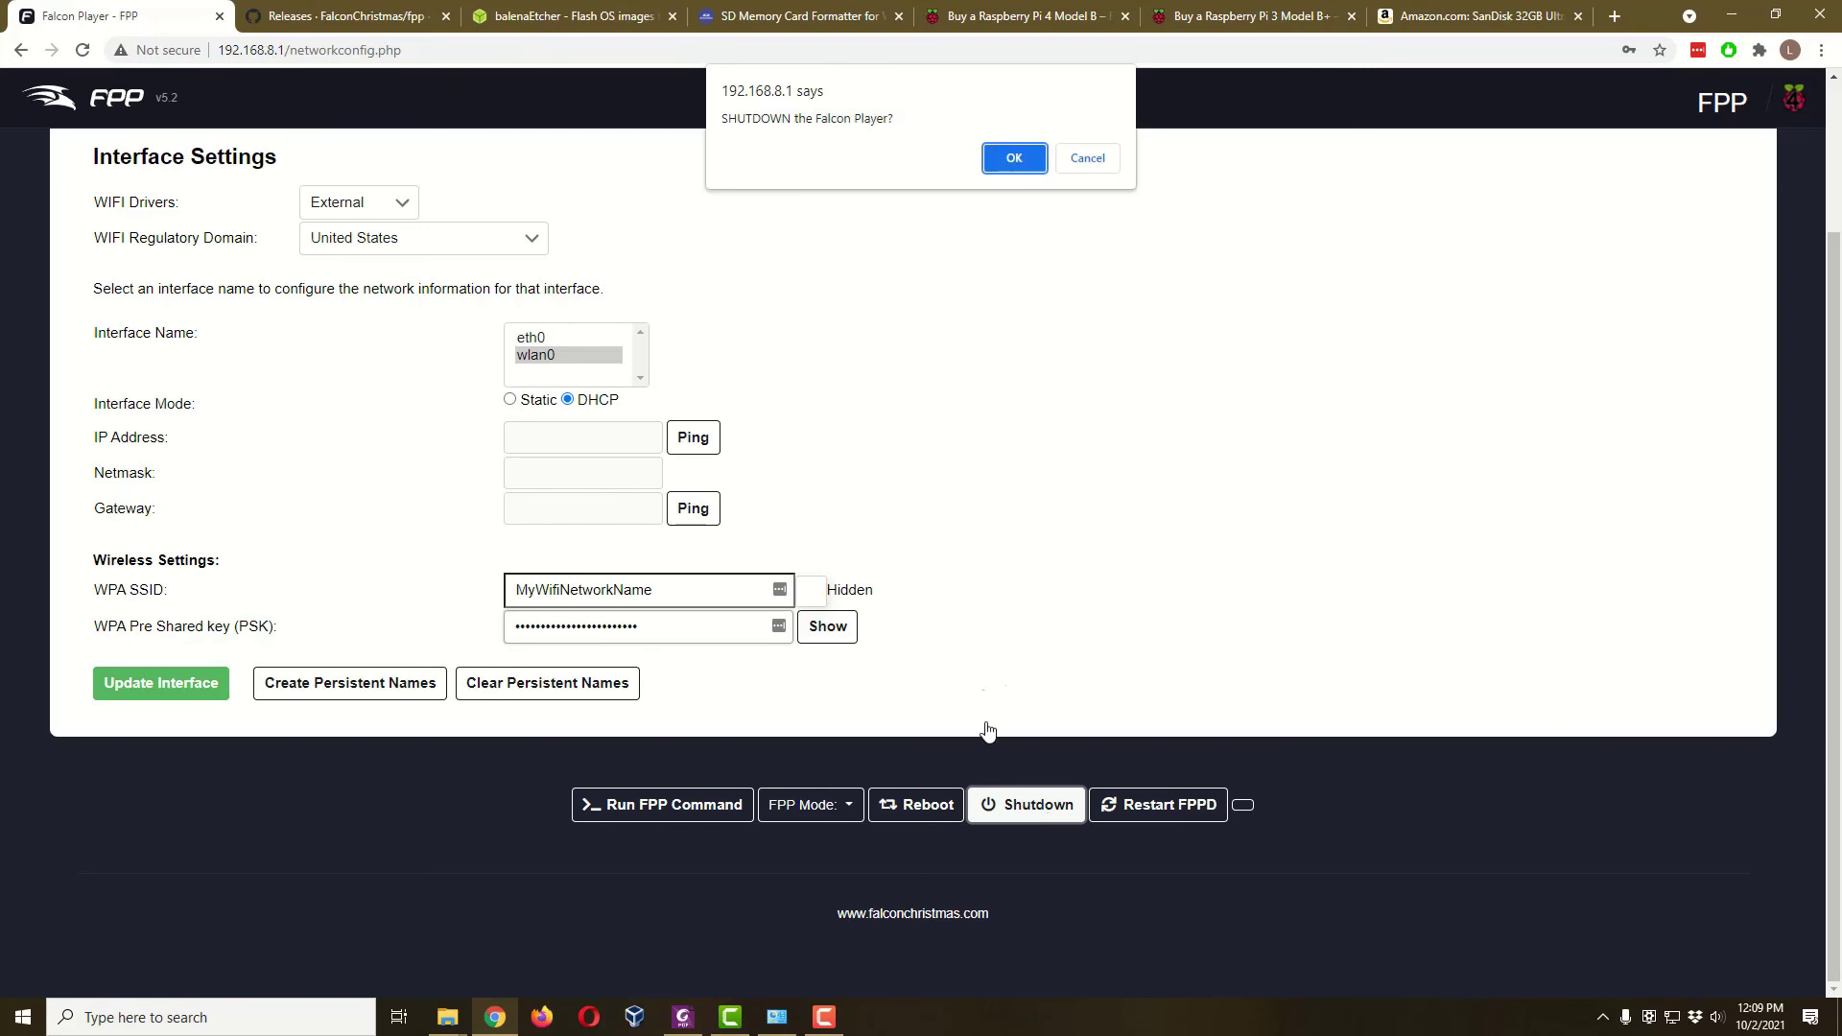
left_click(1004, 163)
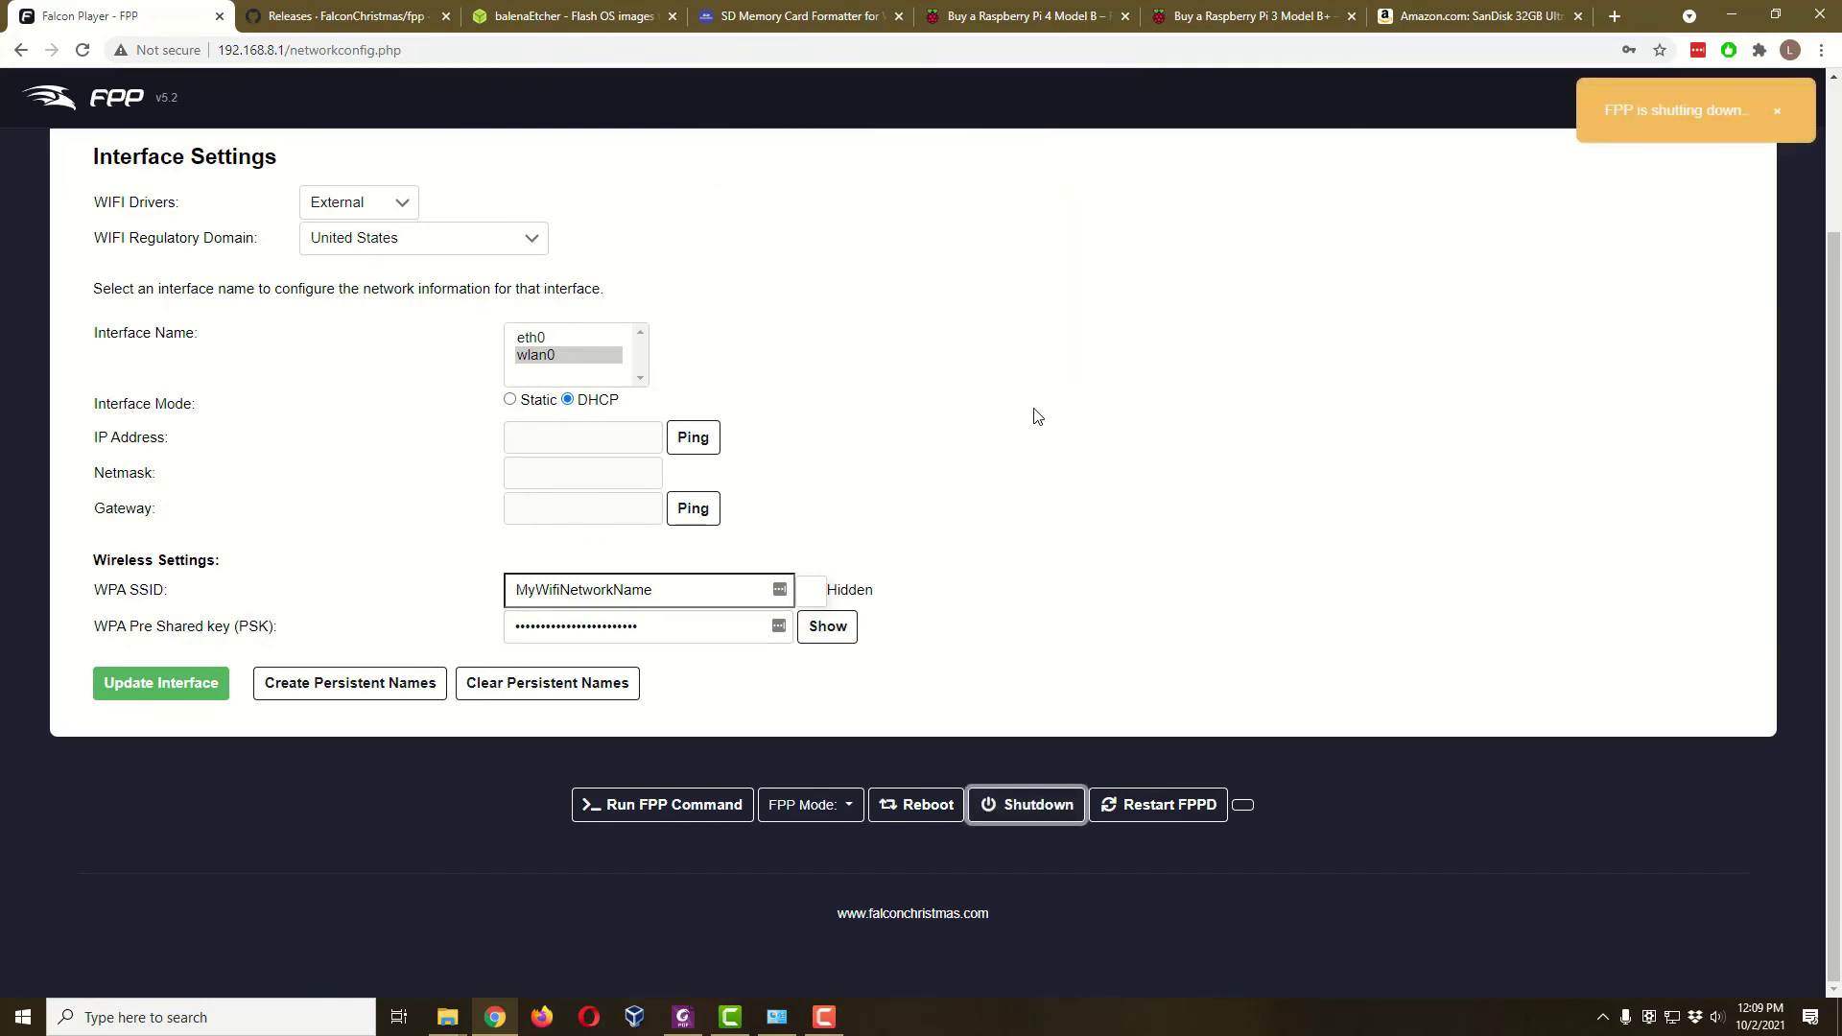